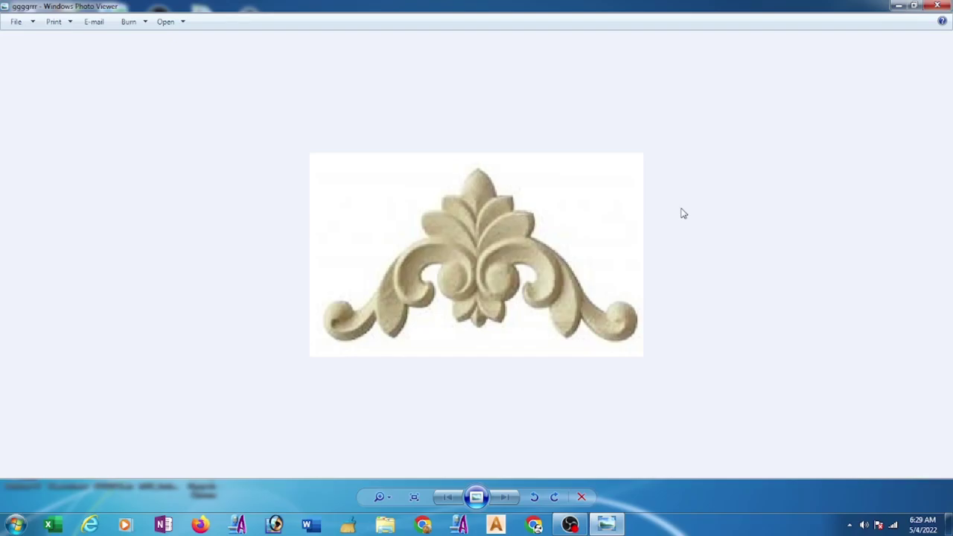
Minimize Windows Photo Viewer to show the desktop and the ornament image file
{"action": "scroll", "coordinate": [670, 250], "scroll_direction": "up", "scroll_amount": 1}
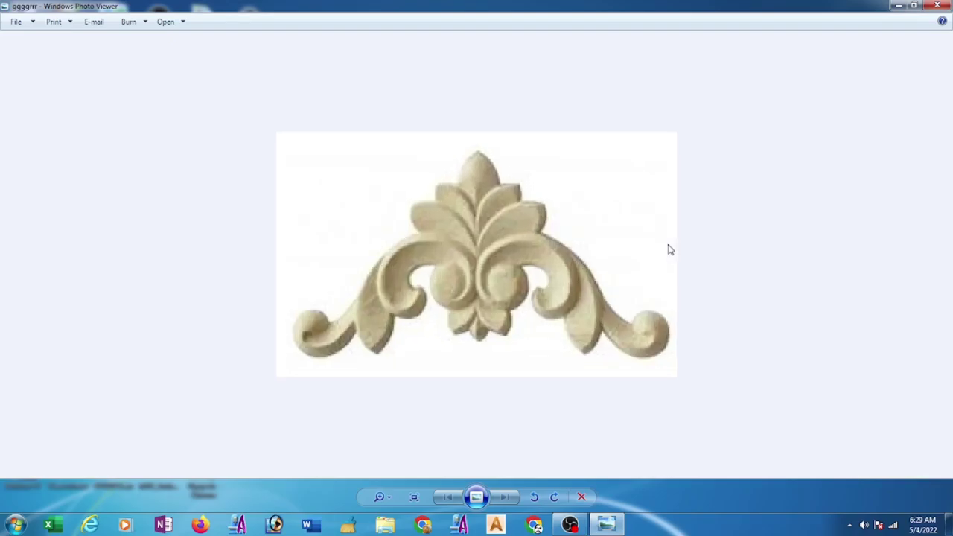
{"action": "left_click", "coordinate": [898, 6]}
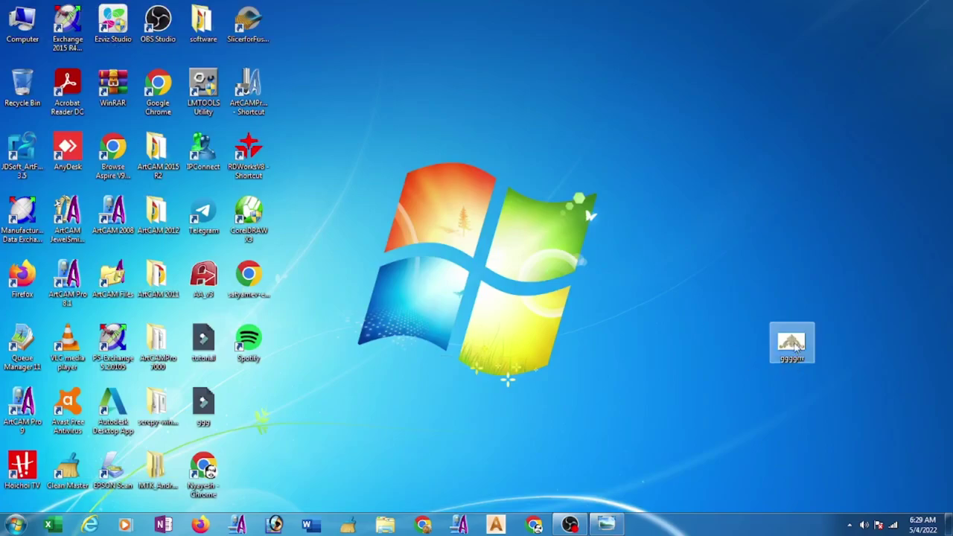
Drop the ornament image into ArtCAM and size the new model from the image at 24 inches wide
{"action": "left_click", "coordinate": [458, 525]}
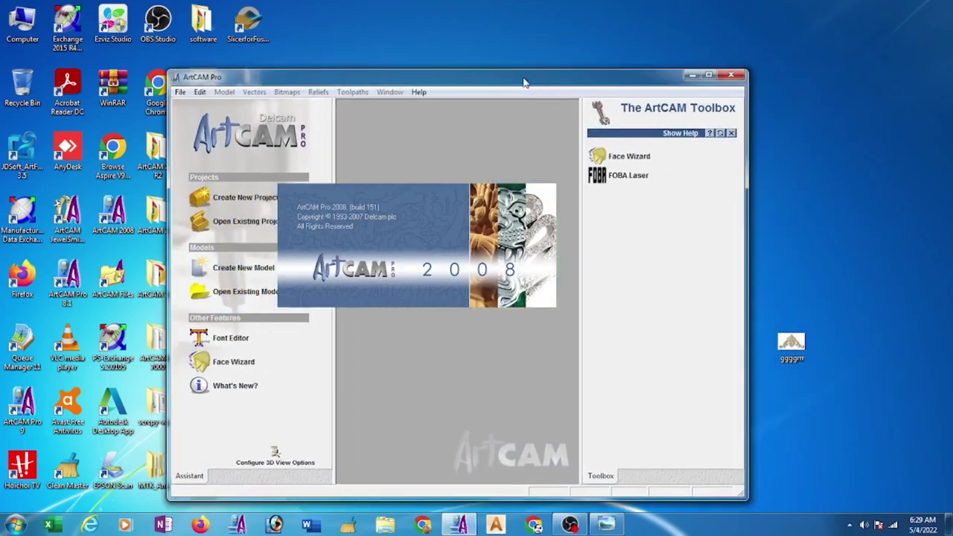
{"action": "left_click_drag", "start_coordinate": [677, 60], "coordinate": [482, 82]}
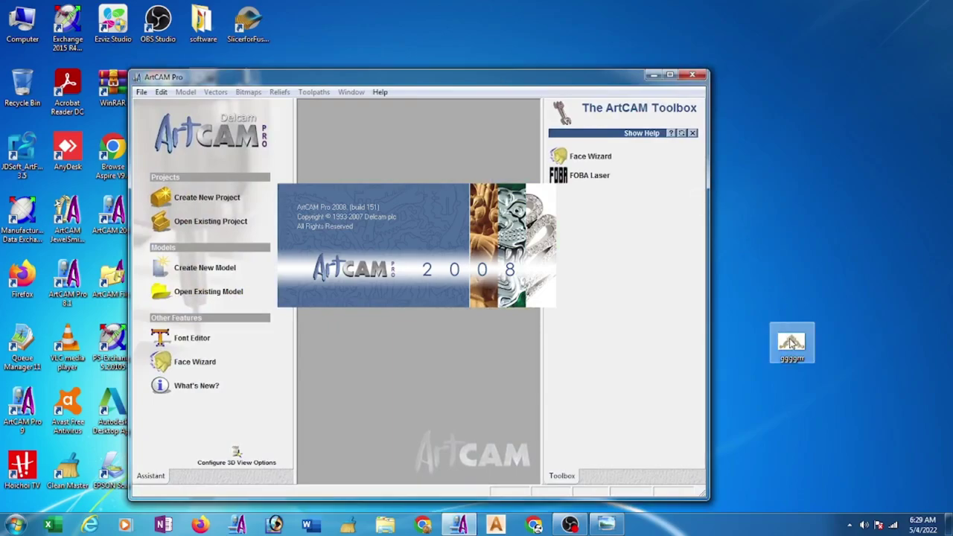
{"action": "left_click_drag", "start_coordinate": [791, 342], "coordinate": [443, 315]}
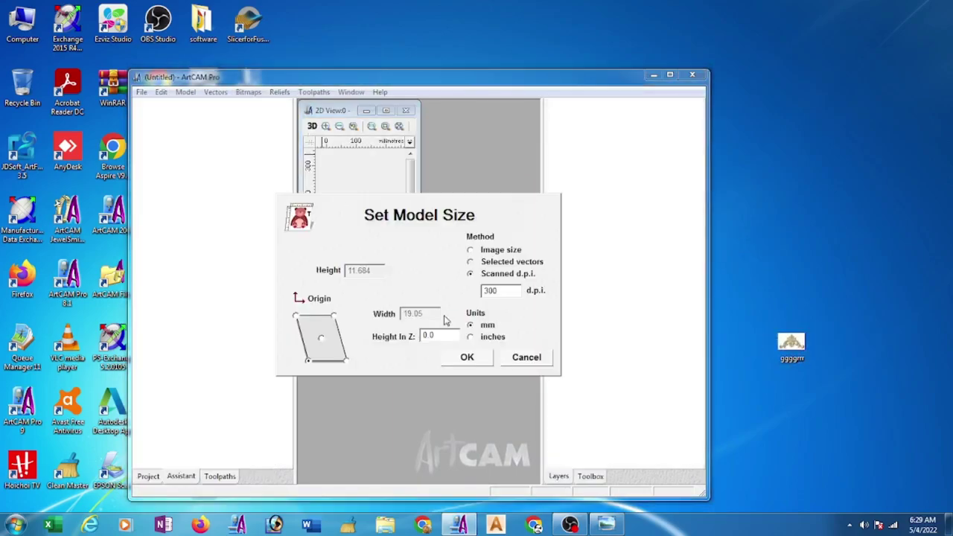
{"action": "left_click", "coordinate": [471, 251]}
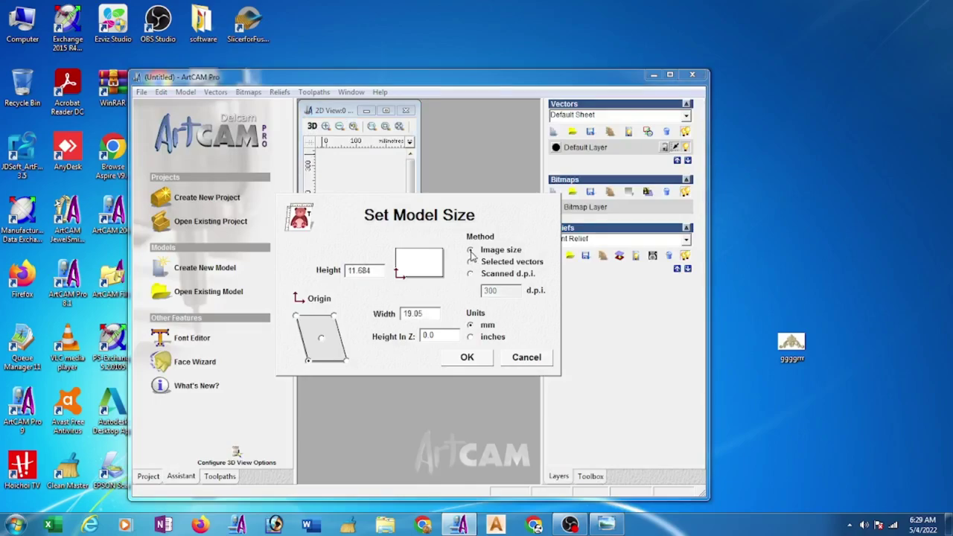
{"action": "left_click", "coordinate": [469, 338]}
{"action": "left_click_drag", "start_coordinate": [427, 313], "coordinate": [393, 320]}
{"action": "type", "text": "24"}
Create the 609.6 × 373.888 mm model in millimetres and maximize ArtCAM
{"action": "left_click", "coordinate": [469, 325]}
{"action": "left_click", "coordinate": [473, 362]}
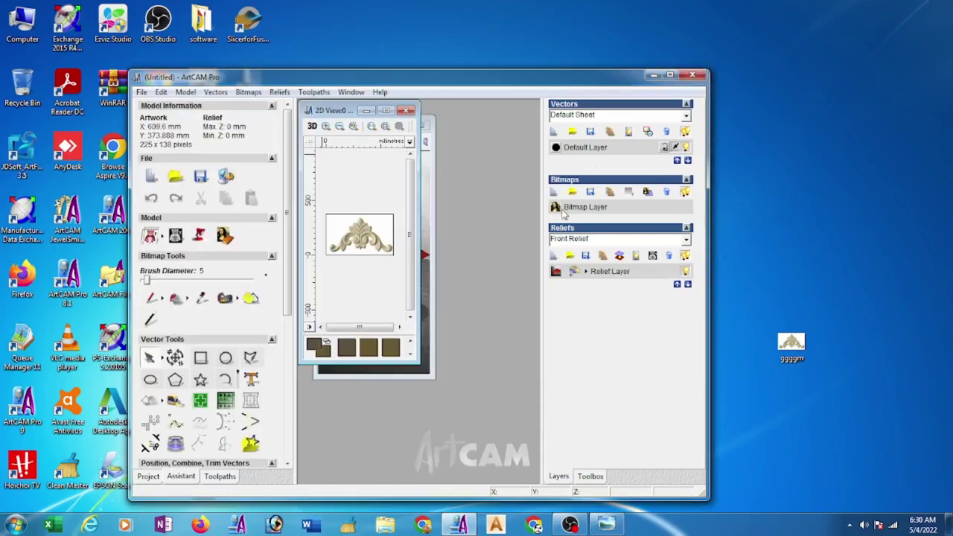
{"action": "left_click", "coordinate": [671, 76]}
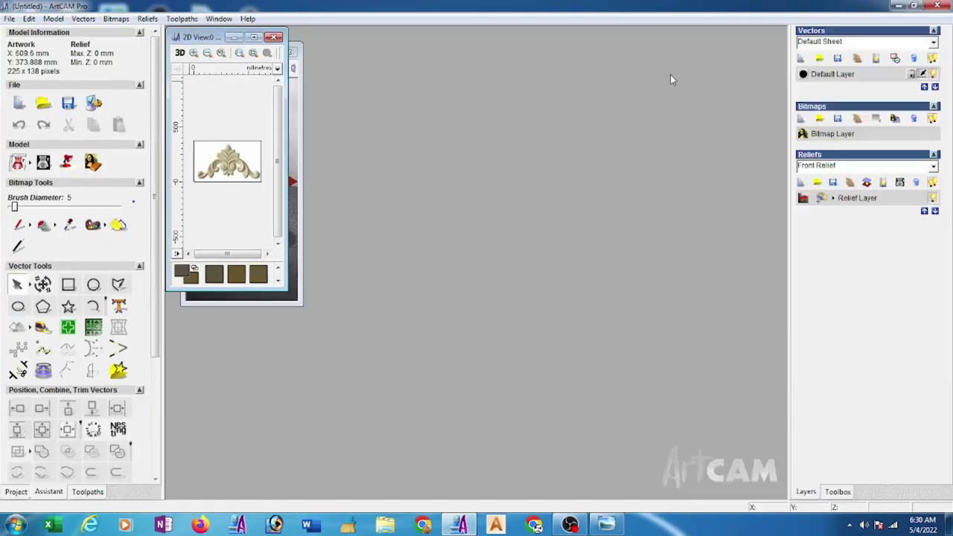
Fill the screen with the 2D view and start a polyline above the ornament's top centre
{"action": "left_click", "coordinate": [253, 37]}
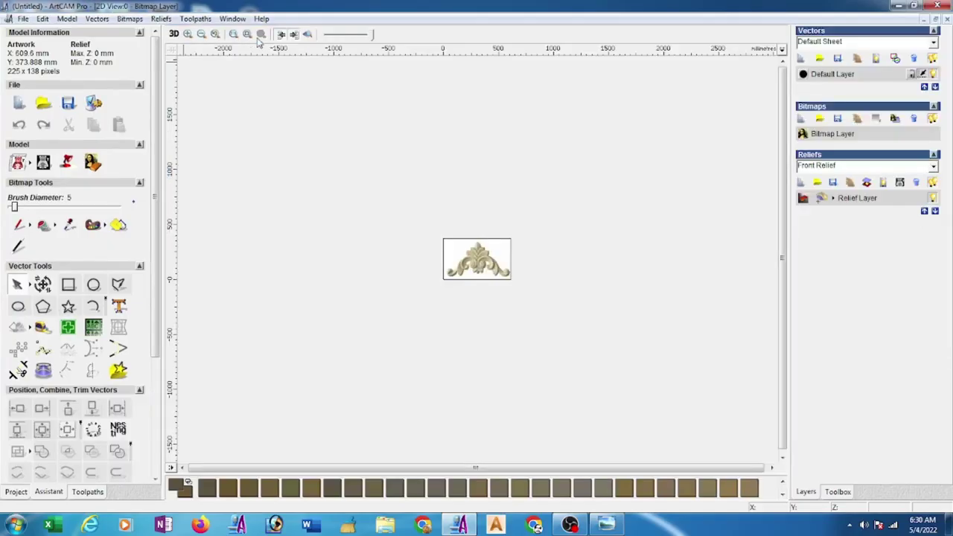
{"action": "scroll", "coordinate": [478, 266], "scroll_direction": "up", "scroll_amount": 3}
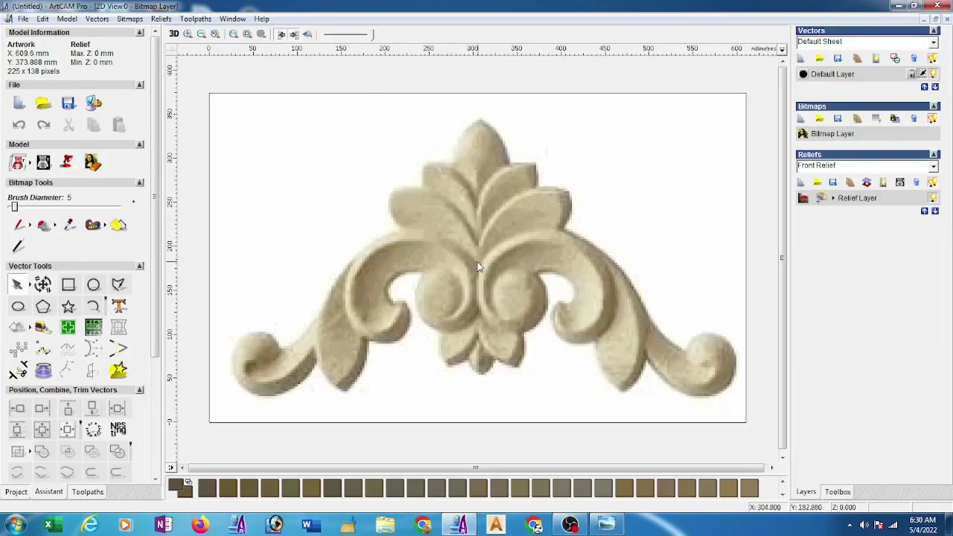
{"action": "left_click", "coordinate": [119, 285]}
{"action": "left_click", "coordinate": [474, 77]}
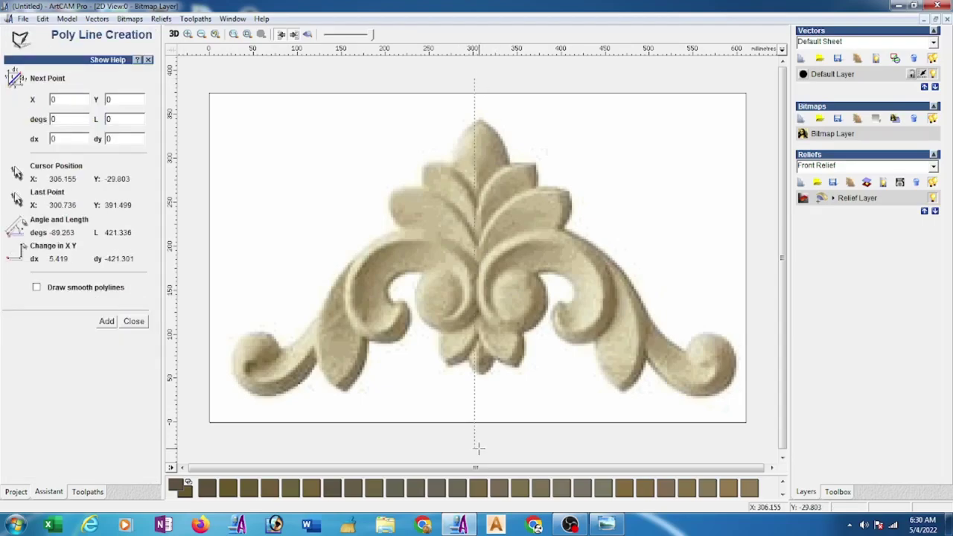
End the vertical line below the ornament and nudge it onto the symmetry axis
{"action": "left_click", "coordinate": [478, 448]}
{"action": "key", "text": "Escape"}
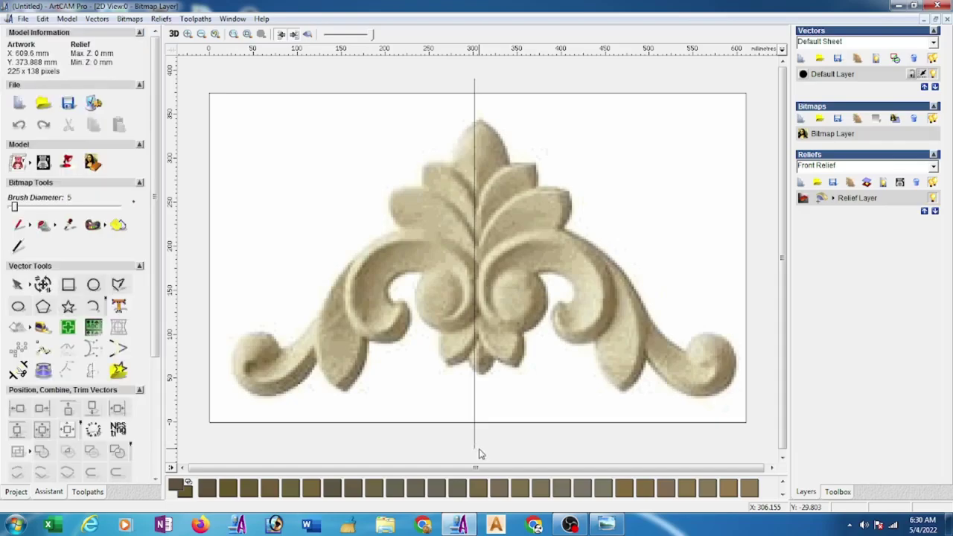
{"action": "left_click", "coordinate": [474, 446]}
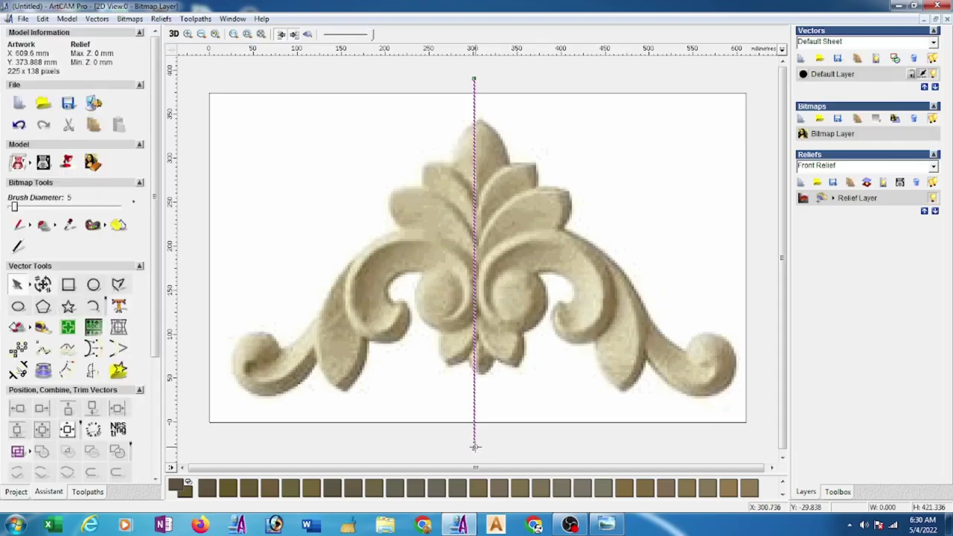
{"action": "left_click_drag", "start_coordinate": [474, 447], "coordinate": [477, 444]}
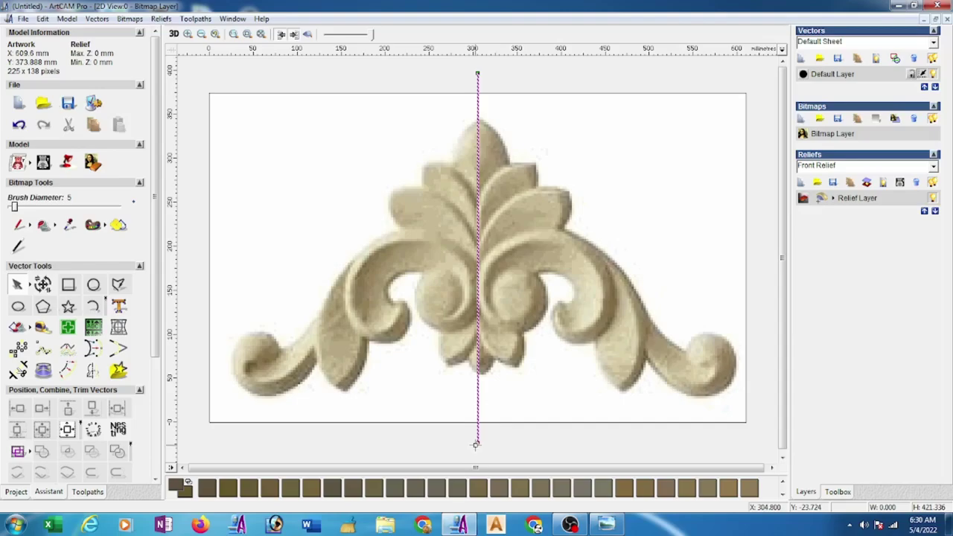
{"action": "left_click", "coordinate": [561, 325]}
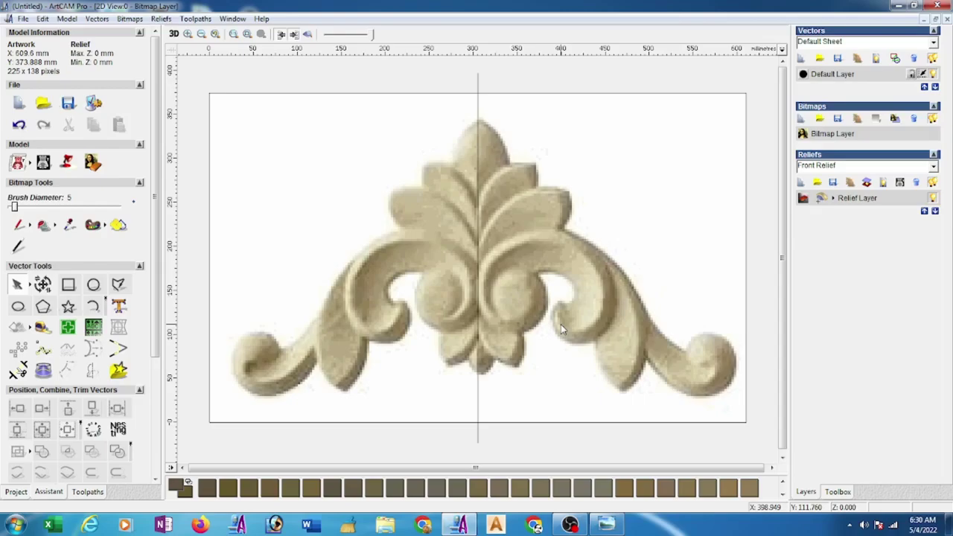
Draw an open three-point polyline along the left scroll arm's outer edge
{"action": "left_click", "coordinate": [118, 284]}
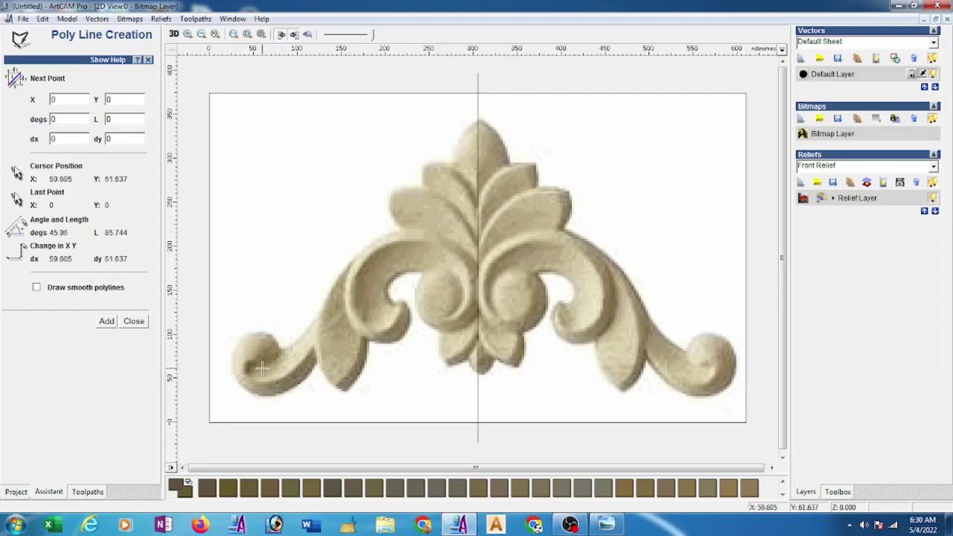
{"action": "left_click", "coordinate": [329, 408]}
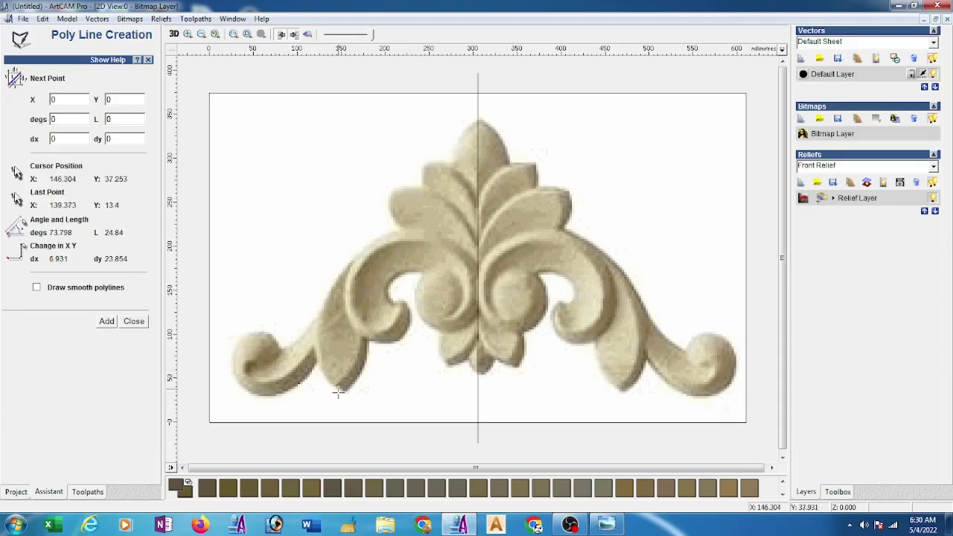
{"action": "left_click", "coordinate": [317, 323]}
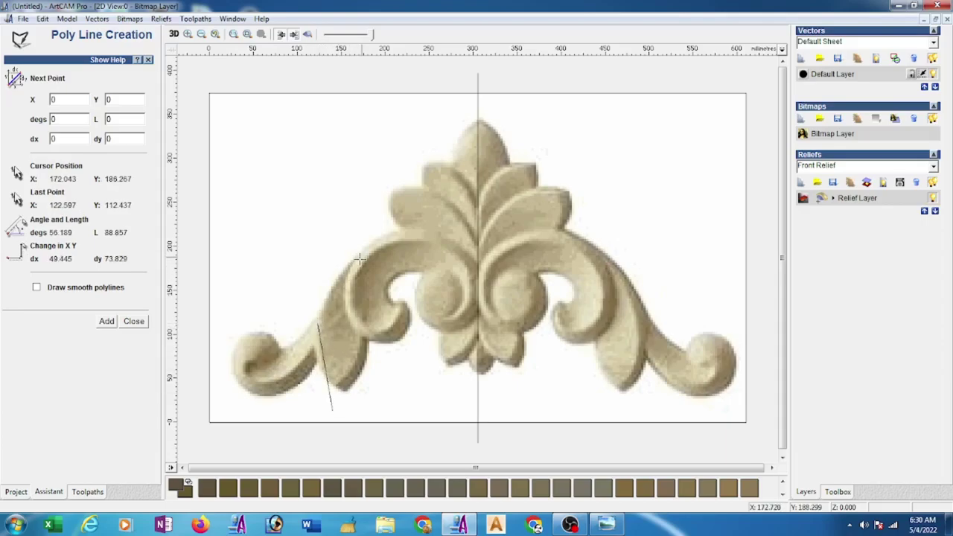
{"action": "left_click", "coordinate": [377, 243]}
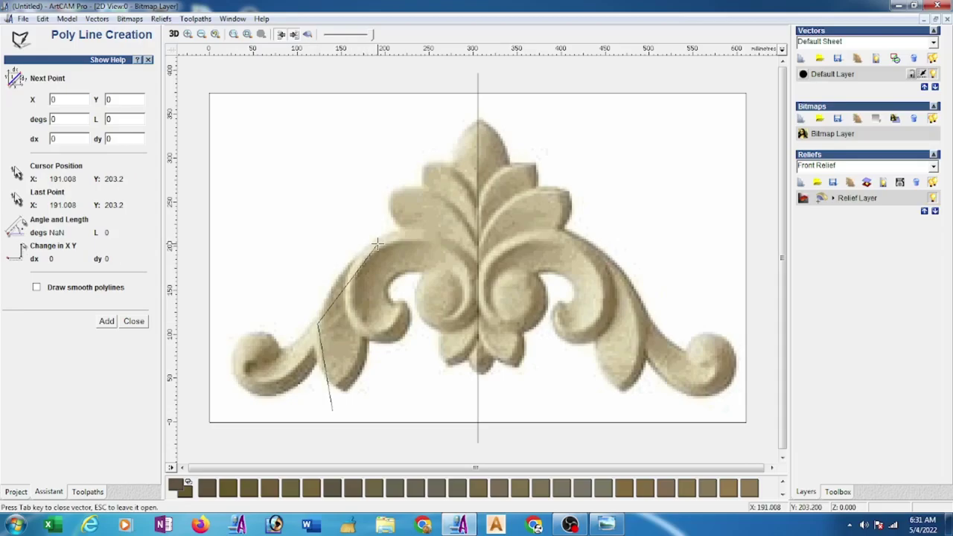
{"action": "key", "text": "Escape"}
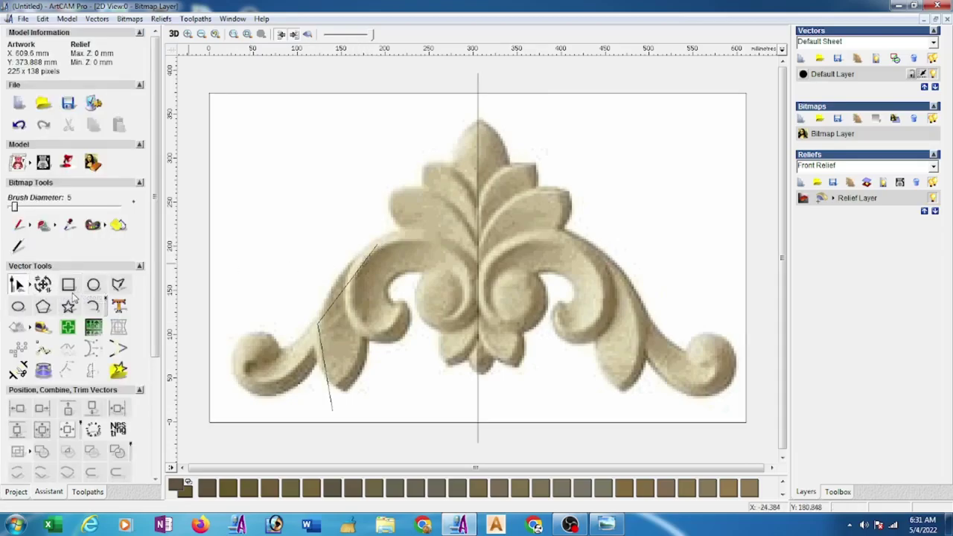
Move the bottom node onto the arm's tip and smooth the spans into curves hugging the edge
{"action": "left_click", "coordinate": [331, 408]}
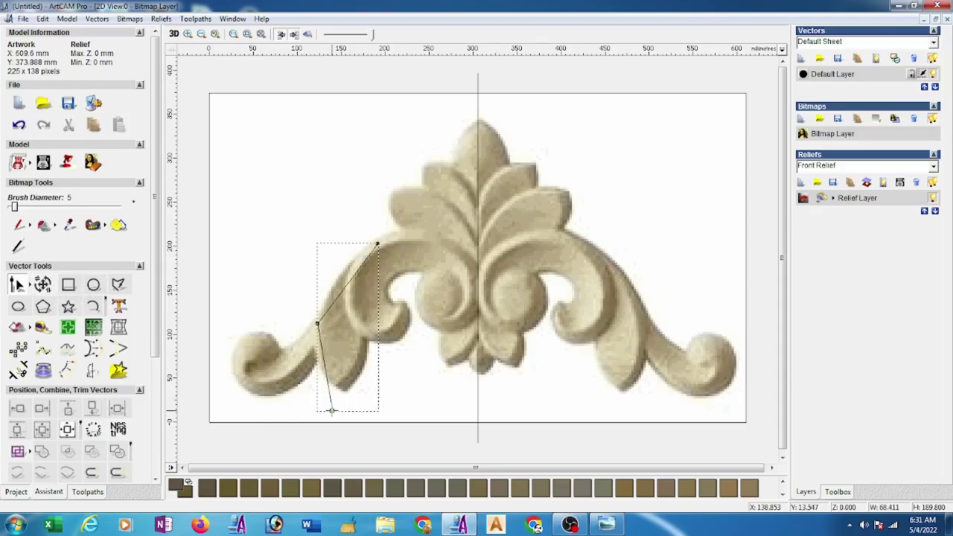
{"action": "left_click_drag", "start_coordinate": [331, 408], "coordinate": [340, 387]}
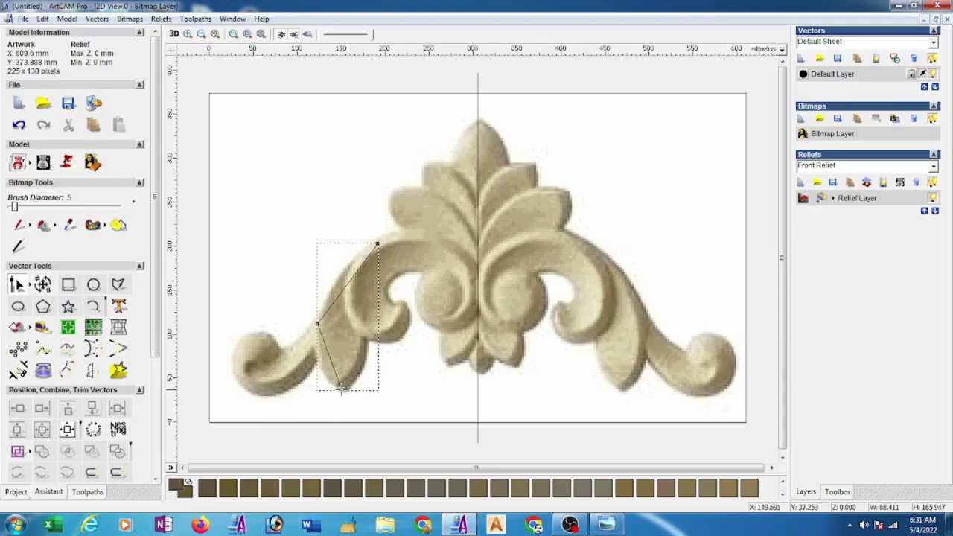
{"action": "left_click_drag", "start_coordinate": [274, 201], "coordinate": [429, 439]}
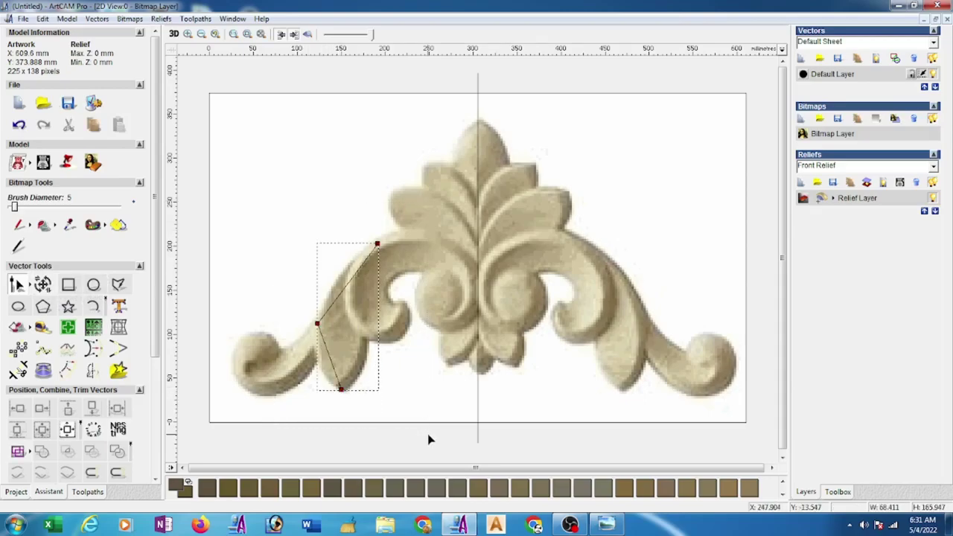
{"action": "key", "text": "s"}
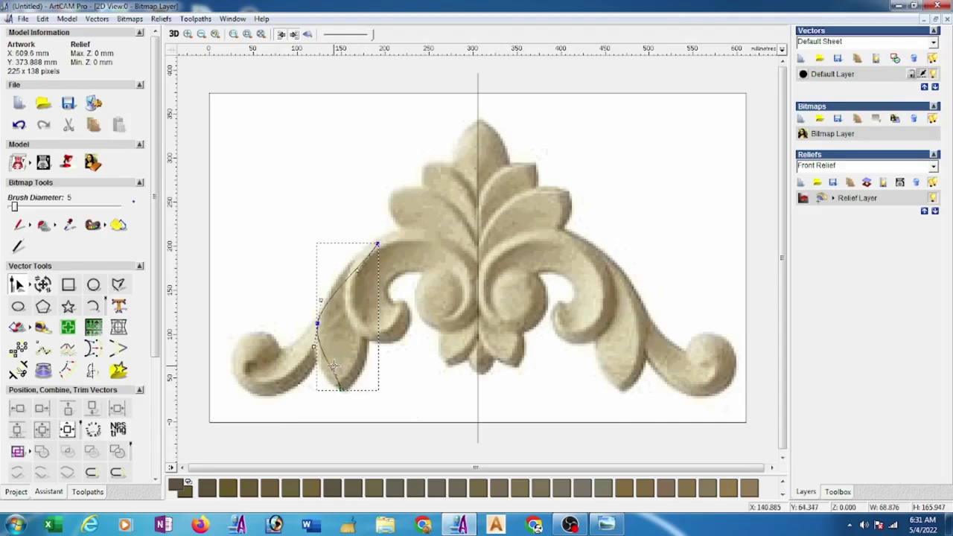
{"action": "left_click_drag", "start_coordinate": [326, 375], "coordinate": [319, 373]}
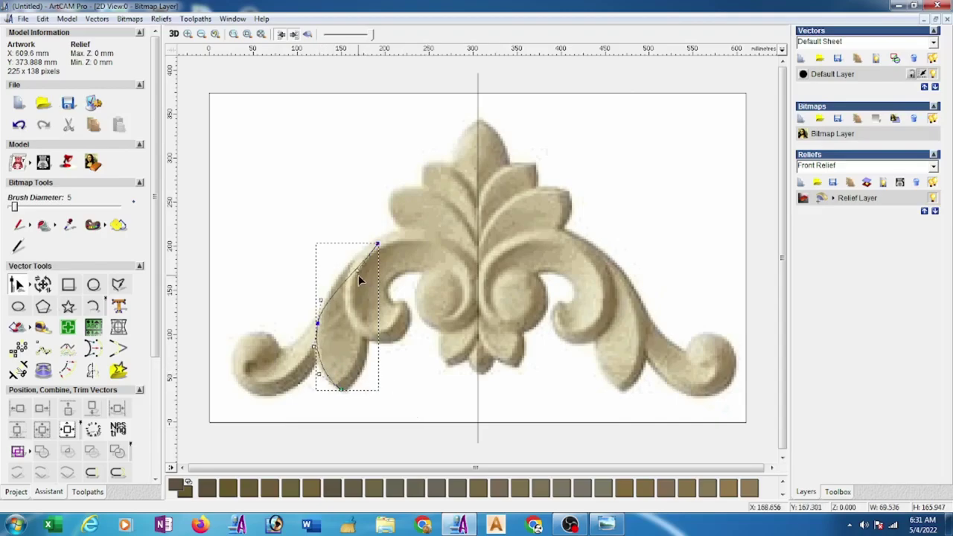
{"action": "left_click_drag", "start_coordinate": [359, 271], "coordinate": [335, 270]}
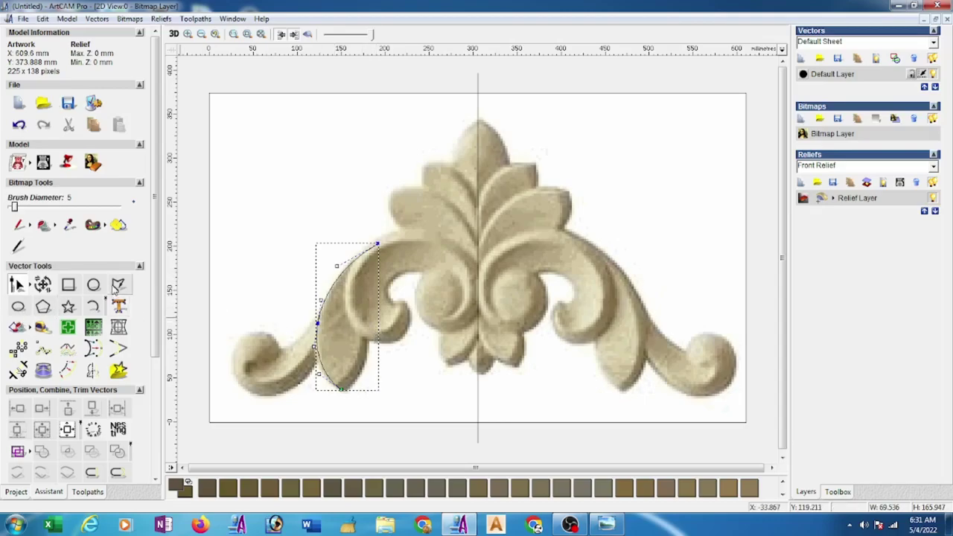
Draw an open polyline from the arm's inner side down to its bottom tip
{"action": "left_click", "coordinate": [42, 348]}
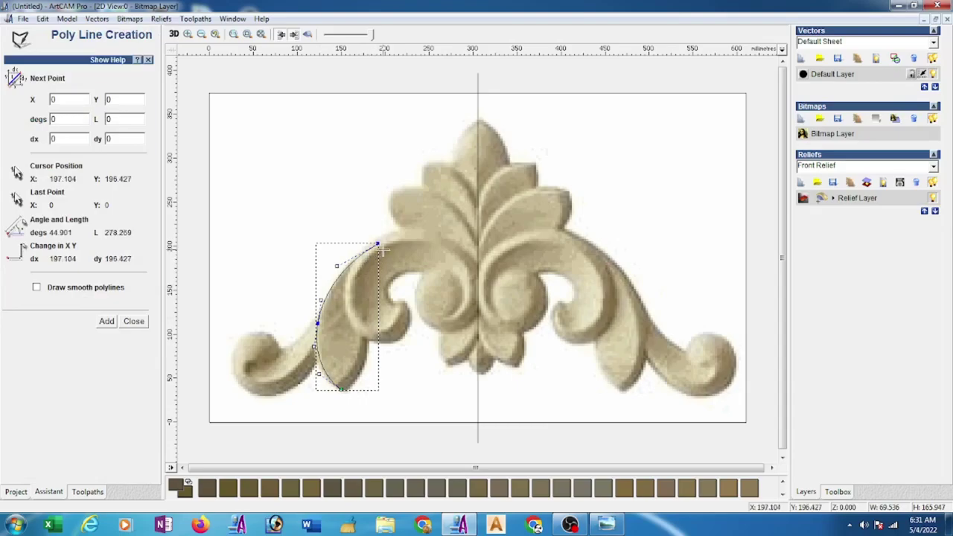
{"action": "left_click", "coordinate": [360, 295]}
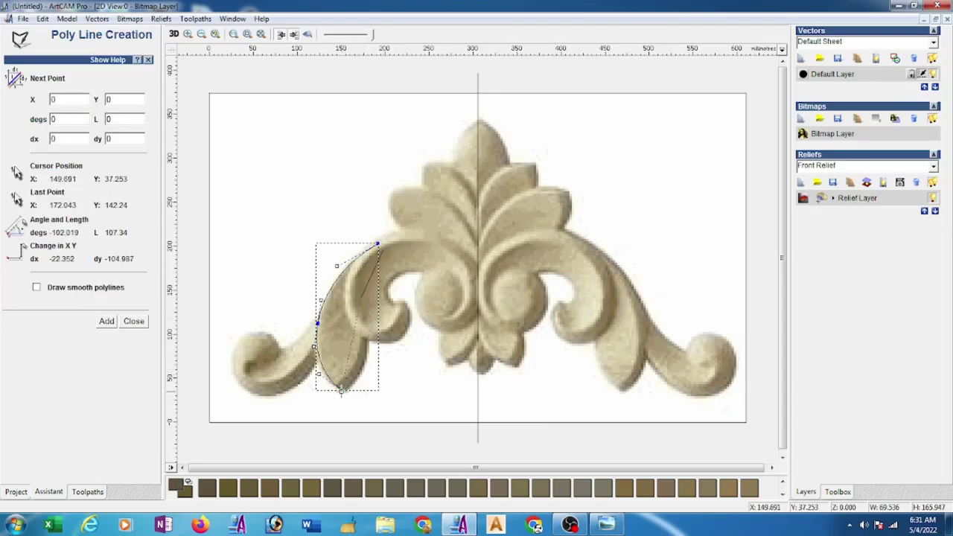
{"action": "left_click", "coordinate": [341, 390]}
{"action": "left_click", "coordinate": [340, 392]}
{"action": "key", "text": "Escape"}
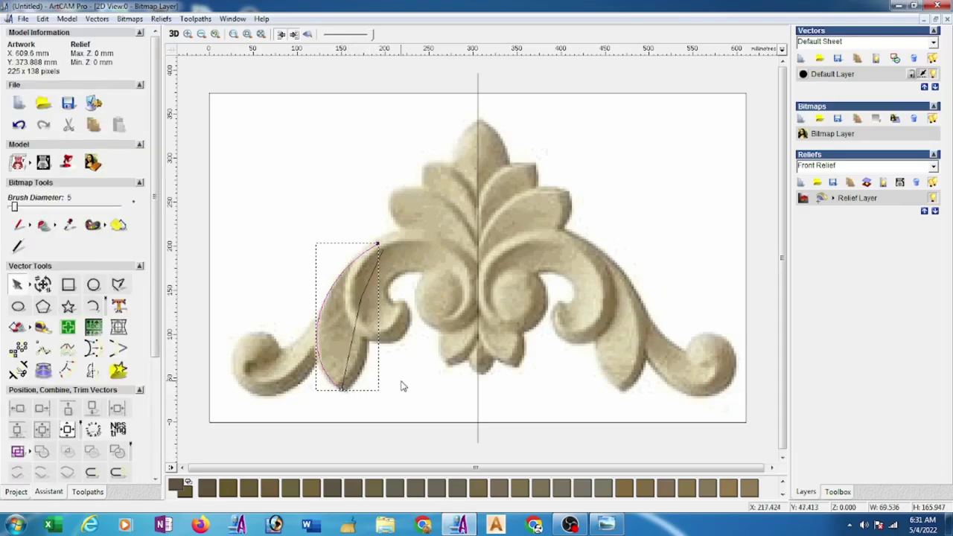
Convert the inner polyline's spans to Beziers and bend them to follow the leaf edge
{"action": "double_click", "coordinate": [351, 345]}
{"action": "left_click_drag", "start_coordinate": [411, 226], "coordinate": [339, 430]}
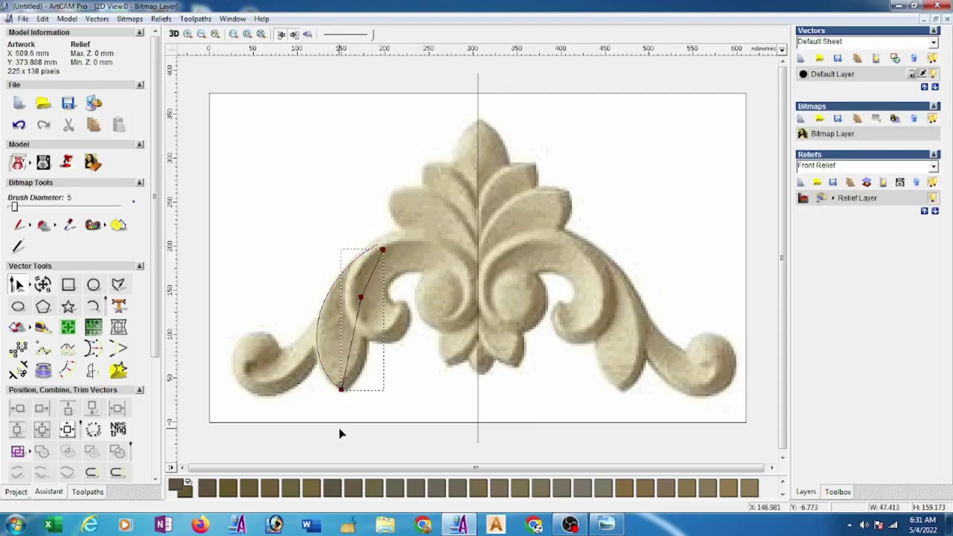
{"action": "key", "text": "b"}
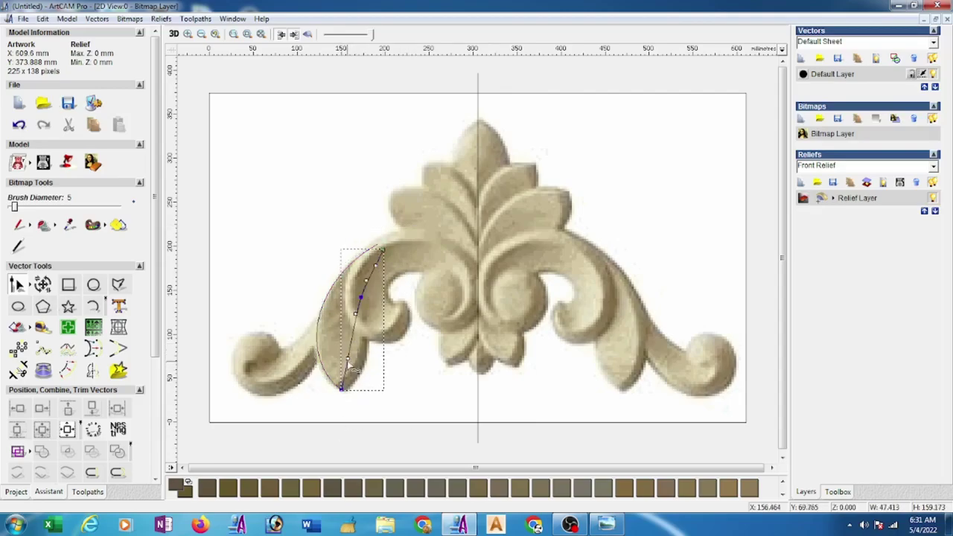
{"action": "left_click", "coordinate": [348, 359]}
{"action": "left_click_drag", "start_coordinate": [376, 364], "coordinate": [383, 357]}
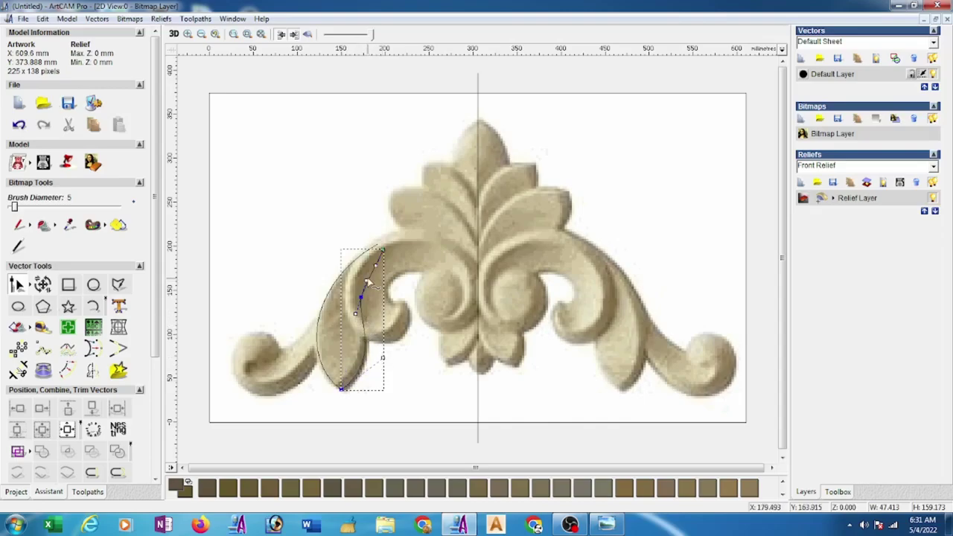
{"action": "left_click_drag", "start_coordinate": [367, 282], "coordinate": [366, 259]}
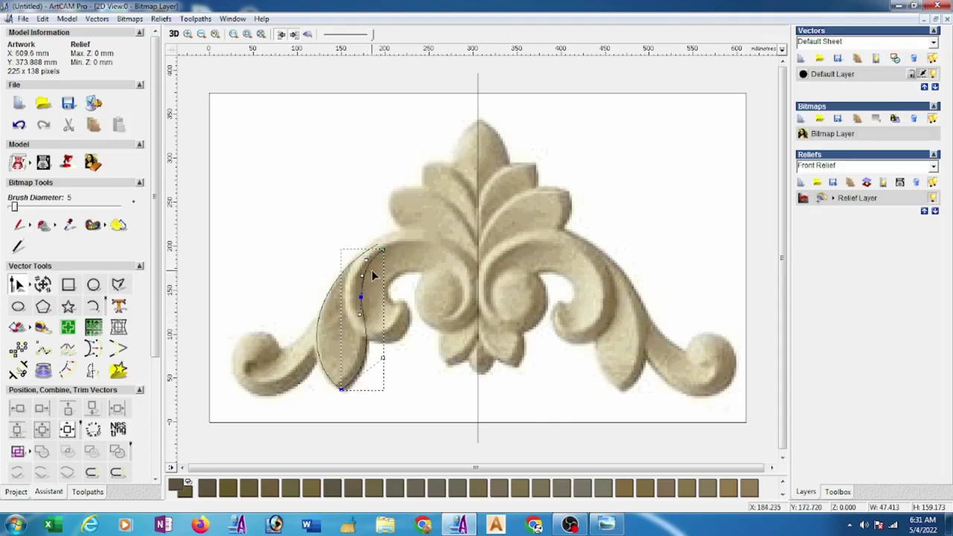
Draw an open seven-point polyline around the scroll curl ending inside its spiral
{"action": "left_click", "coordinate": [264, 342]}
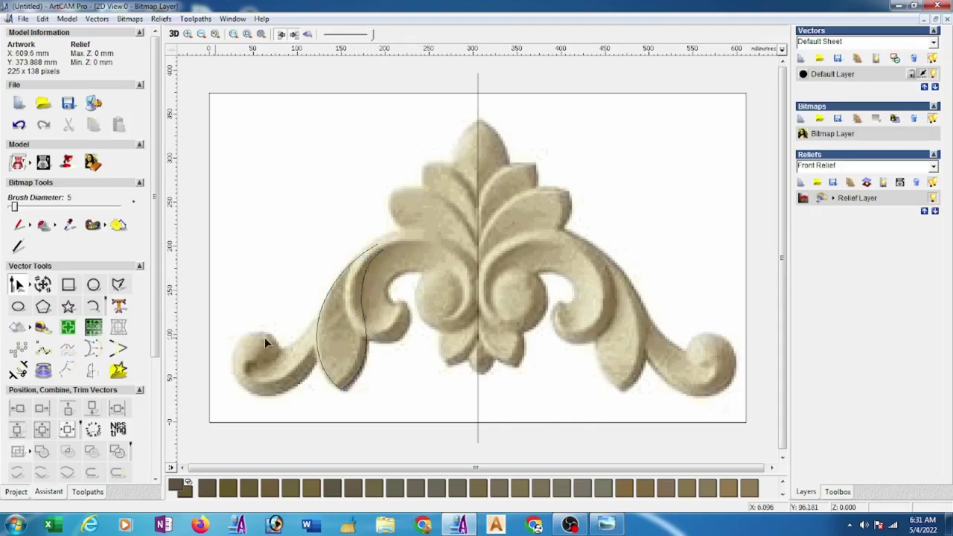
{"action": "left_click", "coordinate": [118, 284]}
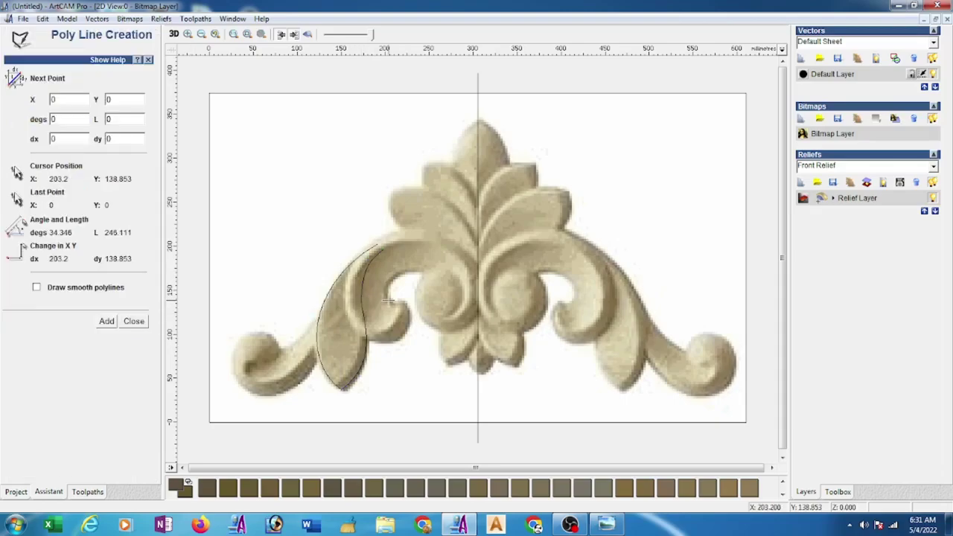
{"action": "left_click", "coordinate": [404, 305]}
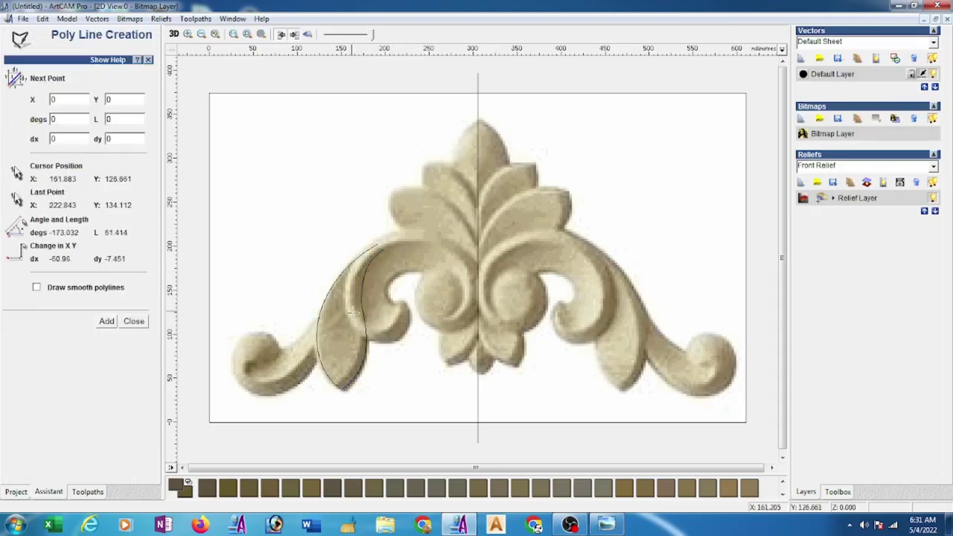
{"action": "left_click", "coordinate": [364, 337]}
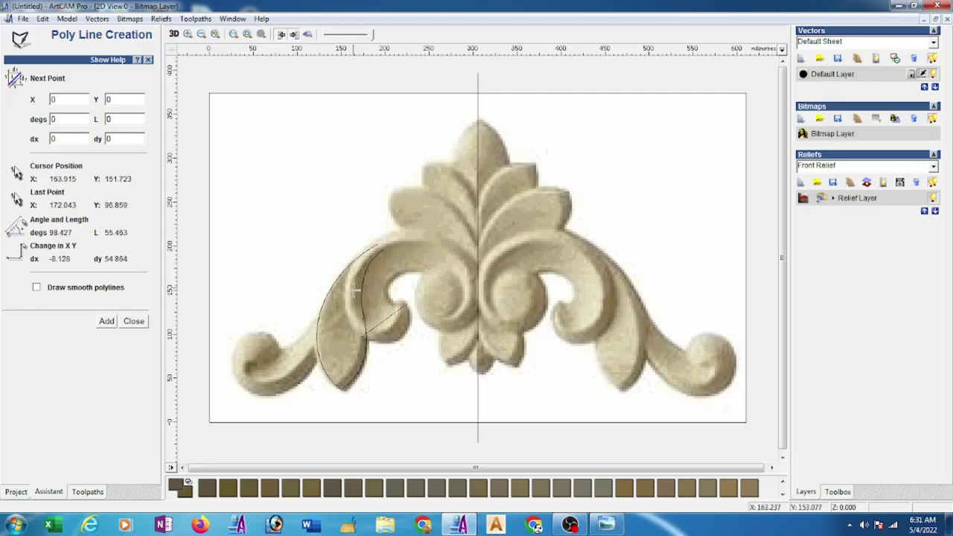
{"action": "left_click", "coordinate": [346, 264]}
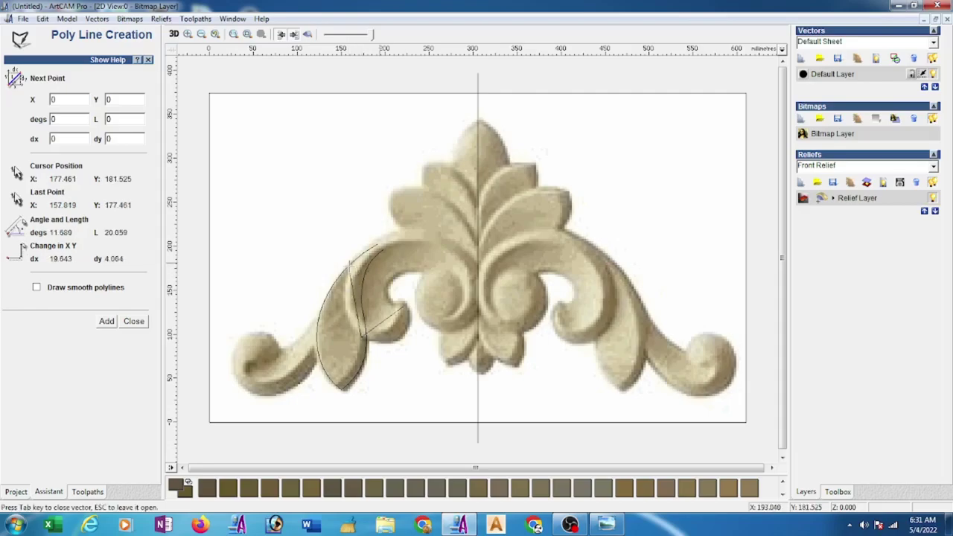
{"action": "left_click", "coordinate": [459, 250]}
{"action": "left_click", "coordinate": [476, 305]}
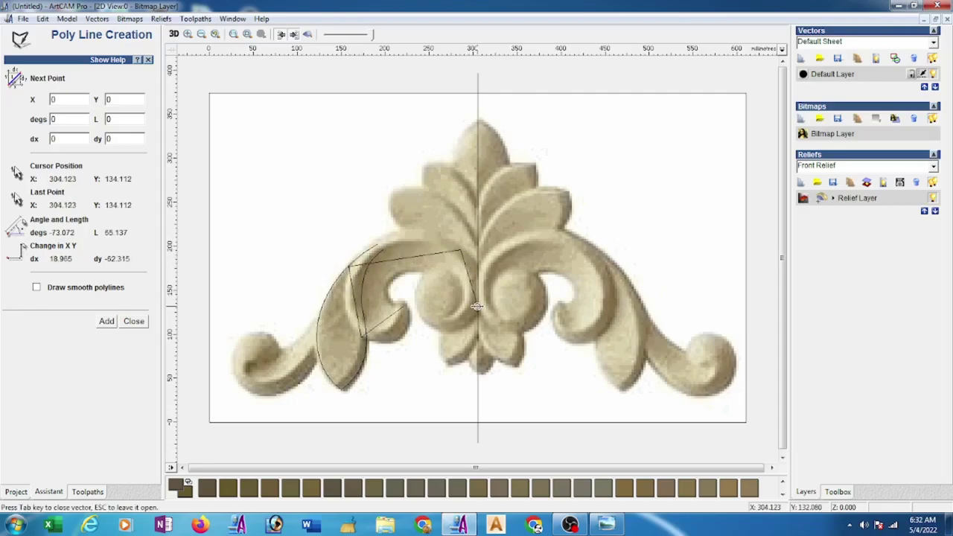
{"action": "left_click", "coordinate": [439, 330]}
{"action": "left_click", "coordinate": [417, 288]}
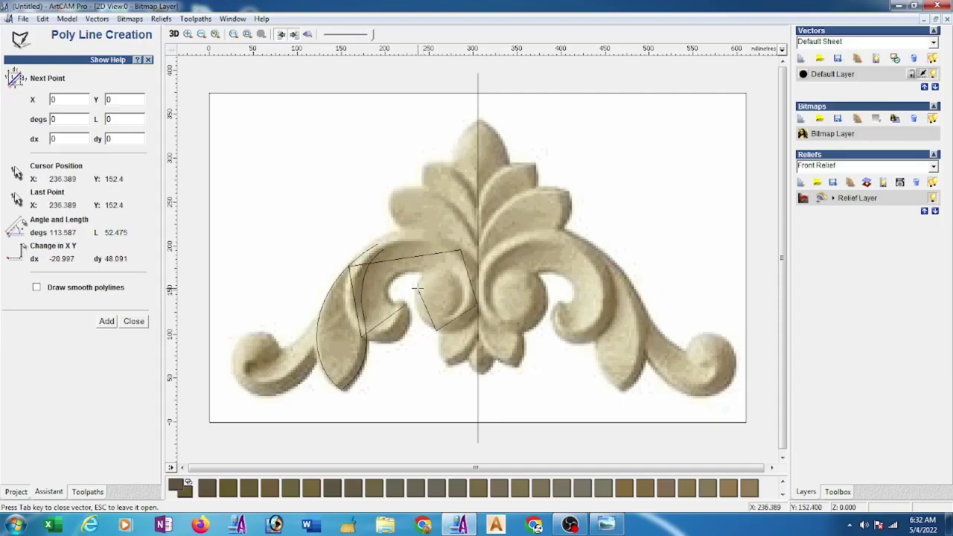
{"action": "key", "text": "Escape"}
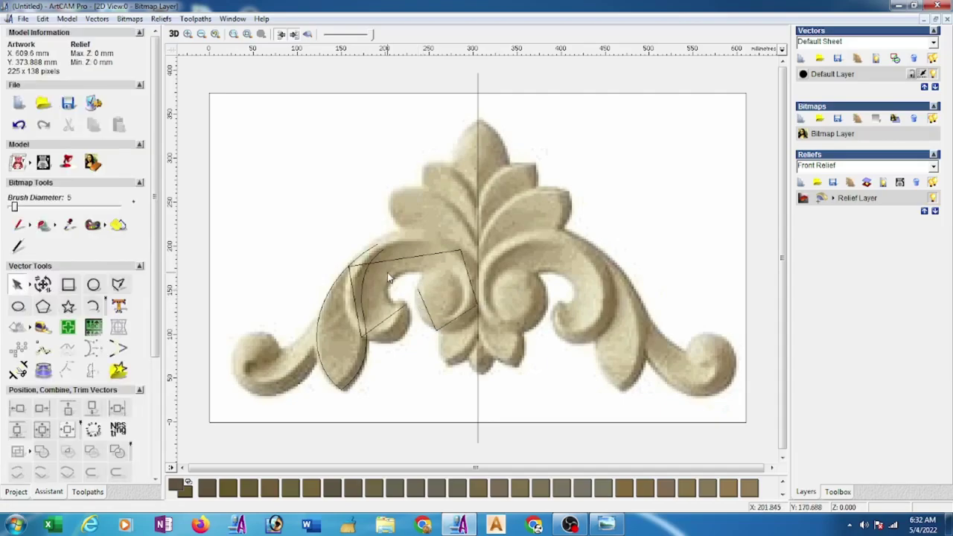
Smooth the curl polyline into curves and reshape its lower lobe and upper arc
{"action": "left_click", "coordinate": [385, 260]}
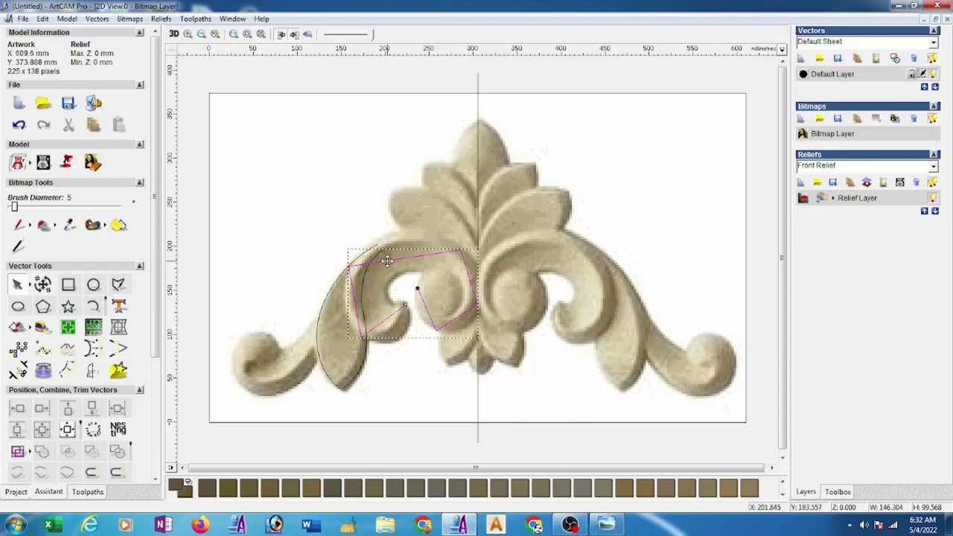
{"action": "left_click", "coordinate": [387, 260]}
{"action": "left_click_drag", "start_coordinate": [305, 208], "coordinate": [499, 362]}
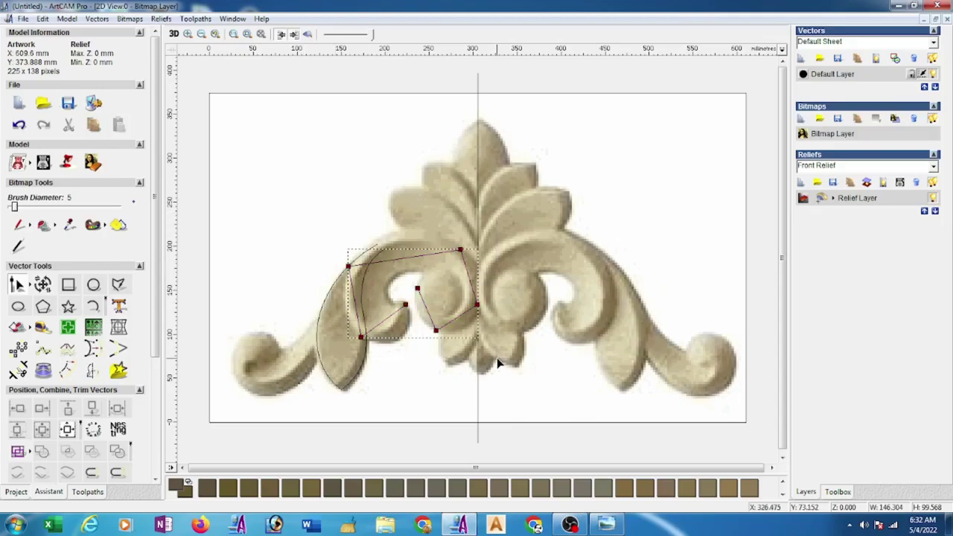
{"action": "key", "text": "s"}
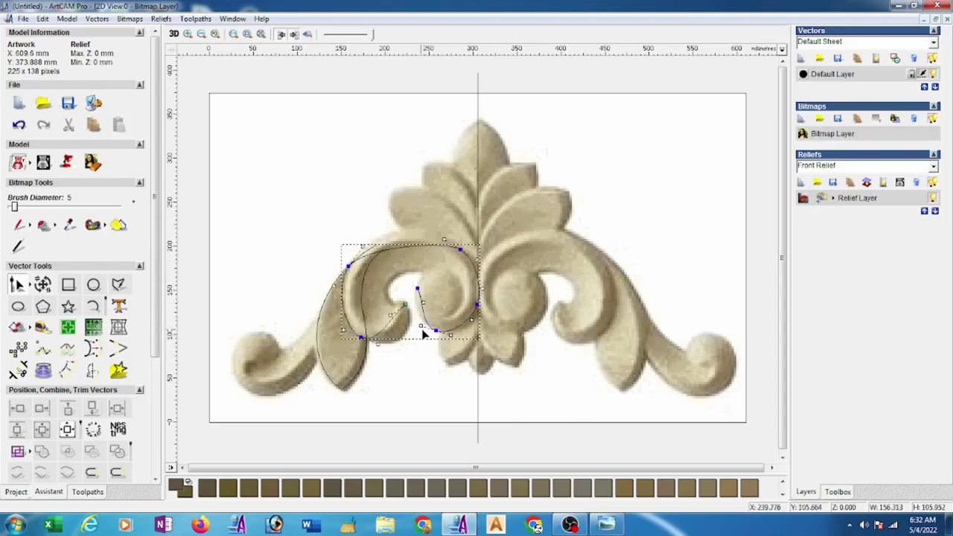
{"action": "left_click_drag", "start_coordinate": [390, 317], "coordinate": [405, 340]}
{"action": "left_click", "coordinate": [378, 343]}
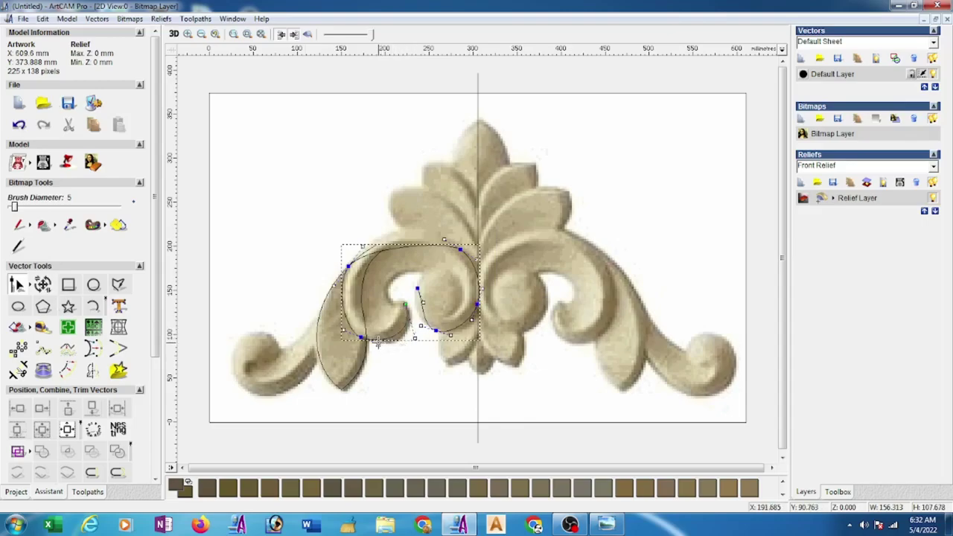
{"action": "left_click_drag", "start_coordinate": [386, 355], "coordinate": [385, 353]}
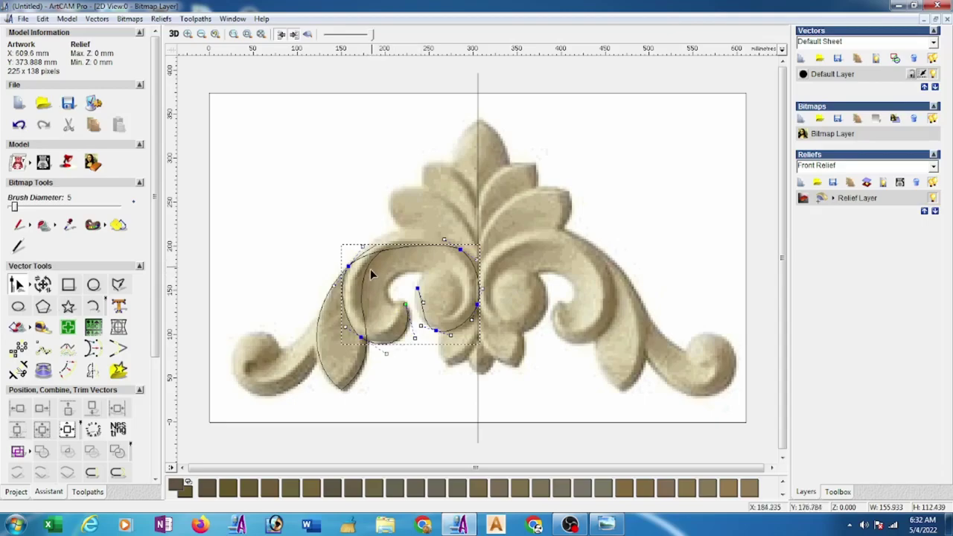
{"action": "left_click_drag", "start_coordinate": [443, 241], "coordinate": [413, 213]}
{"action": "left_click", "coordinate": [363, 247]}
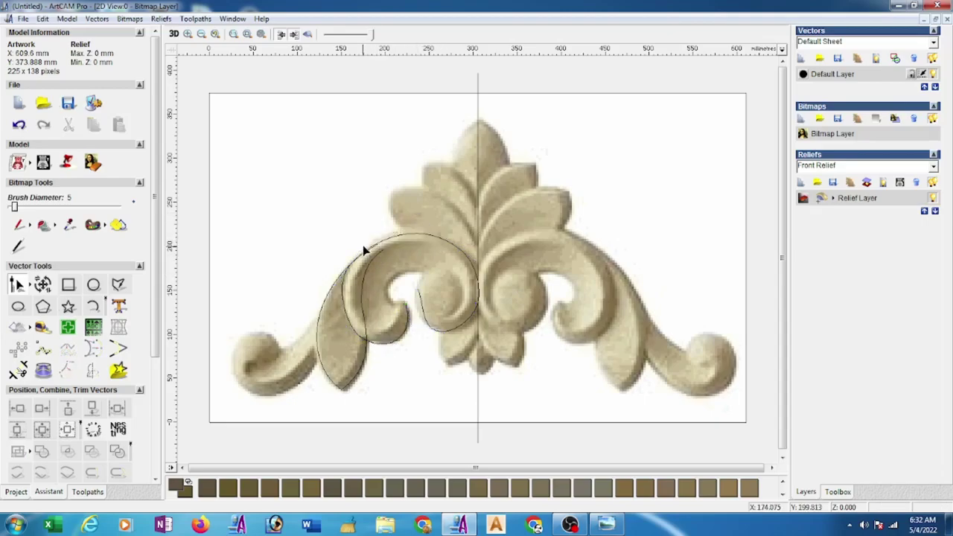
Fine-tune the curl curve's top-left bend, left span and inner lower segment
{"action": "double_click", "coordinate": [343, 279]}
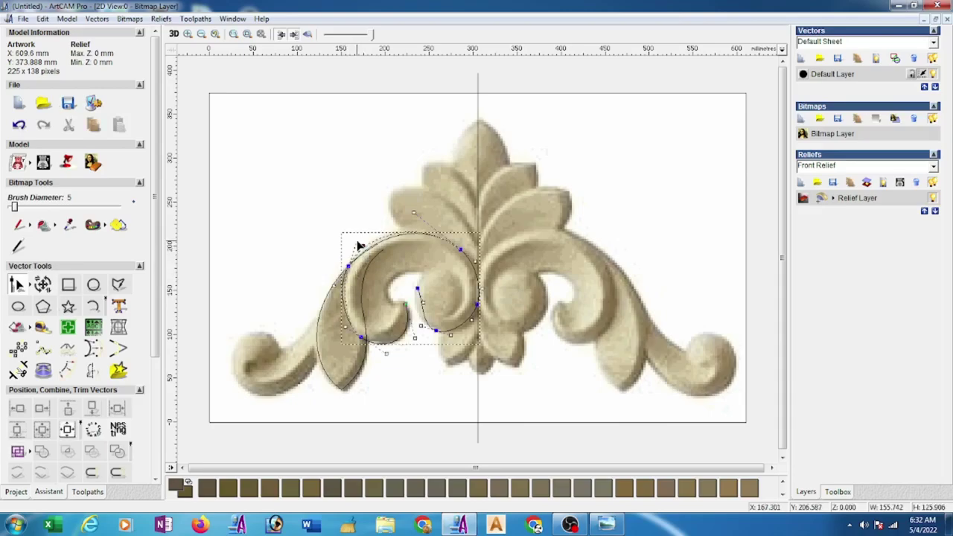
{"action": "left_click_drag", "start_coordinate": [359, 244], "coordinate": [365, 246]}
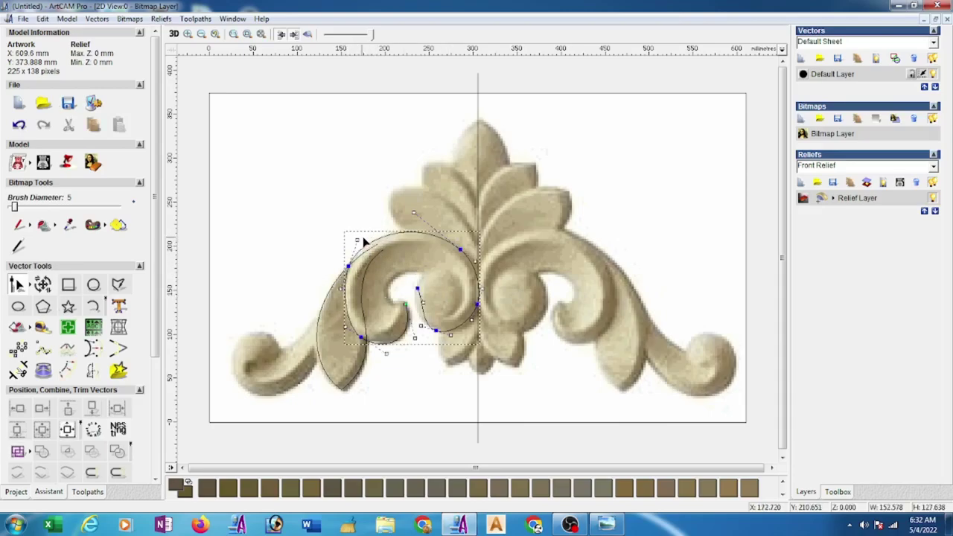
{"action": "left_click_drag", "start_coordinate": [356, 238], "coordinate": [360, 238]}
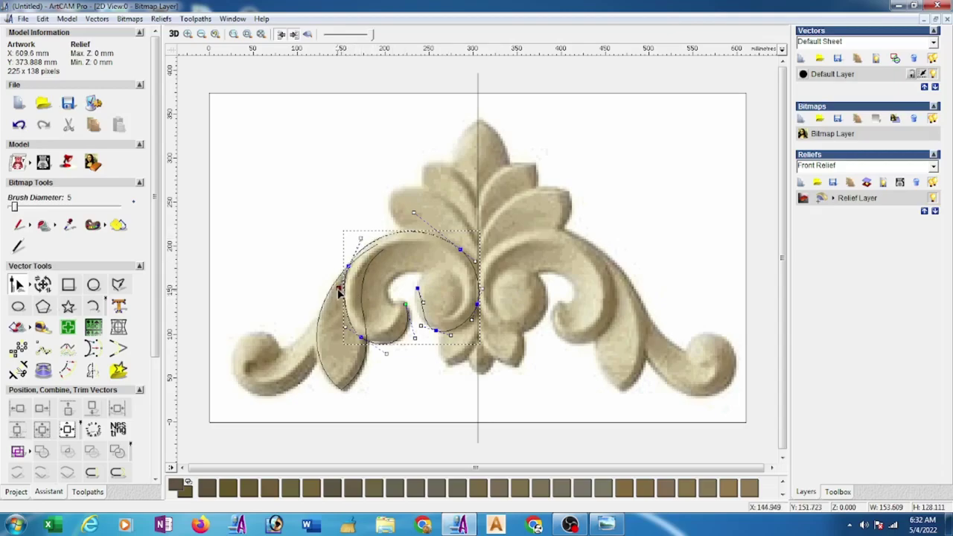
{"action": "left_click_drag", "start_coordinate": [335, 299], "coordinate": [333, 298]}
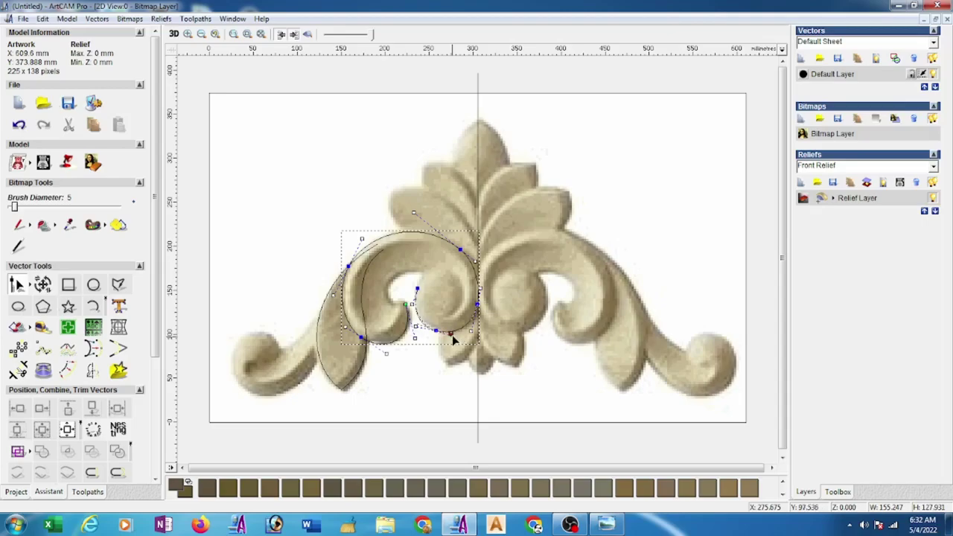
{"action": "left_click_drag", "start_coordinate": [452, 343], "coordinate": [466, 340]}
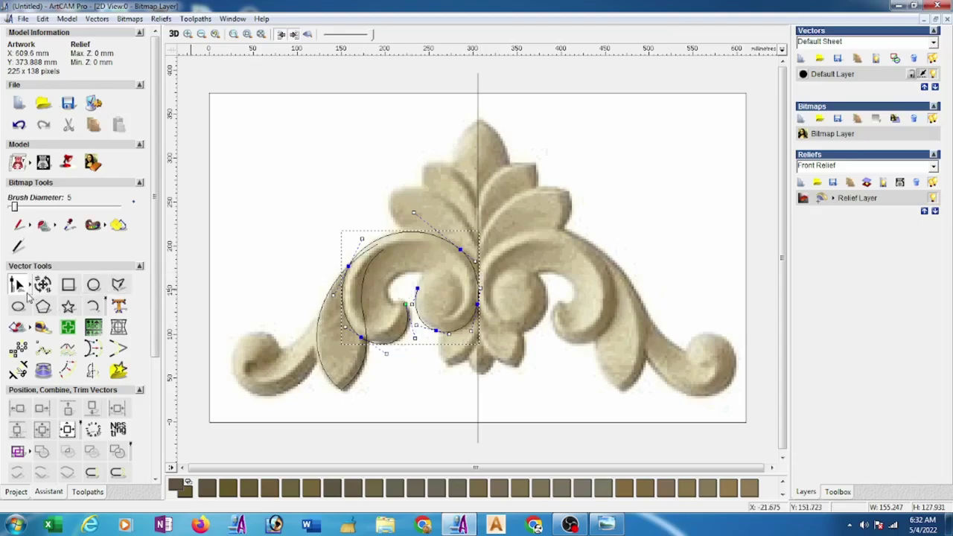
Draw a short three-point polyline inside the curl for the inner detail line
{"action": "left_click", "coordinate": [117, 285]}
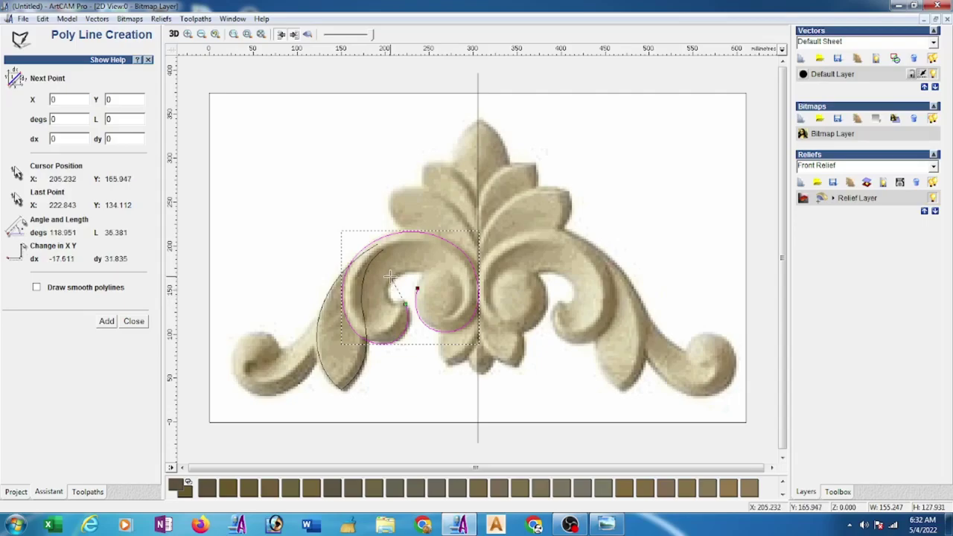
{"action": "left_click", "coordinate": [391, 277]}
{"action": "left_click", "coordinate": [453, 294]}
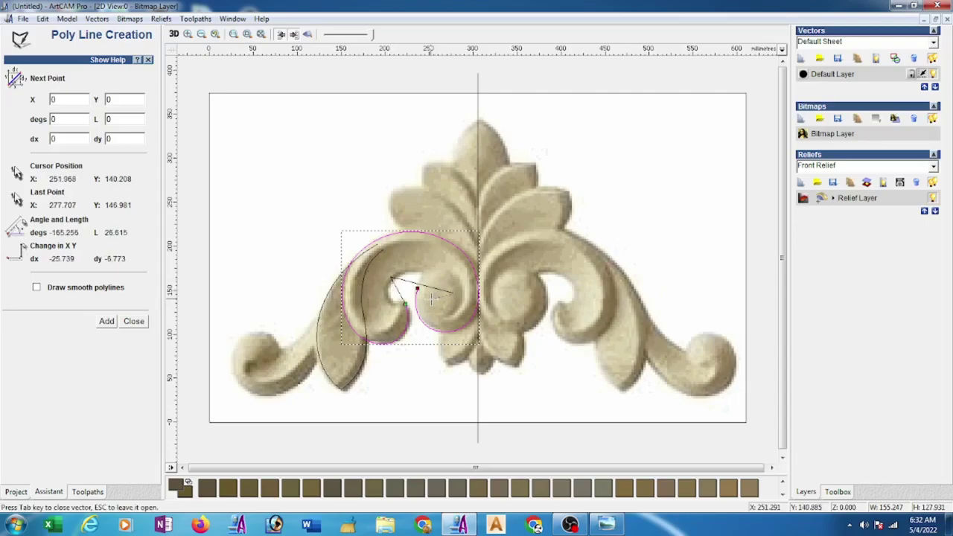
{"action": "left_click", "coordinate": [428, 294]}
{"action": "key", "text": "Escape"}
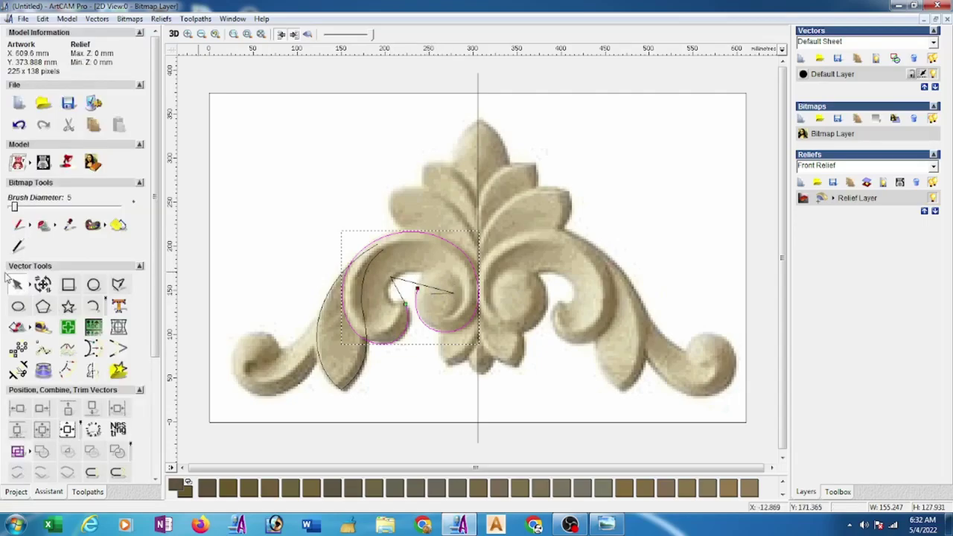
Convert the small inner polyline to a Bezier curve and insert an extra node
{"action": "left_click", "coordinate": [26, 285]}
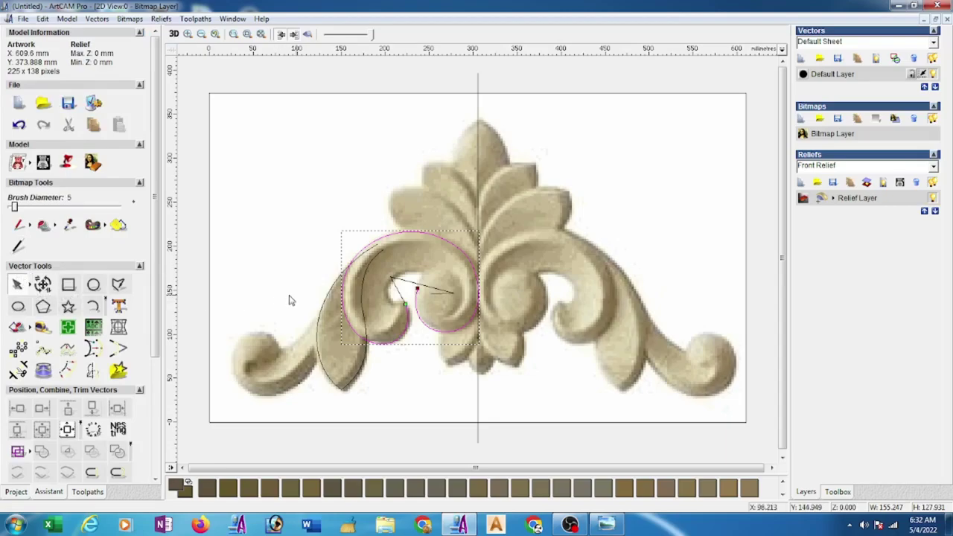
{"action": "left_click", "coordinate": [377, 277]}
{"action": "left_click", "coordinate": [389, 277]}
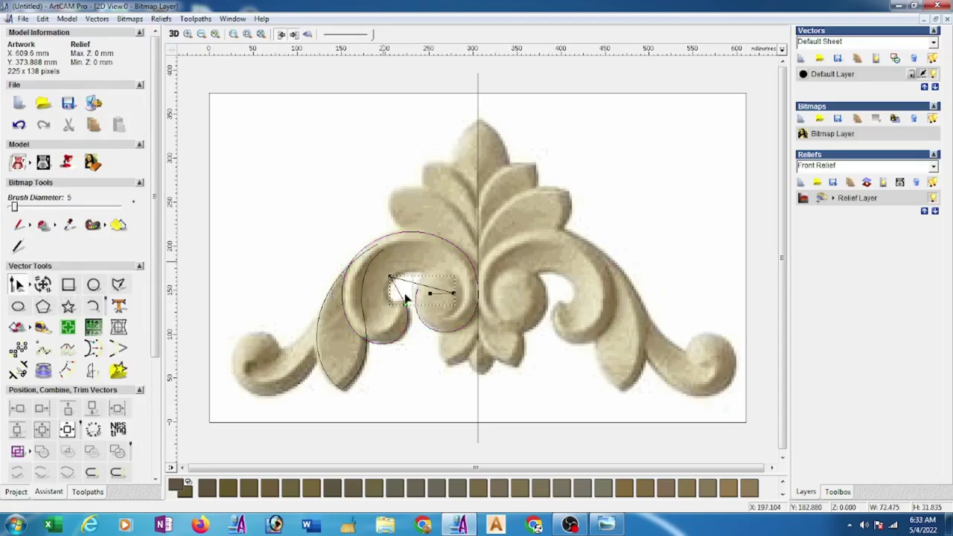
{"action": "key", "text": "n"}
{"action": "key", "text": "b"}
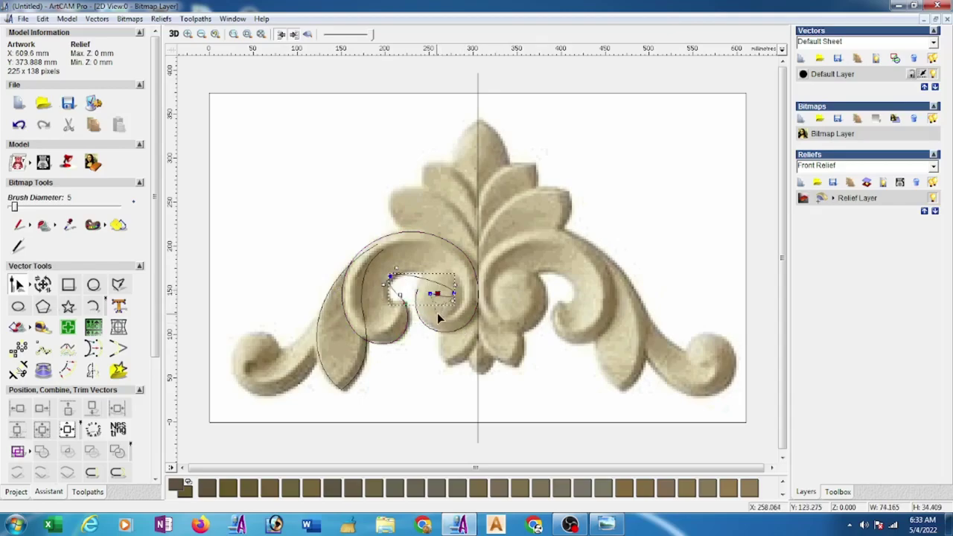
{"action": "key", "text": "i"}
Zoom in and bend the inner curve's spans around its upper-left node to follow the scroll
{"action": "scroll", "coordinate": [394, 308], "scroll_direction": "up", "scroll_amount": 1}
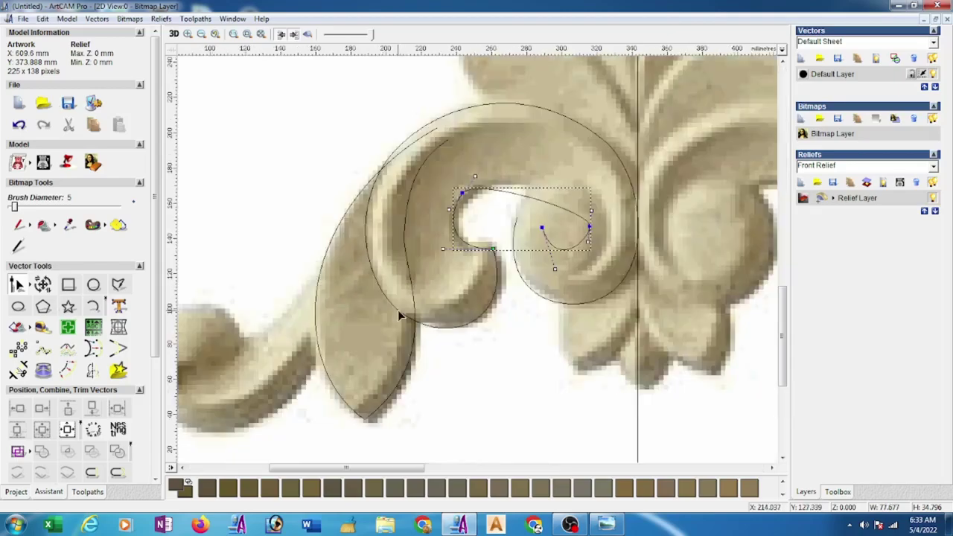
{"action": "scroll", "coordinate": [398, 309], "scroll_direction": "up", "scroll_amount": 1}
{"action": "scroll", "coordinate": [533, 213], "scroll_direction": "down", "scroll_amount": 2}
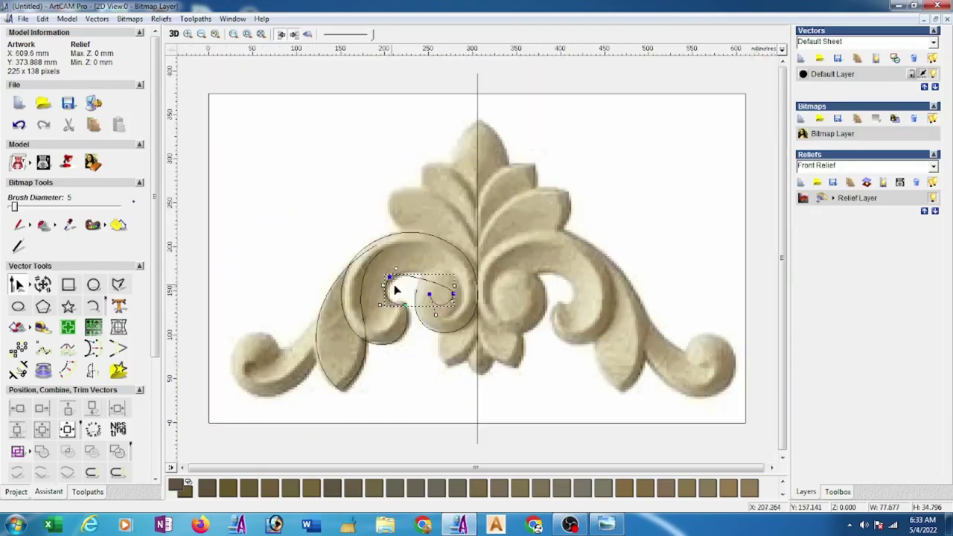
{"action": "scroll", "coordinate": [393, 288], "scroll_direction": "up", "scroll_amount": 1}
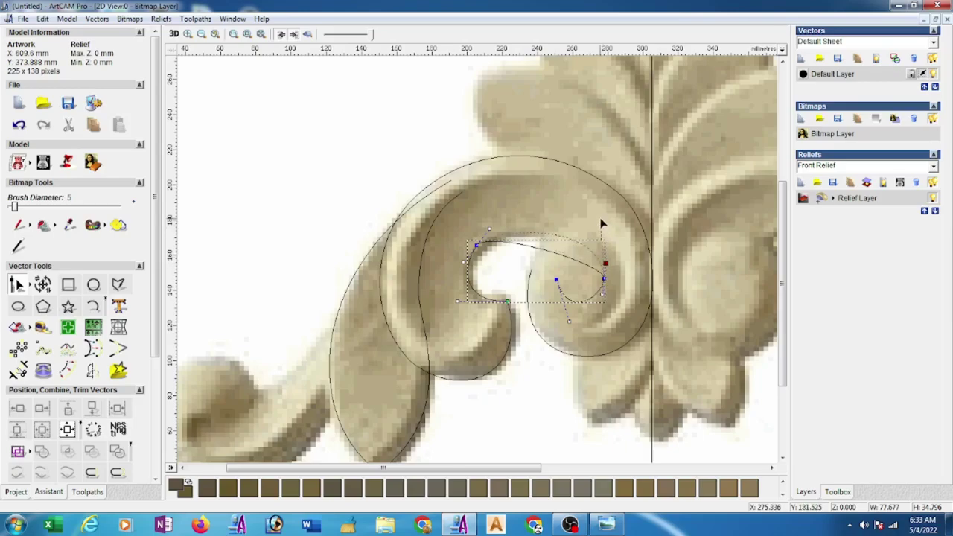
{"action": "left_click_drag", "start_coordinate": [602, 223], "coordinate": [598, 220]}
{"action": "left_click", "coordinate": [476, 246]}
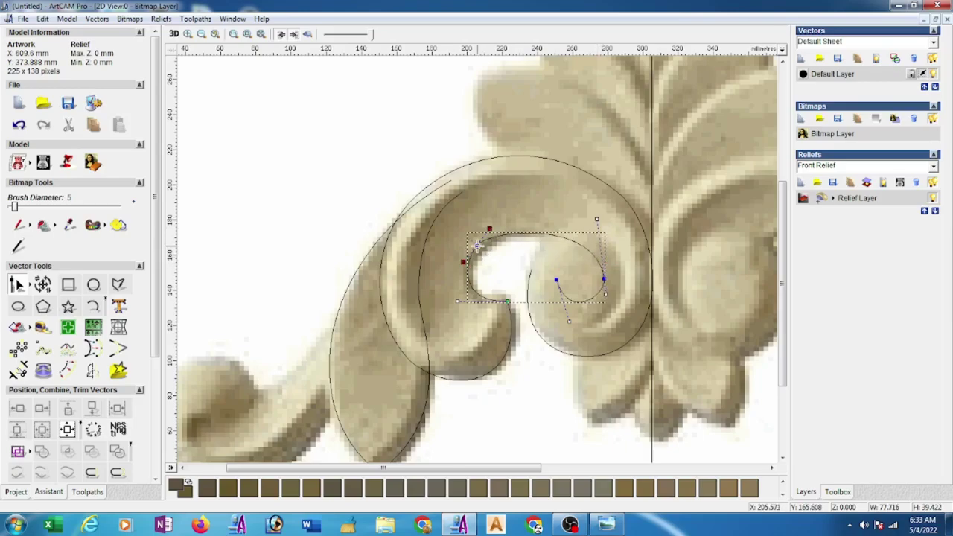
{"action": "left_click_drag", "start_coordinate": [488, 228], "coordinate": [504, 225]}
Undo the bad adjustment, then refit the upper-left span and the curl's right side
{"action": "key", "text": "ctrl+z"}
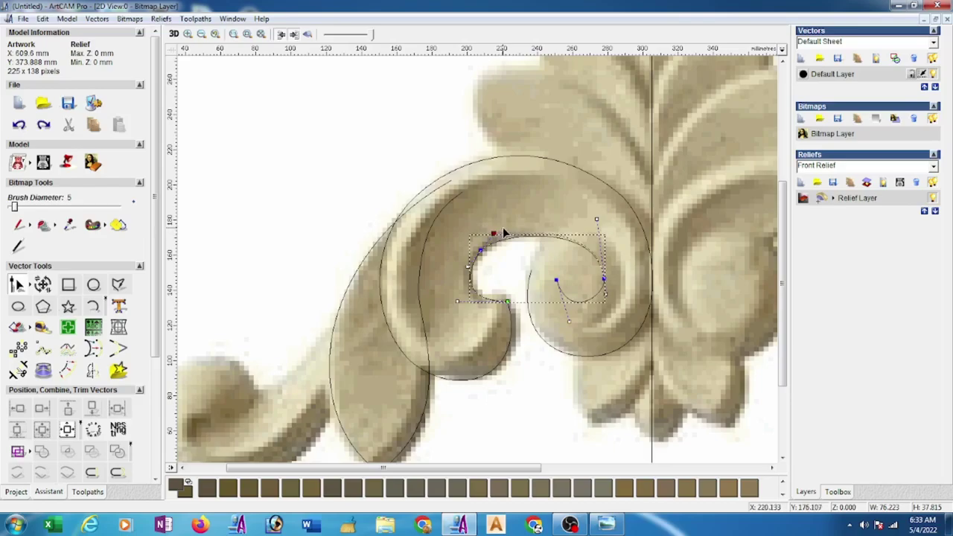
{"action": "left_click_drag", "start_coordinate": [495, 235], "coordinate": [497, 238]}
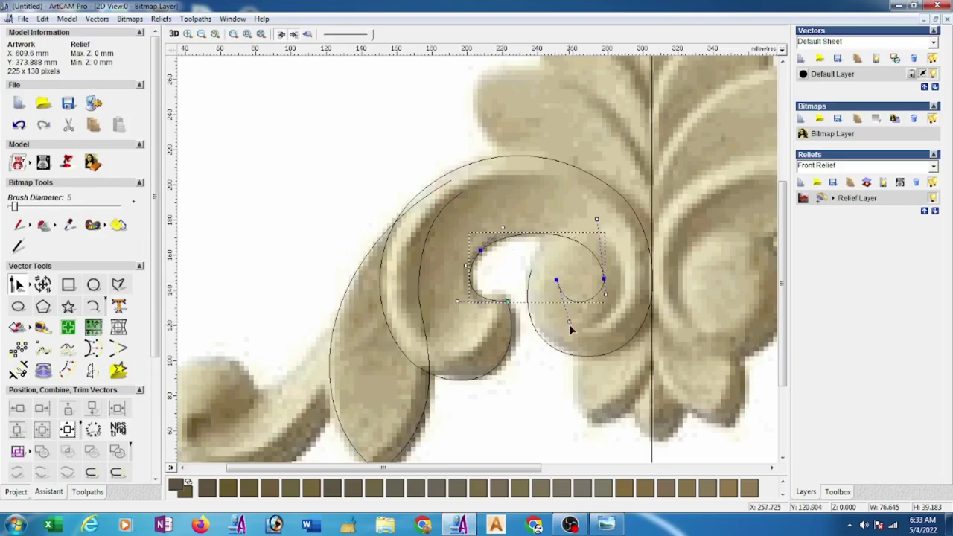
{"action": "left_click_drag", "start_coordinate": [556, 322], "coordinate": [555, 322]}
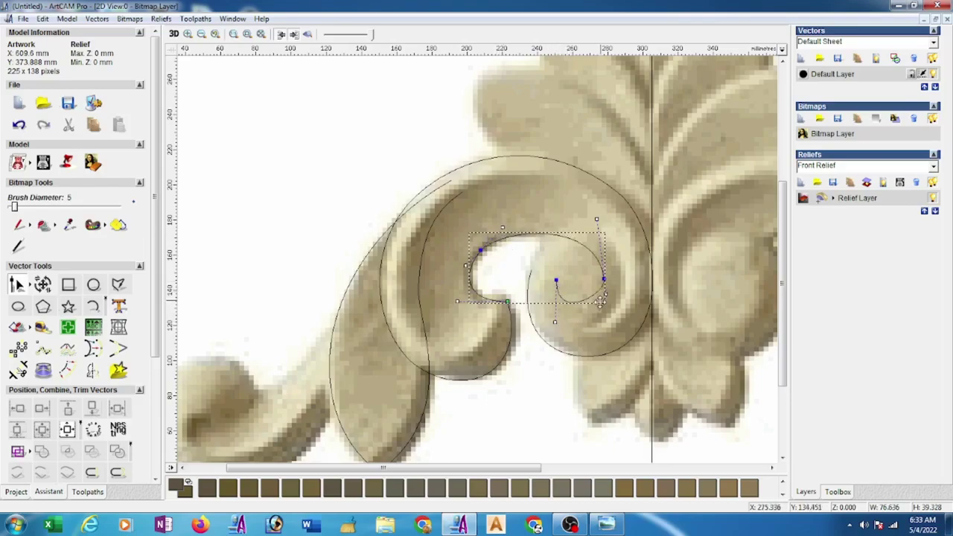
{"action": "left_click_drag", "start_coordinate": [600, 301], "coordinate": [608, 313]}
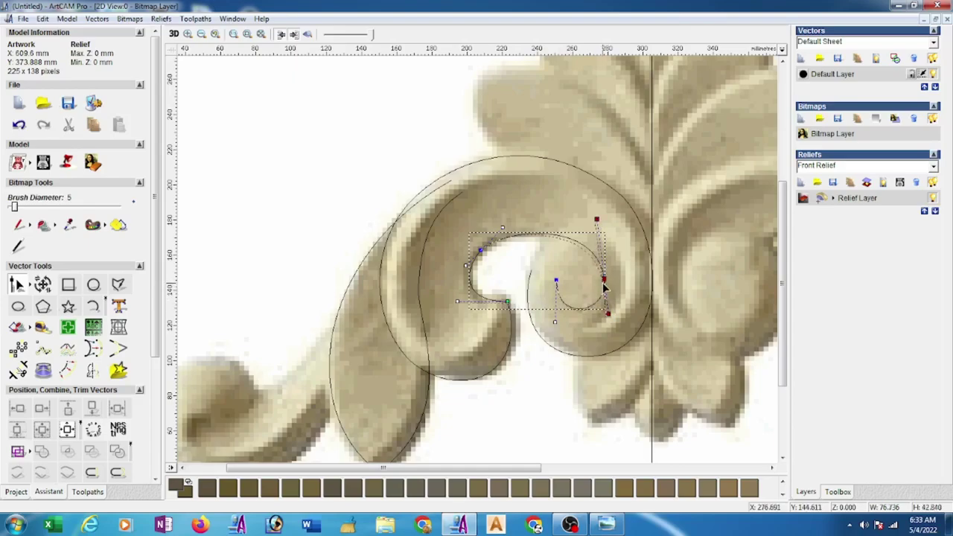
{"action": "left_click_drag", "start_coordinate": [604, 279], "coordinate": [602, 282]}
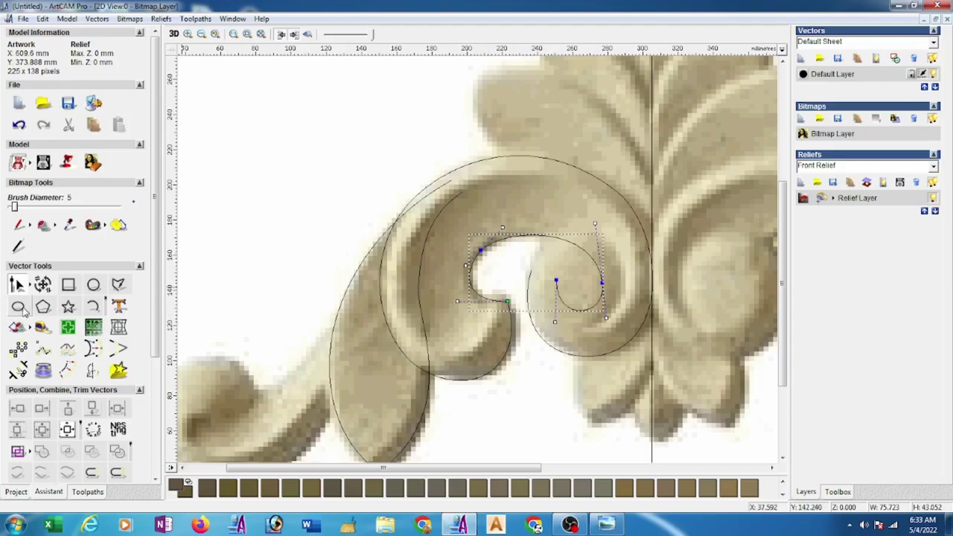
{"action": "left_click", "coordinate": [93, 284]}
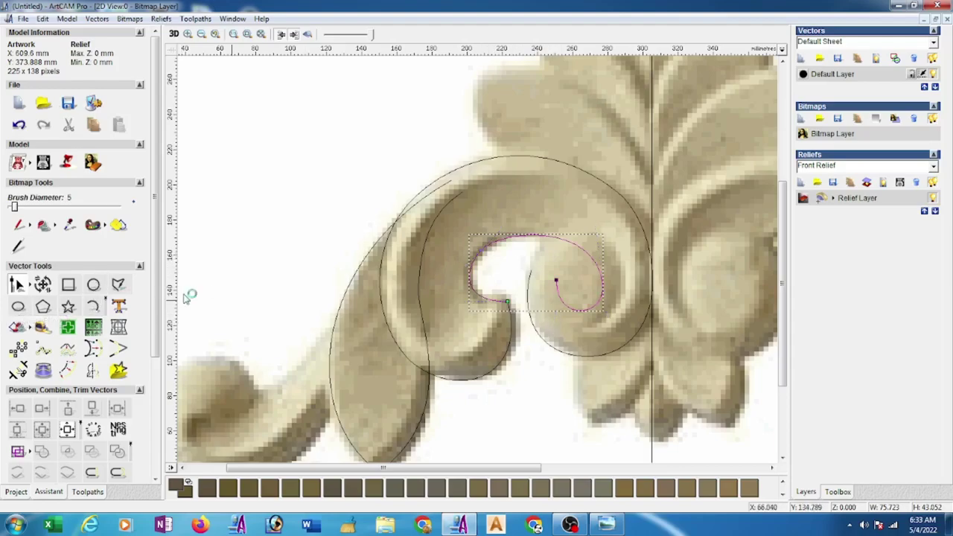
Create a circle around the inner curl and shift it into place over the spiral centre
{"action": "left_click_drag", "start_coordinate": [554, 262], "coordinate": [582, 296]}
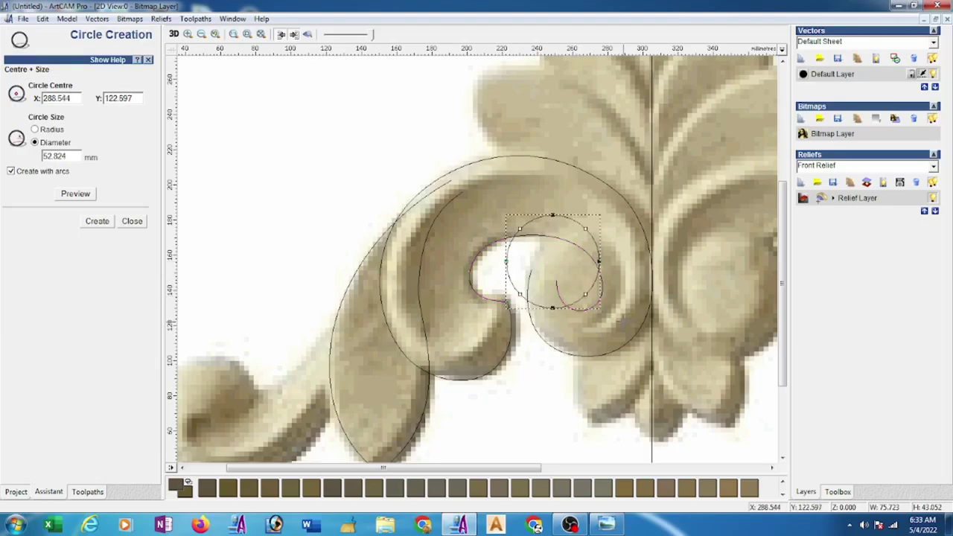
{"action": "left_click", "coordinate": [132, 220]}
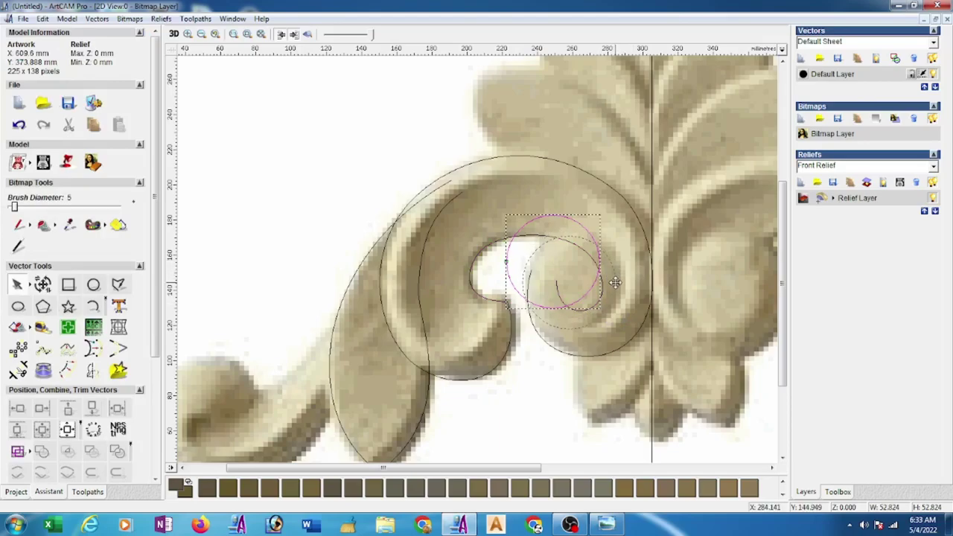
{"action": "left_click_drag", "start_coordinate": [617, 281], "coordinate": [620, 283]}
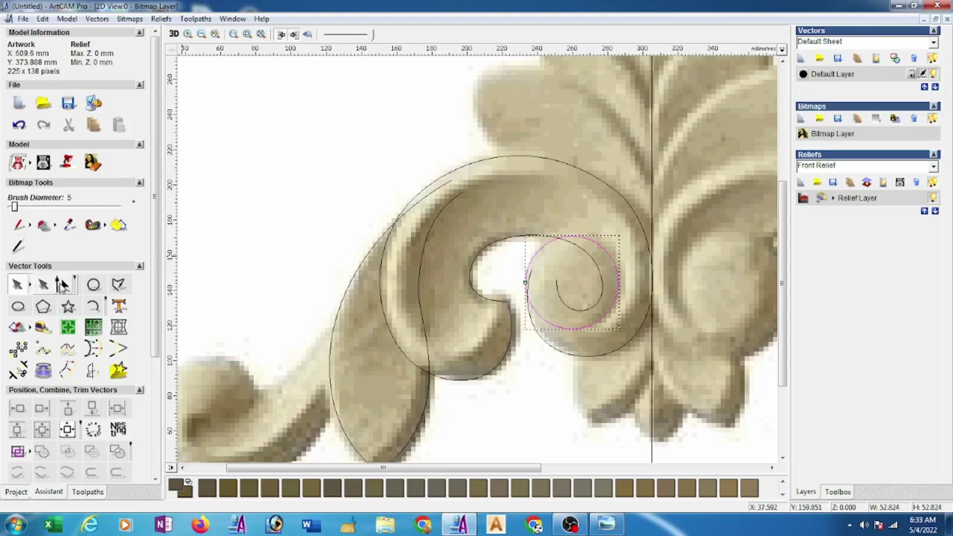
Select the large spiral in node-edit mode to check its nodes, then deselect it
{"action": "left_click", "coordinate": [17, 284]}
{"action": "left_click", "coordinate": [529, 283]}
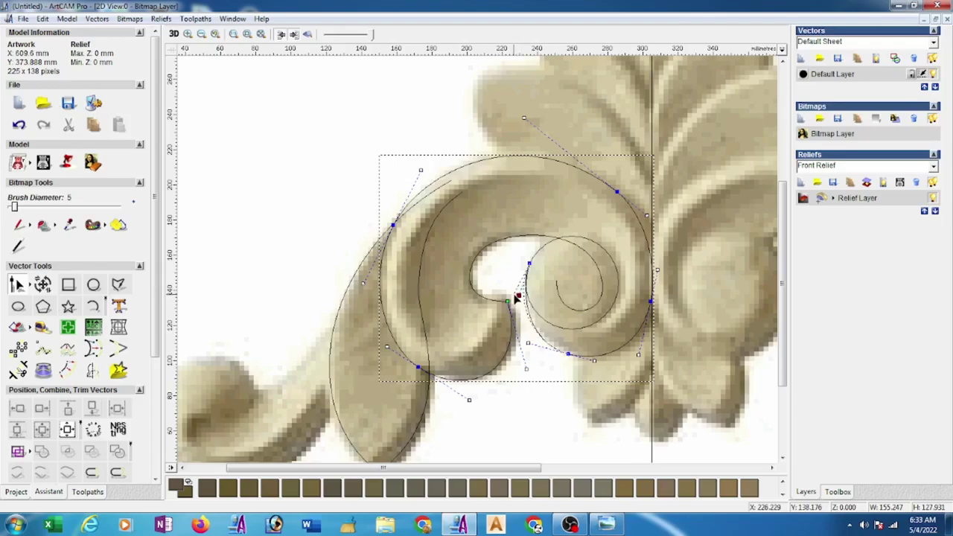
{"action": "left_click", "coordinate": [552, 318]}
Draw a three-point arc (radius about 47.8 mm) from the centre line to the small leaf's tip
{"action": "scroll", "coordinate": [551, 312], "scroll_direction": "down", "scroll_amount": 3}
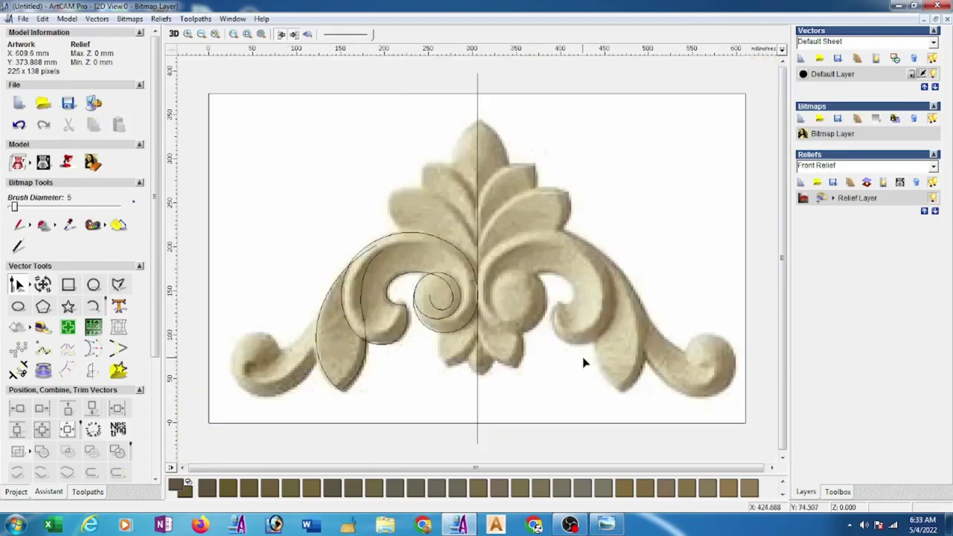
{"action": "scroll", "coordinate": [466, 365], "scroll_direction": "up", "scroll_amount": 3}
{"action": "scroll", "coordinate": [531, 330], "scroll_direction": "down", "scroll_amount": 1}
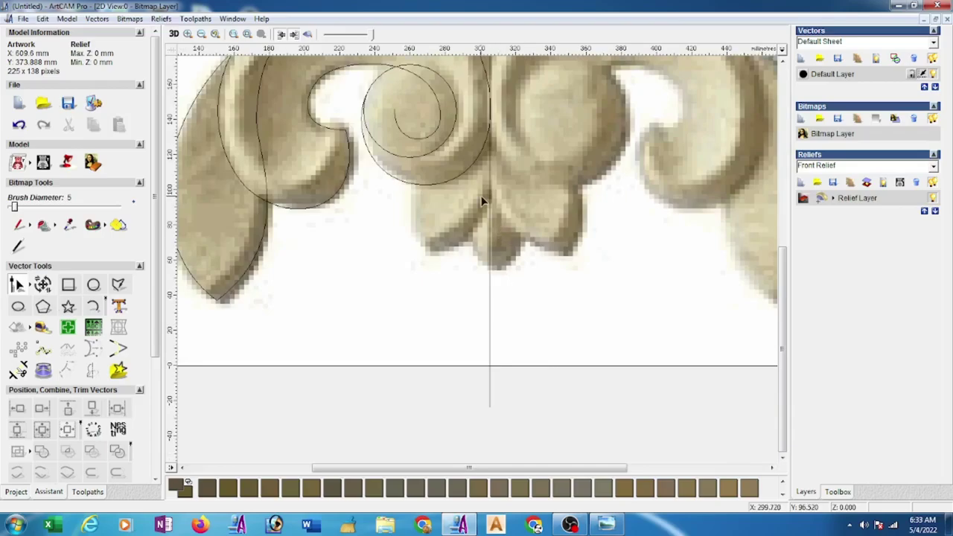
{"action": "left_click", "coordinate": [93, 306]}
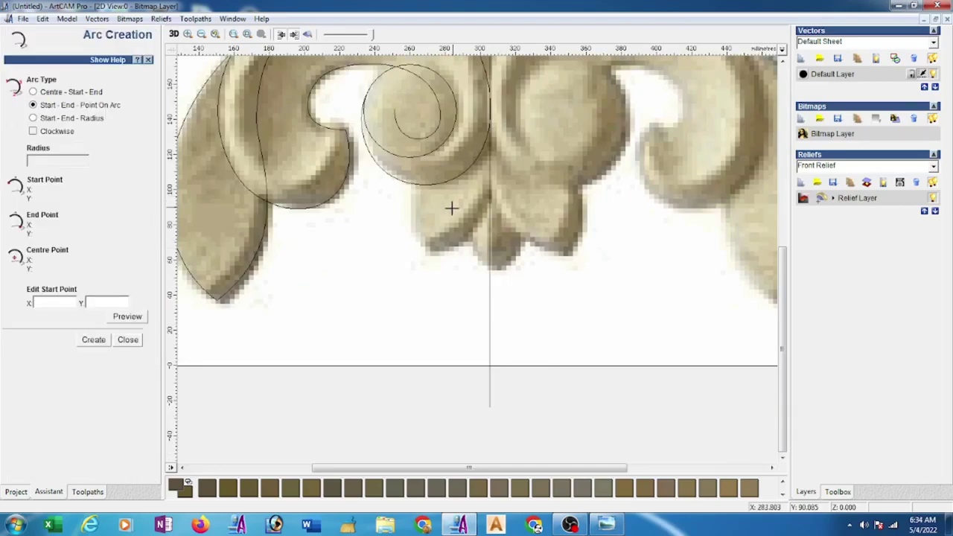
{"action": "left_click", "coordinate": [489, 169]}
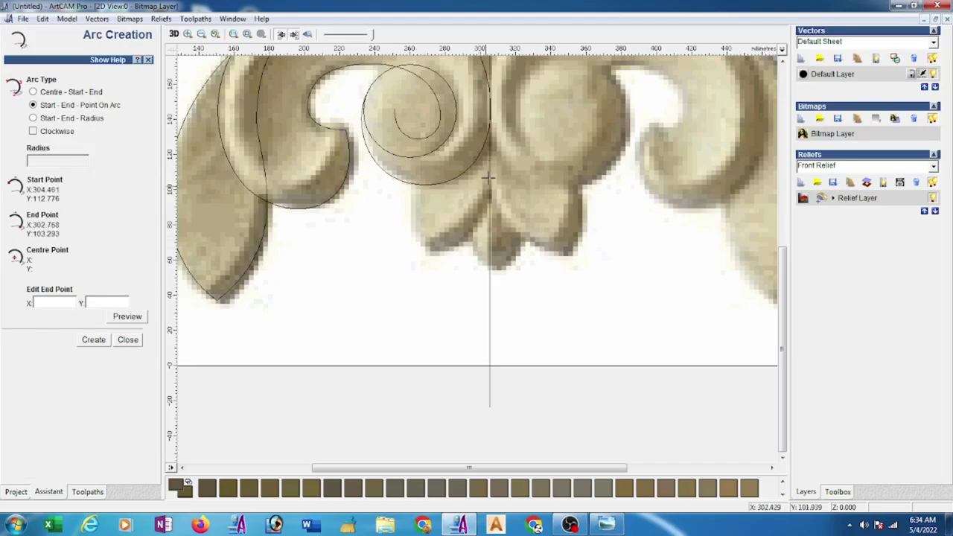
{"action": "left_click", "coordinate": [489, 276]}
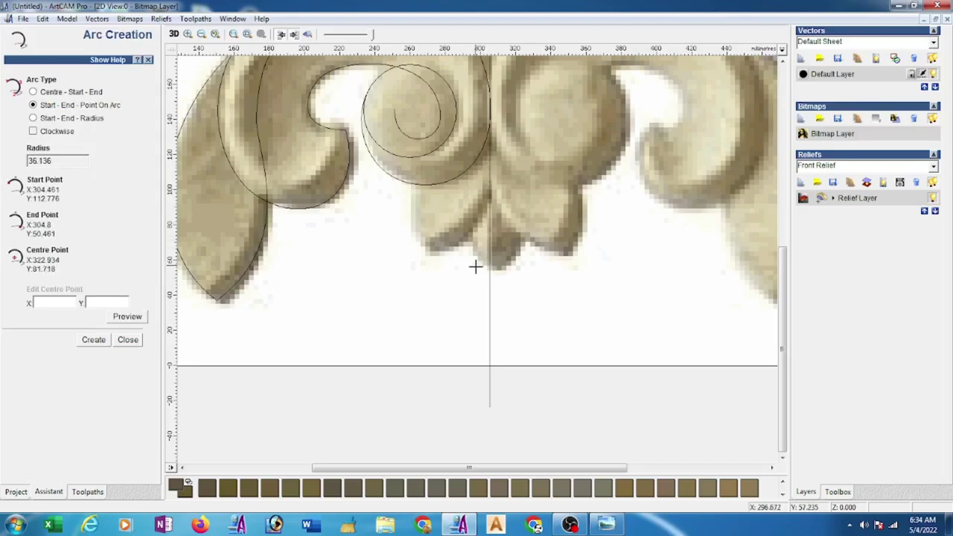
{"action": "left_click", "coordinate": [477, 259]}
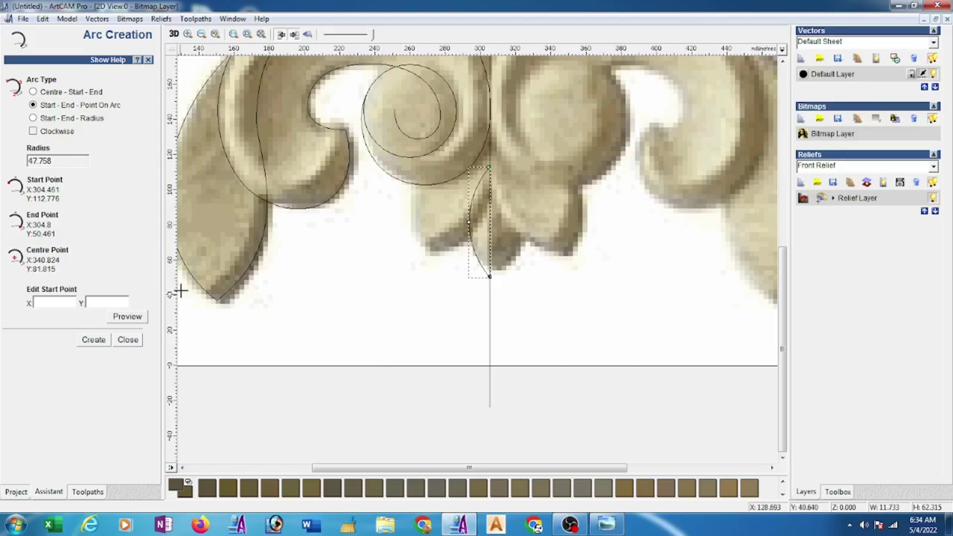
{"action": "left_click", "coordinate": [127, 339]}
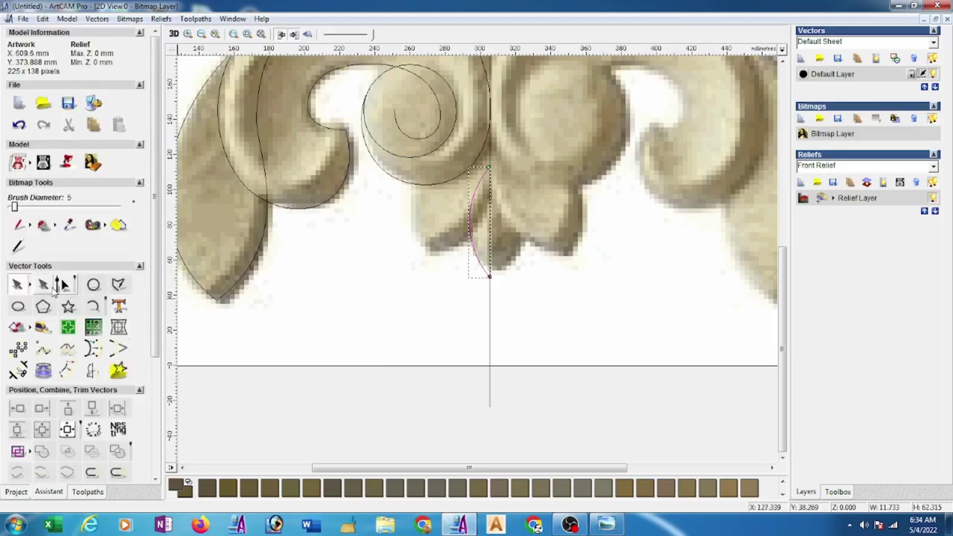
Drag the arc's middle node and upper handle so it follows the central leaf's left edge
{"action": "left_click", "coordinate": [17, 283]}
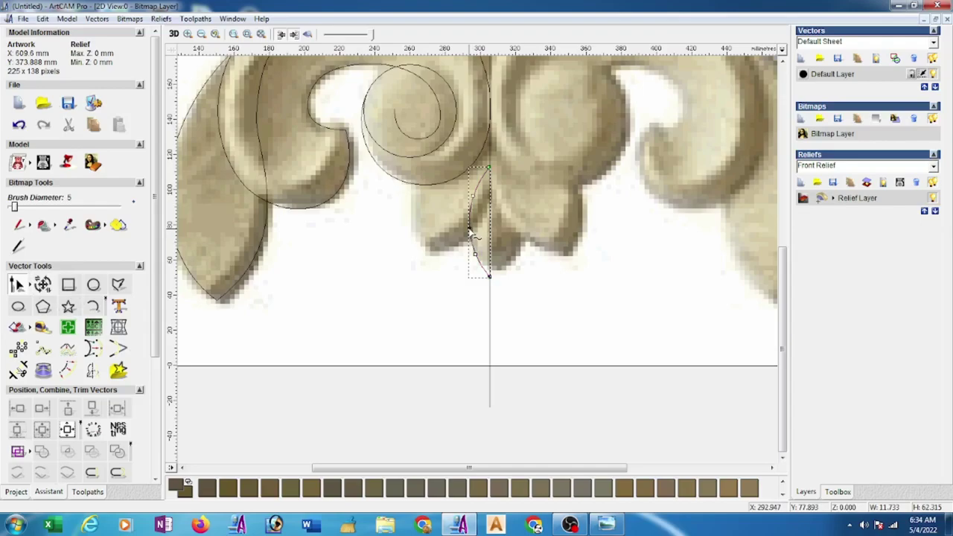
{"action": "left_click", "coordinate": [479, 191]}
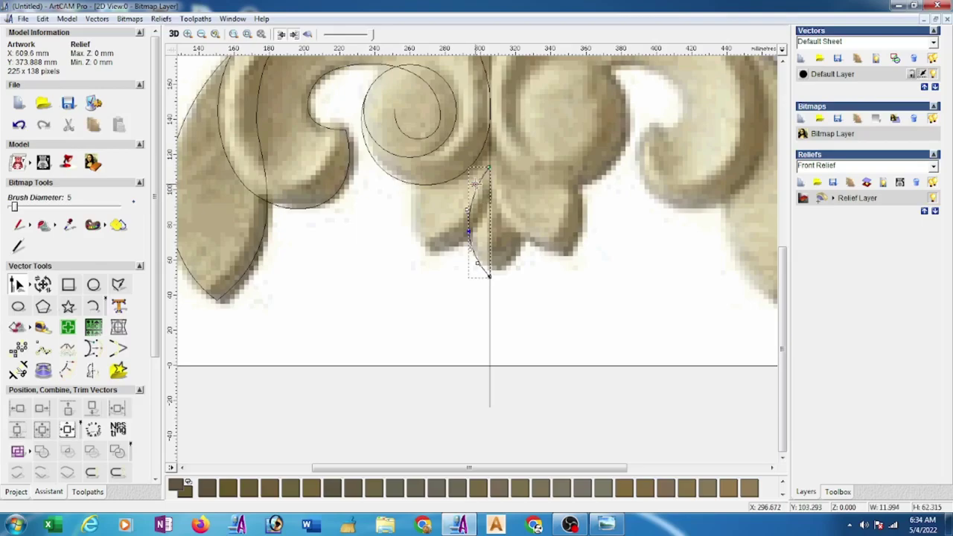
{"action": "left_click", "coordinate": [478, 203]}
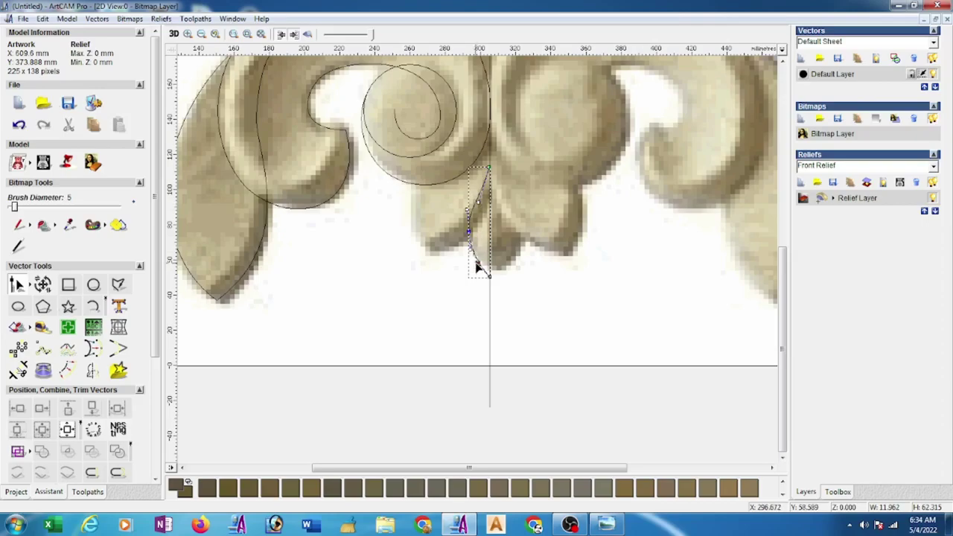
{"action": "left_click", "coordinate": [468, 234]}
{"action": "left_click_drag", "start_coordinate": [467, 235], "coordinate": [463, 232]}
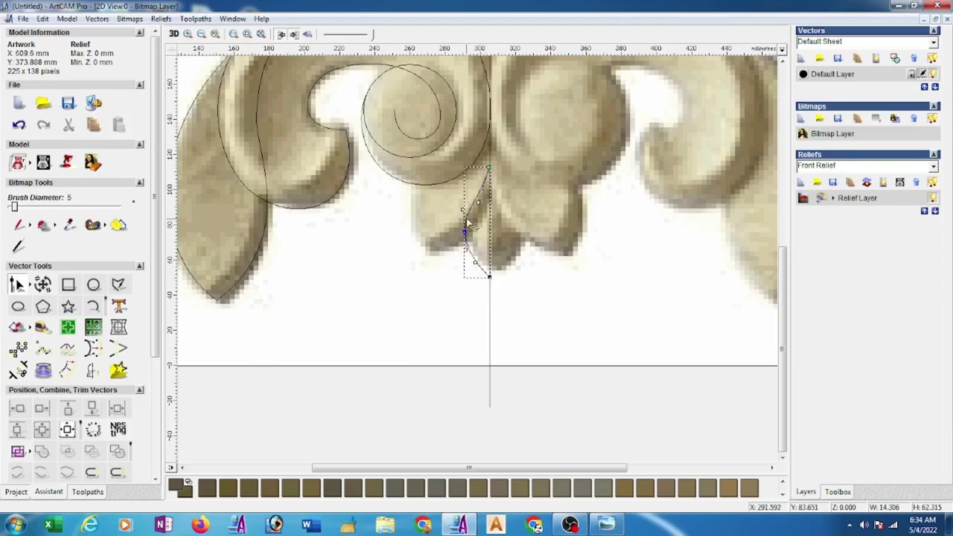
{"action": "left_click", "coordinate": [477, 201]}
{"action": "left_click_drag", "start_coordinate": [485, 219], "coordinate": [485, 210]}
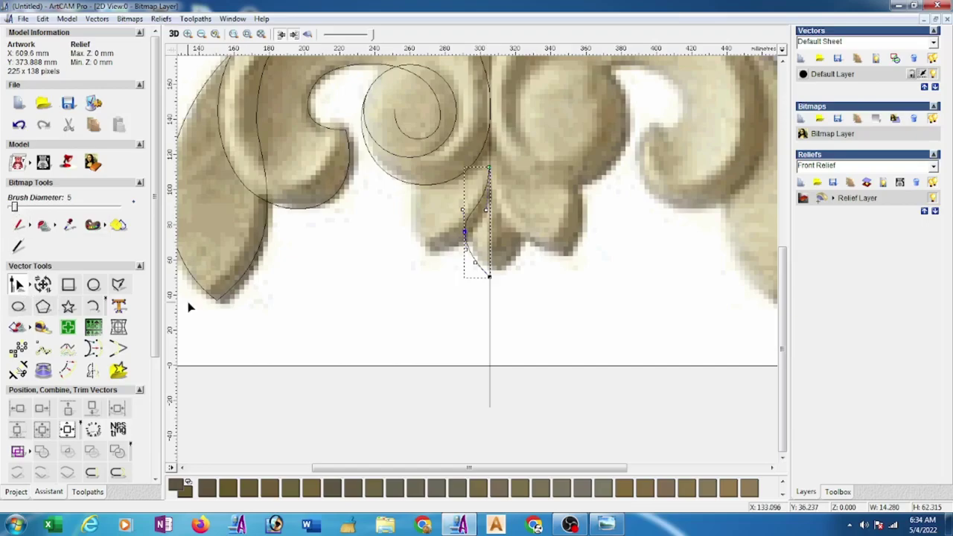
{"action": "left_click", "coordinate": [440, 313]}
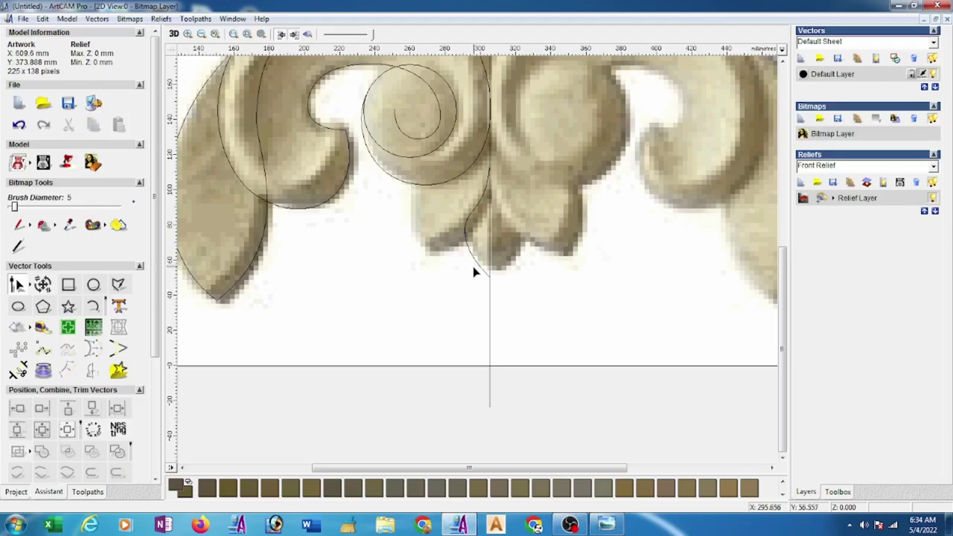
{"action": "left_click", "coordinate": [476, 261]}
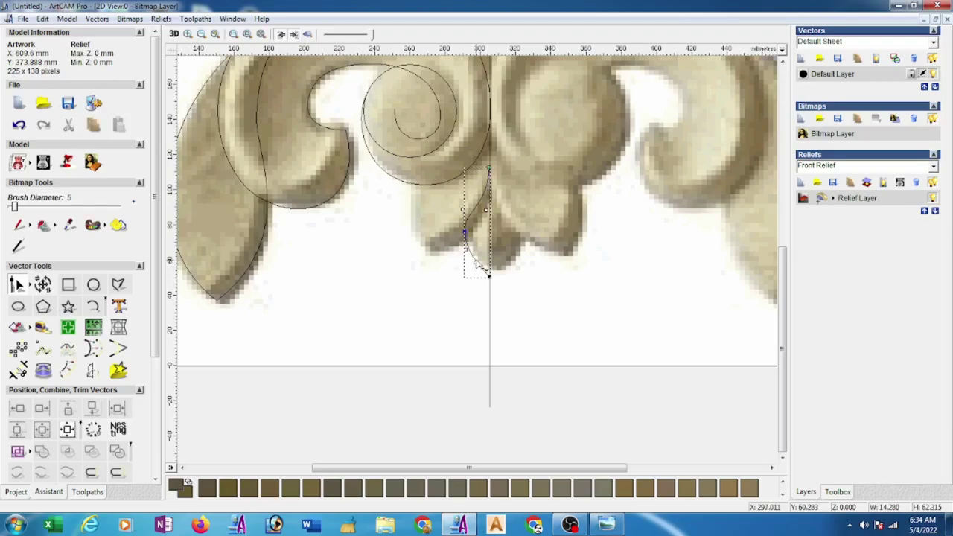
Mirror a copy of the leaf-edge curve About Line across the vertical centre line
{"action": "left_click", "coordinate": [474, 265]}
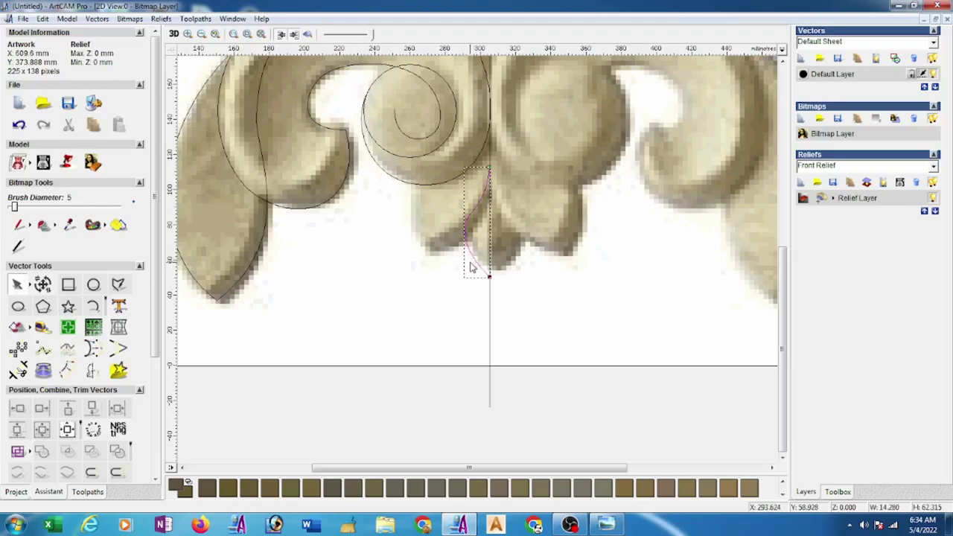
{"action": "left_click", "coordinate": [489, 307]}
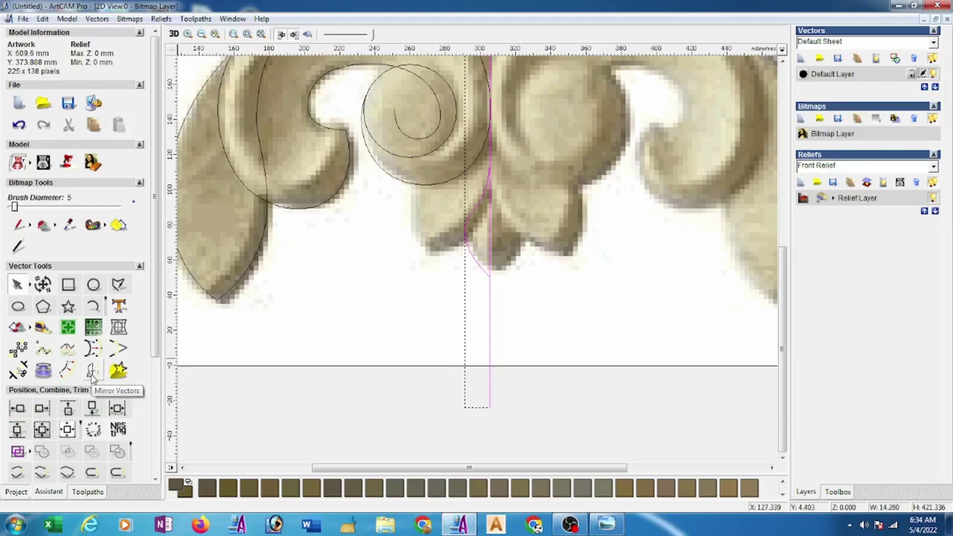
{"action": "left_click", "coordinate": [91, 372]}
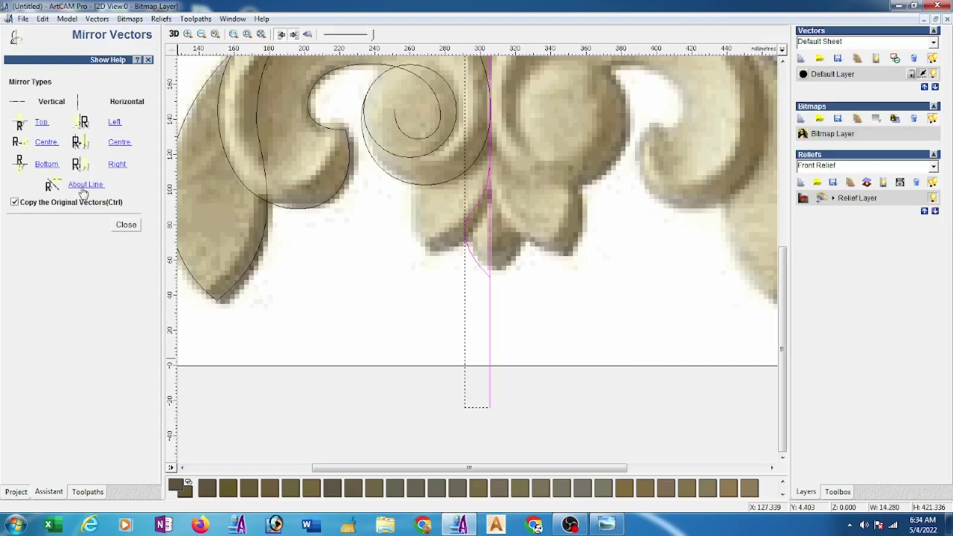
{"action": "left_click", "coordinate": [83, 190]}
{"action": "left_click", "coordinate": [369, 321]}
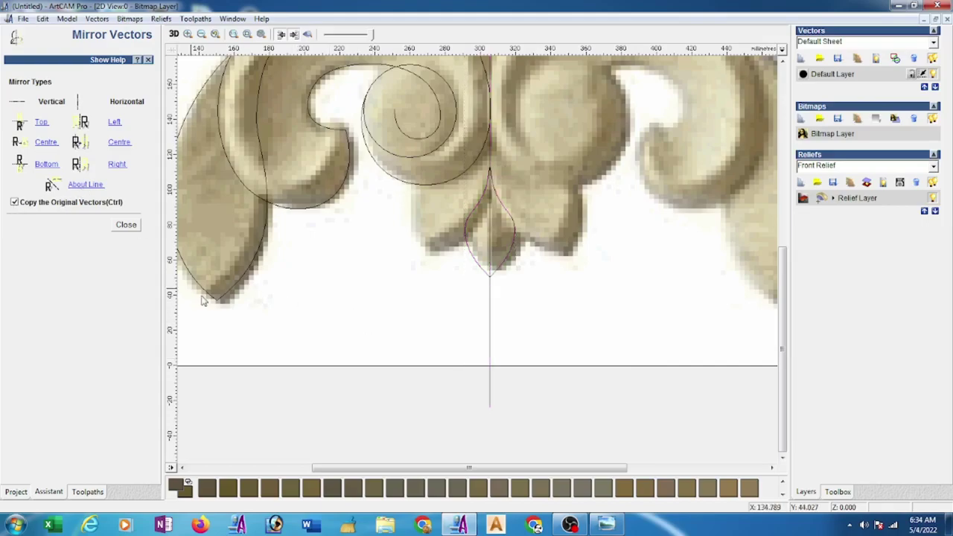
{"action": "left_click", "coordinate": [126, 225]}
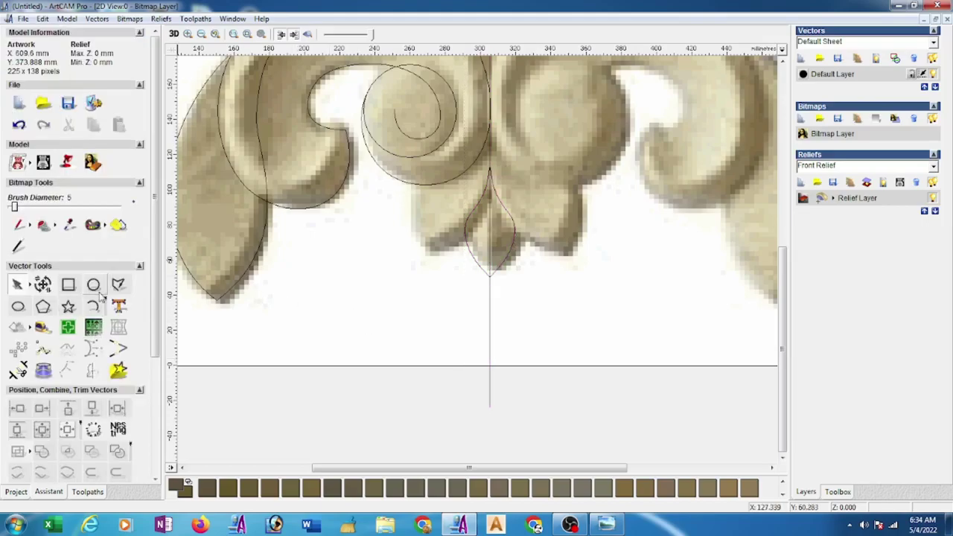
Draw an arc along the spiral's underside ending on the centre line
{"action": "key", "text": "a"}
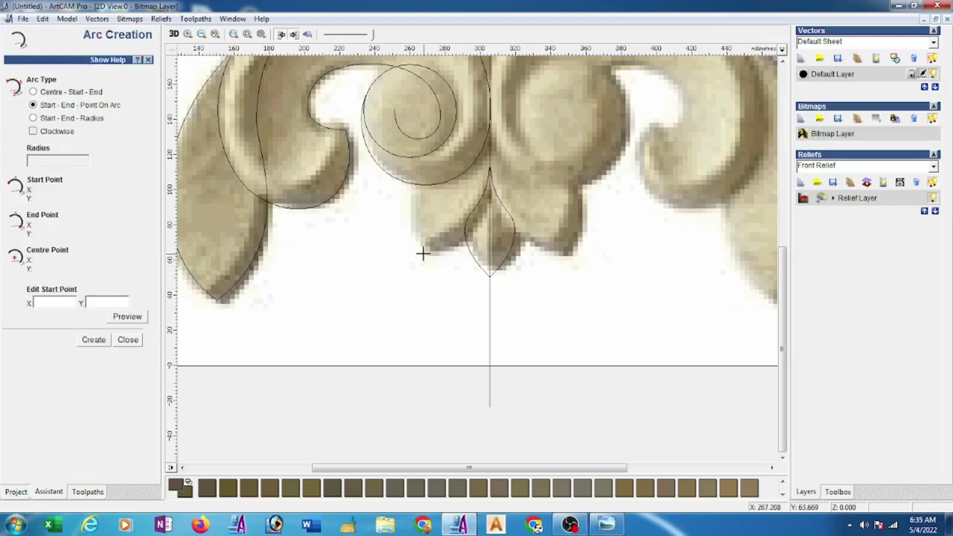
{"action": "left_click", "coordinate": [422, 254]}
{"action": "left_click", "coordinate": [484, 177]}
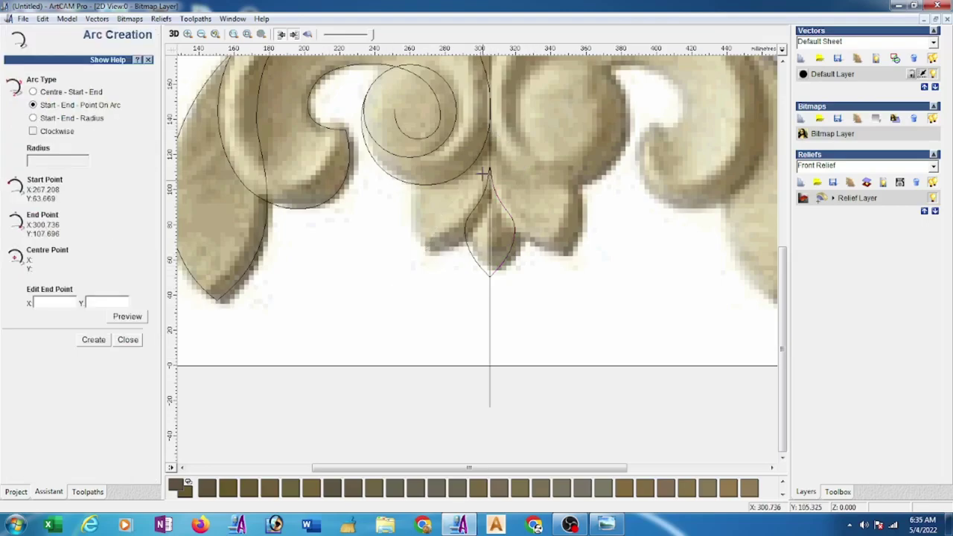
{"action": "left_click", "coordinate": [489, 129]}
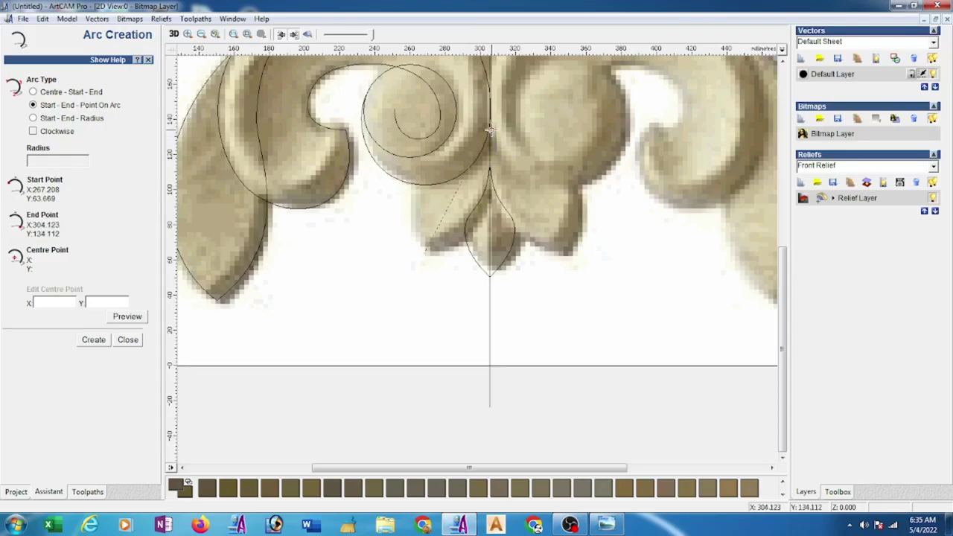
{"action": "left_click", "coordinate": [480, 217]}
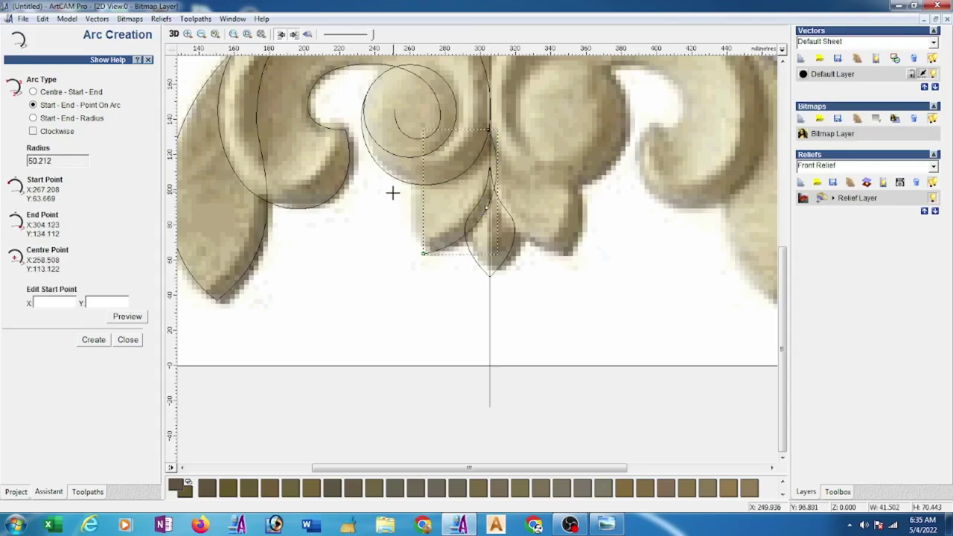
{"action": "left_click", "coordinate": [377, 188]}
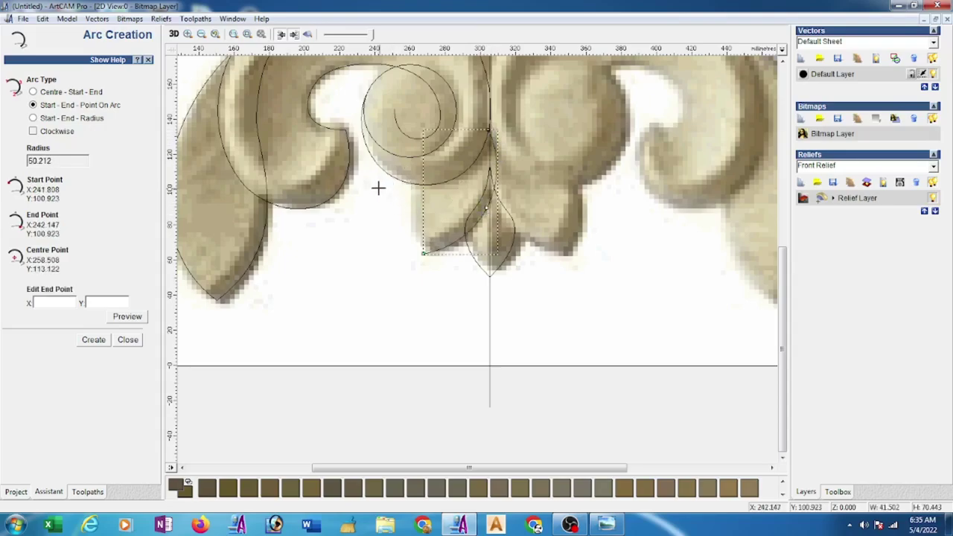
{"action": "left_click", "coordinate": [488, 130]}
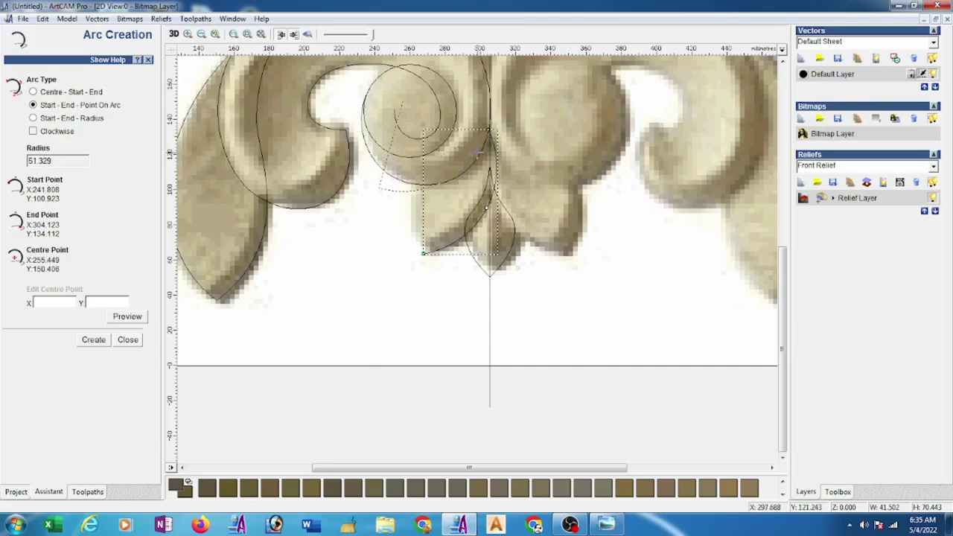
{"action": "left_click", "coordinate": [477, 152]}
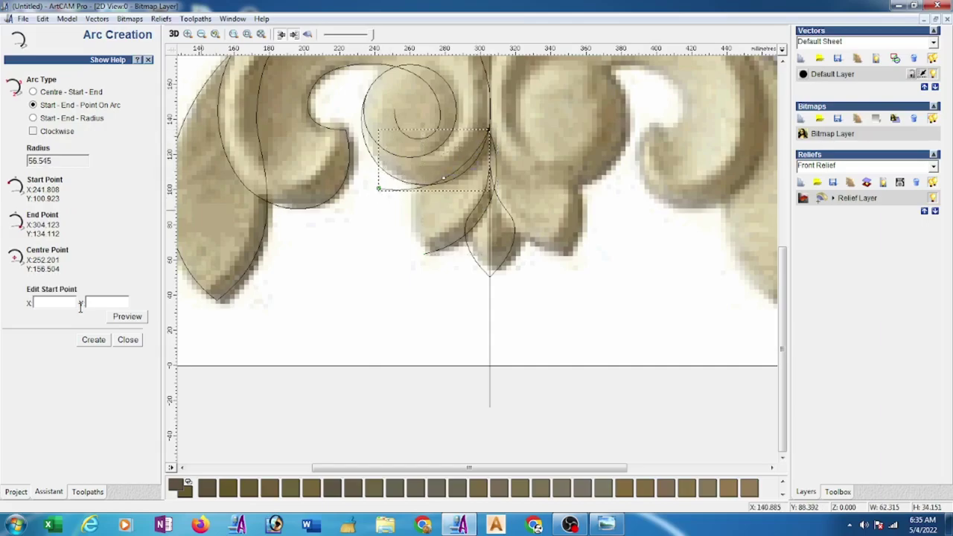
{"action": "left_click", "coordinate": [127, 341]}
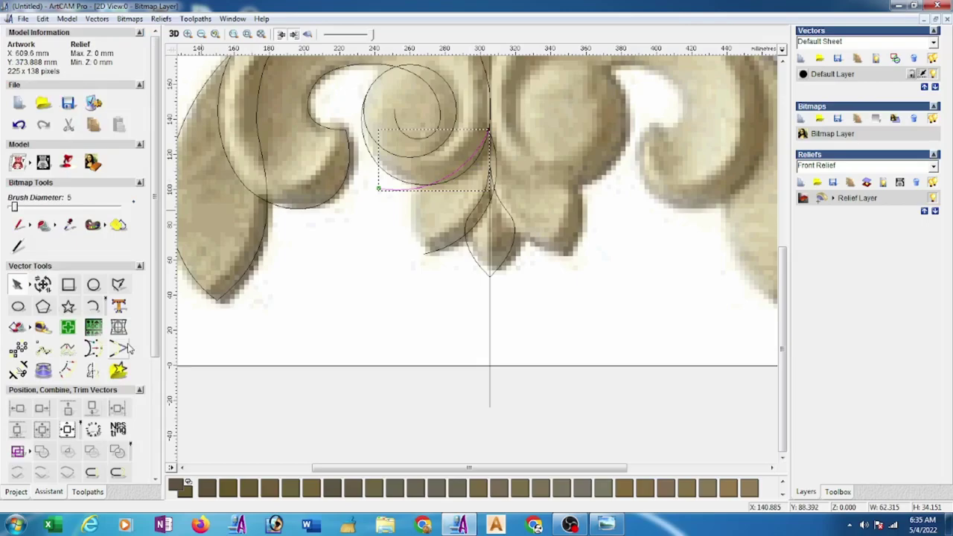
Draw an arc around the central hanging leaf and close it into an oval loop
{"action": "left_click", "coordinate": [93, 306]}
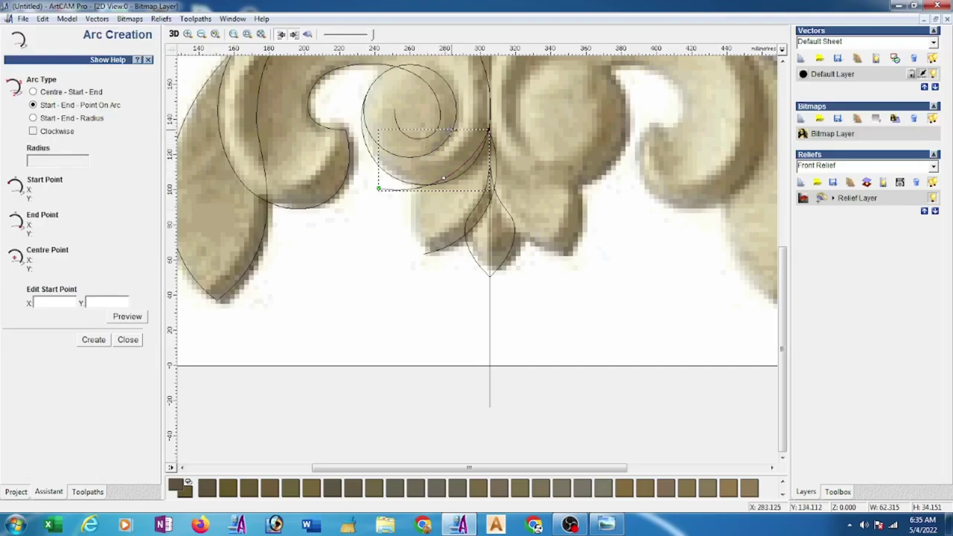
{"action": "left_click", "coordinate": [468, 122]}
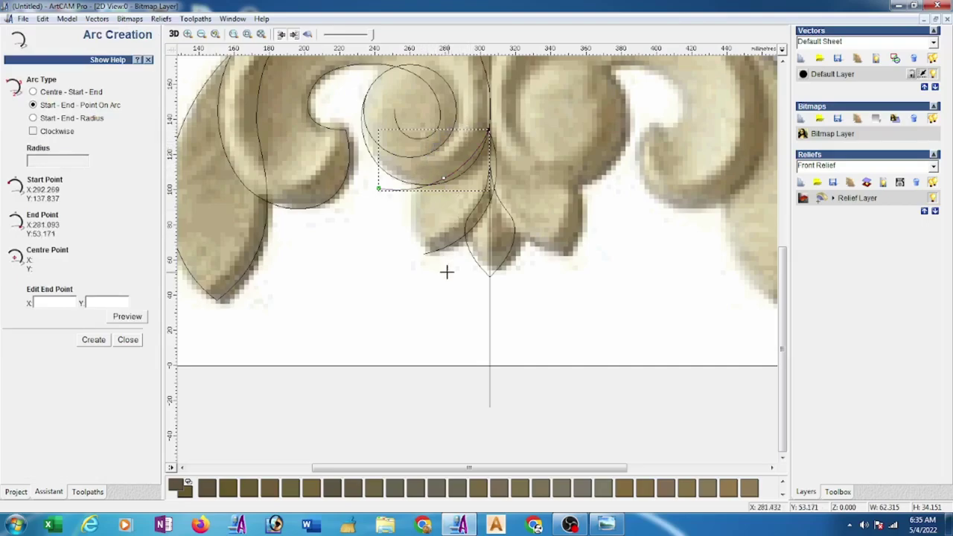
{"action": "left_click", "coordinate": [449, 275]}
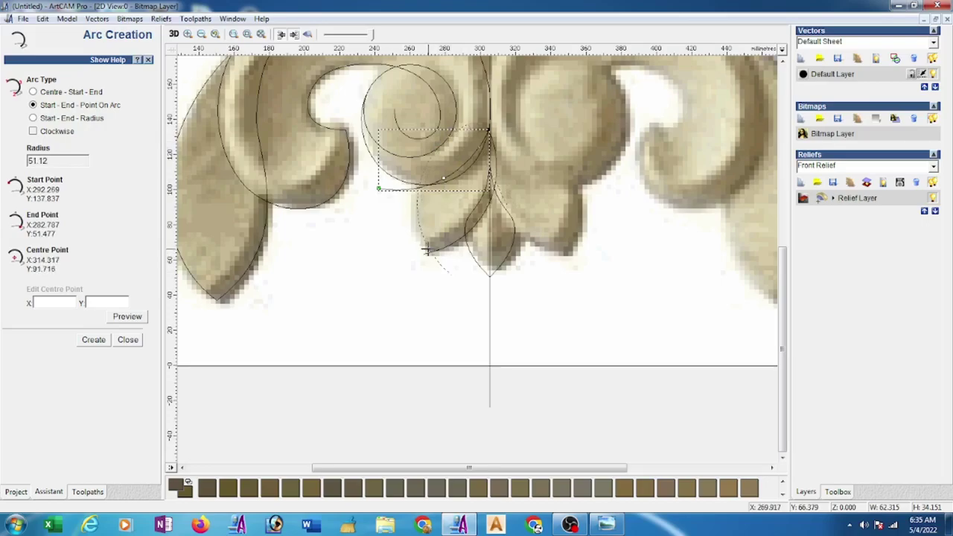
{"action": "left_click", "coordinate": [425, 250]}
{"action": "left_click", "coordinate": [404, 310]}
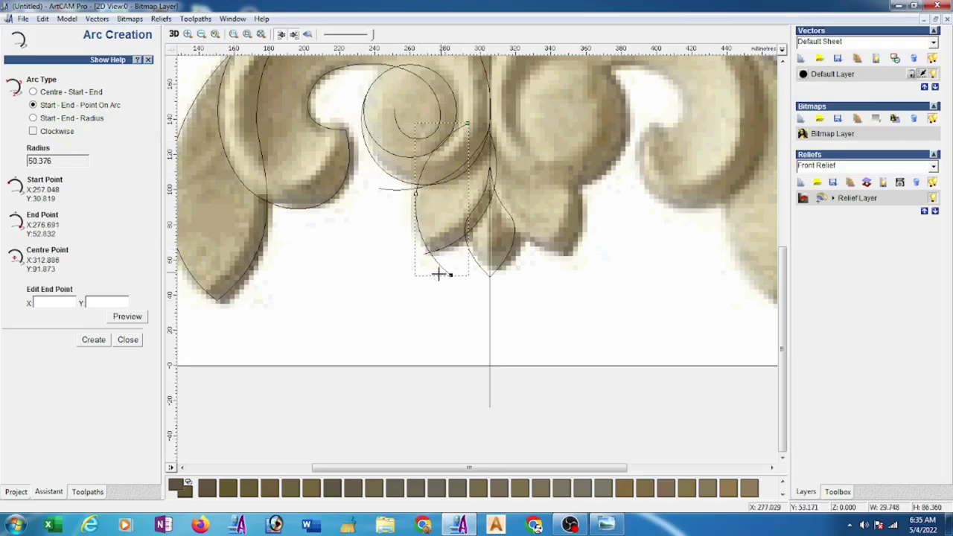
{"action": "key", "text": "Escape"}
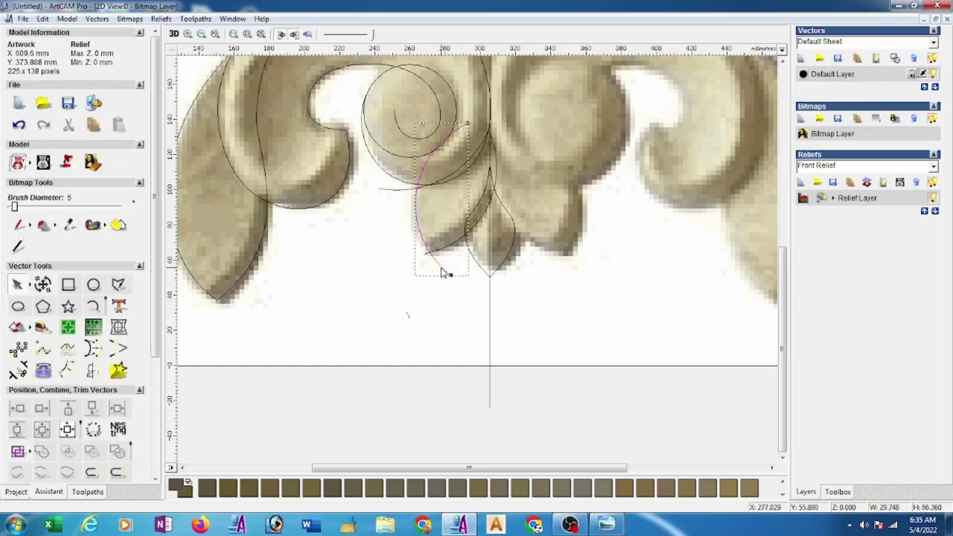
{"action": "right_click", "coordinate": [441, 268]}
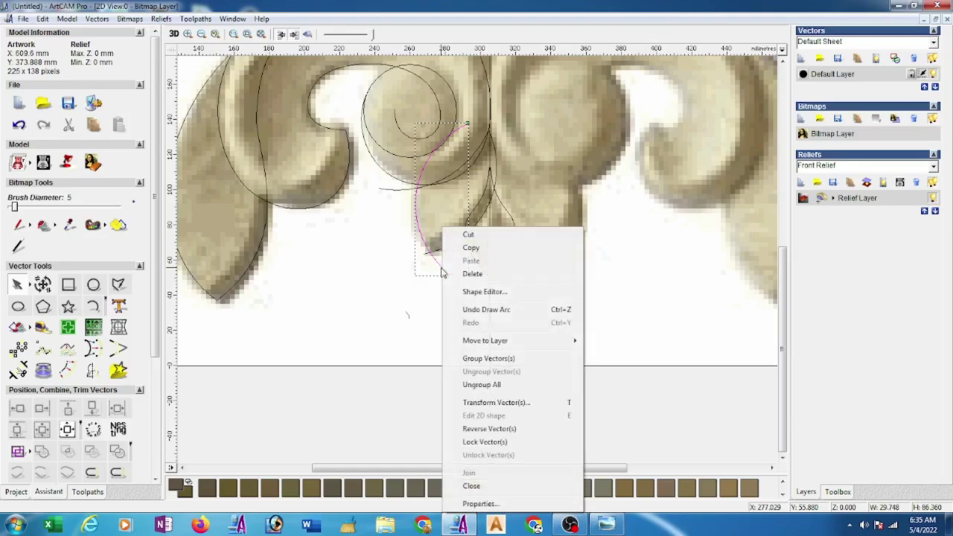
{"action": "left_click", "coordinate": [492, 488]}
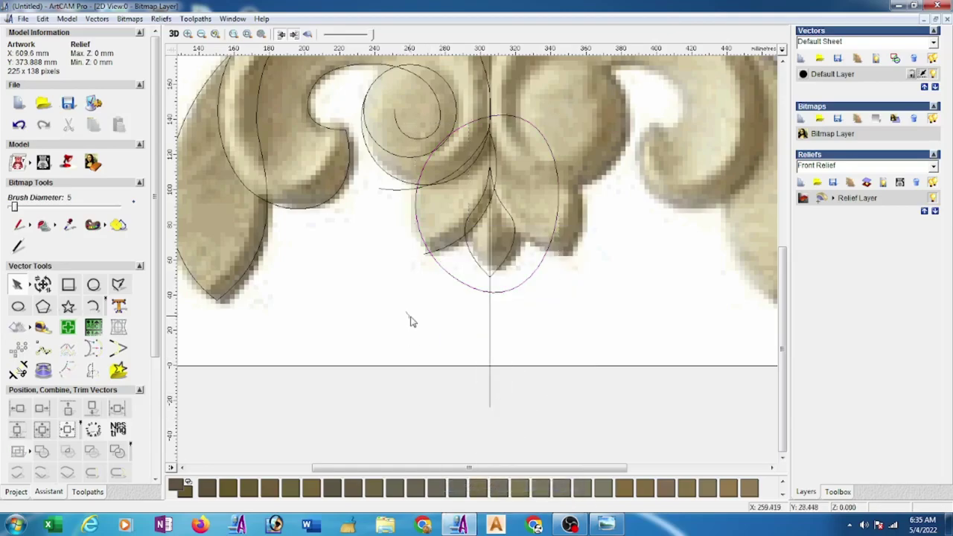
Draw a three-point arc from the upper-left leaf tip down to the centre line
{"action": "key", "text": "F3"}
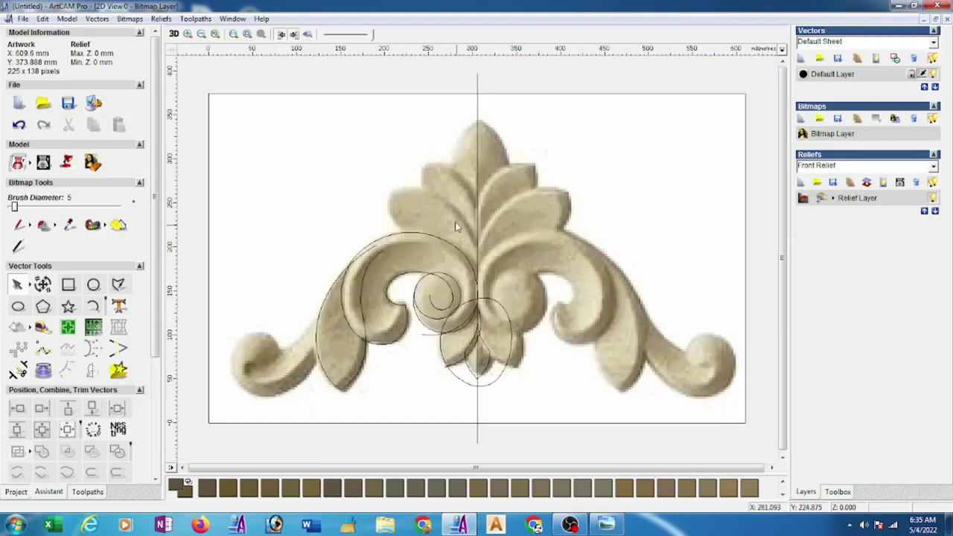
{"action": "left_click", "coordinate": [93, 306]}
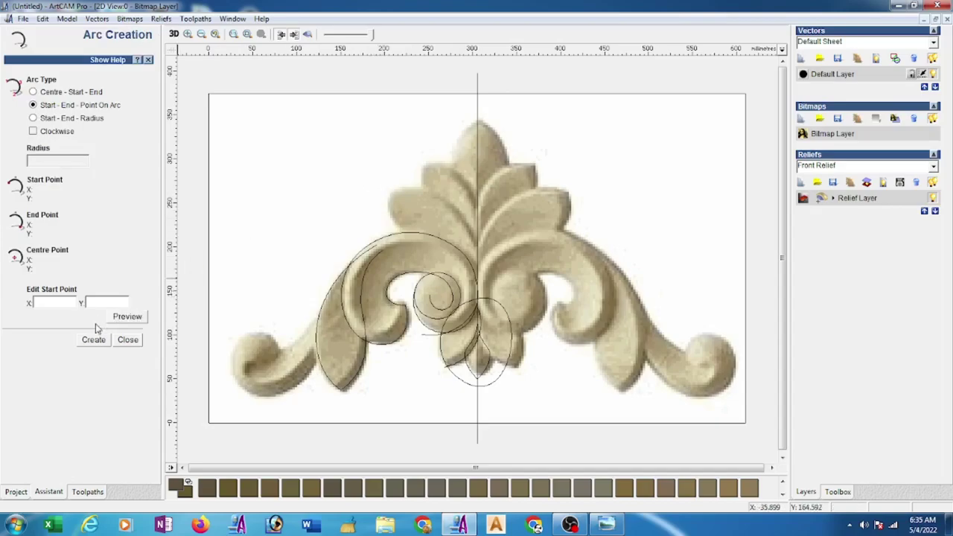
{"action": "left_click", "coordinate": [390, 195]}
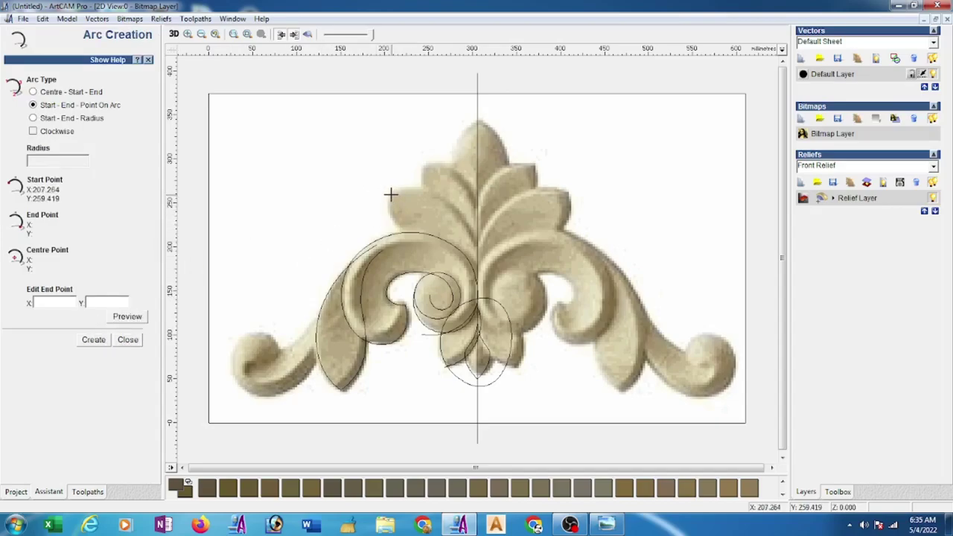
{"action": "left_click", "coordinate": [467, 263]}
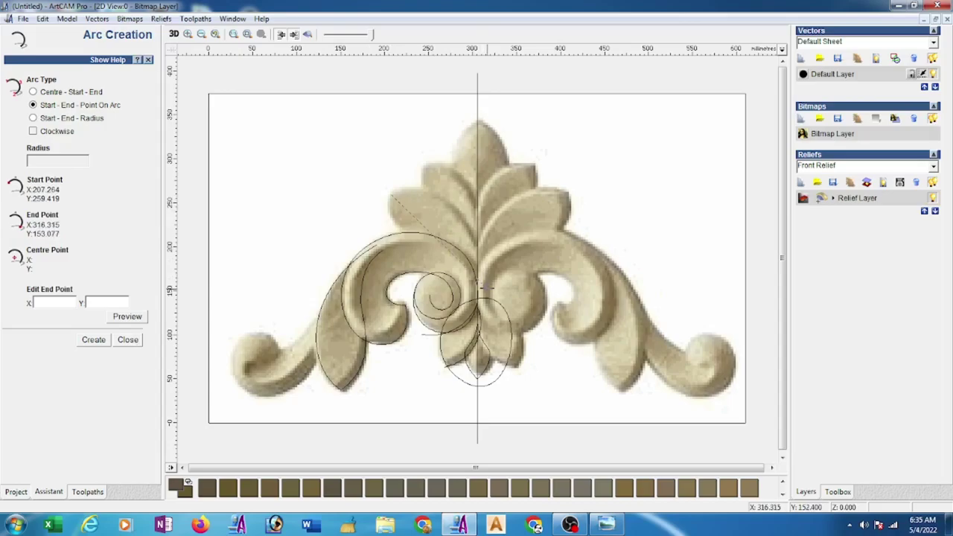
{"action": "left_click", "coordinate": [487, 291]}
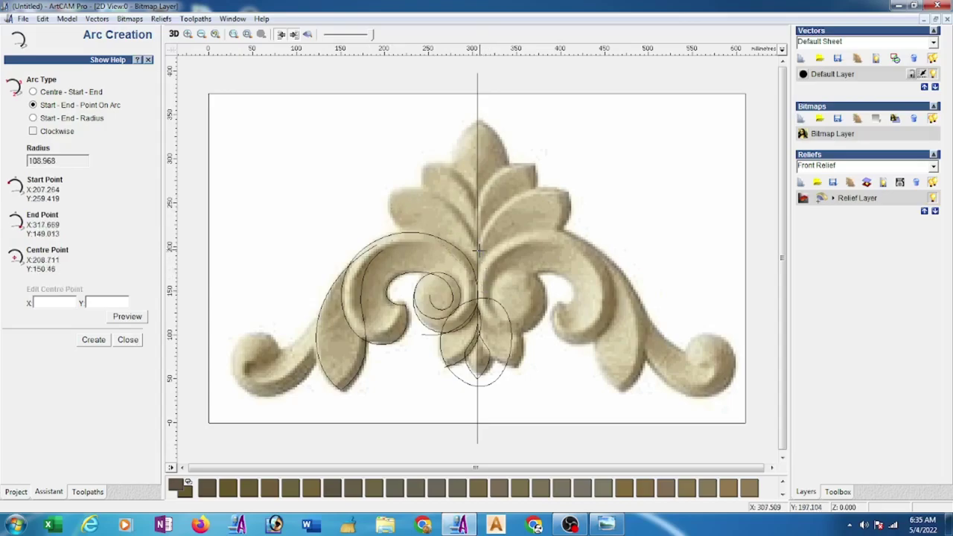
{"action": "left_click", "coordinate": [125, 342]}
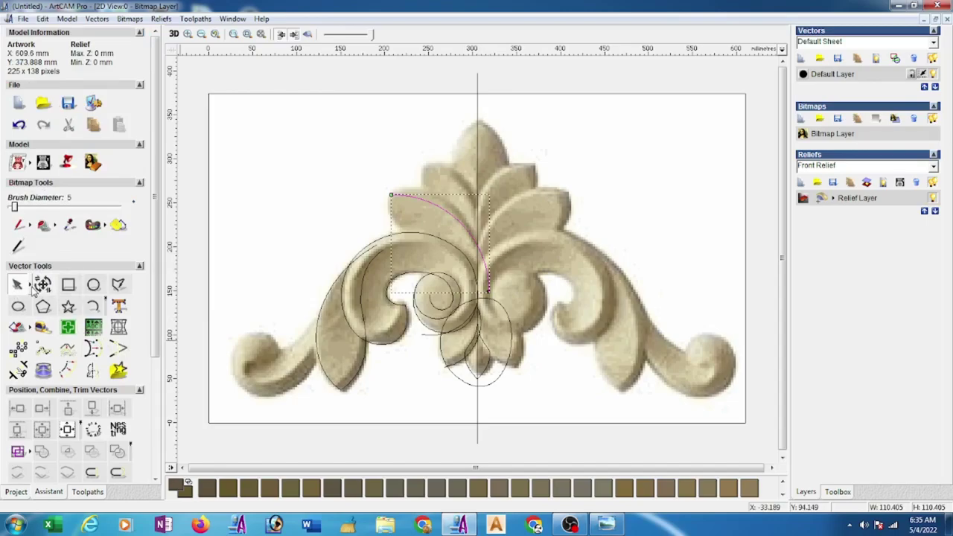
Flatten the arc's upper span over the leaf and straighten its right span toward the centre line
{"action": "key", "text": "n"}
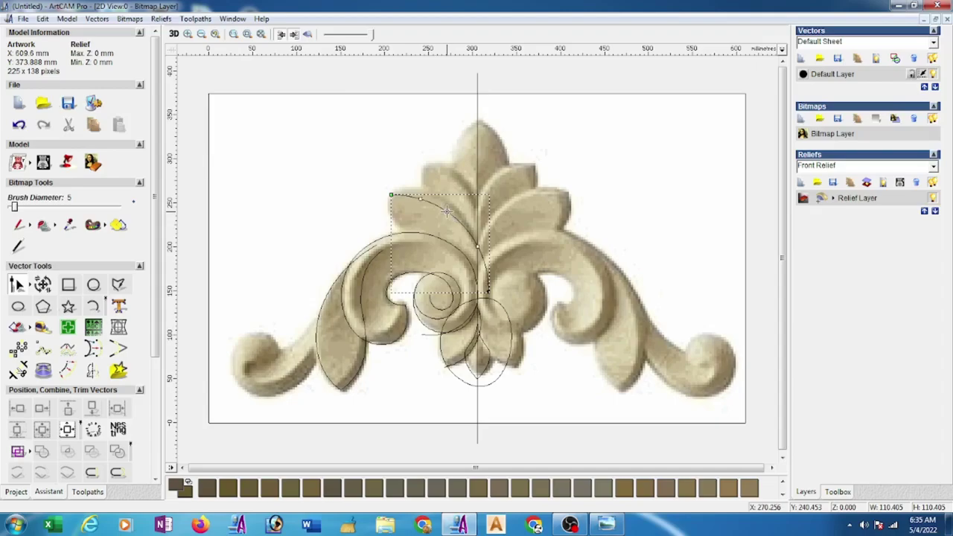
{"action": "left_click", "coordinate": [446, 211]}
{"action": "mouse_move", "coordinate": [449, 207]}
{"action": "left_mouse_down"}
{"action": "mouse_move", "coordinate": [414, 201]}
{"action": "mouse_move", "coordinate": [409, 190]}
{"action": "left_mouse_up"}
{"action": "left_click", "coordinate": [489, 300]}
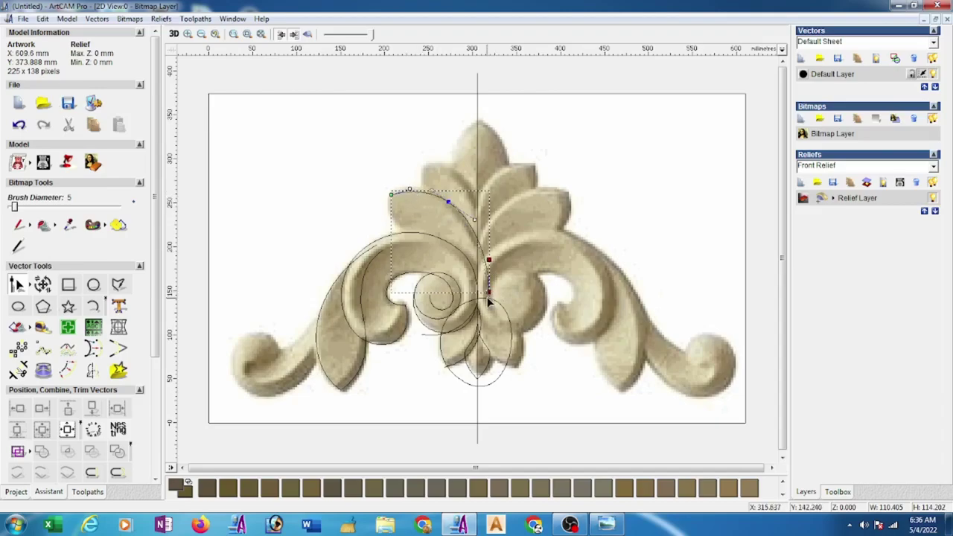
{"action": "left_click_drag", "start_coordinate": [485, 302], "coordinate": [482, 297]}
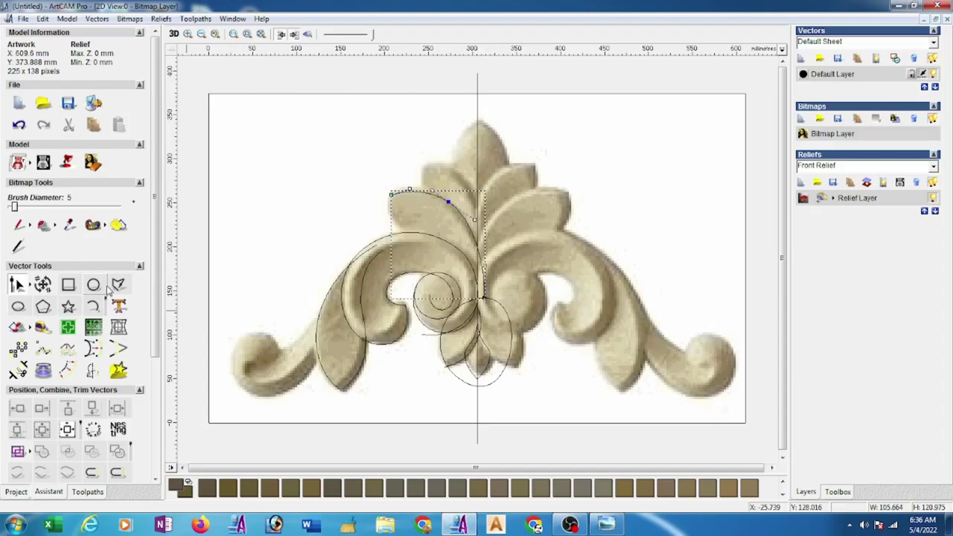
{"action": "left_click", "coordinate": [121, 286]}
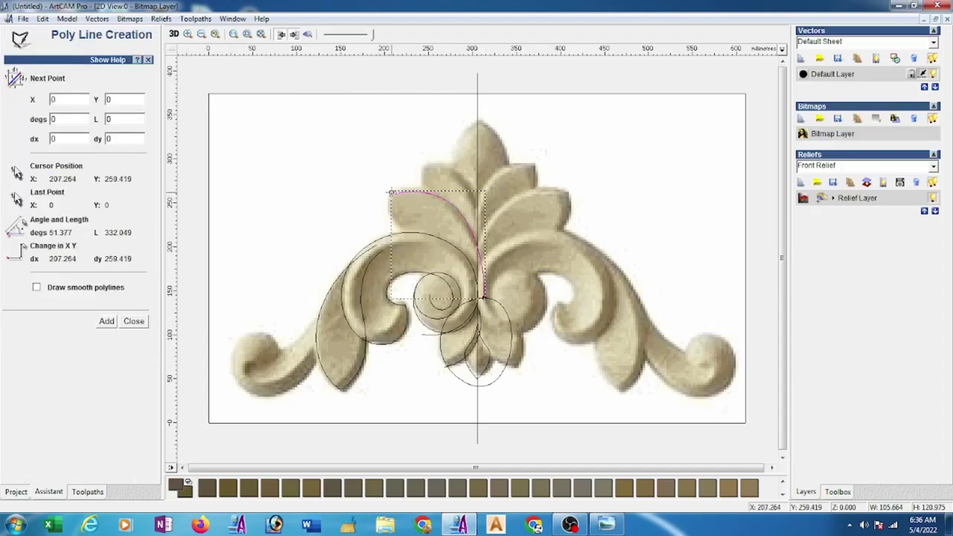
Draw a polyline from the leaf tip along its lower edge to the arc's bottom node
{"action": "left_click", "coordinate": [390, 193]}
{"action": "left_click", "coordinate": [404, 235]}
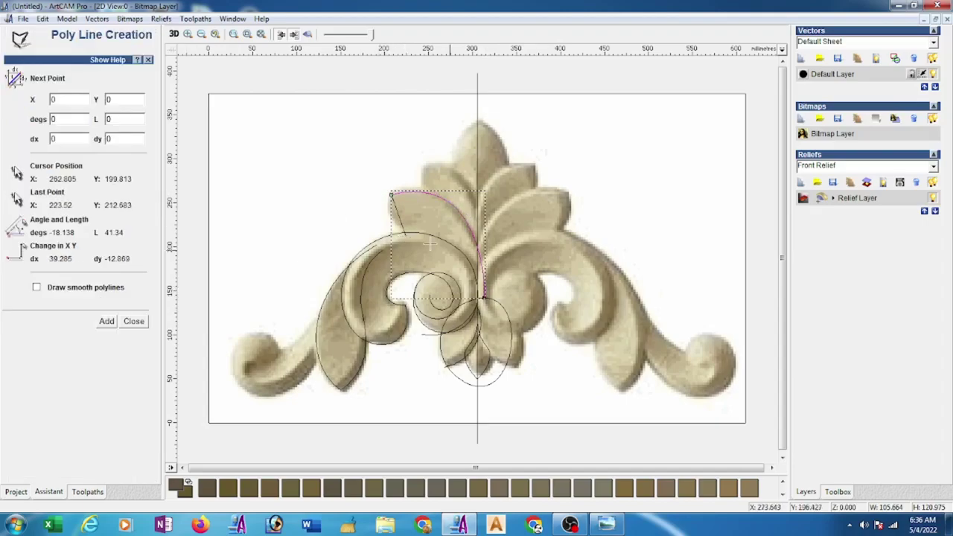
{"action": "left_click", "coordinate": [471, 298]}
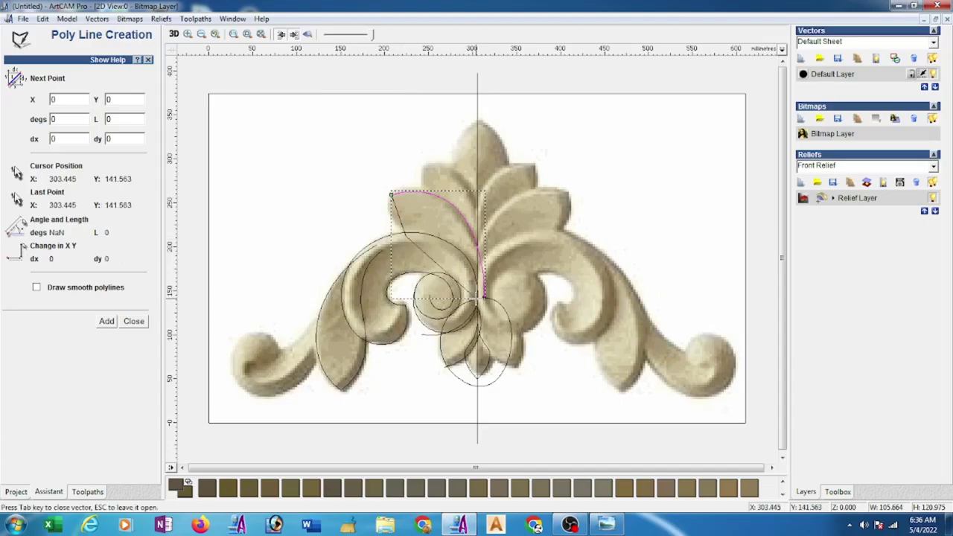
{"action": "key", "text": "Escape"}
Bend the polyline's span into a curve following the leaf's lower edge
{"action": "left_click", "coordinate": [28, 284]}
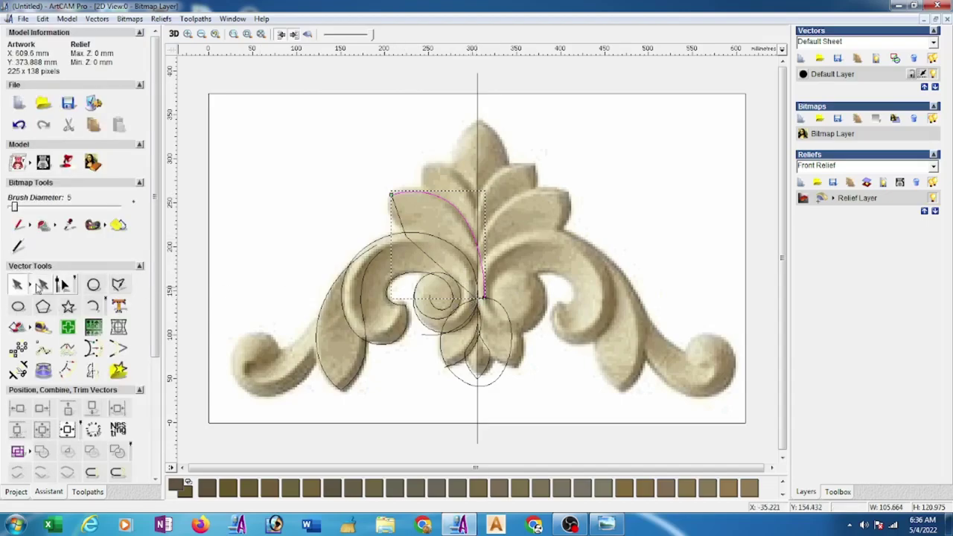
{"action": "left_click", "coordinate": [64, 286]}
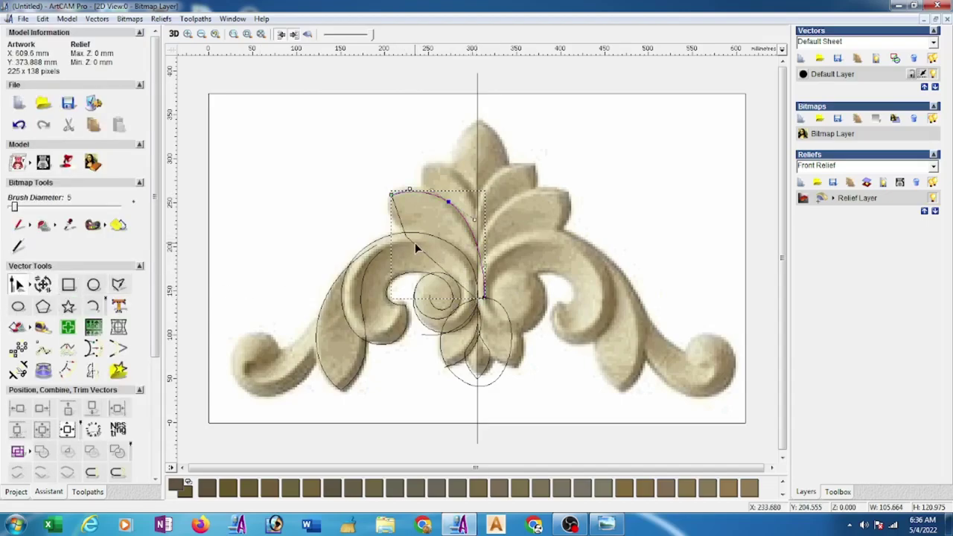
{"action": "left_click", "coordinate": [415, 242]}
{"action": "left_click", "coordinate": [404, 236]}
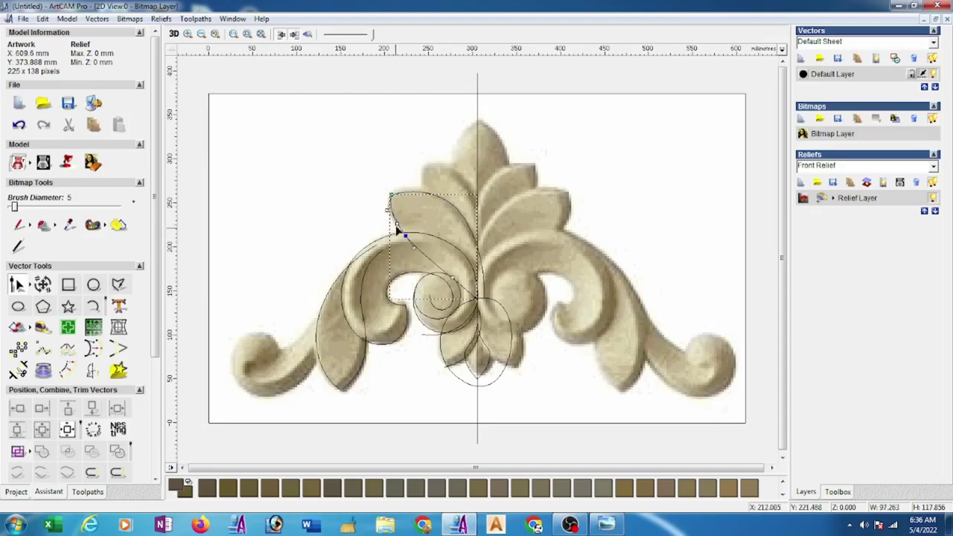
{"action": "left_click", "coordinate": [451, 277]}
{"action": "left_click", "coordinate": [467, 223]}
{"action": "left_click_drag", "start_coordinate": [414, 248], "coordinate": [418, 241]}
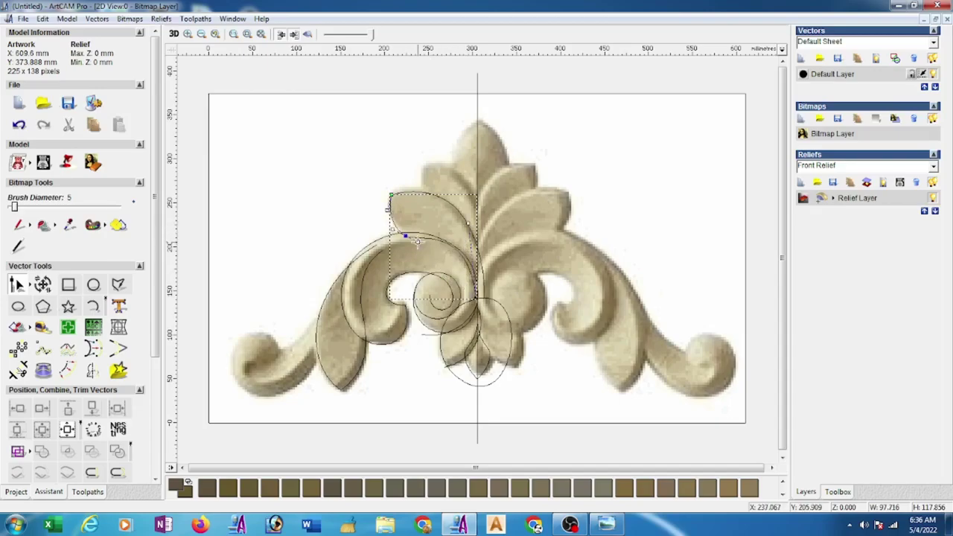
{"action": "left_click", "coordinate": [404, 236]}
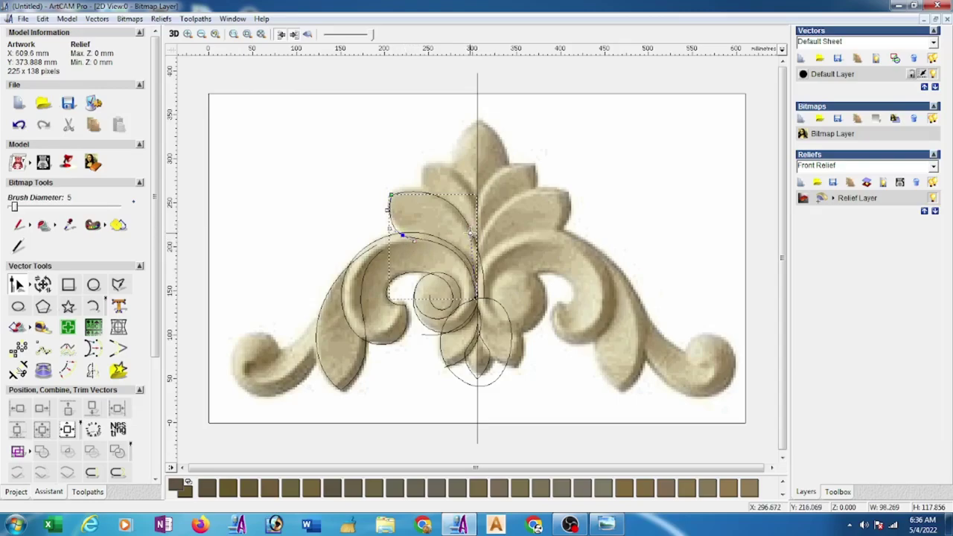
{"action": "left_click", "coordinate": [430, 170]}
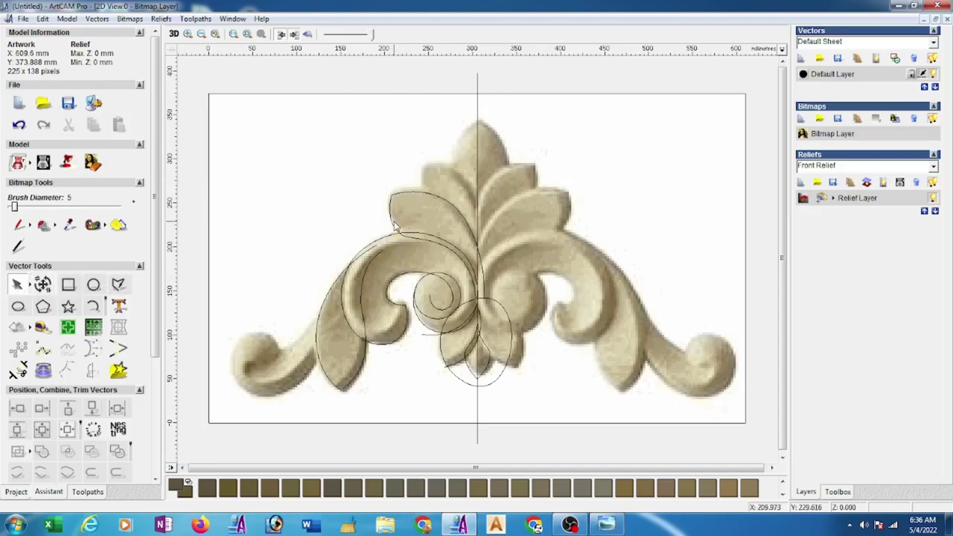
Copy both leaf curves upward onto the next leaf beside the crest
{"action": "left_click", "coordinate": [413, 197]}
{"action": "left_click", "coordinate": [411, 191], "text": "shift"}
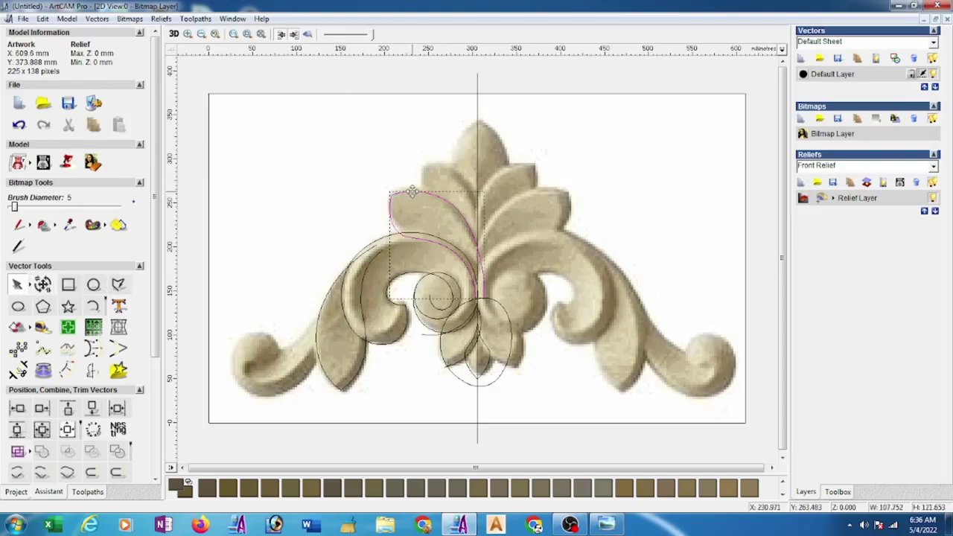
{"action": "left_click_drag", "start_coordinate": [412, 192], "coordinate": [422, 167]}
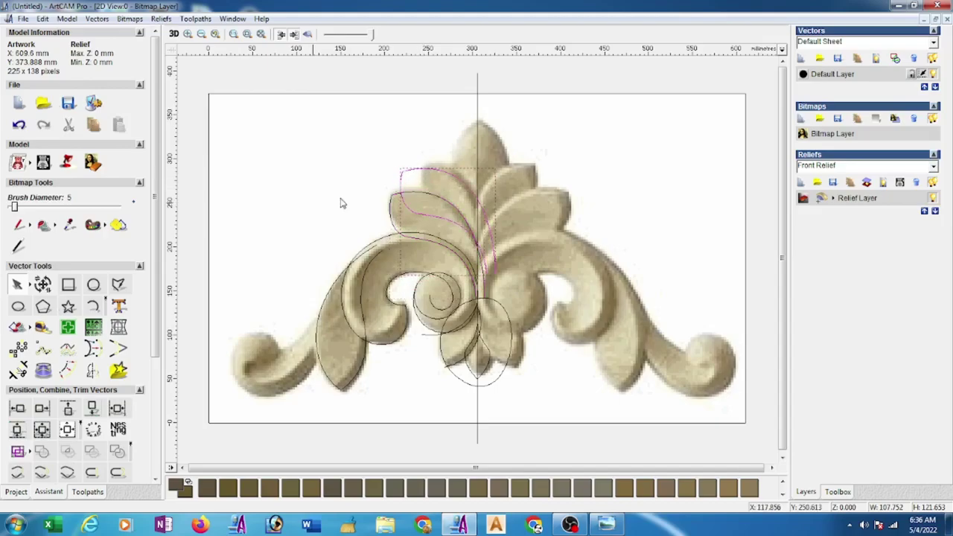
{"action": "left_click", "coordinate": [376, 177]}
Move the copied inner curve's ends onto the new leaf's tip and stem
{"action": "left_click", "coordinate": [400, 188]}
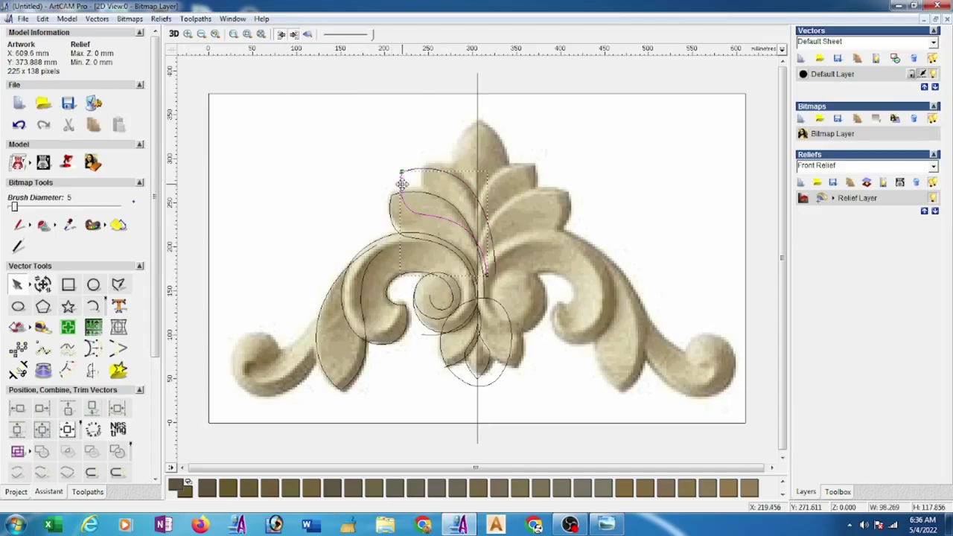
{"action": "left_click", "coordinate": [402, 186]}
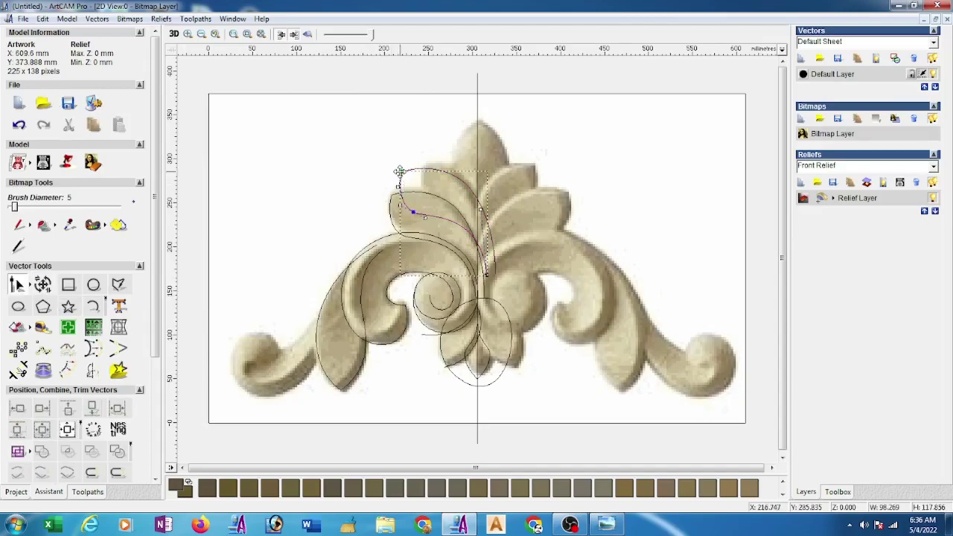
{"action": "left_click_drag", "start_coordinate": [400, 172], "coordinate": [421, 164]}
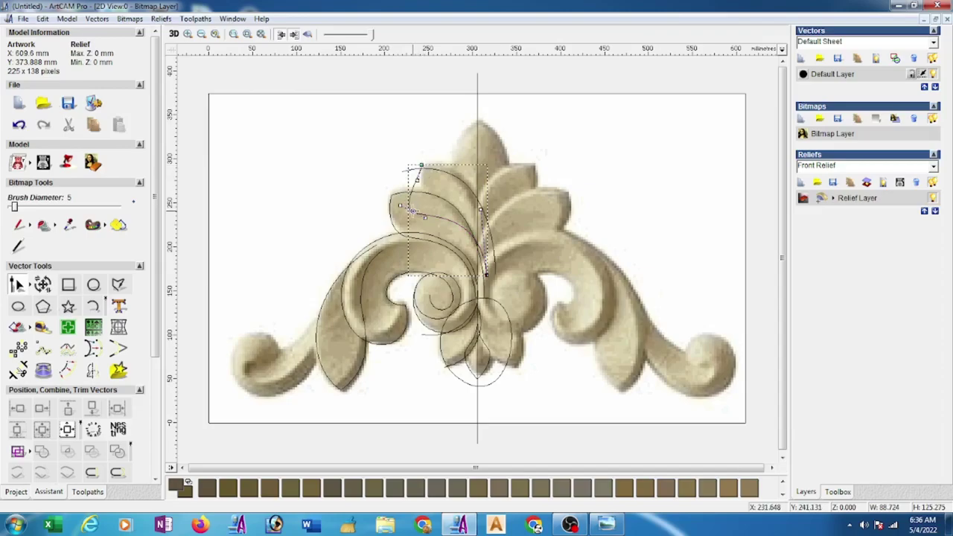
{"action": "left_click", "coordinate": [429, 198]}
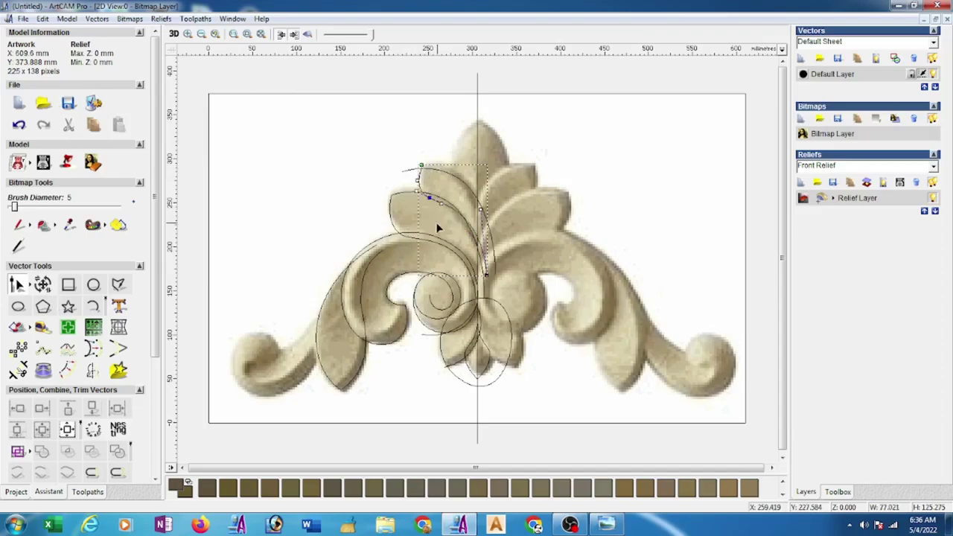
{"action": "scroll", "coordinate": [435, 221], "scroll_direction": "up", "scroll_amount": 1}
{"action": "left_click_drag", "start_coordinate": [557, 370], "coordinate": [544, 376]}
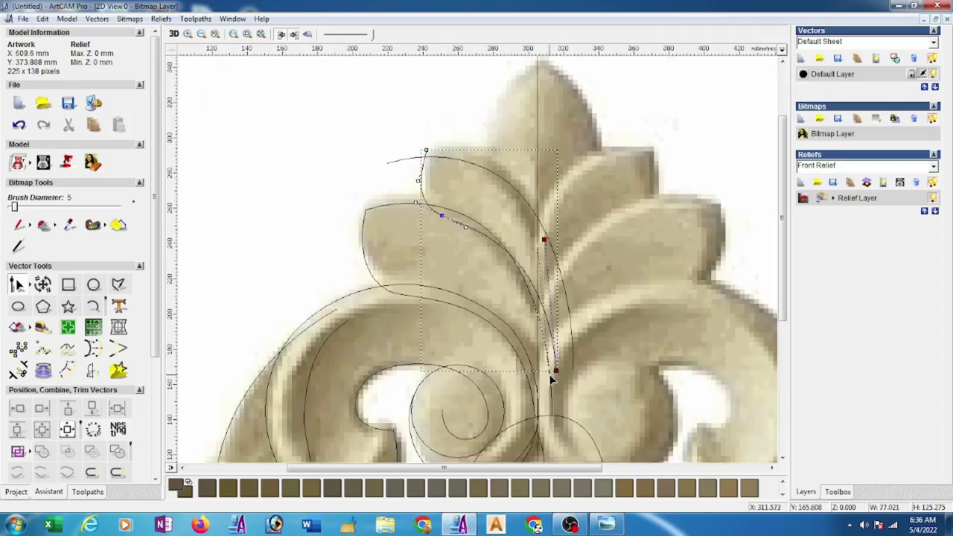
{"action": "left_click", "coordinate": [442, 216]}
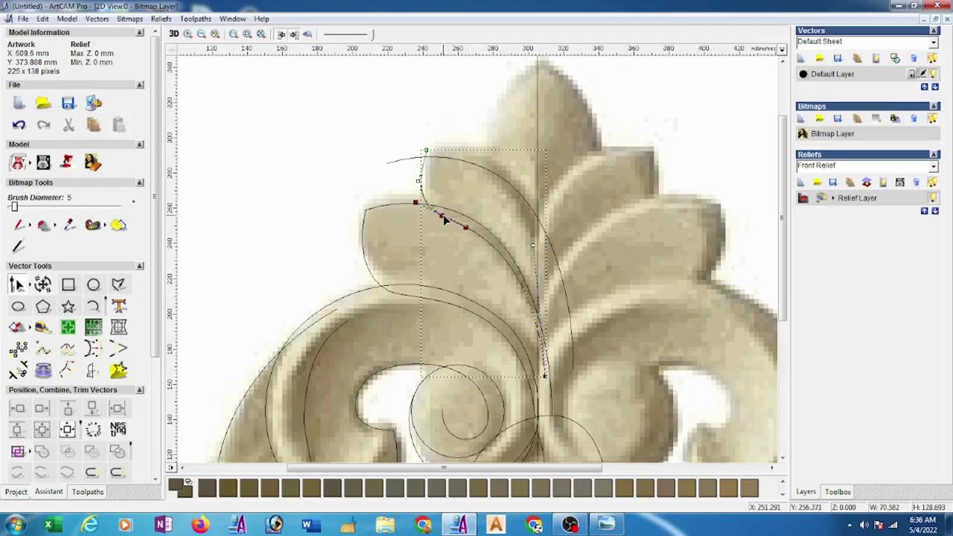
Reshape the outer arc's nodes and tangent handles to hug the leaf's rounded top
{"action": "left_click", "coordinate": [444, 155]}
{"action": "left_click_drag", "start_coordinate": [387, 162], "coordinate": [427, 149]}
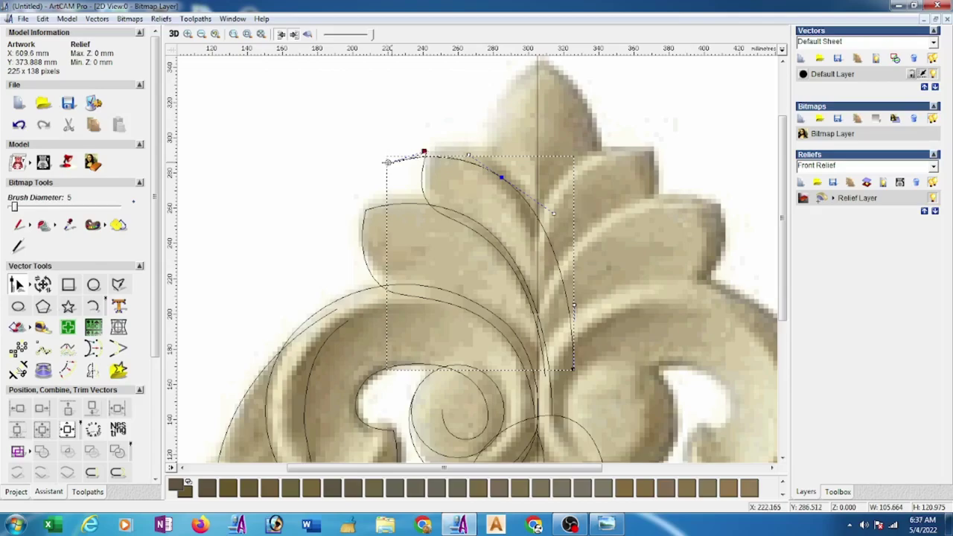
{"action": "left_click", "coordinate": [502, 179]}
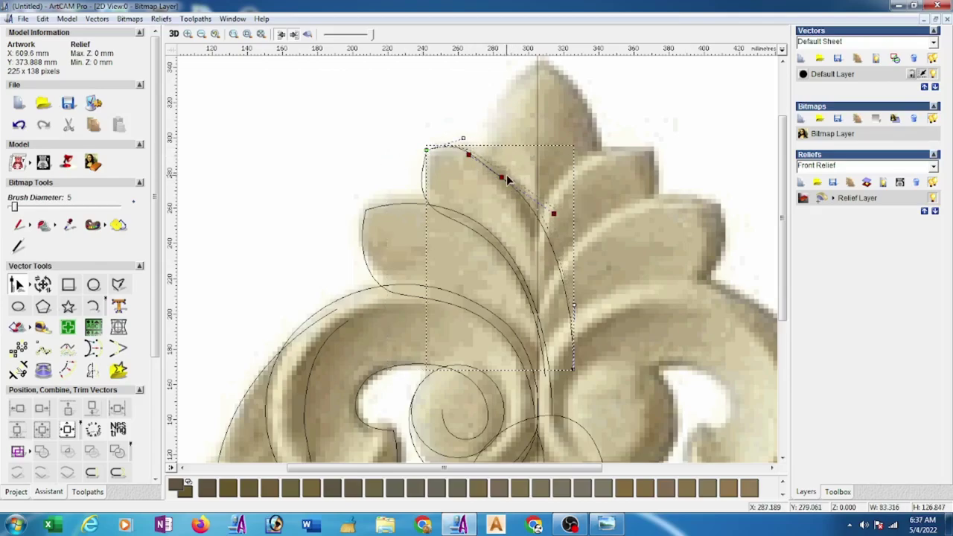
{"action": "left_click_drag", "start_coordinate": [506, 176], "coordinate": [512, 172]}
{"action": "left_click", "coordinate": [463, 139]}
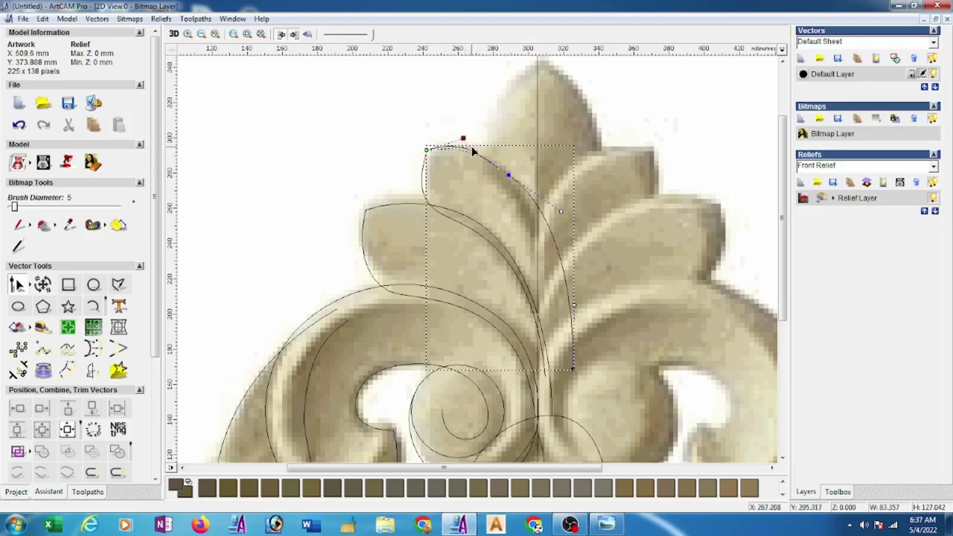
{"action": "left_click_drag", "start_coordinate": [463, 139], "coordinate": [464, 147]}
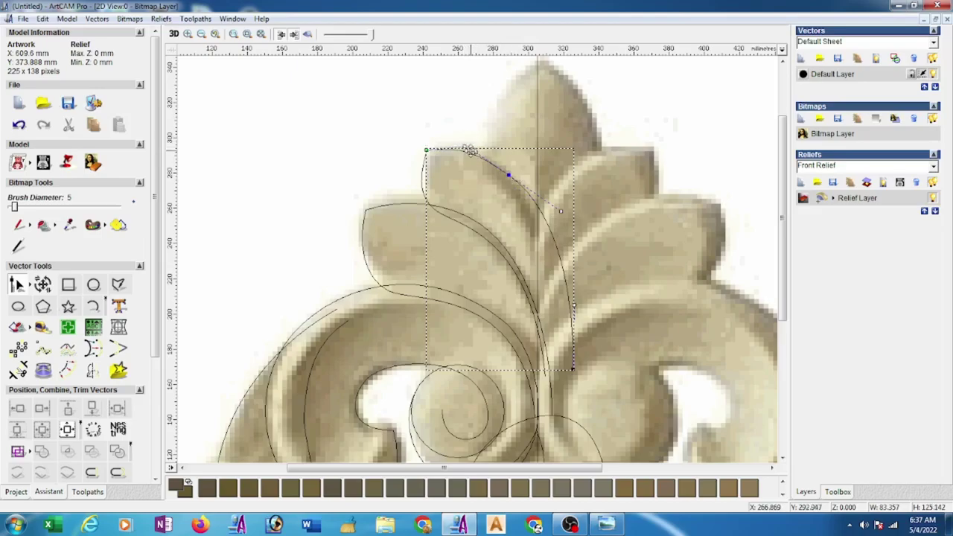
{"action": "left_click", "coordinate": [571, 369]}
{"action": "left_click_drag", "start_coordinate": [563, 373], "coordinate": [558, 375]}
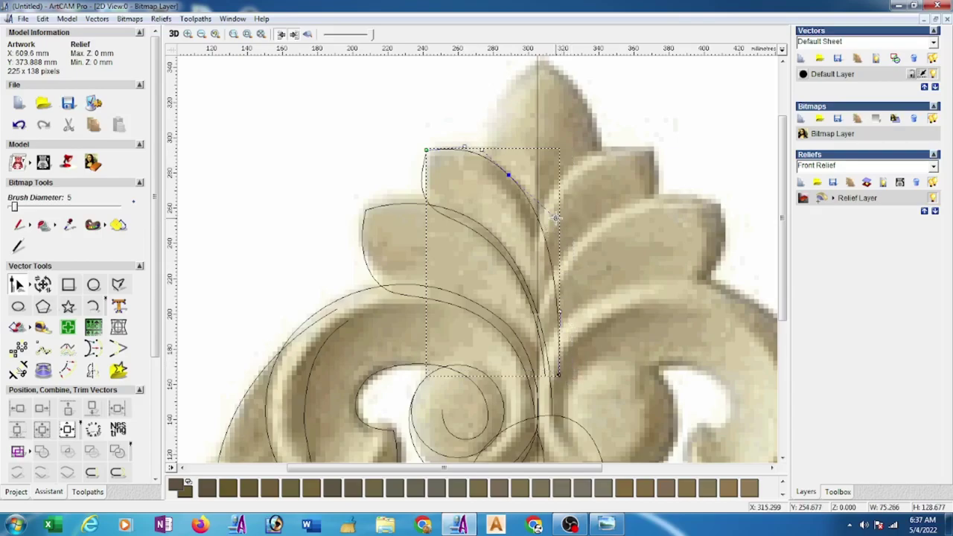
{"action": "left_click_drag", "start_coordinate": [556, 217], "coordinate": [549, 220]}
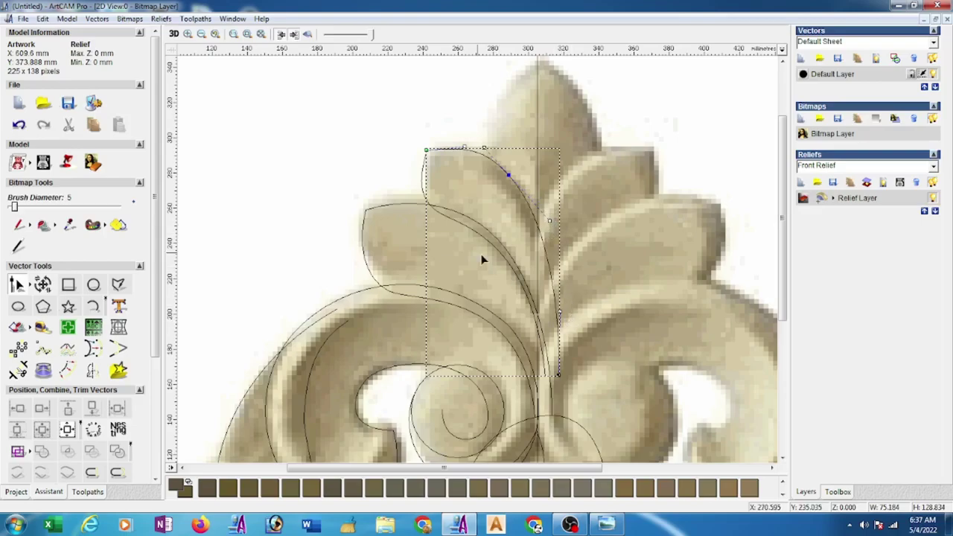
Draw an arc along the topmost crest leaf's left edge, with both ends on the centre line
{"action": "left_click", "coordinate": [93, 305]}
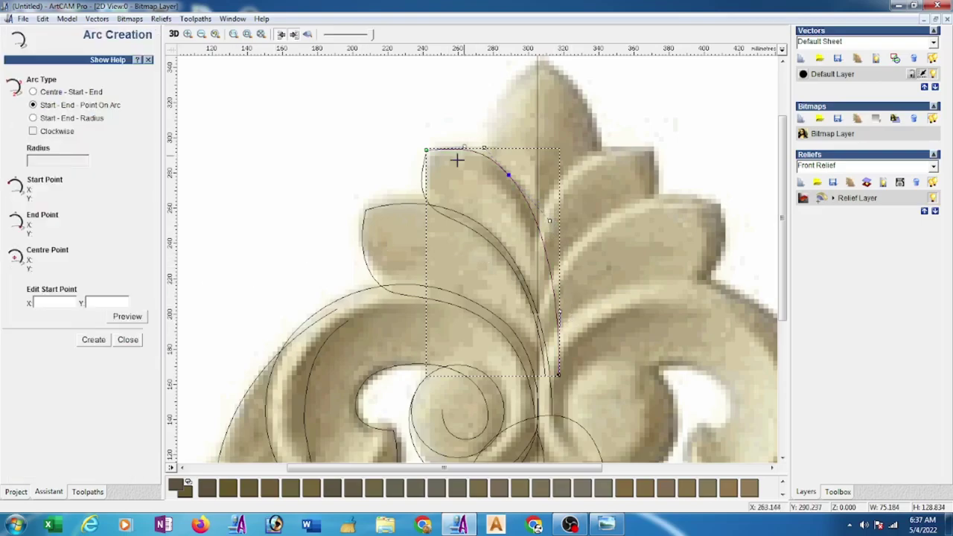
{"action": "left_click_drag", "start_coordinate": [538, 60], "coordinate": [537, 247]}
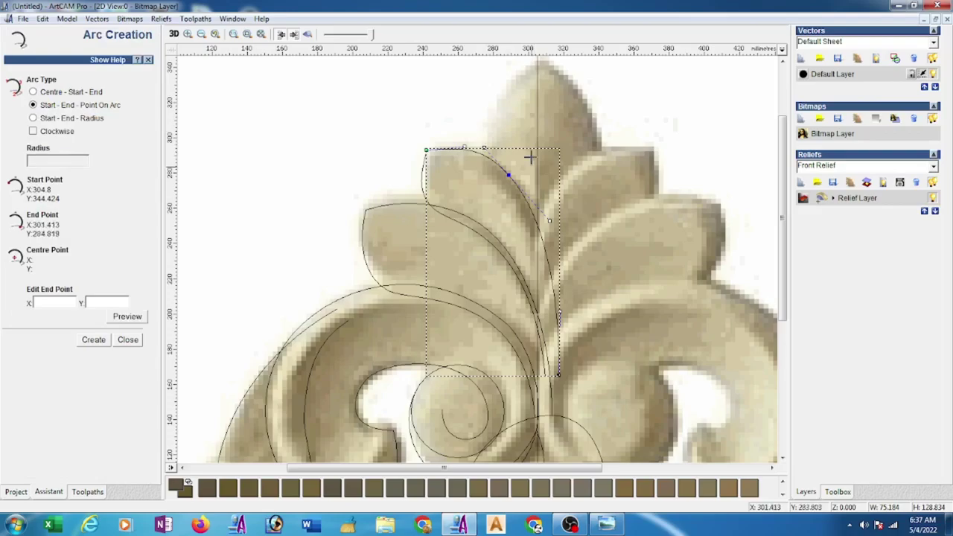
{"action": "left_click", "coordinate": [497, 196]}
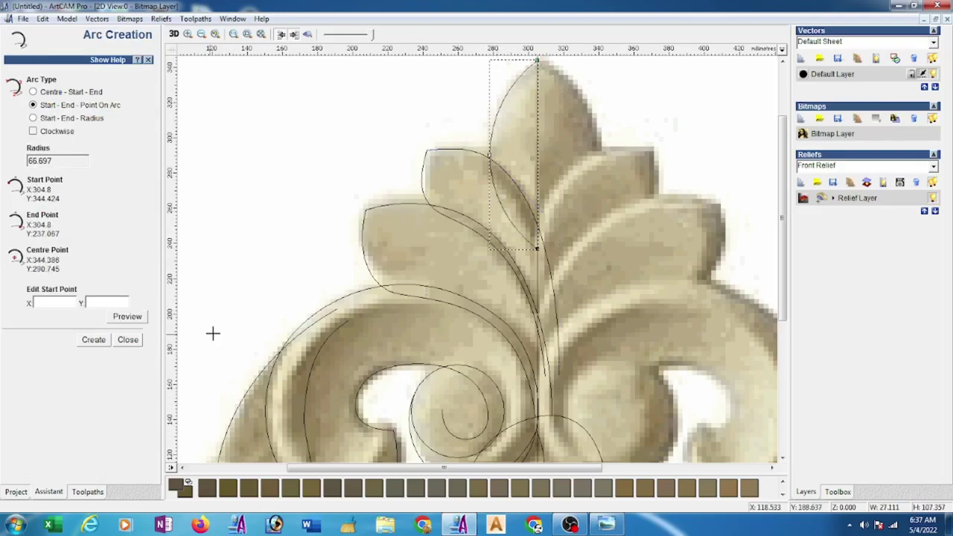
{"action": "left_click", "coordinate": [128, 341]}
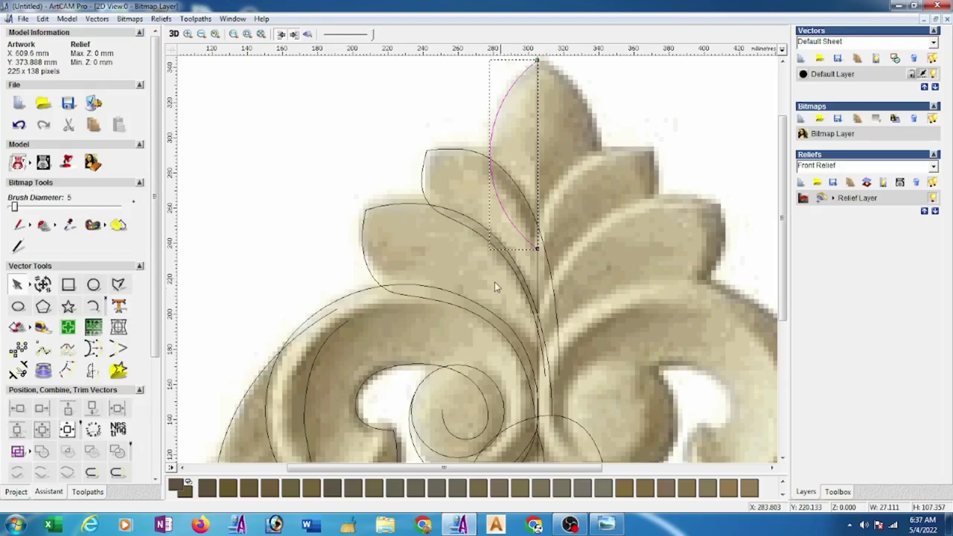
Mirror the crest-leaf arc About Line across the vertical centre line
{"action": "left_click", "coordinate": [538, 273], "text": "shift"}
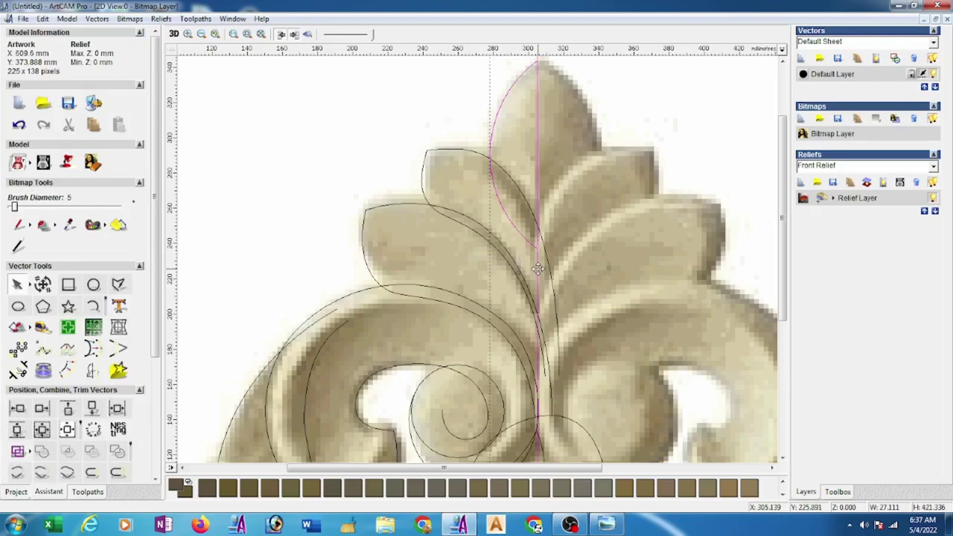
{"action": "left_click", "coordinate": [92, 371]}
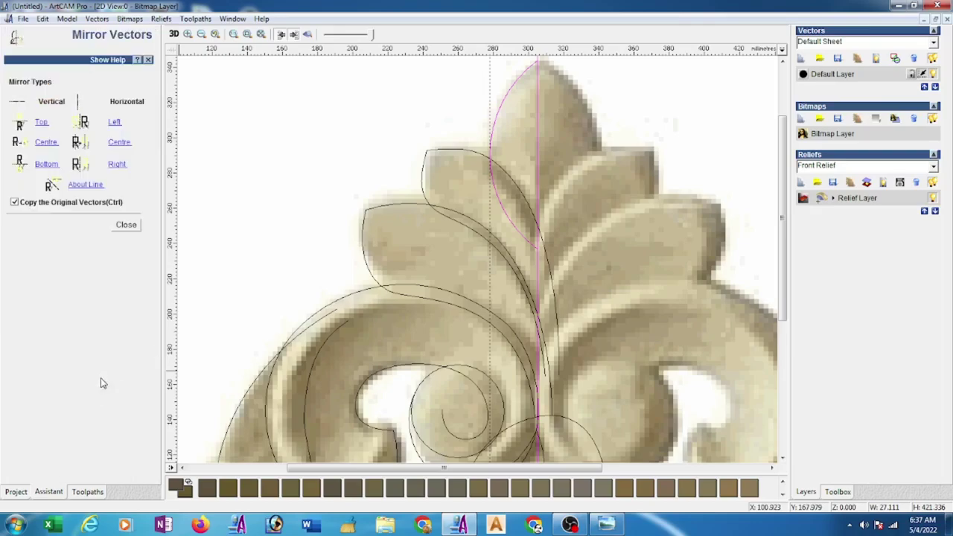
{"action": "left_click", "coordinate": [93, 188]}
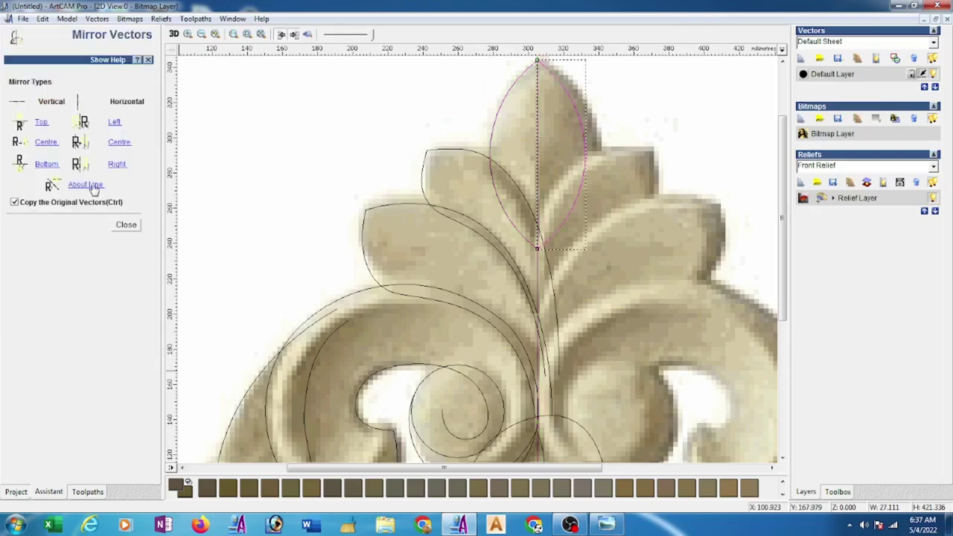
{"action": "left_click", "coordinate": [125, 225]}
{"action": "key", "text": "F3"}
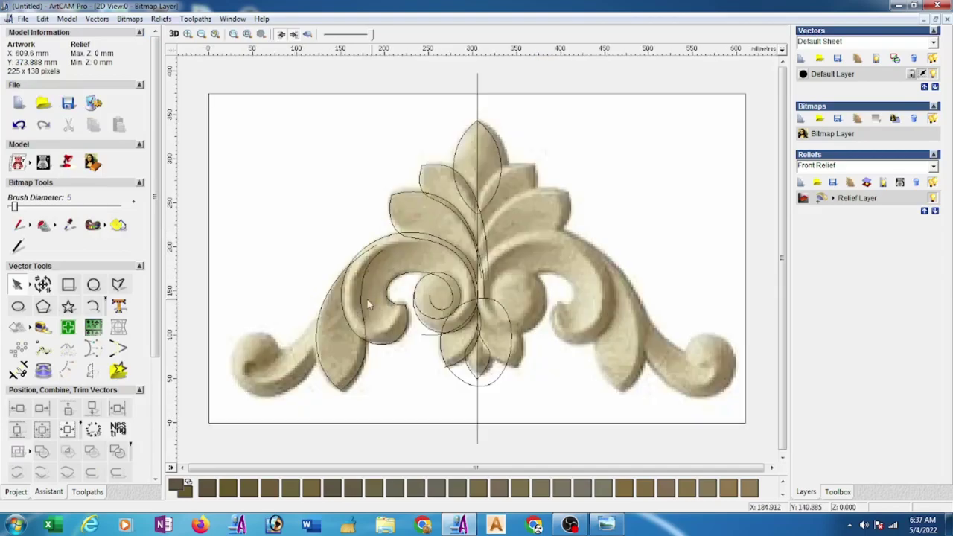
Draw a three-point polyline from the scroll centre along the arm's upper edge
{"action": "scroll", "coordinate": [300, 359], "scroll_direction": "up", "scroll_amount": 2}
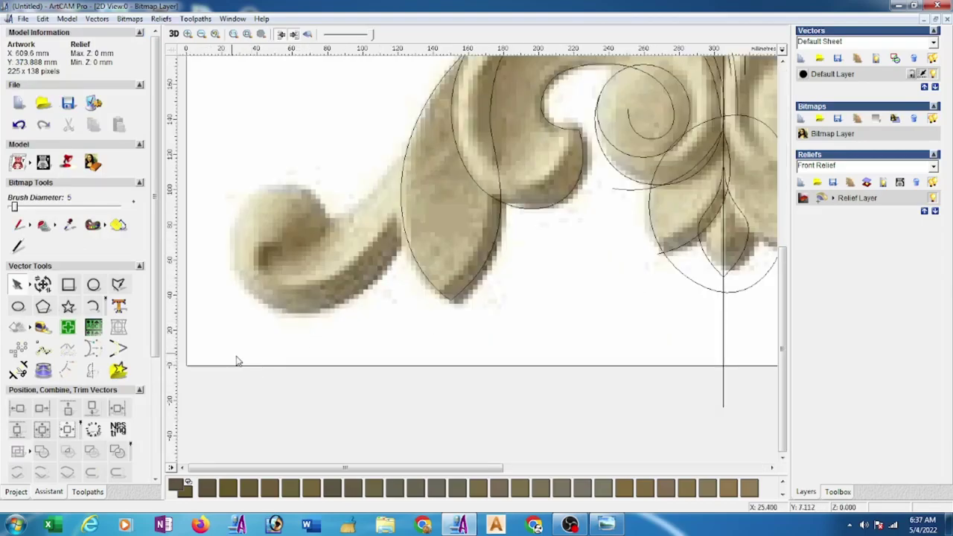
{"action": "left_click", "coordinate": [118, 283]}
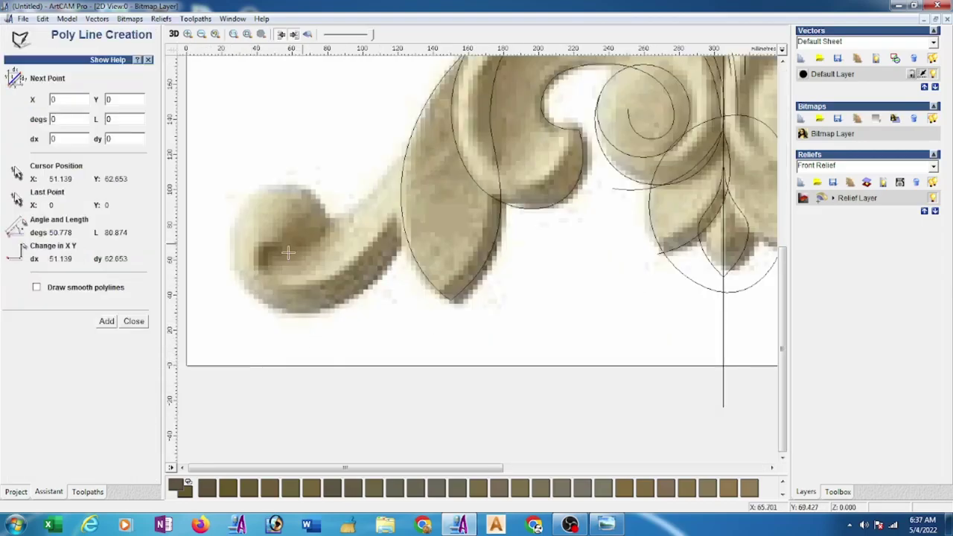
{"action": "left_click", "coordinate": [263, 218]}
{"action": "left_click", "coordinate": [329, 220]}
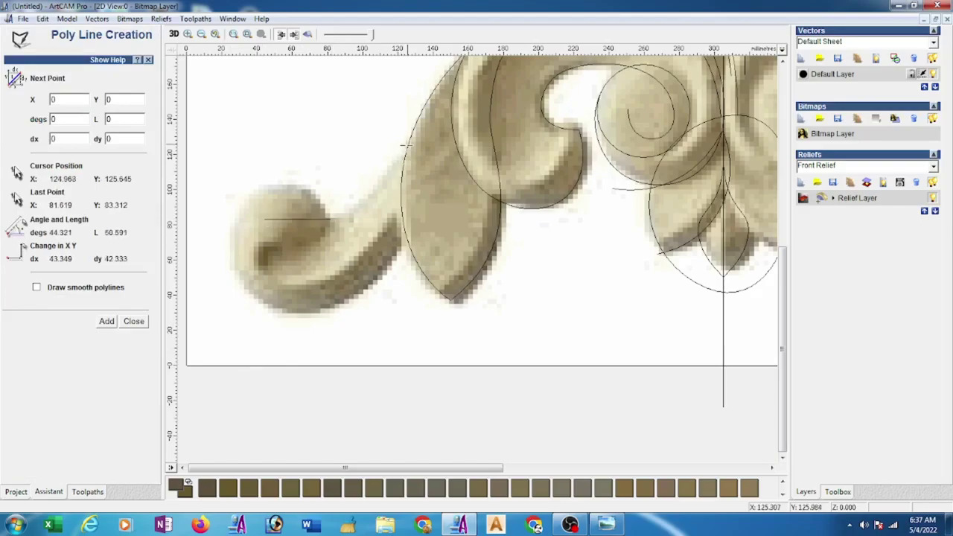
{"action": "left_click", "coordinate": [437, 119]}
{"action": "key", "text": "Escape"}
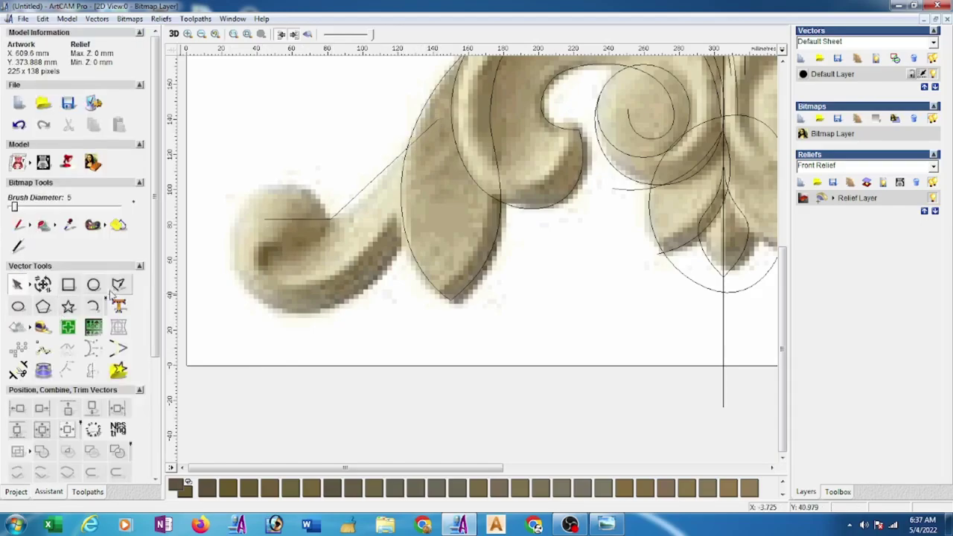
Draw a second polyline from the scroll's outer left edge along the arm's lower edge
{"action": "left_click", "coordinate": [118, 283]}
{"action": "left_click", "coordinate": [227, 249]}
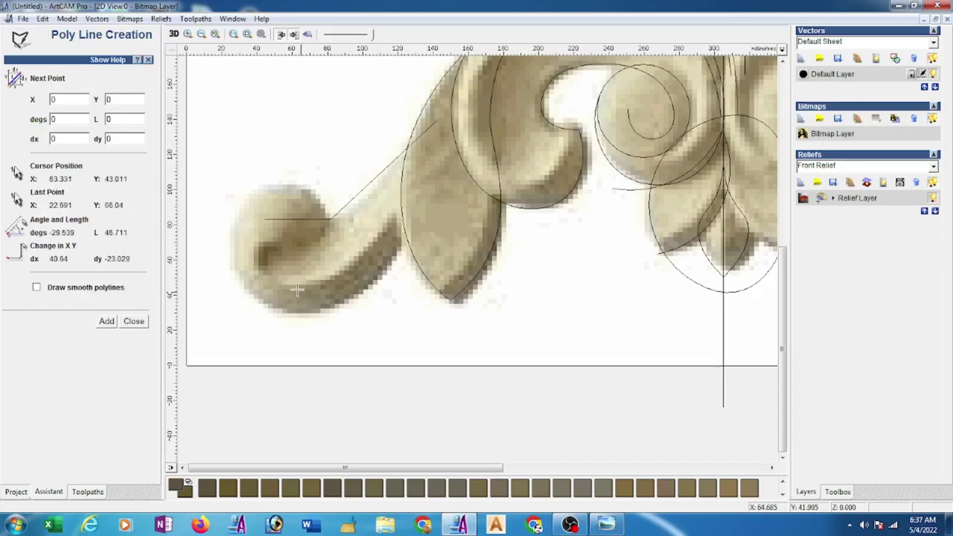
{"action": "left_click", "coordinate": [322, 308]}
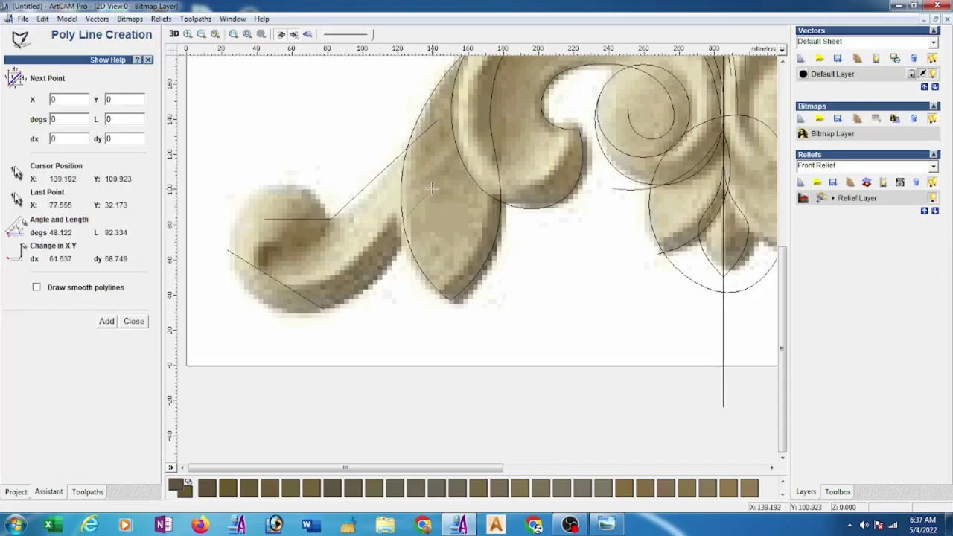
{"action": "left_click", "coordinate": [451, 141]}
{"action": "key", "text": "Escape"}
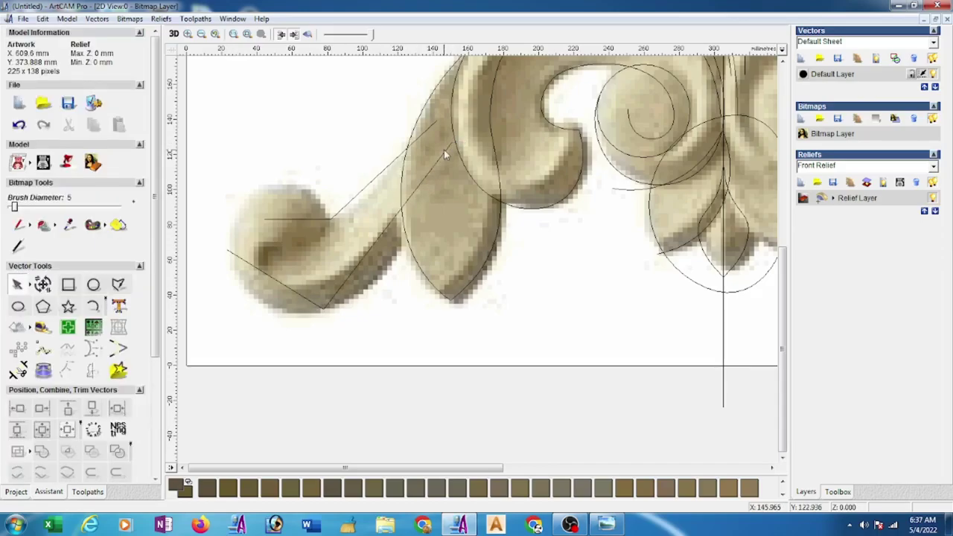
{"action": "left_click", "coordinate": [313, 220]}
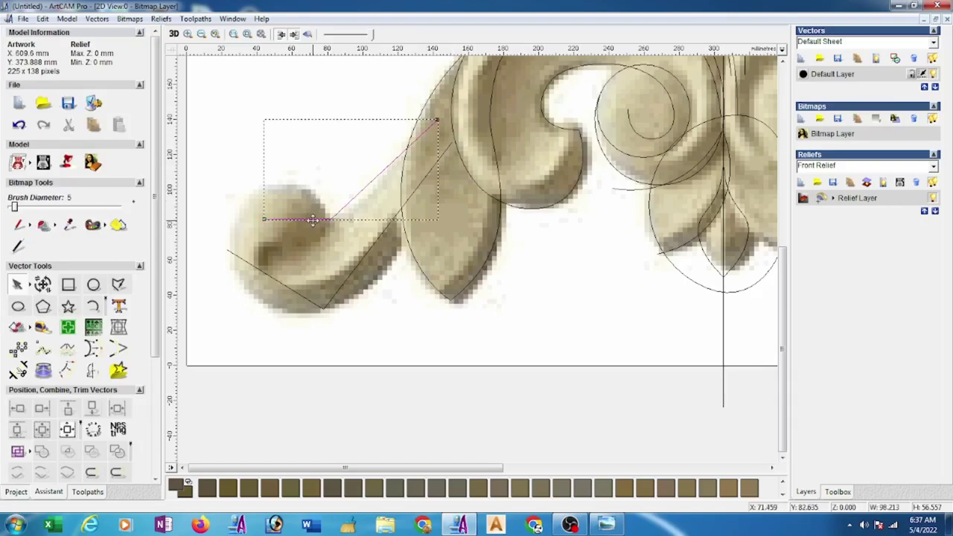
Convert both polylines' straight spans into Bezier curves
{"action": "double_click", "coordinate": [314, 220]}
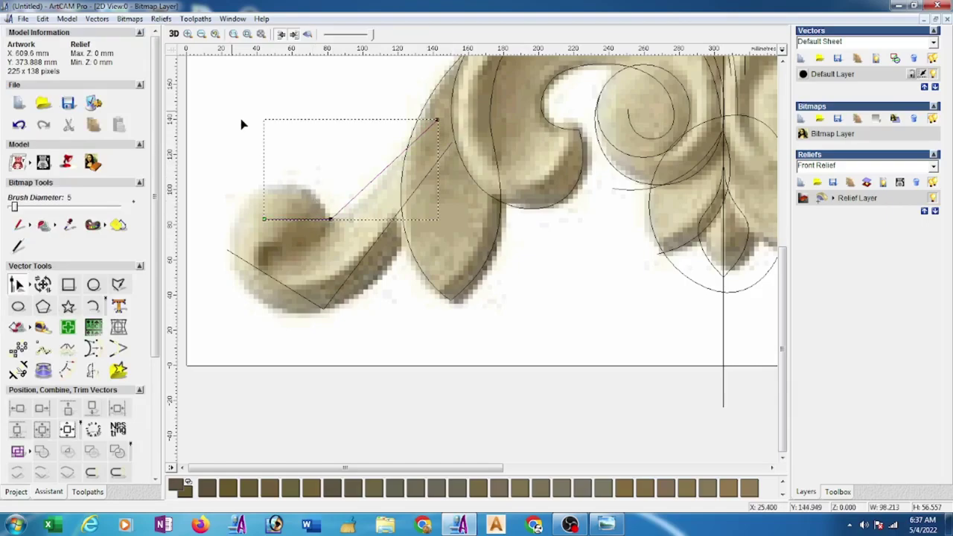
{"action": "left_click_drag", "start_coordinate": [216, 99], "coordinate": [434, 295]}
{"action": "key", "text": "b"}
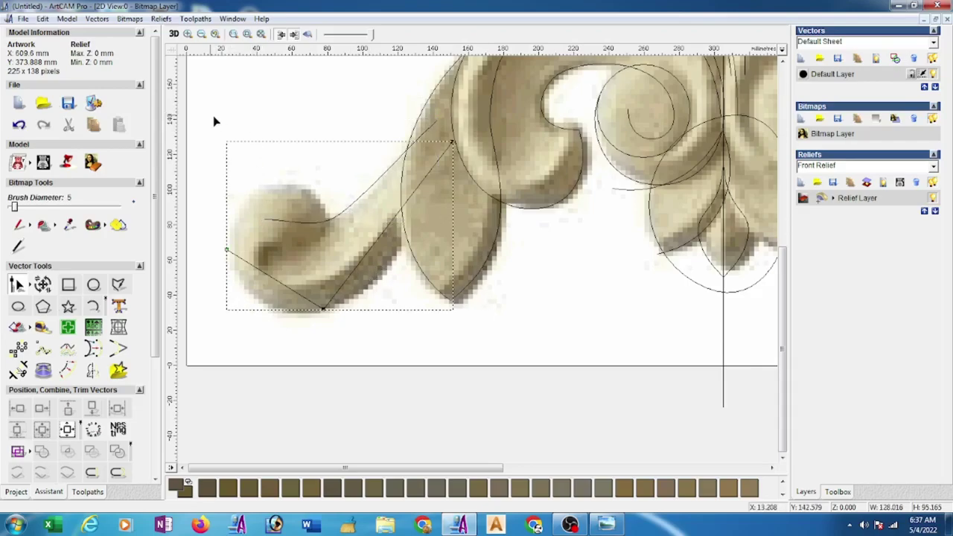
{"action": "left_click_drag", "start_coordinate": [205, 117], "coordinate": [479, 357]}
{"action": "key", "text": "b"}
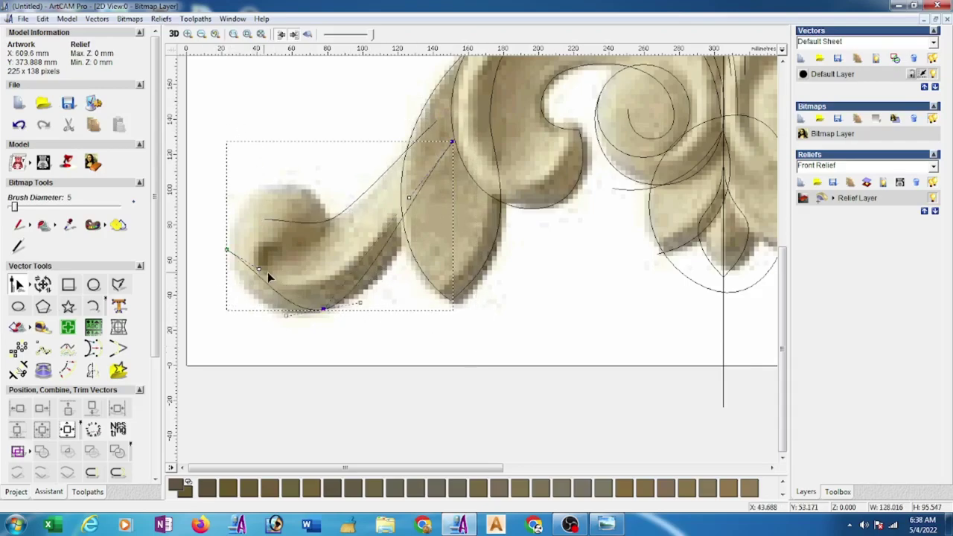
Drag the lower curve's nodes and handles to fit the scroll's outer curled edge
{"action": "left_click_drag", "start_coordinate": [258, 271], "coordinate": [236, 298]}
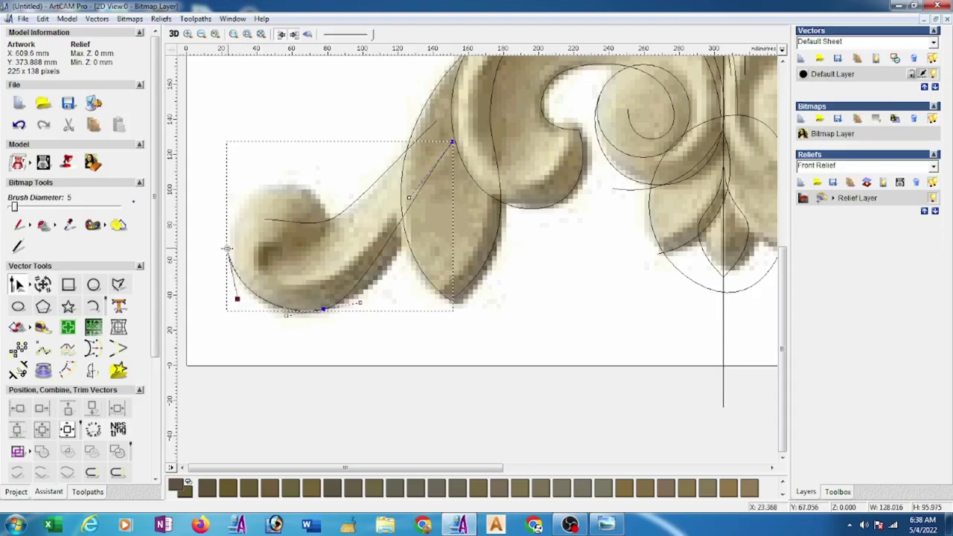
{"action": "left_click_drag", "start_coordinate": [227, 250], "coordinate": [234, 243]}
{"action": "left_click_drag", "start_coordinate": [245, 291], "coordinate": [225, 297]}
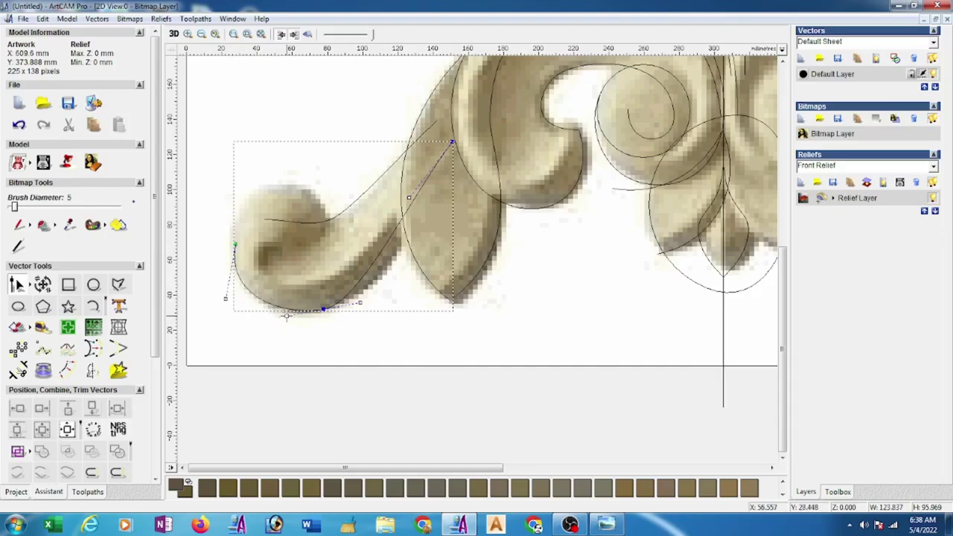
{"action": "left_click_drag", "start_coordinate": [286, 314], "coordinate": [289, 322]}
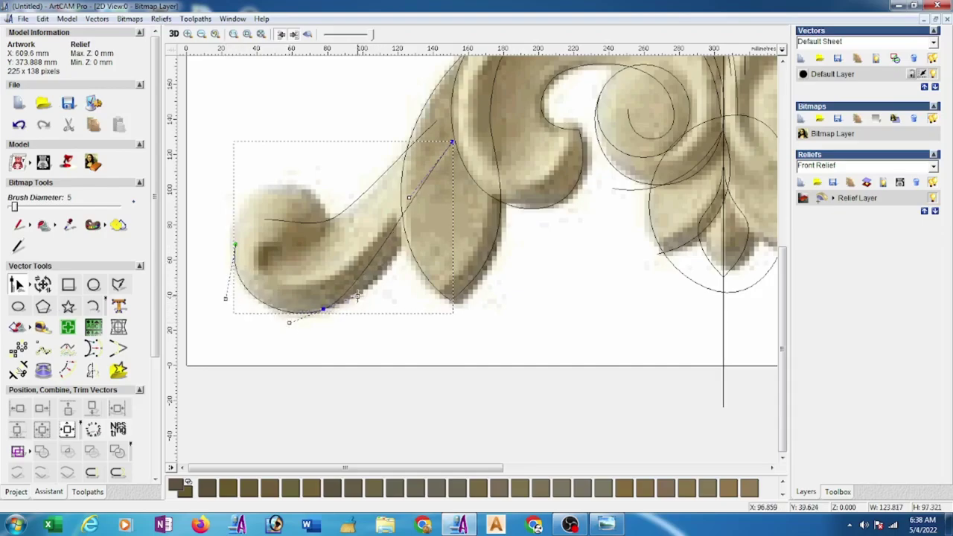
{"action": "left_click_drag", "start_coordinate": [357, 295], "coordinate": [399, 292]}
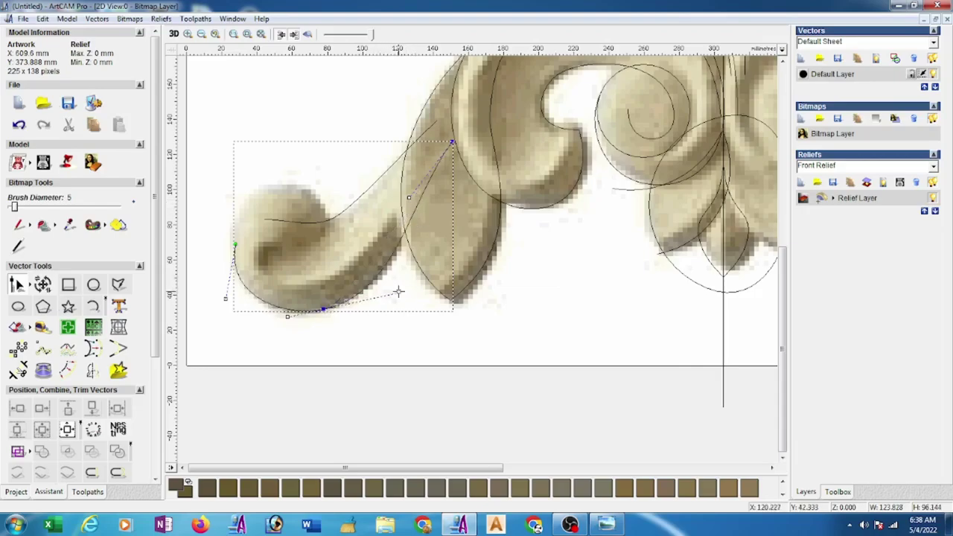
{"action": "left_click", "coordinate": [399, 292]}
{"action": "left_click_drag", "start_coordinate": [399, 292], "coordinate": [408, 292]}
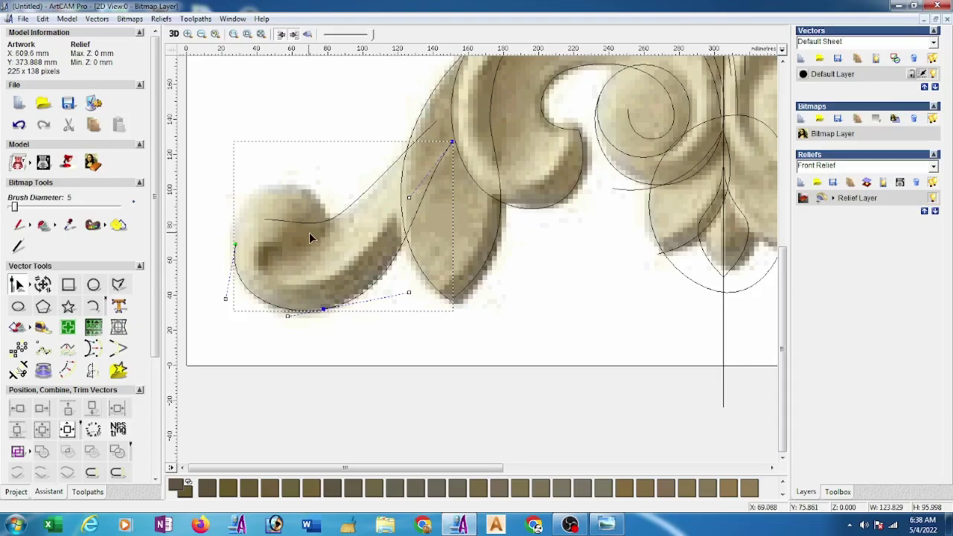
Reshape the upper curve, delete a surplus node, and fine-tune the outer curve's end nodes
{"action": "left_click", "coordinate": [290, 222]}
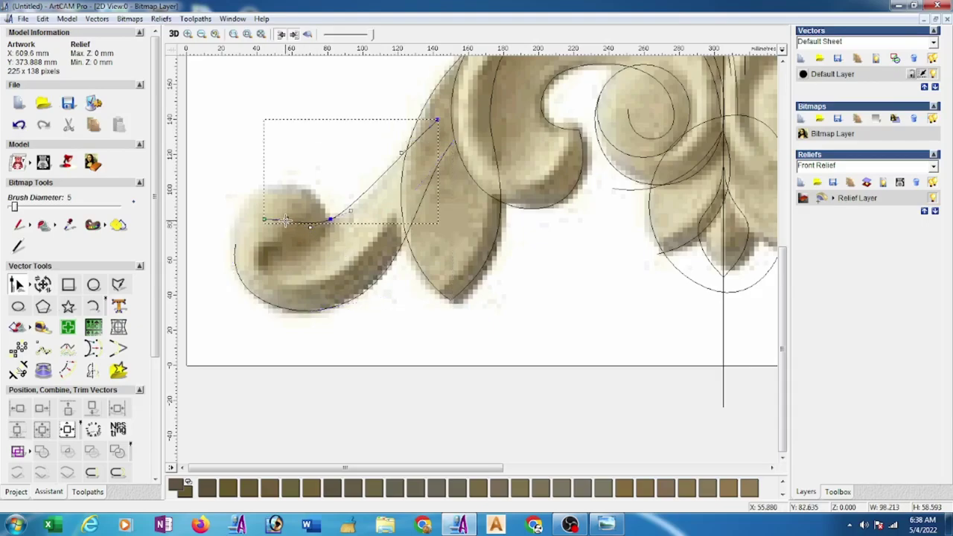
{"action": "left_click_drag", "start_coordinate": [284, 220], "coordinate": [285, 228]}
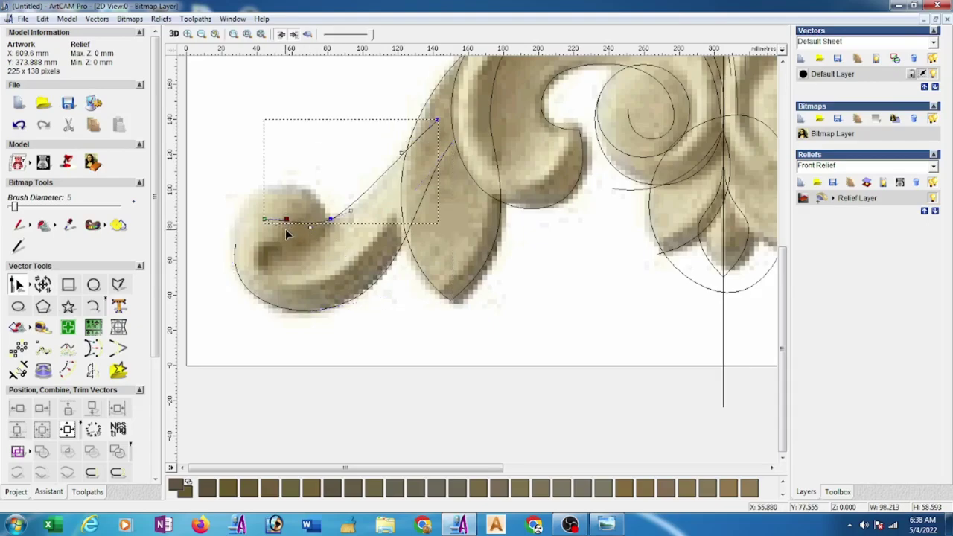
{"action": "left_click", "coordinate": [401, 151]}
{"action": "key", "text": "Delete"}
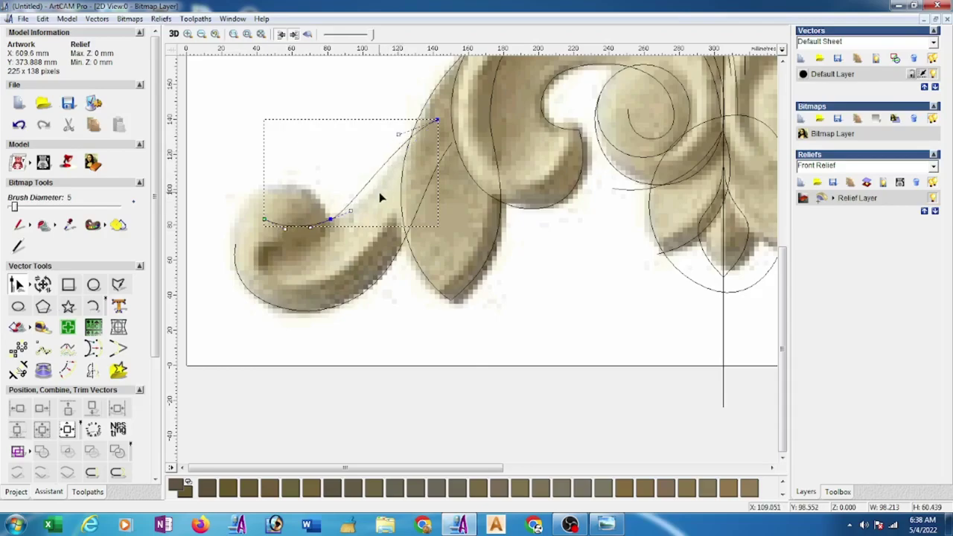
{"action": "left_click", "coordinate": [310, 313]}
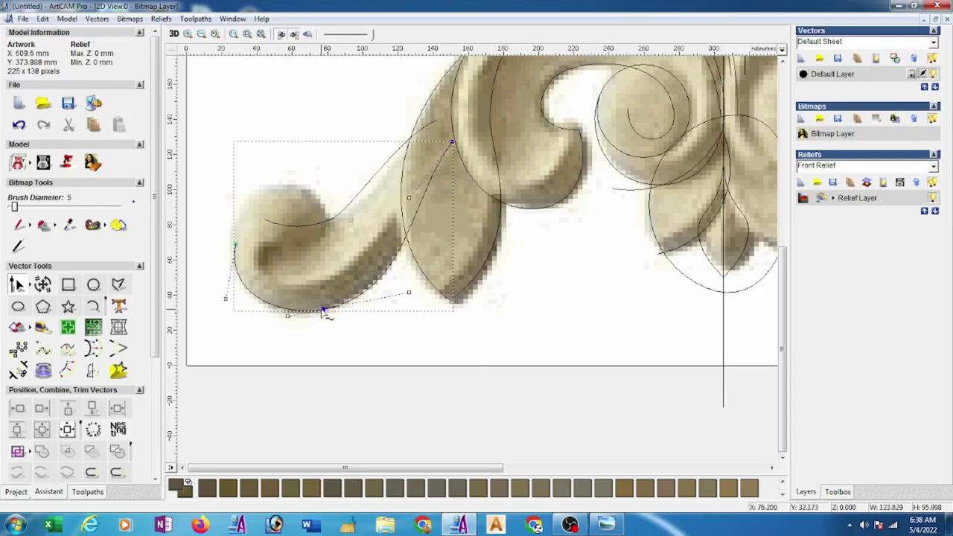
{"action": "left_click_drag", "start_coordinate": [321, 308], "coordinate": [323, 310]}
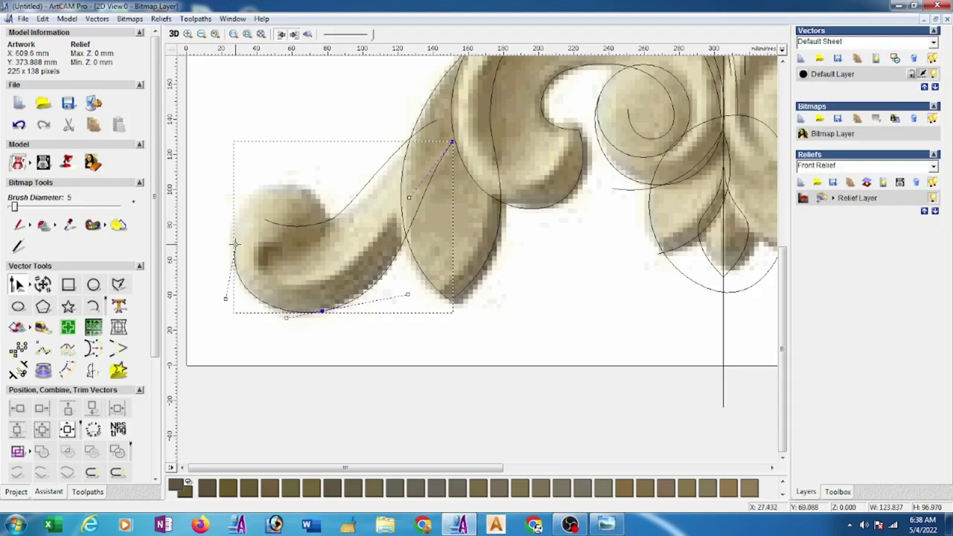
{"action": "left_click_drag", "start_coordinate": [234, 244], "coordinate": [234, 233]}
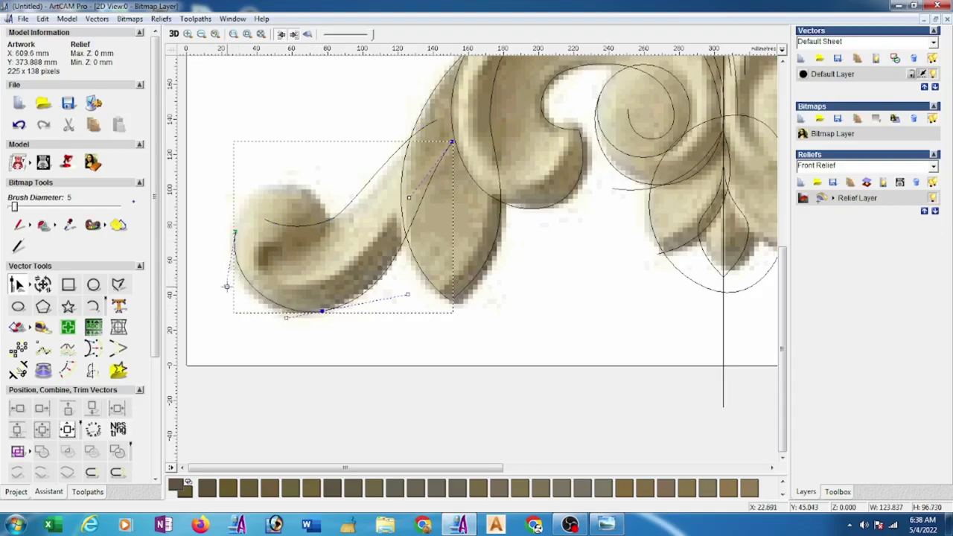
{"action": "left_click_drag", "start_coordinate": [226, 298], "coordinate": [225, 296]}
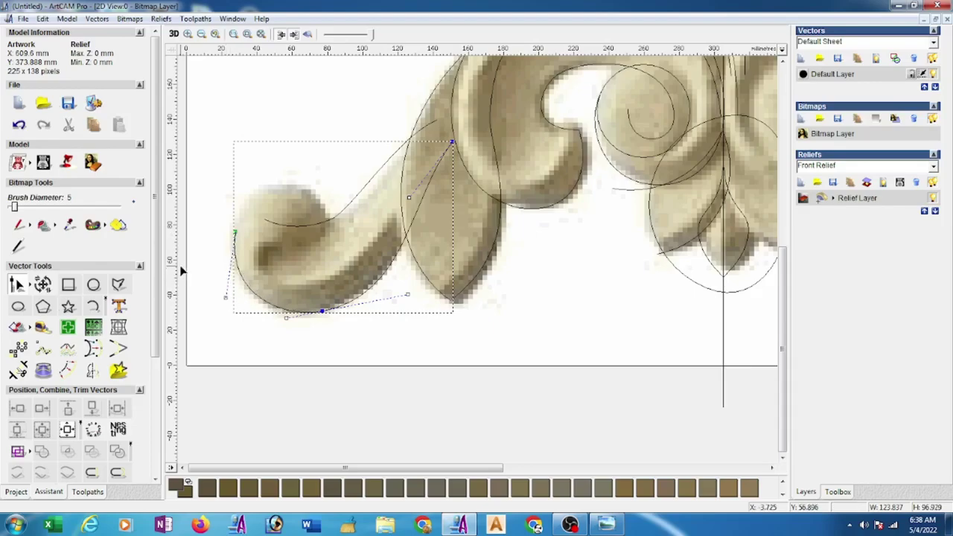
Draw a circle with Create Ellipse and move it over the lower-left scroll's round head
{"action": "left_click", "coordinate": [18, 307]}
{"action": "left_click_drag", "start_coordinate": [272, 211], "coordinate": [318, 259]}
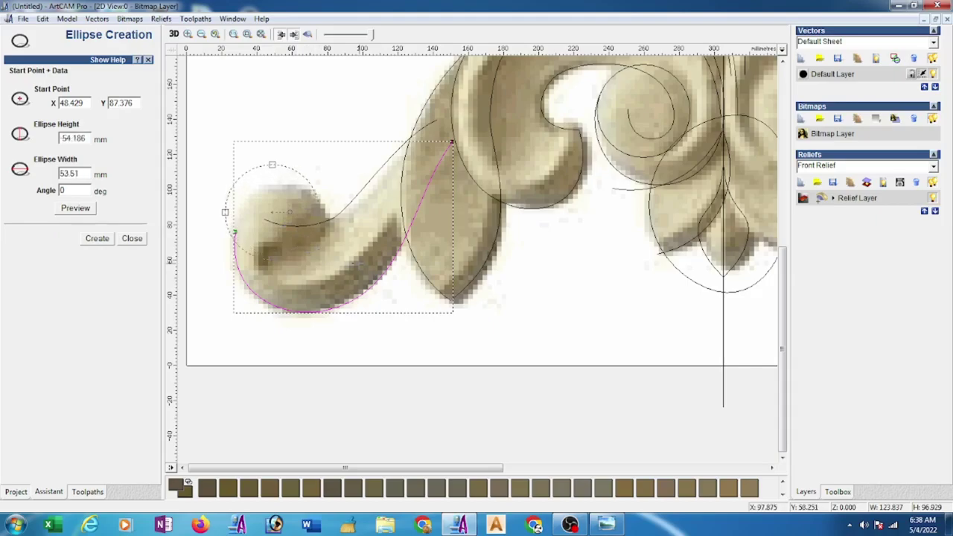
{"action": "left_click", "coordinate": [132, 238]}
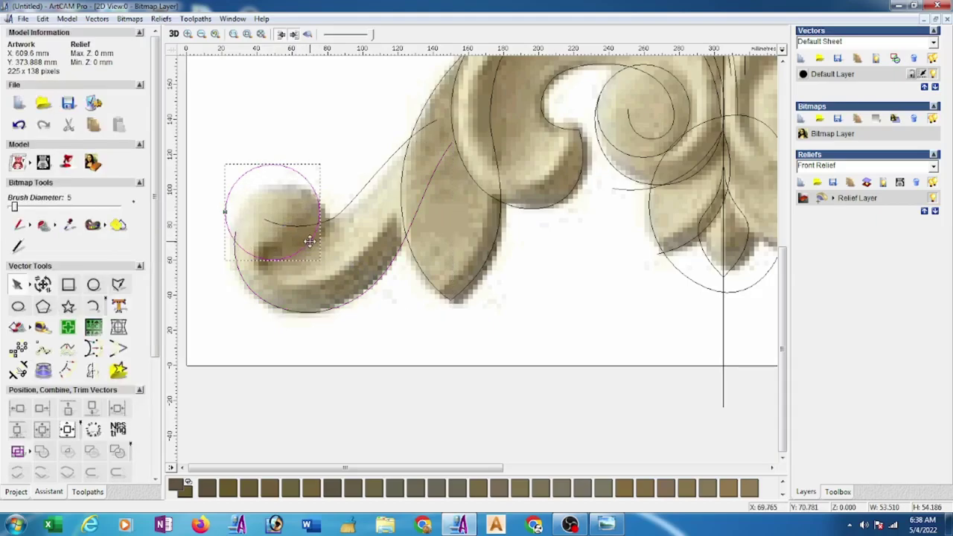
{"action": "left_click_drag", "start_coordinate": [309, 240], "coordinate": [317, 260]}
{"action": "left_click_drag", "start_coordinate": [317, 260], "coordinate": [322, 261]}
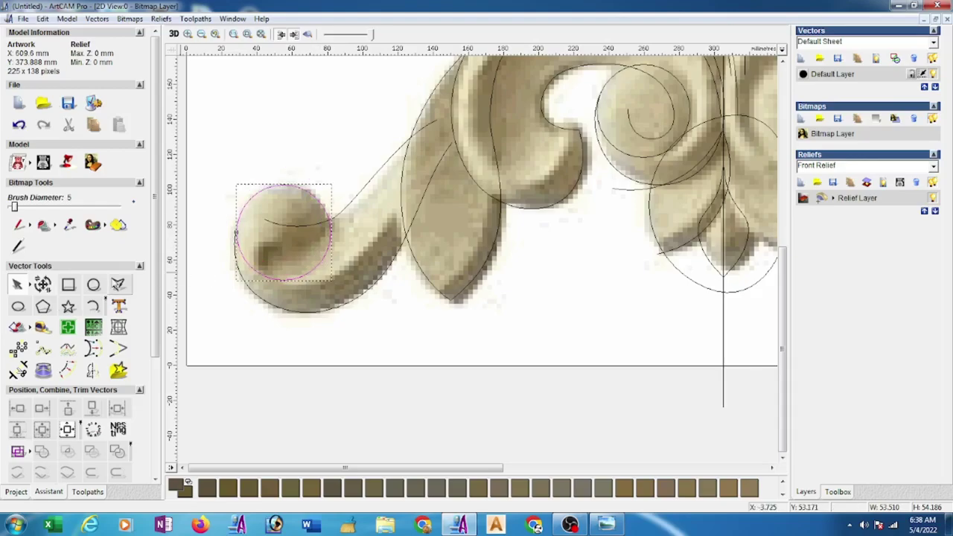
Node-edit the circle, stretching its left side and bottom into a taller oval fitting the head
{"action": "left_click", "coordinate": [28, 287]}
{"action": "left_click", "coordinate": [267, 276]}
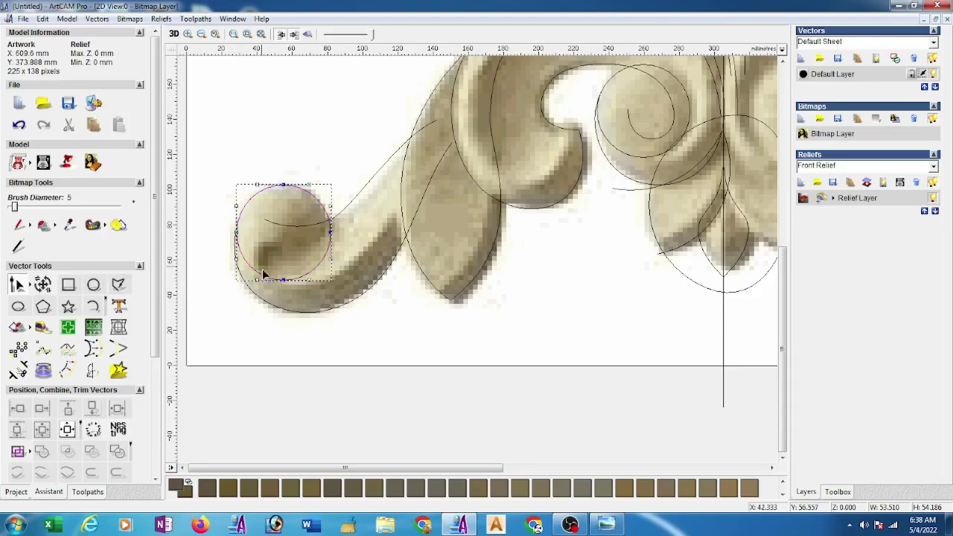
{"action": "left_click", "coordinate": [237, 232]}
{"action": "left_click_drag", "start_coordinate": [234, 256], "coordinate": [231, 214]}
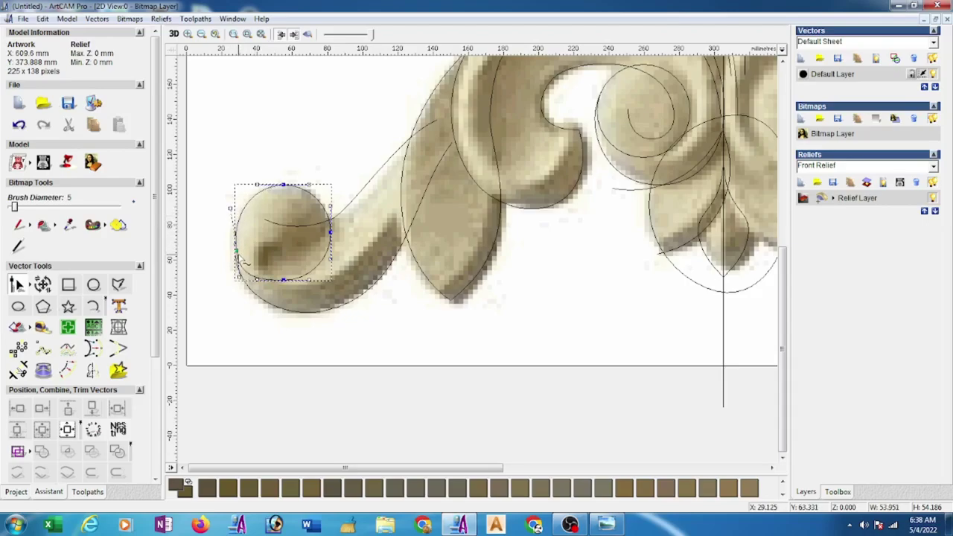
{"action": "left_click", "coordinate": [233, 250]}
{"action": "left_click_drag", "start_coordinate": [232, 251], "coordinate": [229, 250]}
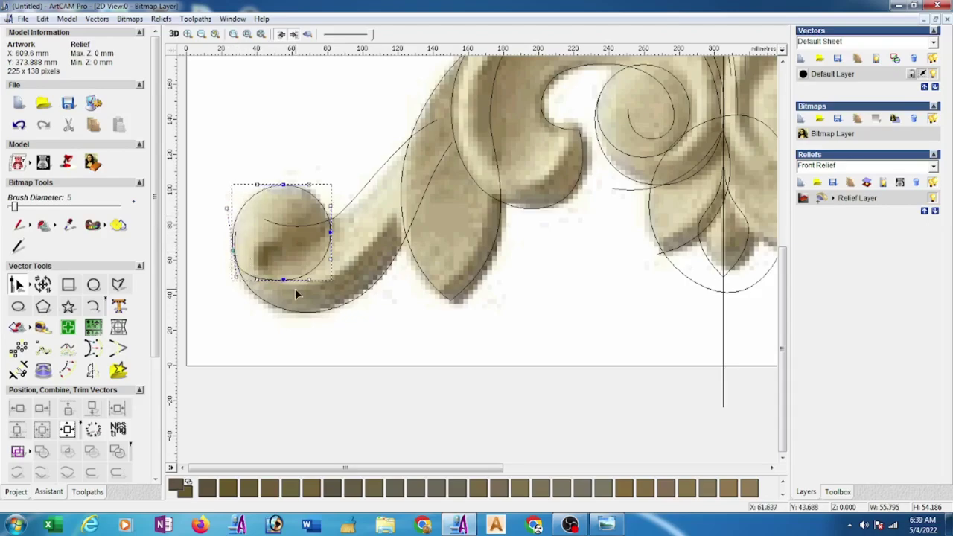
{"action": "left_click", "coordinate": [284, 279]}
{"action": "left_click_drag", "start_coordinate": [281, 308], "coordinate": [280, 303]}
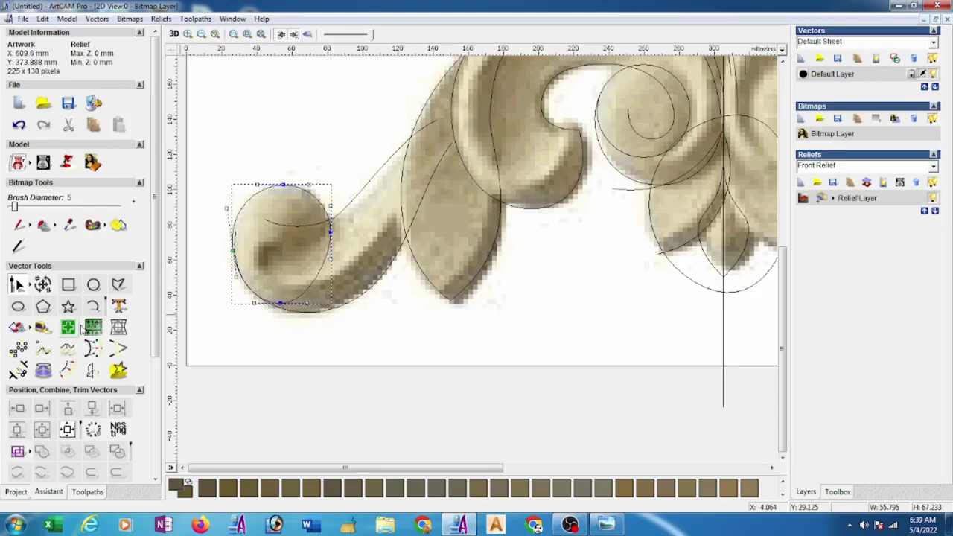
Draw a closed polyline tracing the inner curl inside the scroll head
{"action": "left_click", "coordinate": [118, 285]}
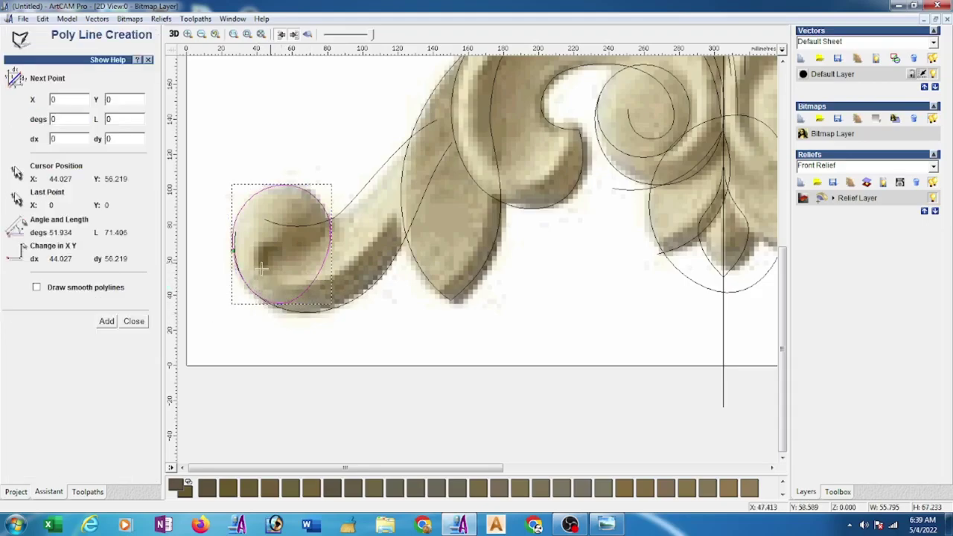
{"action": "left_click", "coordinate": [343, 189]}
{"action": "left_click", "coordinate": [308, 242]}
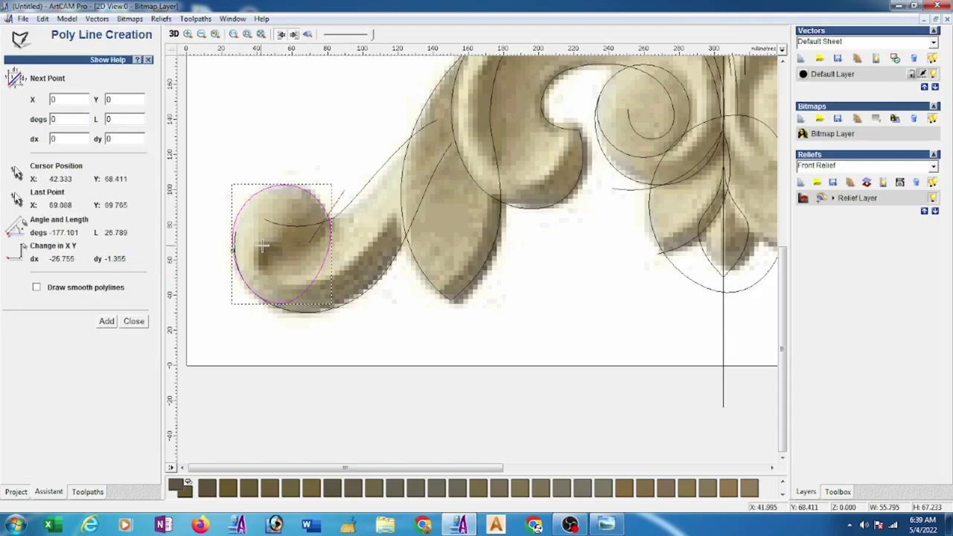
{"action": "left_click", "coordinate": [259, 244]}
{"action": "left_click", "coordinate": [306, 287]}
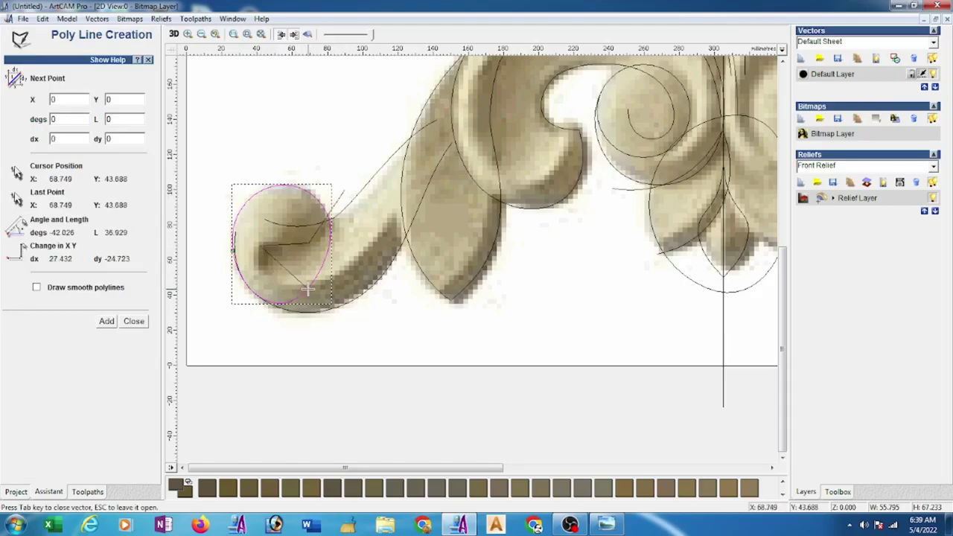
{"action": "left_click", "coordinate": [343, 192]}
{"action": "key", "text": "Escape"}
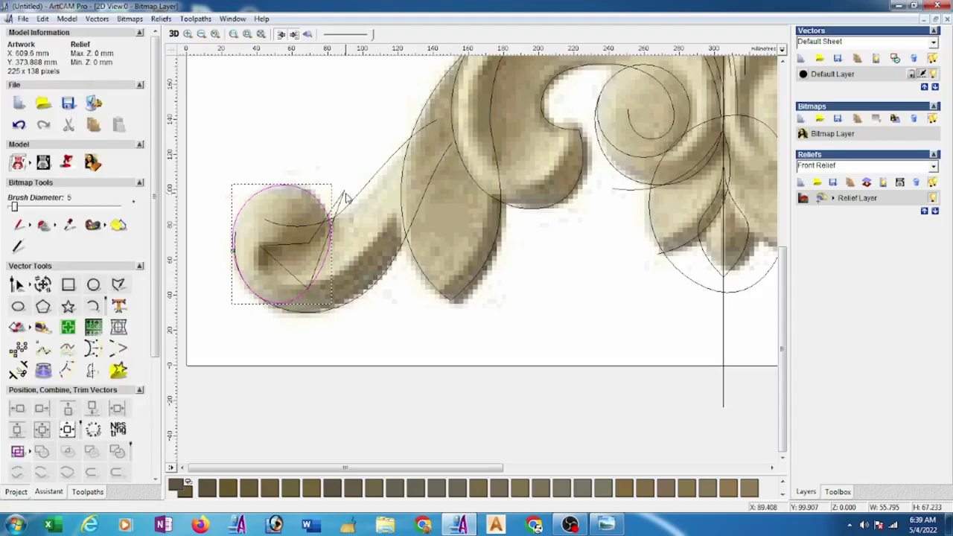
Smooth the inner shape's nodes and convert its left and bottom spans to Bezier curves
{"action": "left_click", "coordinate": [276, 246]}
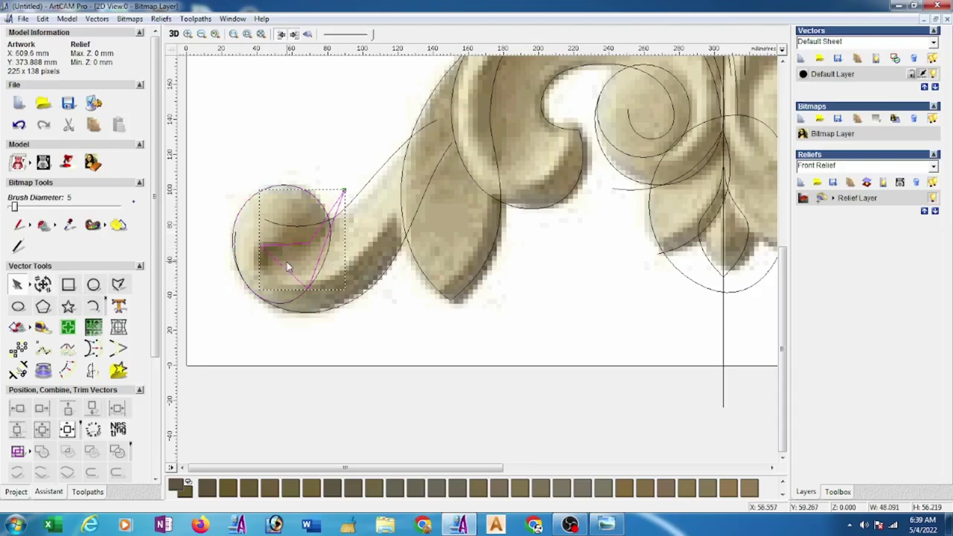
{"action": "key", "text": "n"}
{"action": "key", "text": "s"}
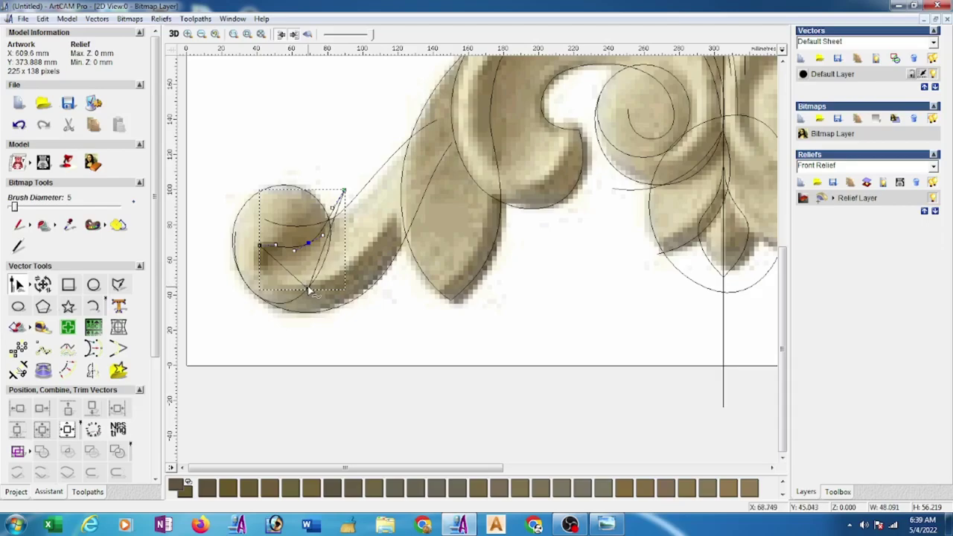
{"action": "key", "text": "s"}
{"action": "left_click", "coordinate": [274, 260]}
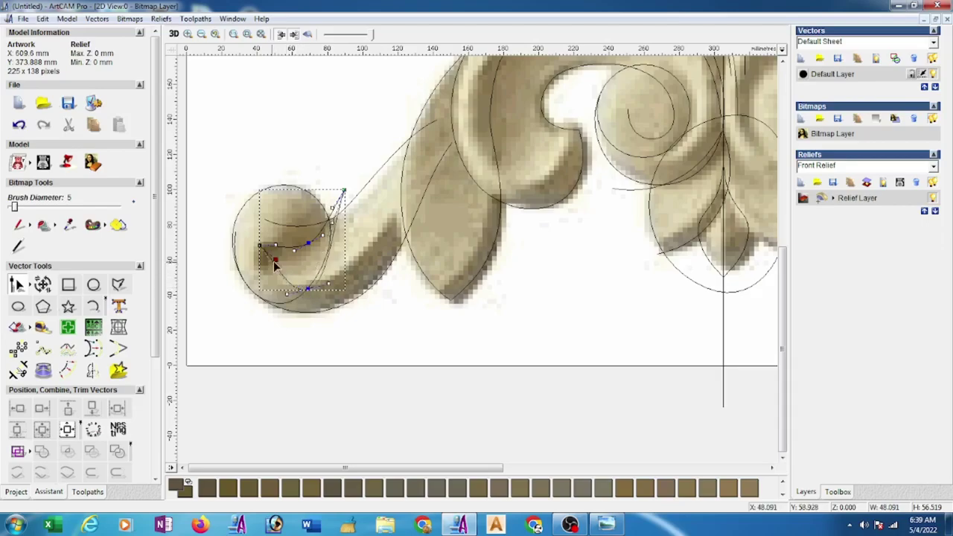
{"action": "key", "text": "b"}
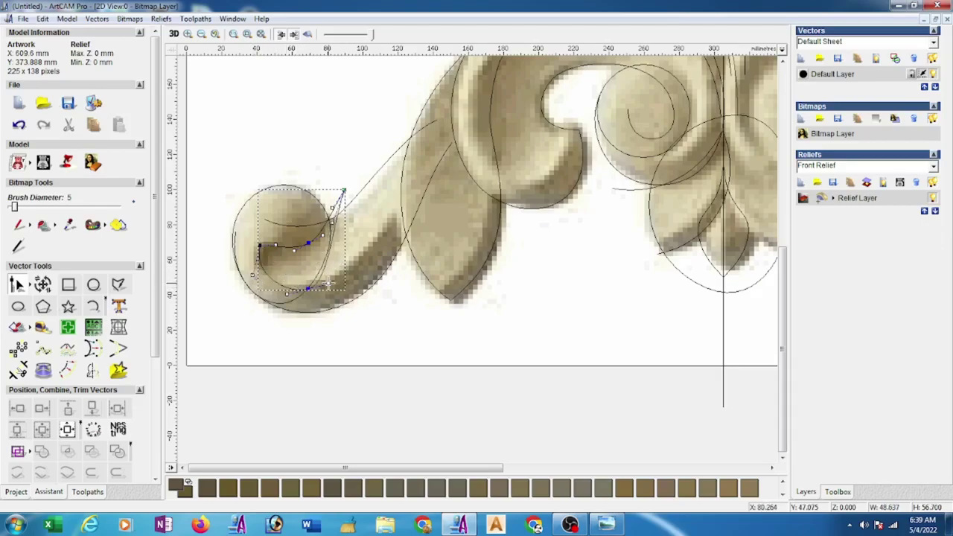
{"action": "left_click", "coordinate": [328, 284]}
{"action": "key", "text": "b"}
{"action": "left_click", "coordinate": [332, 222]}
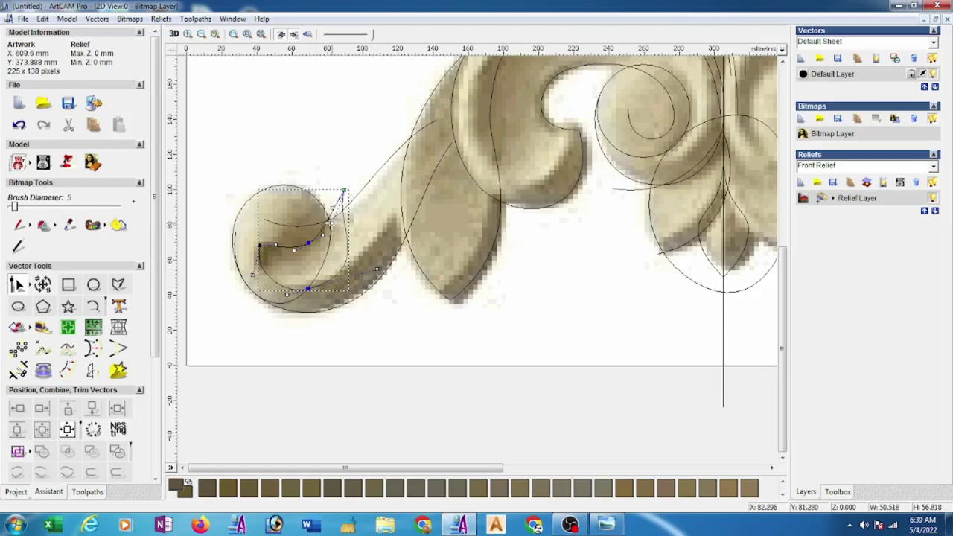
{"action": "key", "text": "Escape"}
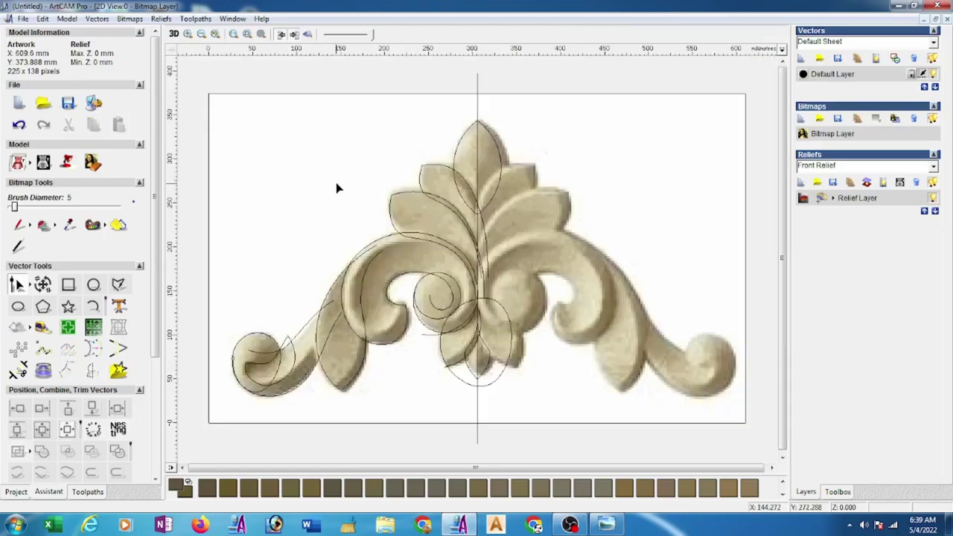
Draw an arc of radius about 24.7 from X 150.7 to X 200.2 over the inner curl
{"action": "key", "text": "F3"}
{"action": "scroll", "coordinate": [348, 289], "scroll_direction": "up", "scroll_amount": 2}
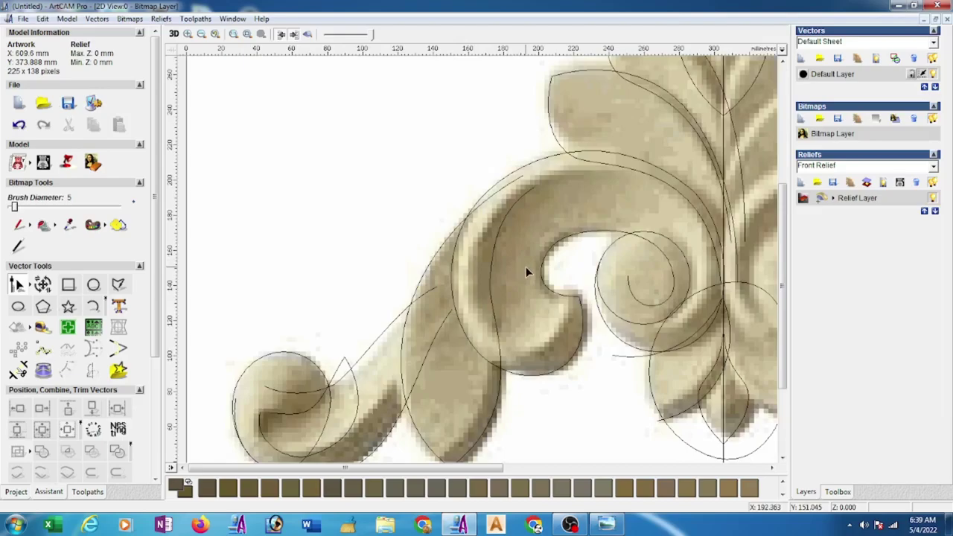
{"action": "left_click", "coordinate": [94, 307]}
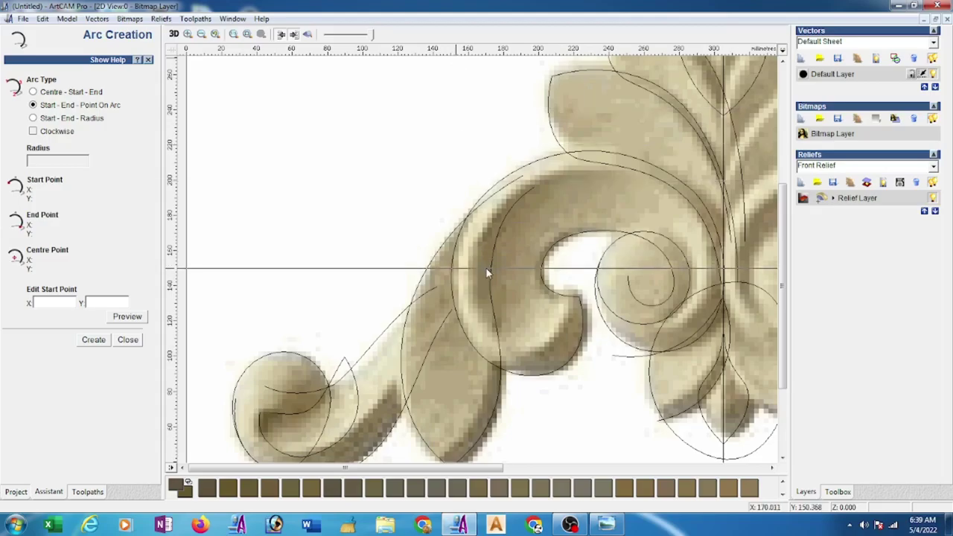
{"action": "left_click", "coordinate": [451, 267]}
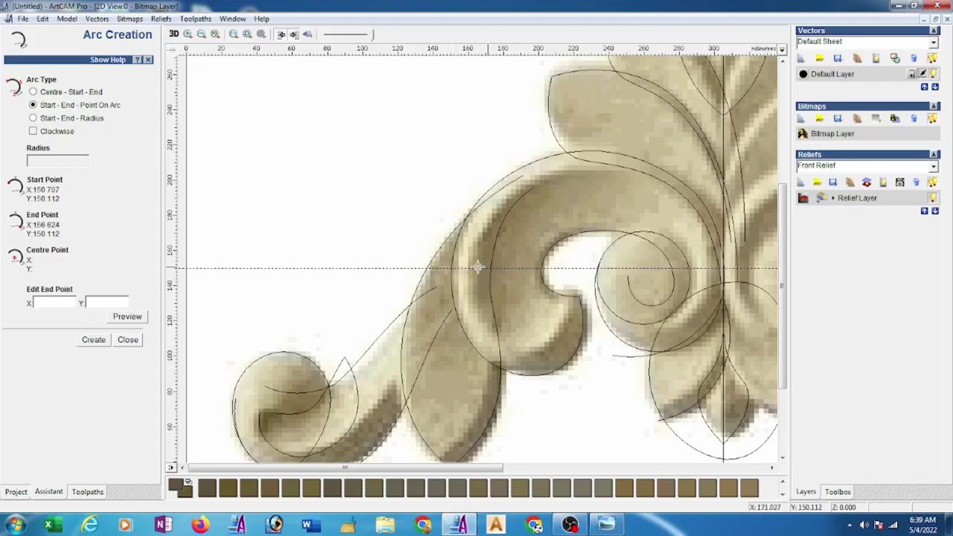
{"action": "left_click", "coordinate": [538, 268]}
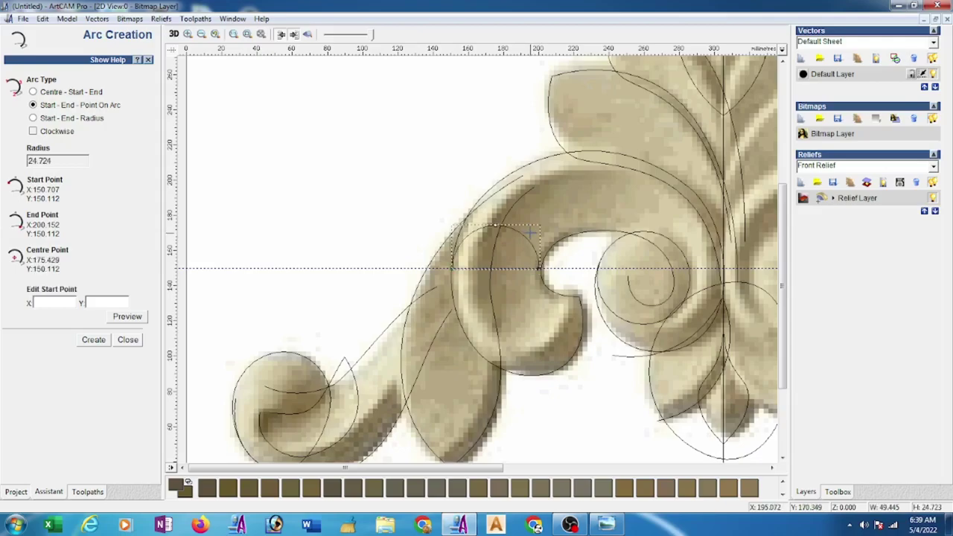
{"action": "left_click", "coordinate": [127, 340]}
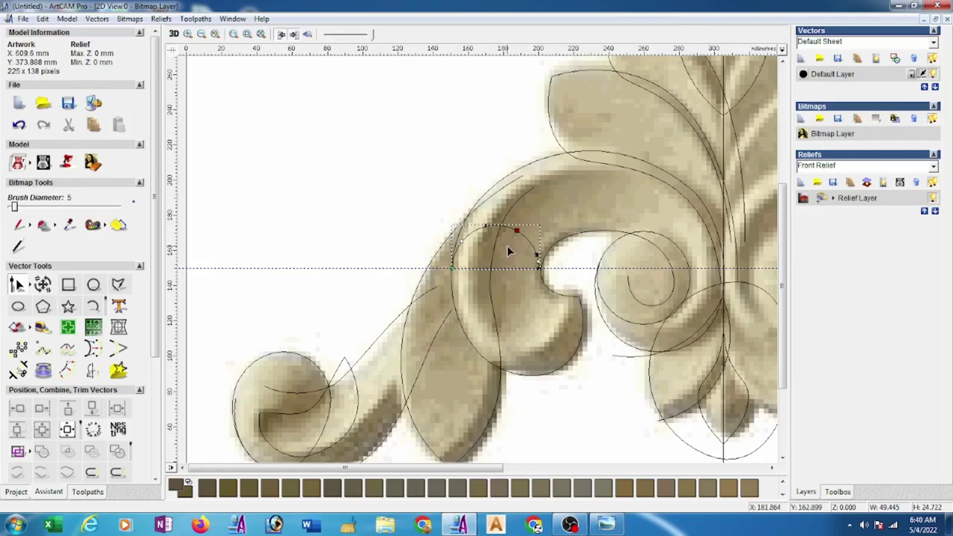
Bend the arc and pull its ends onto the inner curl edges, nudging the start node left
{"action": "mouse_move", "coordinate": [511, 250]}
{"action": "left_mouse_down"}
{"action": "mouse_move", "coordinate": [488, 227]}
{"action": "mouse_move", "coordinate": [491, 255]}
{"action": "left_mouse_up"}
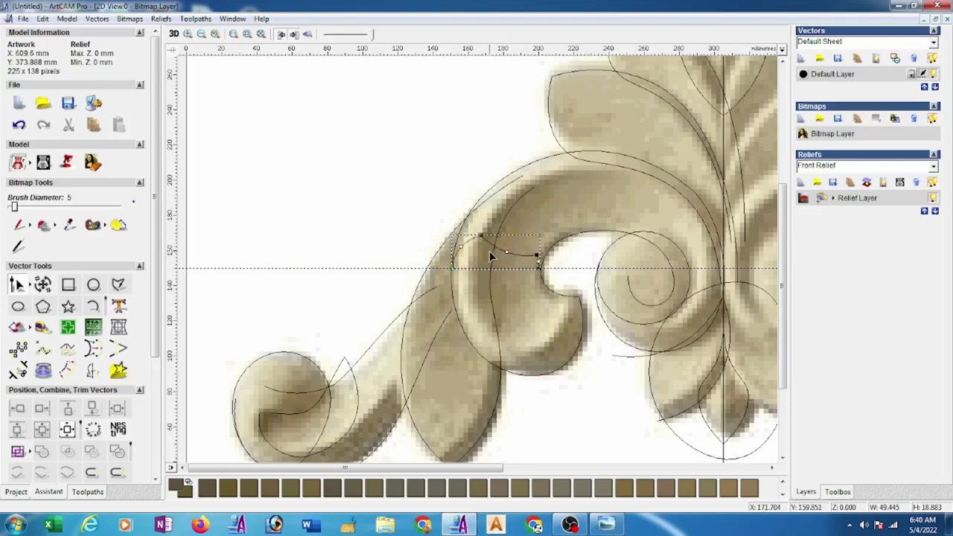
{"action": "scroll", "coordinate": [527, 270], "scroll_direction": "up", "scroll_amount": 2}
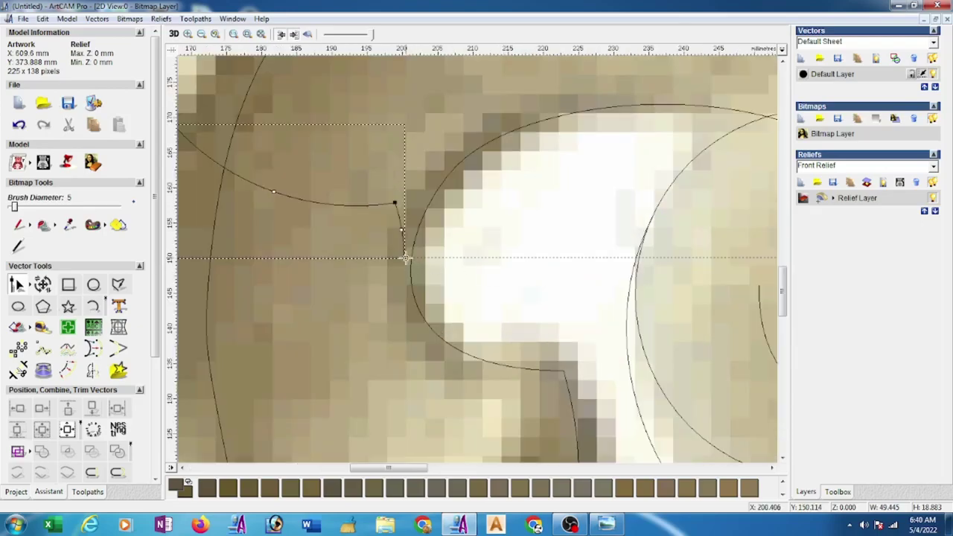
{"action": "left_click_drag", "start_coordinate": [405, 258], "coordinate": [427, 259]}
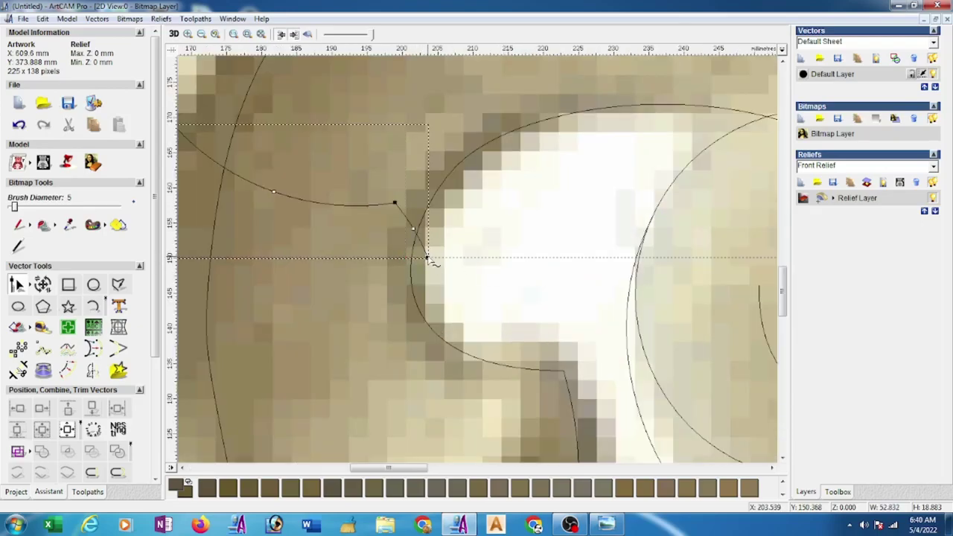
{"action": "left_click", "coordinate": [413, 229]}
{"action": "scroll", "coordinate": [334, 237], "scroll_direction": "down", "scroll_amount": 2}
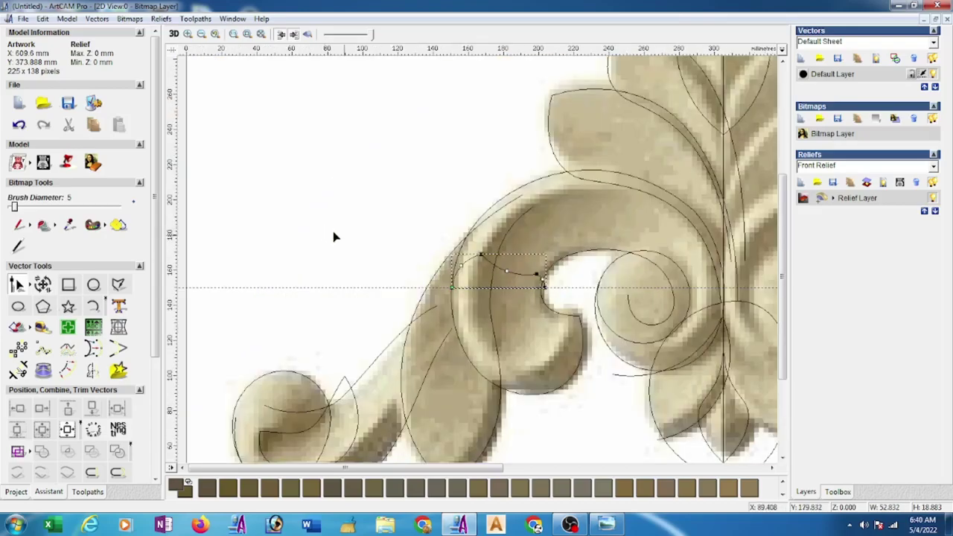
{"action": "scroll", "coordinate": [405, 280], "scroll_direction": "up", "scroll_amount": 1}
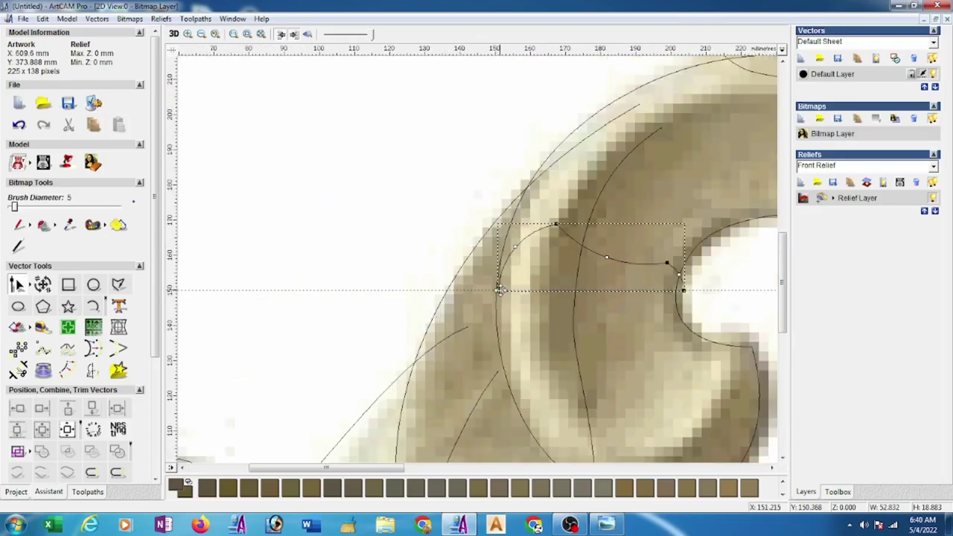
{"action": "key", "text": "Left"}
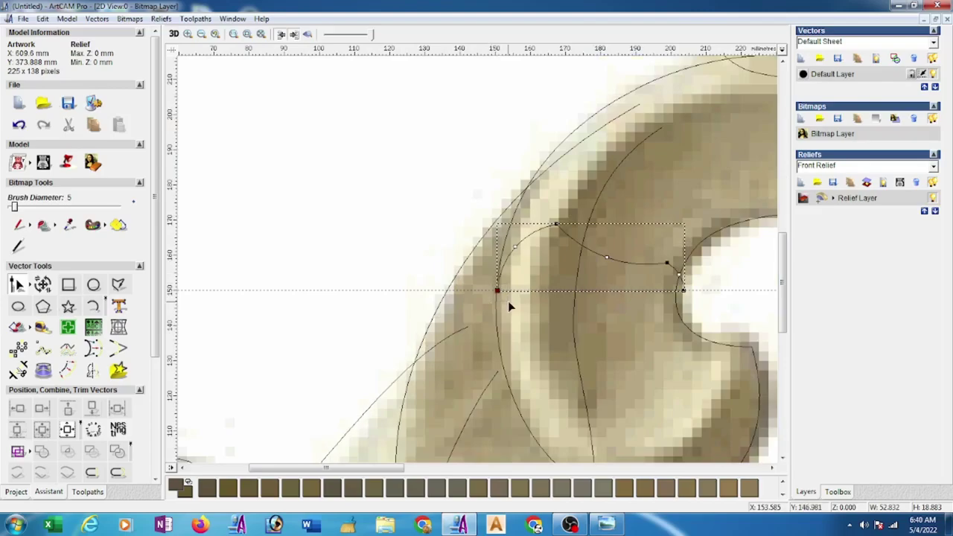
{"action": "key", "text": "Left"}
{"action": "key", "text": "Left"}
{"action": "key", "text": "Left"}
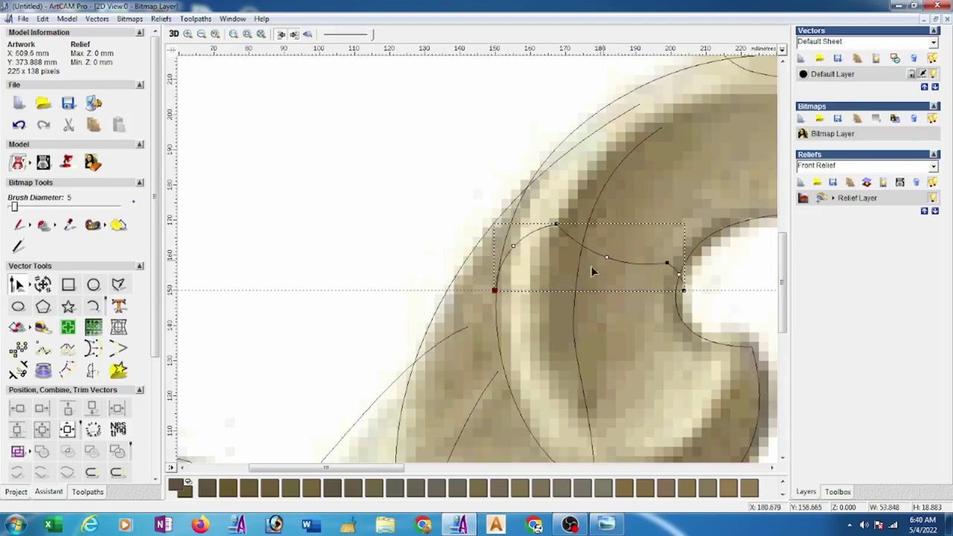
{"action": "key", "text": "F3"}
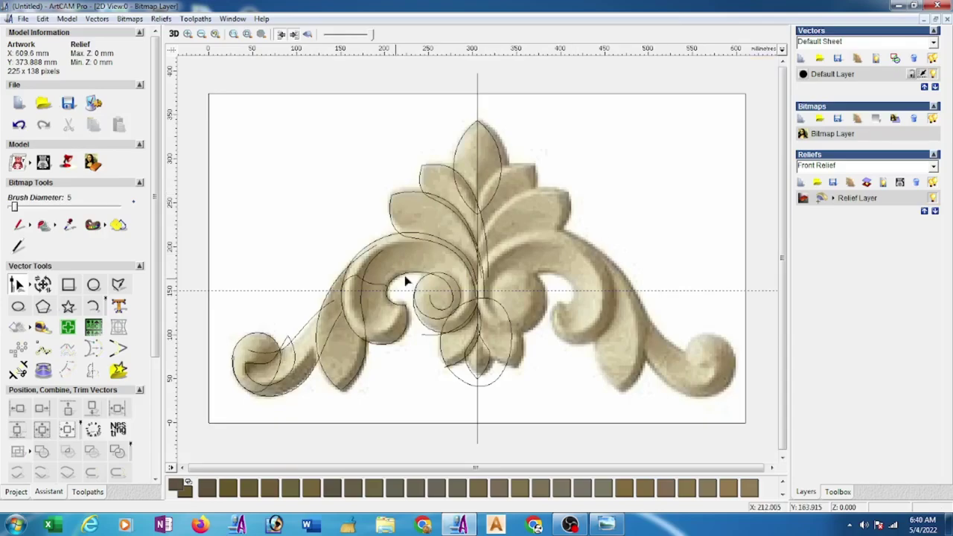
Draw a semicircular arc of radius about 41 from X 209.3 to X 291.3 at Y 230.131 over the leaf
{"action": "scroll", "coordinate": [498, 205], "scroll_direction": "up", "scroll_amount": 2}
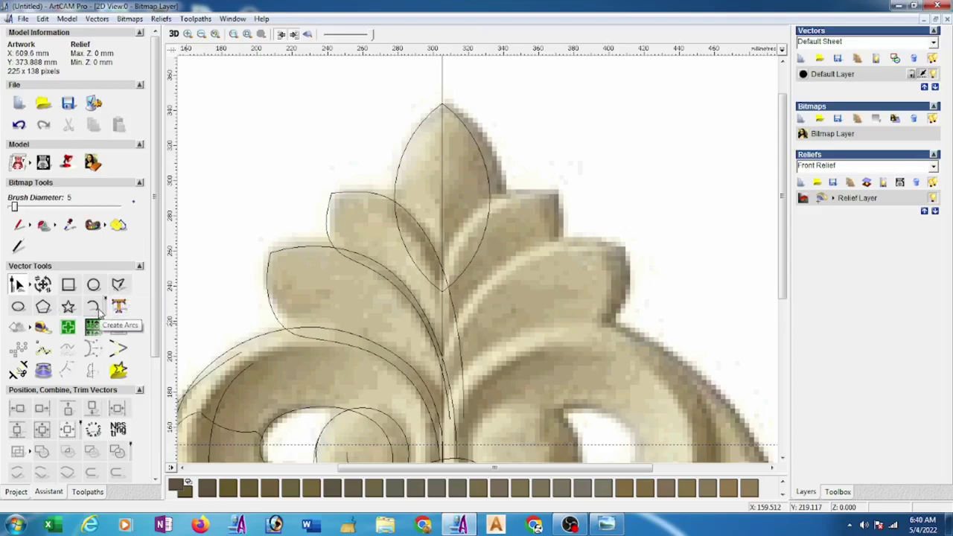
{"action": "left_click", "coordinate": [94, 306]}
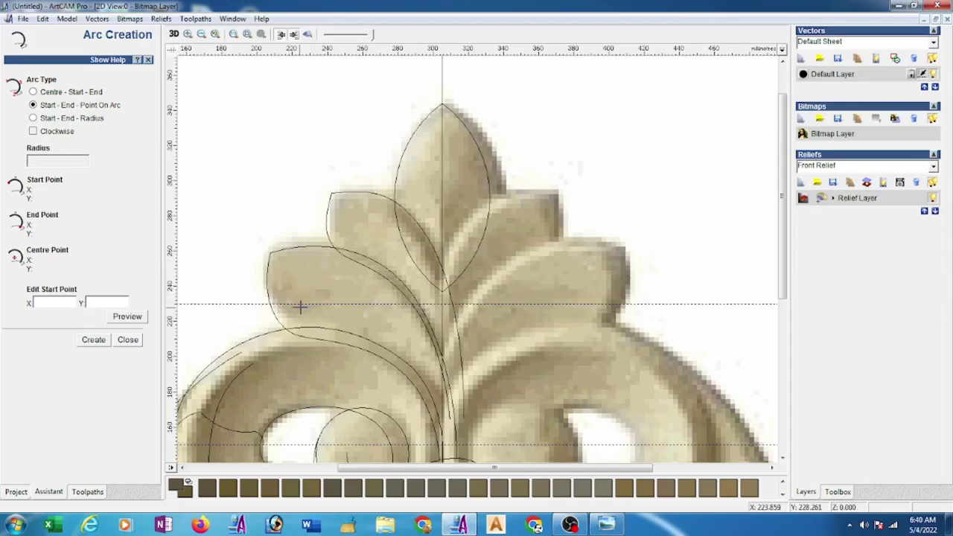
{"action": "left_click", "coordinate": [274, 303]}
{"action": "left_click", "coordinate": [418, 302]}
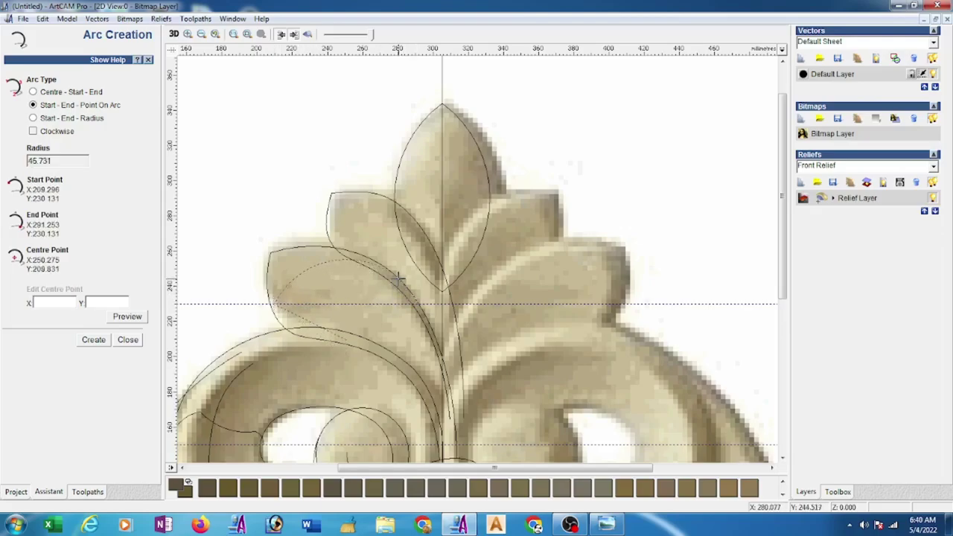
{"action": "left_click", "coordinate": [376, 231]}
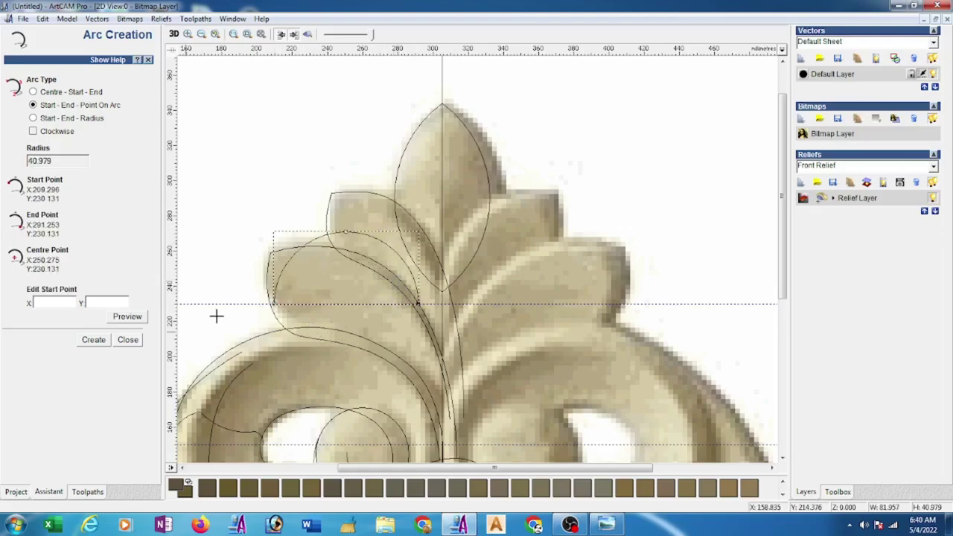
{"action": "left_click", "coordinate": [128, 339]}
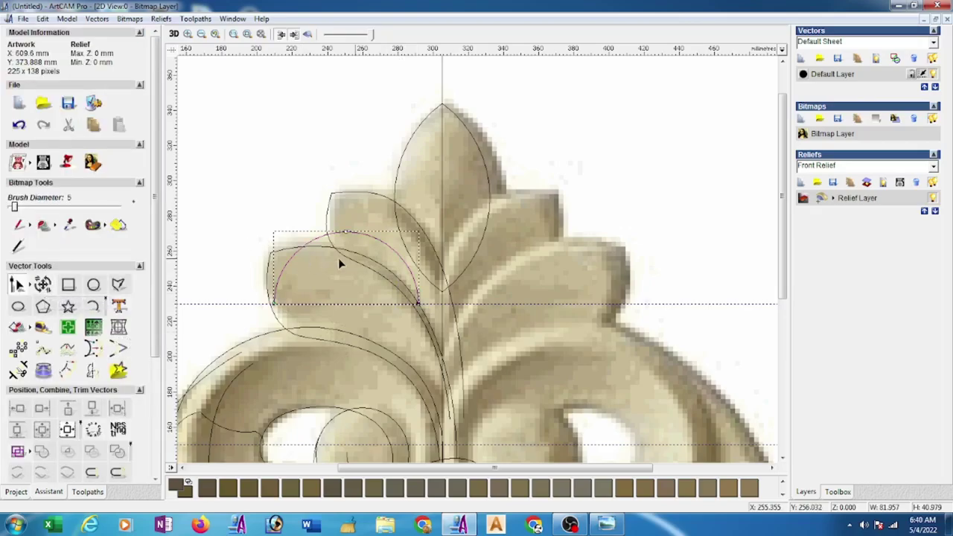
Node-edit the leaf arc, pulling its span lower through the leaf
{"action": "double_click", "coordinate": [395, 253]}
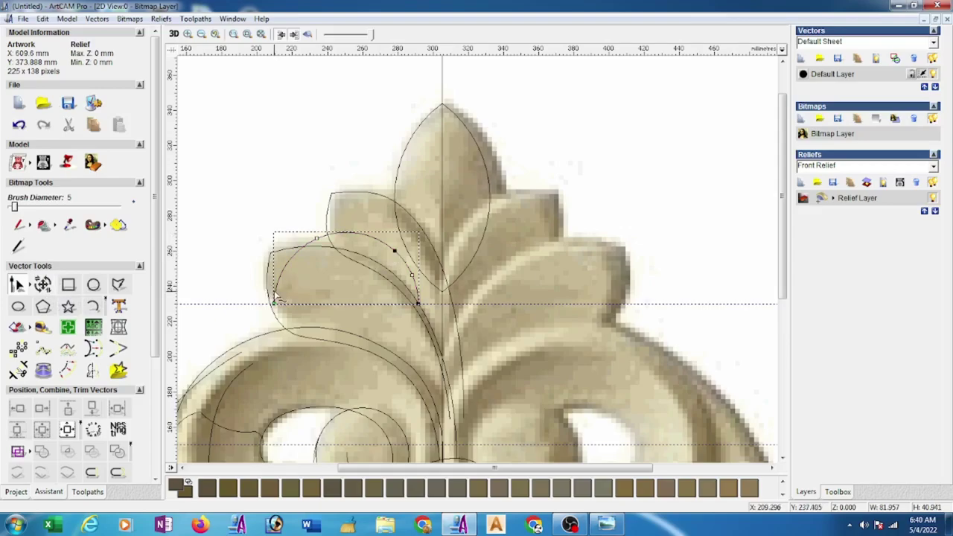
{"action": "left_click", "coordinate": [322, 236]}
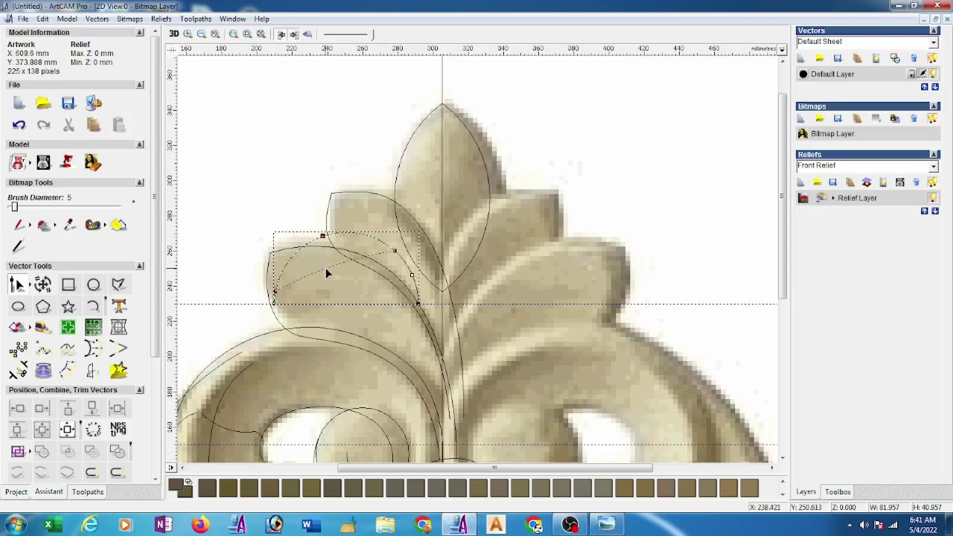
{"action": "left_click_drag", "start_coordinate": [326, 273], "coordinate": [392, 265]}
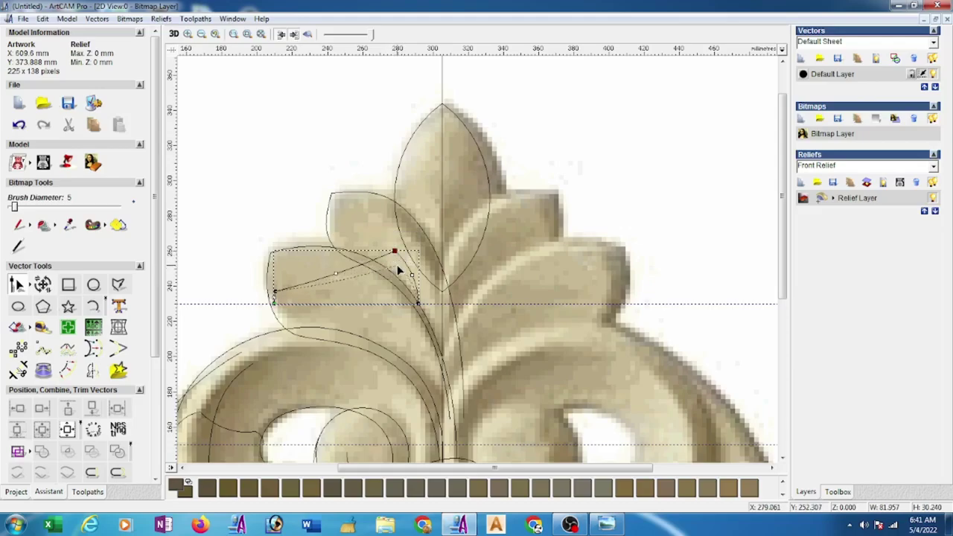
{"action": "left_click", "coordinate": [396, 264]}
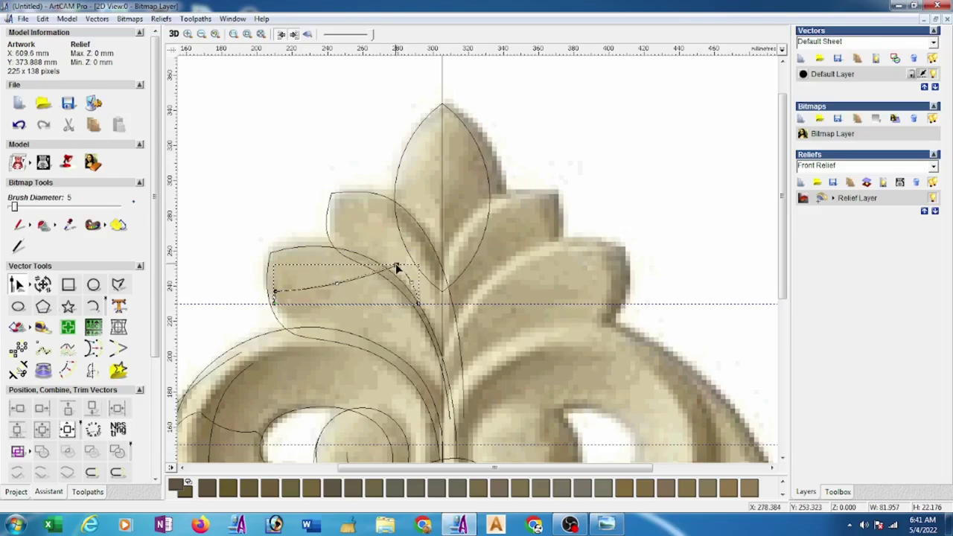
{"action": "left_click_drag", "start_coordinate": [396, 266], "coordinate": [392, 260]}
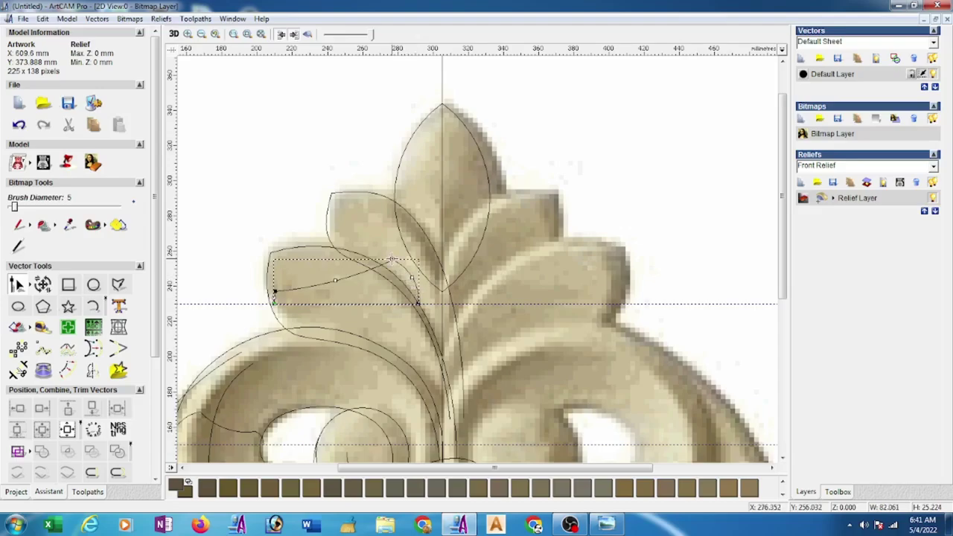
Reposition the curve's right end and bend, and drop its lower-left end onto the leaf edge
{"action": "scroll", "coordinate": [398, 266], "scroll_direction": "up", "scroll_amount": 2}
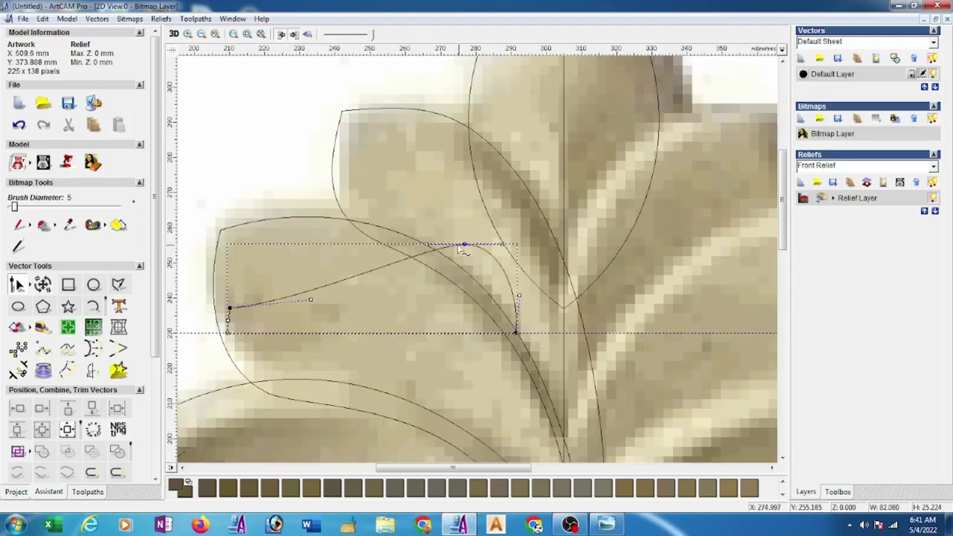
{"action": "mouse_move", "coordinate": [464, 245]}
{"action": "left_mouse_down"}
{"action": "mouse_move", "coordinate": [479, 259]}
{"action": "mouse_move", "coordinate": [428, 268]}
{"action": "left_mouse_up"}
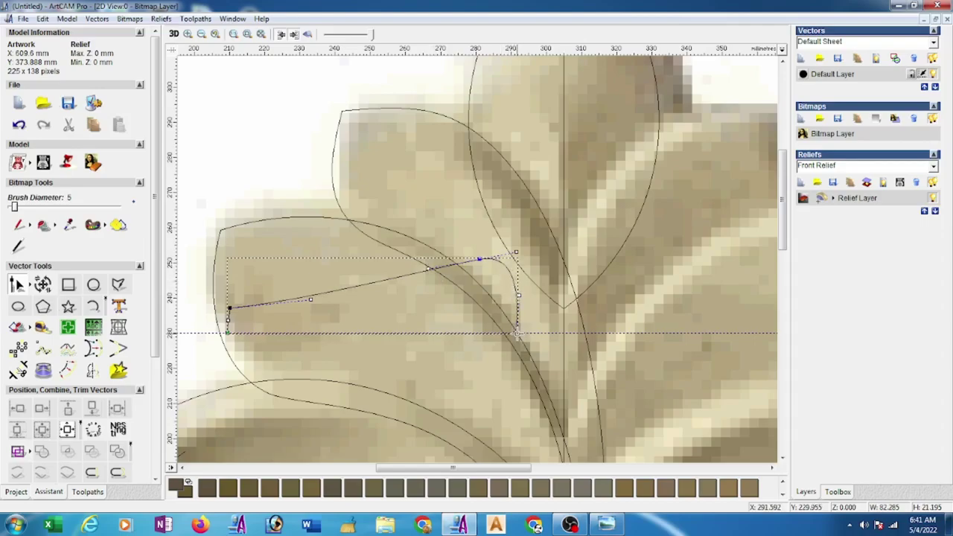
{"action": "left_click_drag", "start_coordinate": [516, 332], "coordinate": [523, 332]}
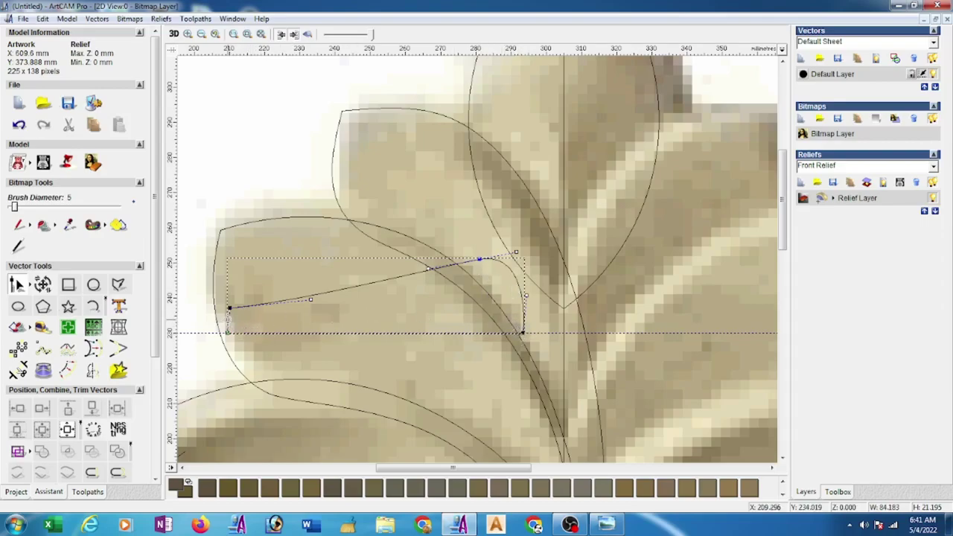
{"action": "left_click", "coordinate": [226, 331]}
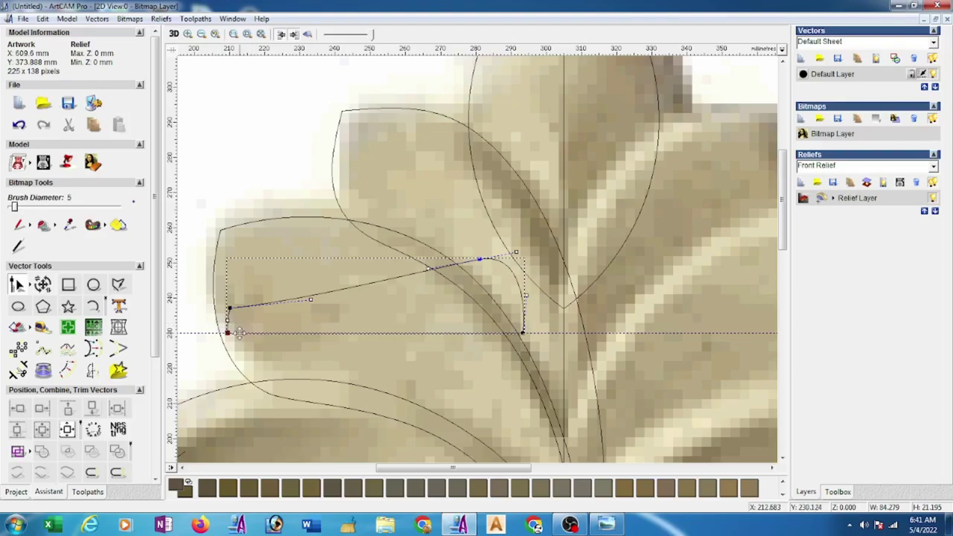
{"action": "left_click_drag", "start_coordinate": [239, 332], "coordinate": [228, 332]}
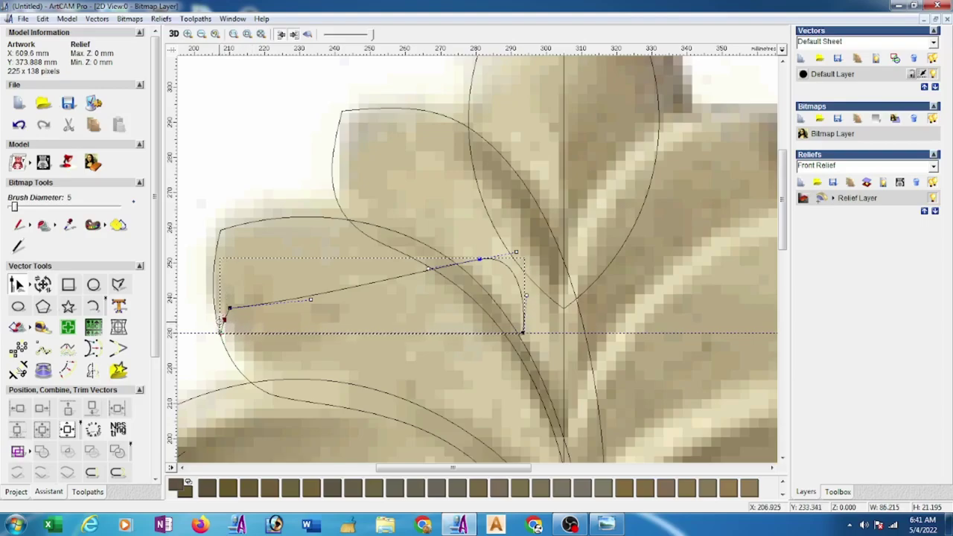
{"action": "left_click_drag", "start_coordinate": [222, 330], "coordinate": [230, 315]}
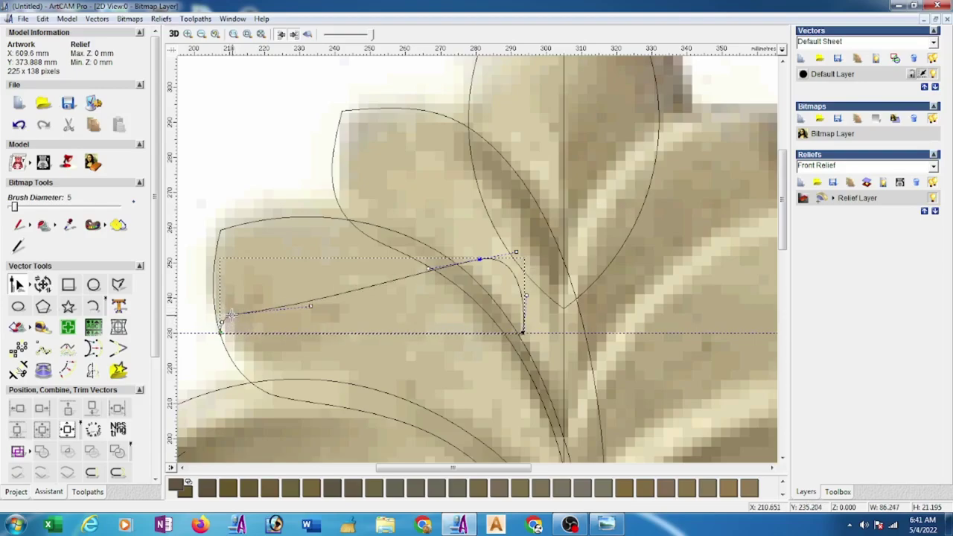
{"action": "scroll", "coordinate": [413, 308], "scroll_direction": "down", "scroll_amount": 1}
{"action": "scroll", "coordinate": [413, 309], "scroll_direction": "down", "scroll_amount": 2}
{"action": "scroll", "coordinate": [414, 306], "scroll_direction": "down", "scroll_amount": 2}
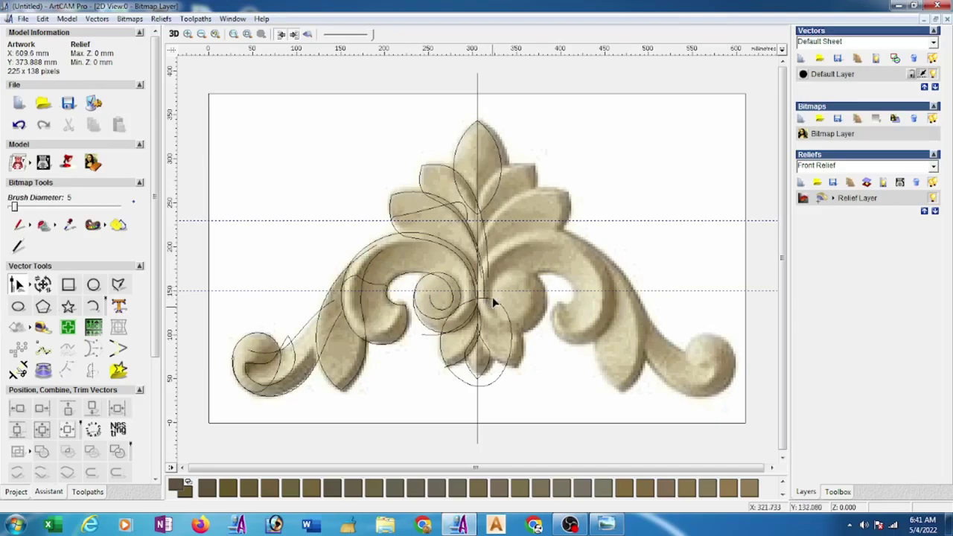
Draw a 27.6 × 6 mm rectangle across the central leaf tip, centred on the centre line
{"action": "scroll", "coordinate": [479, 364], "scroll_direction": "up", "scroll_amount": 2}
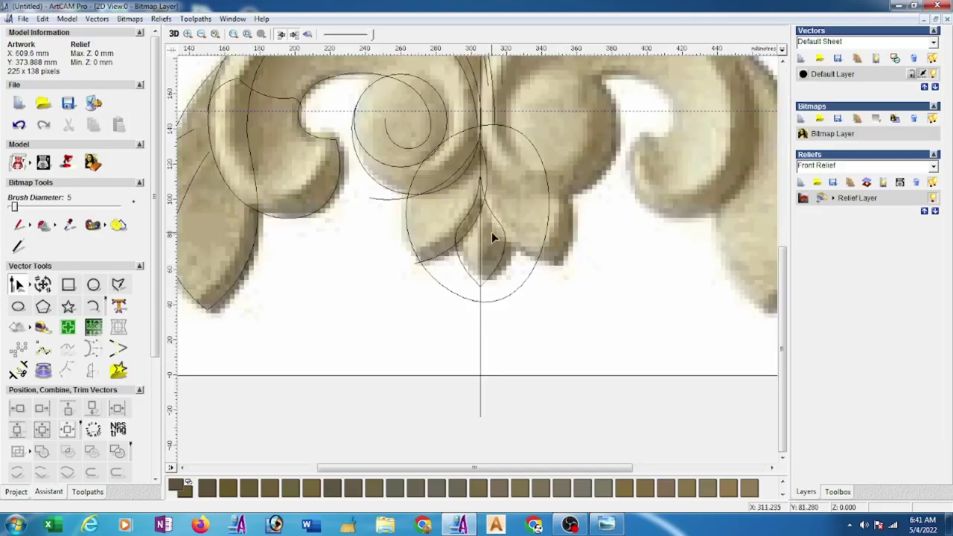
{"action": "scroll", "coordinate": [491, 237], "scroll_direction": "up", "scroll_amount": 2}
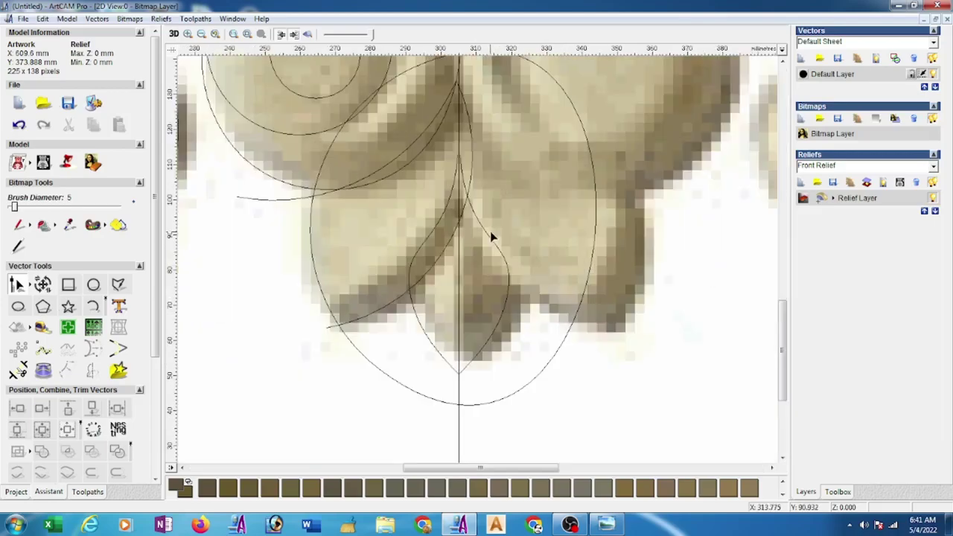
{"action": "left_click", "coordinate": [68, 284]}
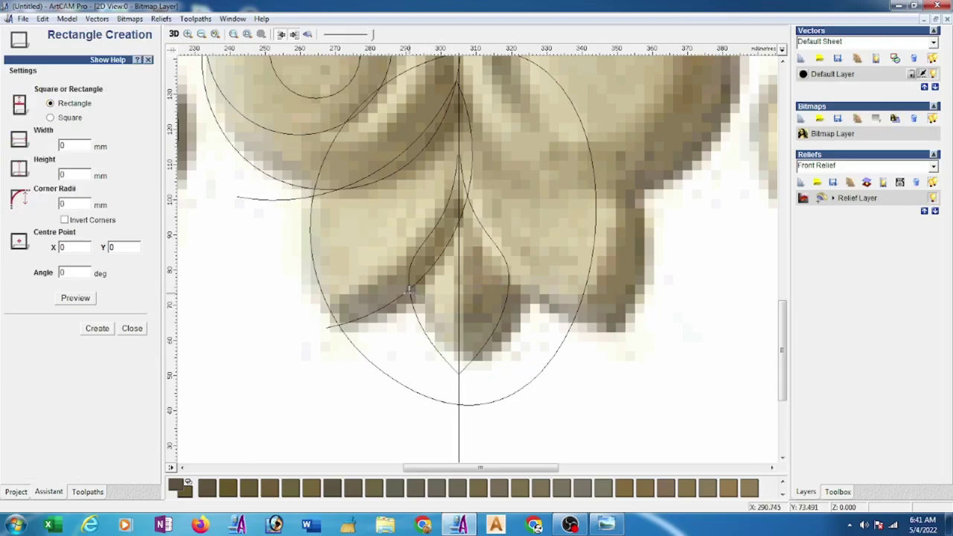
{"action": "left_click_drag", "start_coordinate": [409, 292], "coordinate": [506, 272]}
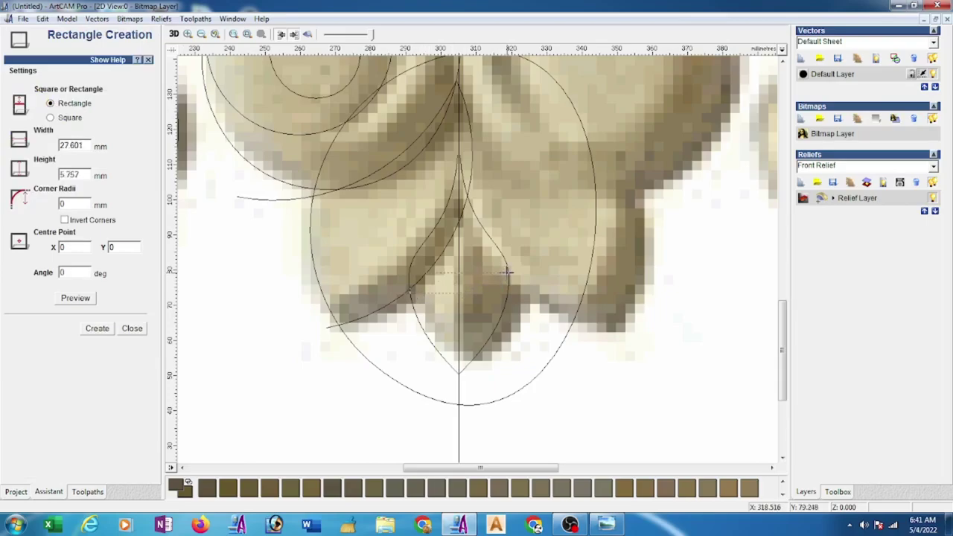
{"action": "double_click", "coordinate": [69, 174]}
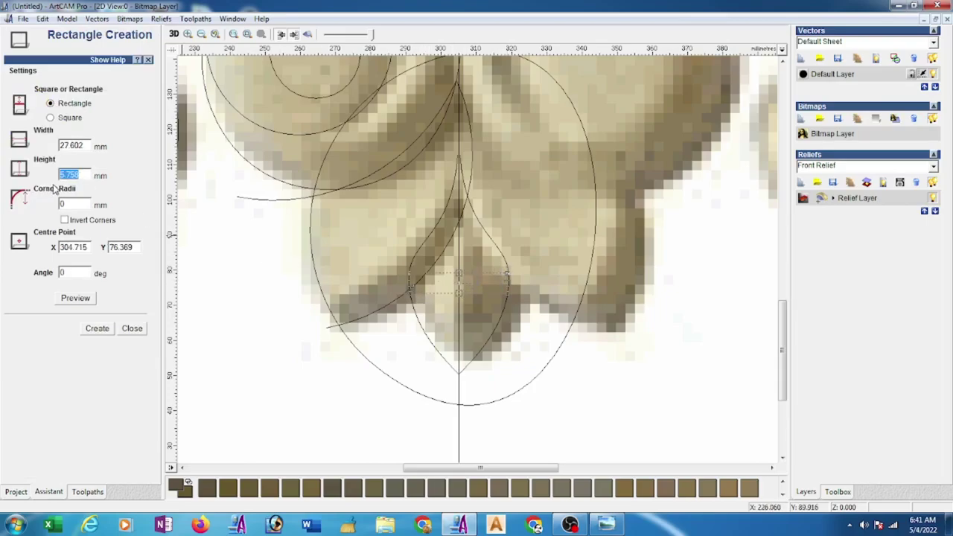
{"action": "type", "text": "6"}
{"action": "left_click", "coordinate": [98, 330]}
{"action": "left_click", "coordinate": [132, 328]}
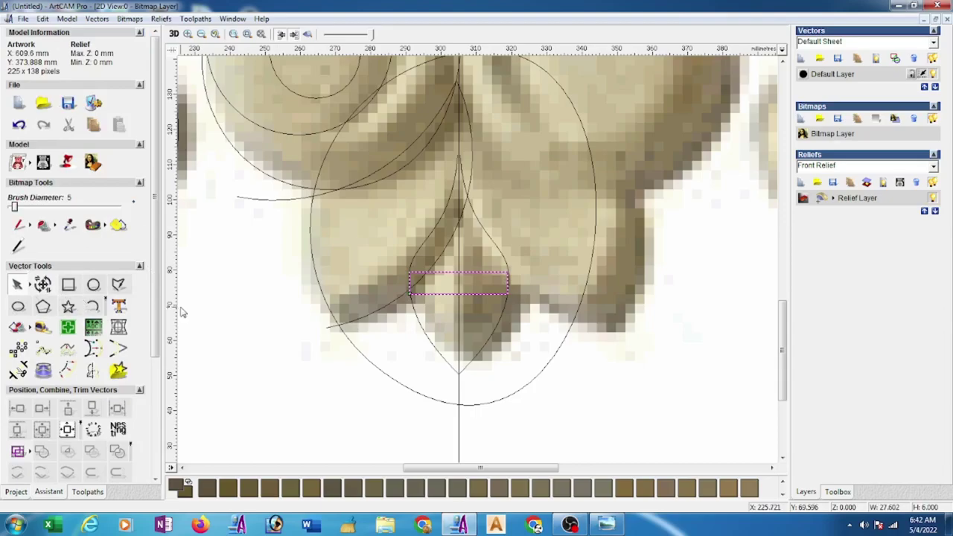
Bend the rectangle's top edge into an arc and adjust its left and right handles
{"action": "left_click", "coordinate": [421, 294]}
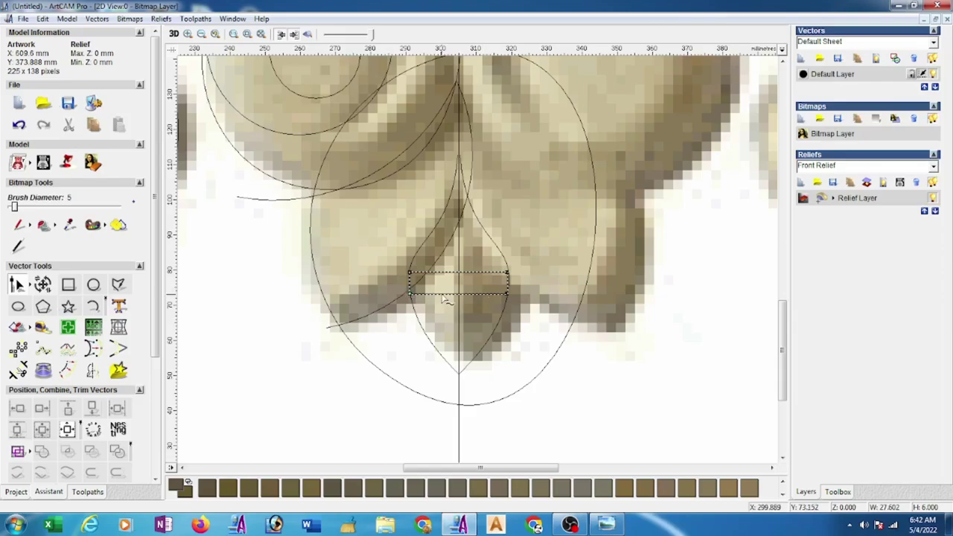
{"action": "left_click", "coordinate": [440, 295]}
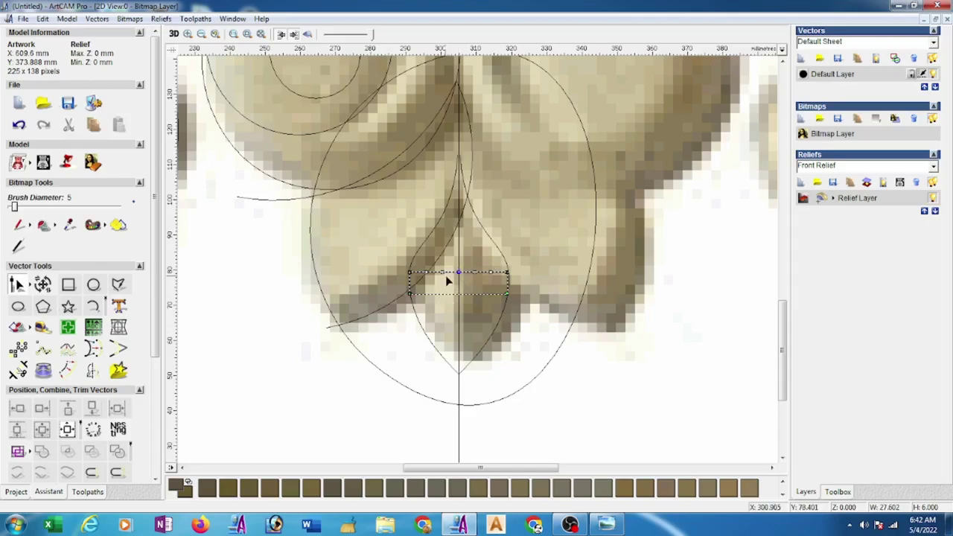
{"action": "left_click", "coordinate": [409, 273]}
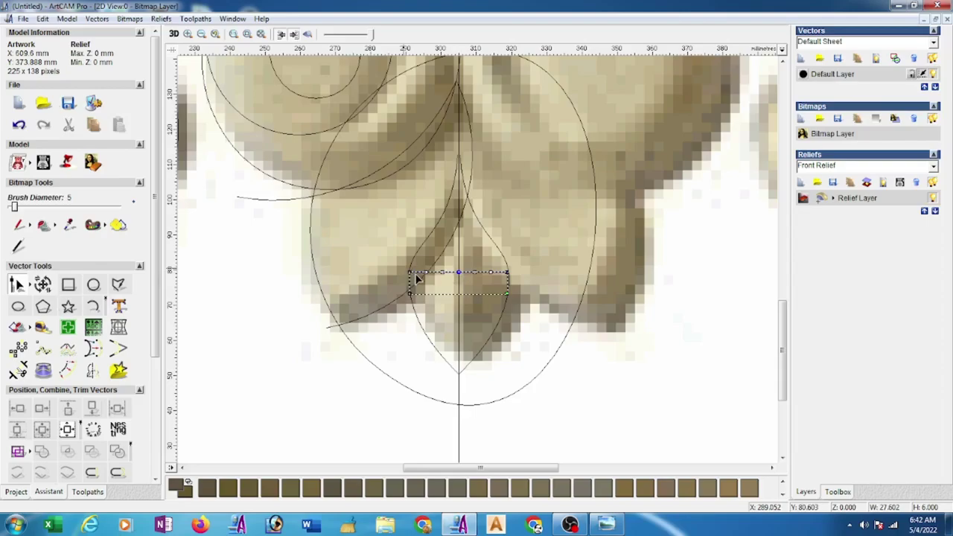
{"action": "left_click", "coordinate": [507, 273], "text": "shift"}
{"action": "left_click_drag", "start_coordinate": [410, 272], "coordinate": [476, 287]}
{"action": "scroll", "coordinate": [442, 282], "scroll_direction": "up", "scroll_amount": 2}
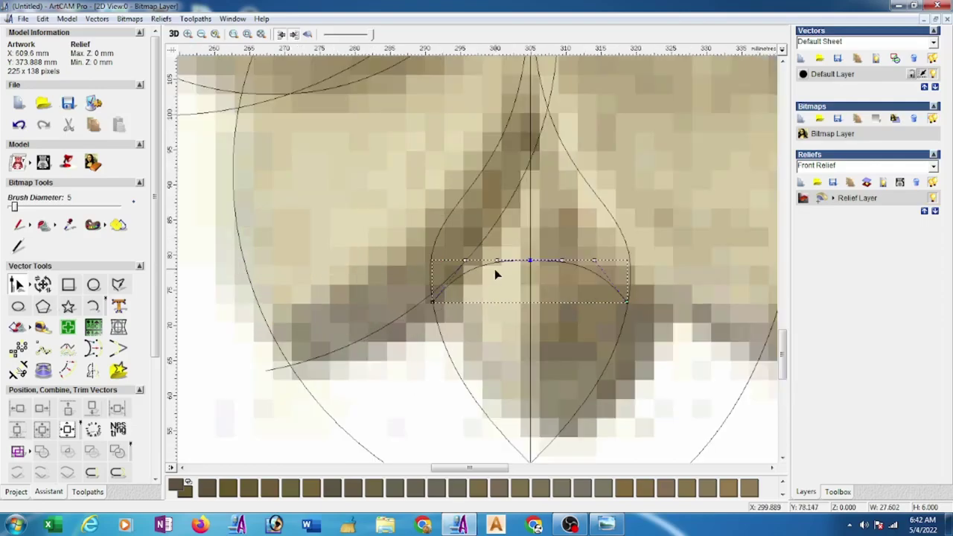
{"action": "left_click_drag", "start_coordinate": [464, 260], "coordinate": [498, 279]}
{"action": "left_click", "coordinate": [588, 261]}
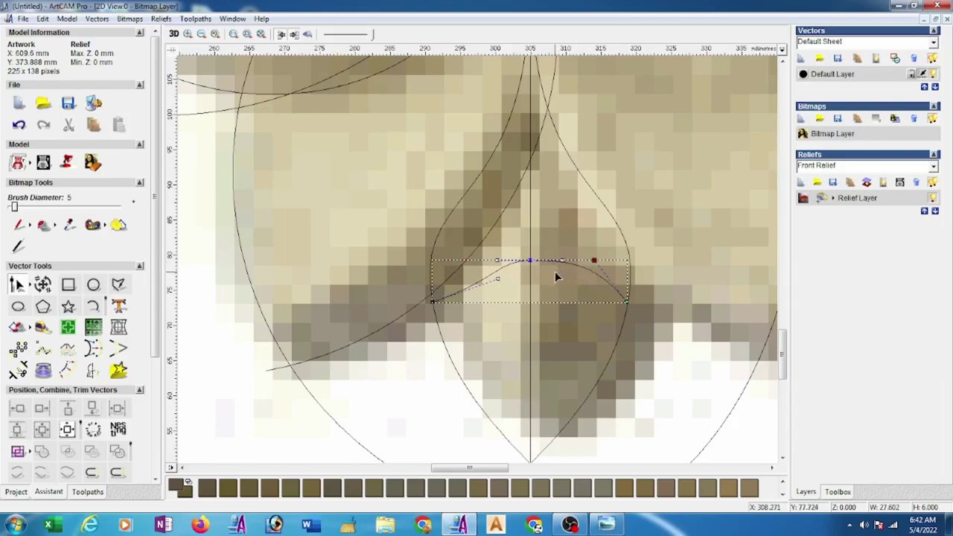
{"action": "left_click_drag", "start_coordinate": [593, 260], "coordinate": [551, 273]}
Insert extra nodes, make the corner span a bezier, and refine the curve into a peak
{"action": "key", "text": "i"}
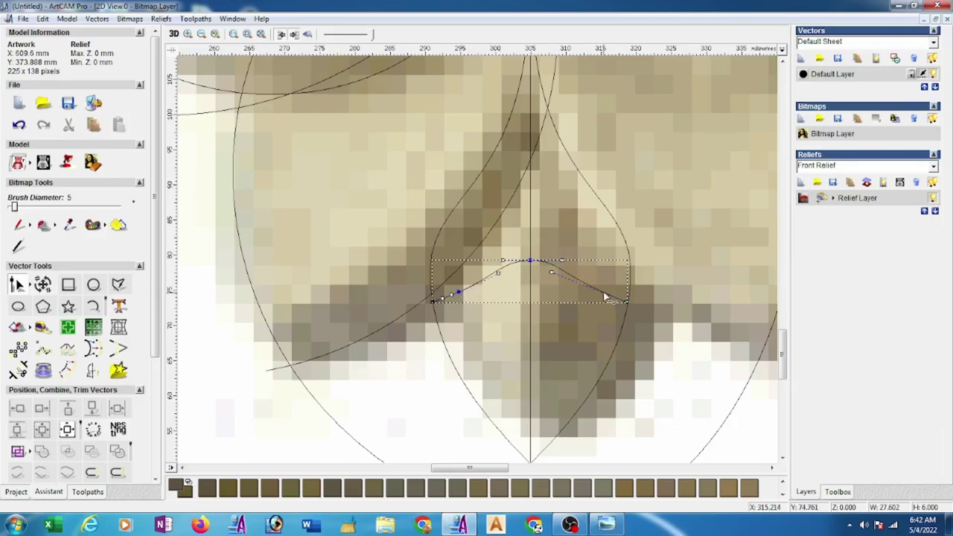
{"action": "key", "text": "i"}
{"action": "scroll", "coordinate": [462, 298], "scroll_direction": "up", "scroll_amount": 2}
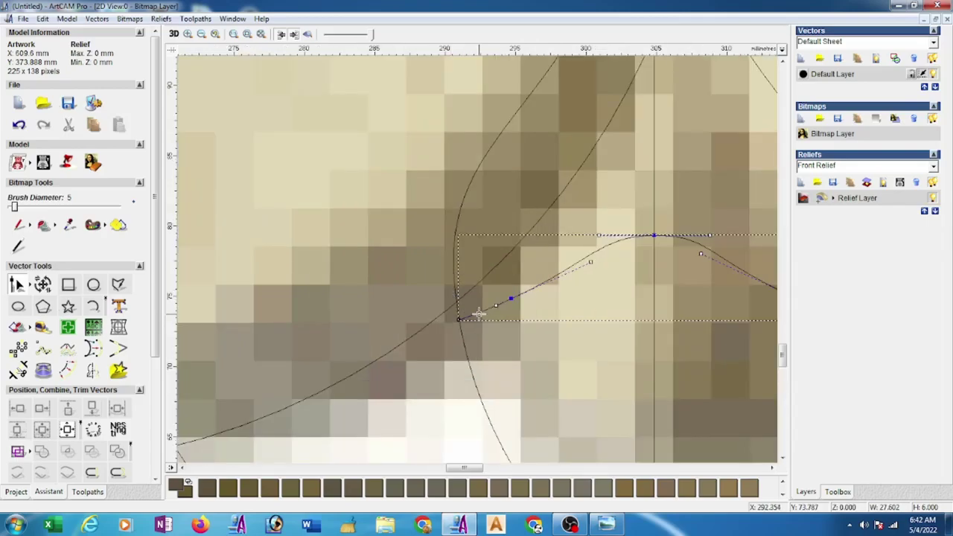
{"action": "key", "text": "b"}
{"action": "mouse_move", "coordinate": [512, 299]}
{"action": "left_mouse_down"}
{"action": "mouse_move", "coordinate": [541, 273]}
{"action": "mouse_move", "coordinate": [459, 293]}
{"action": "left_mouse_up"}
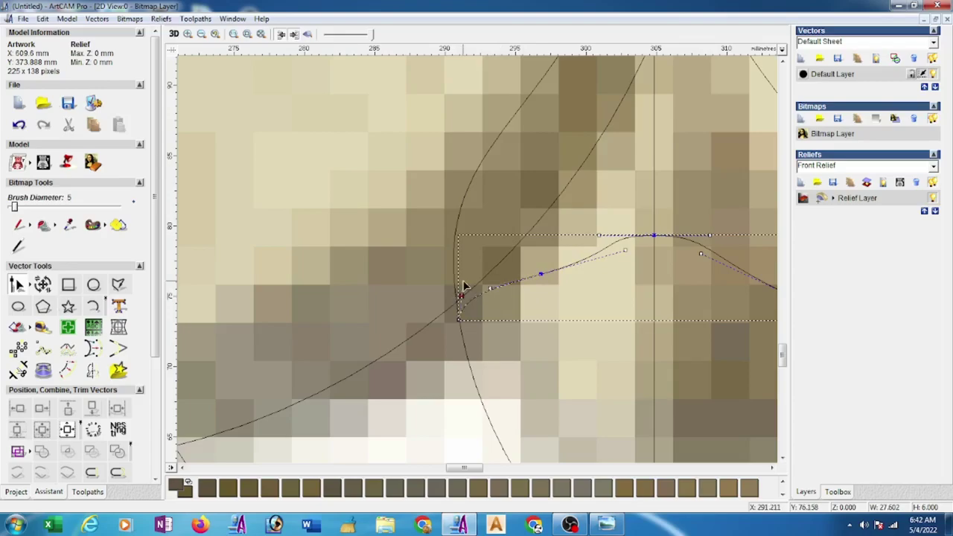
{"action": "left_click_drag", "start_coordinate": [459, 294], "coordinate": [462, 281]}
{"action": "left_click_drag", "start_coordinate": [597, 237], "coordinate": [623, 234]}
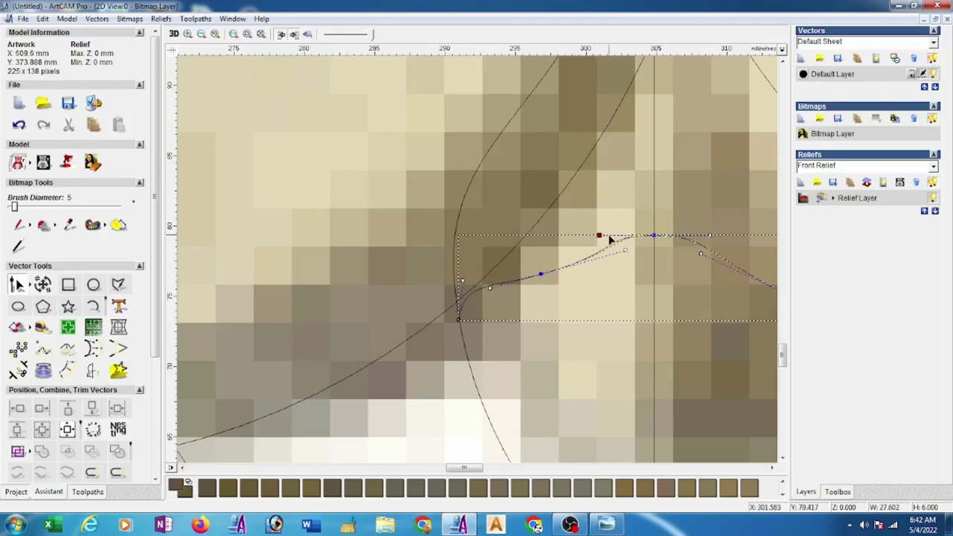
{"action": "scroll", "coordinate": [625, 260], "scroll_direction": "down", "scroll_amount": 2}
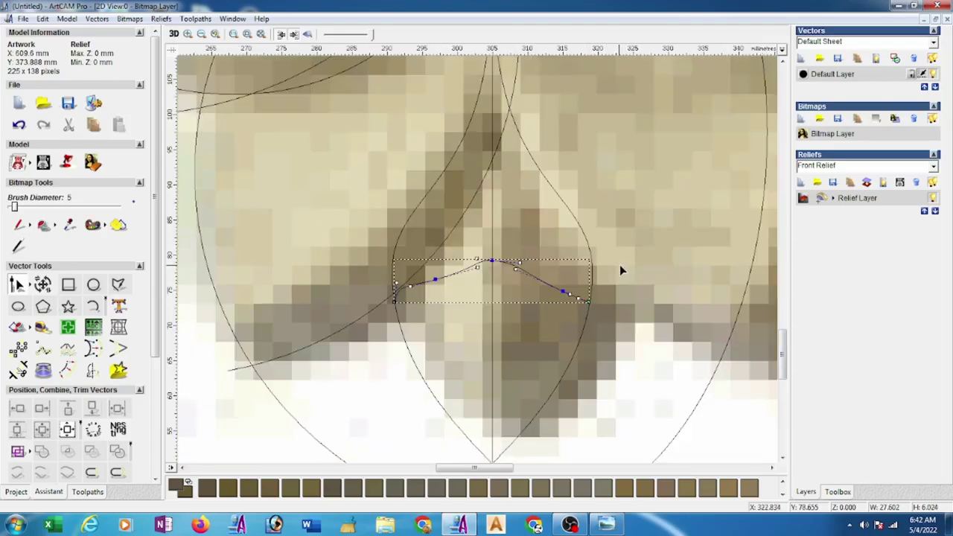
{"action": "scroll", "coordinate": [480, 265], "scroll_direction": "up", "scroll_amount": 2}
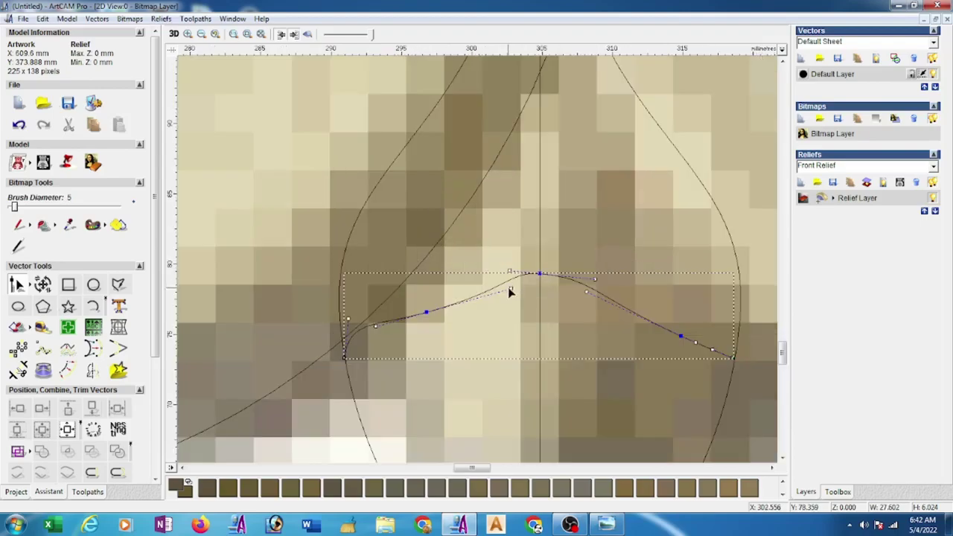
{"action": "mouse_move", "coordinate": [511, 292]}
{"action": "left_mouse_down"}
{"action": "mouse_move", "coordinate": [520, 289]}
{"action": "mouse_move", "coordinate": [517, 271]}
{"action": "left_mouse_up"}
Trim away the right half of the arch curve
{"action": "left_click", "coordinate": [17, 370]}
{"action": "left_click", "coordinate": [639, 322]}
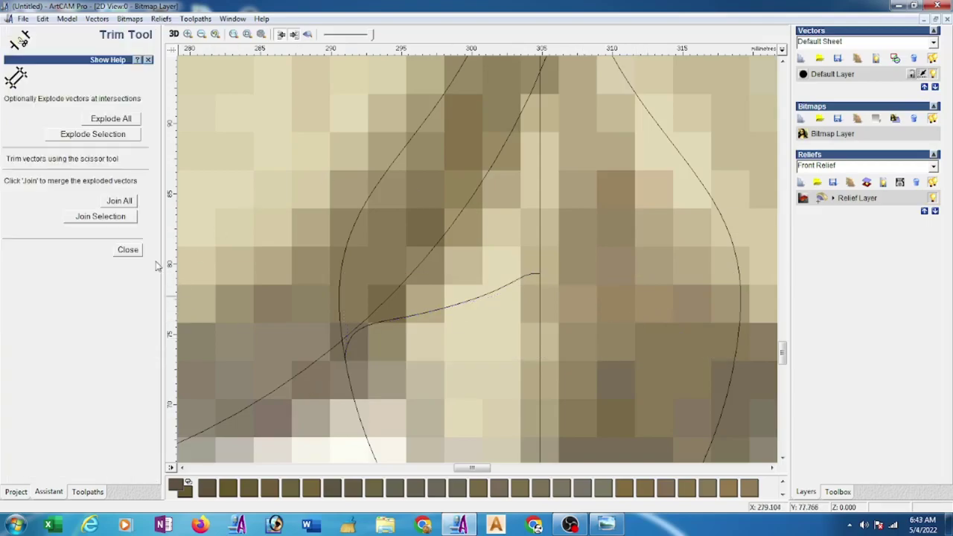
{"action": "left_click", "coordinate": [127, 249]}
Mirror a copy of the left half to the right and join both halves into one curve
{"action": "left_click", "coordinate": [441, 313]}
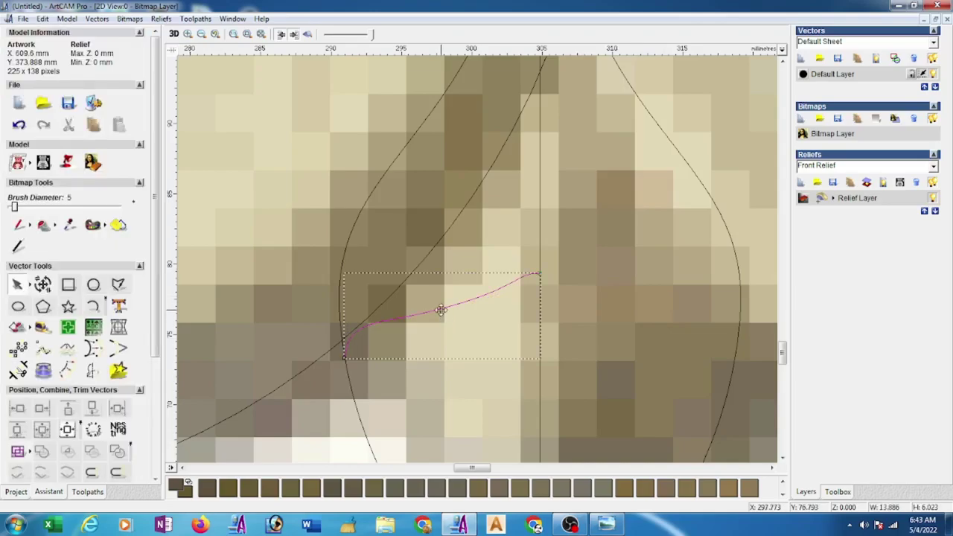
{"action": "left_click", "coordinate": [93, 372]}
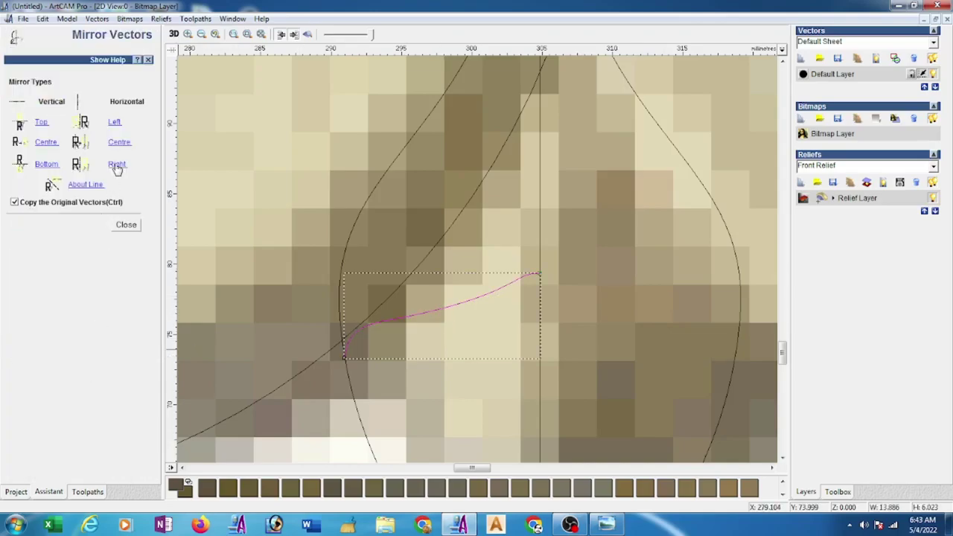
{"action": "left_click", "coordinate": [114, 165]}
{"action": "left_click", "coordinate": [126, 226]}
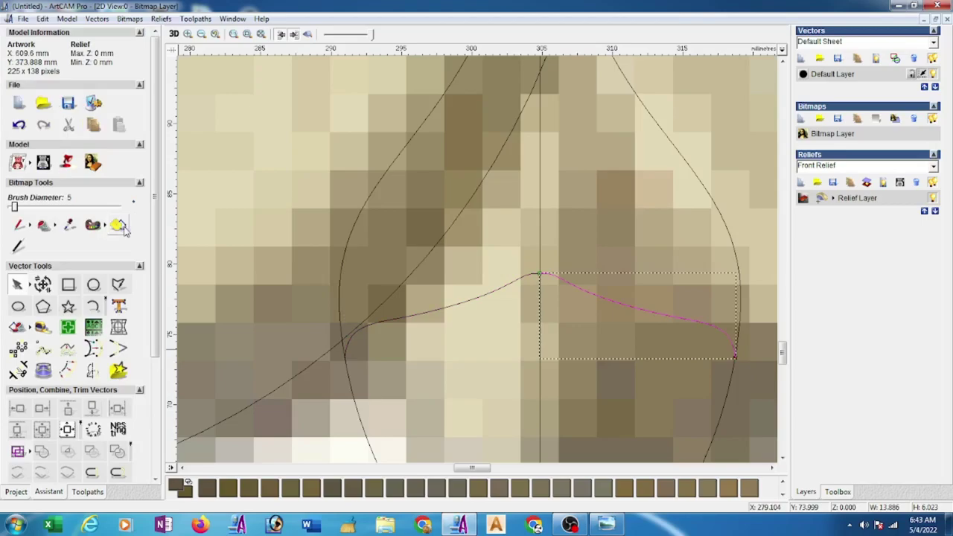
{"action": "left_click", "coordinate": [488, 299], "text": "shift"}
{"action": "right_click", "coordinate": [487, 296]}
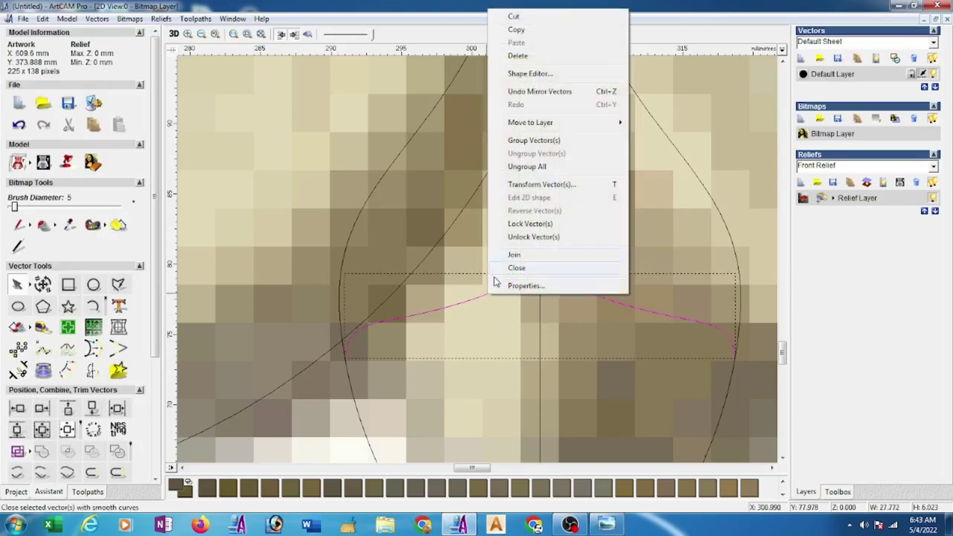
{"action": "left_click", "coordinate": [510, 257]}
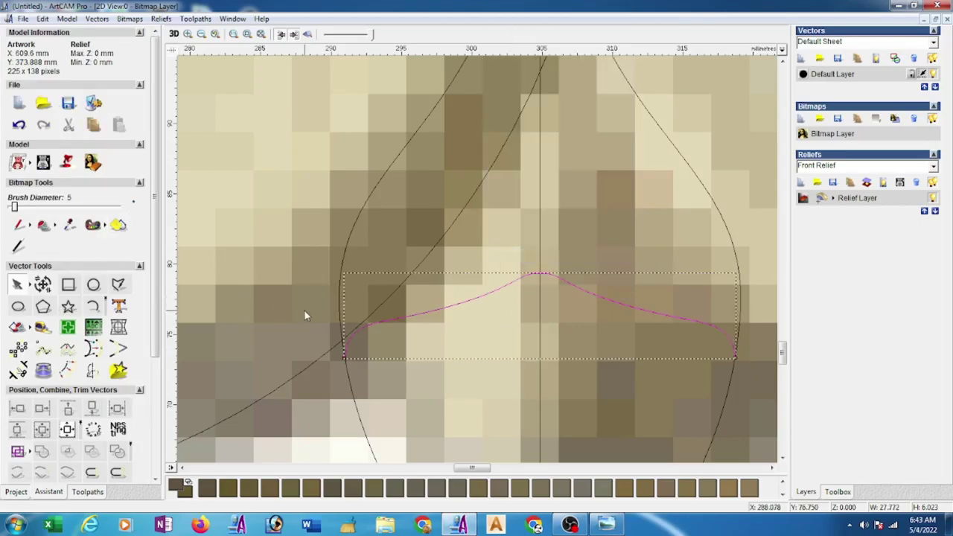
Try raising the joined curve's peak node, then undo that change
{"action": "key", "text": "n"}
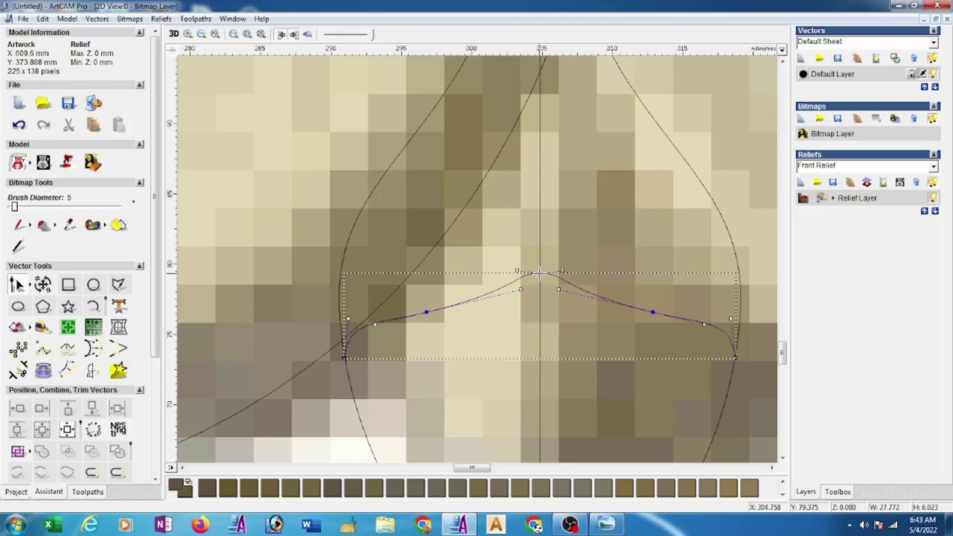
{"action": "scroll", "coordinate": [541, 275], "scroll_direction": "up", "scroll_amount": 2}
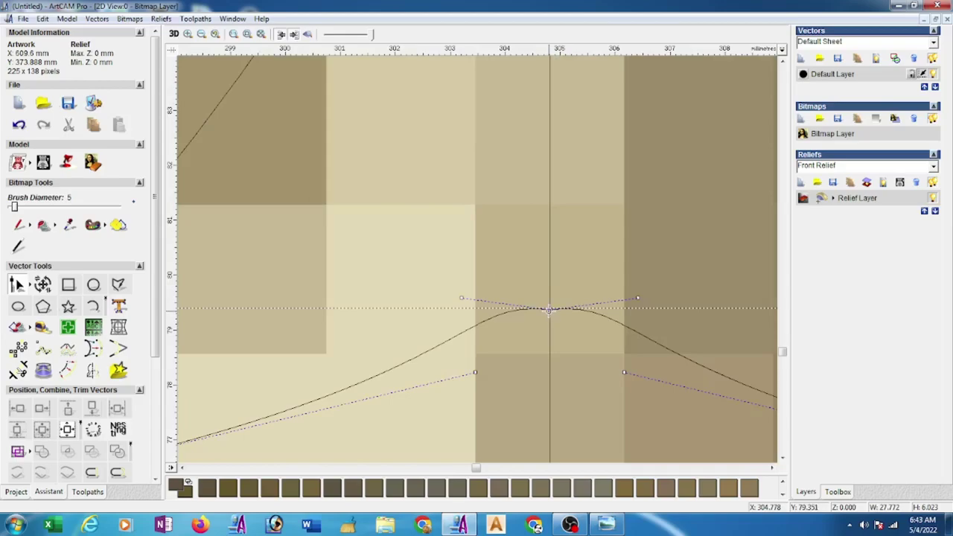
{"action": "left_click", "coordinate": [549, 309]}
{"action": "left_click", "coordinate": [540, 325]}
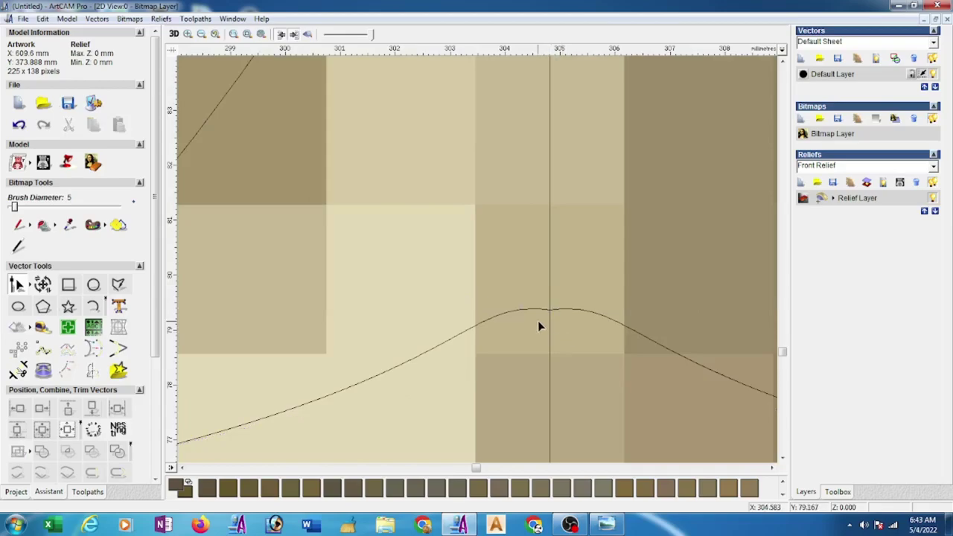
{"action": "left_click", "coordinate": [557, 308]}
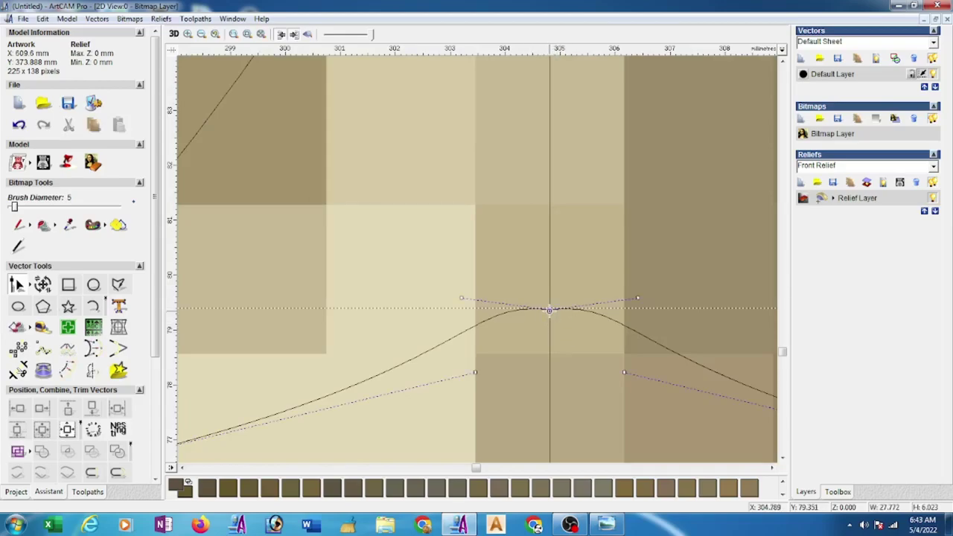
{"action": "left_click_drag", "start_coordinate": [549, 308], "coordinate": [554, 280]}
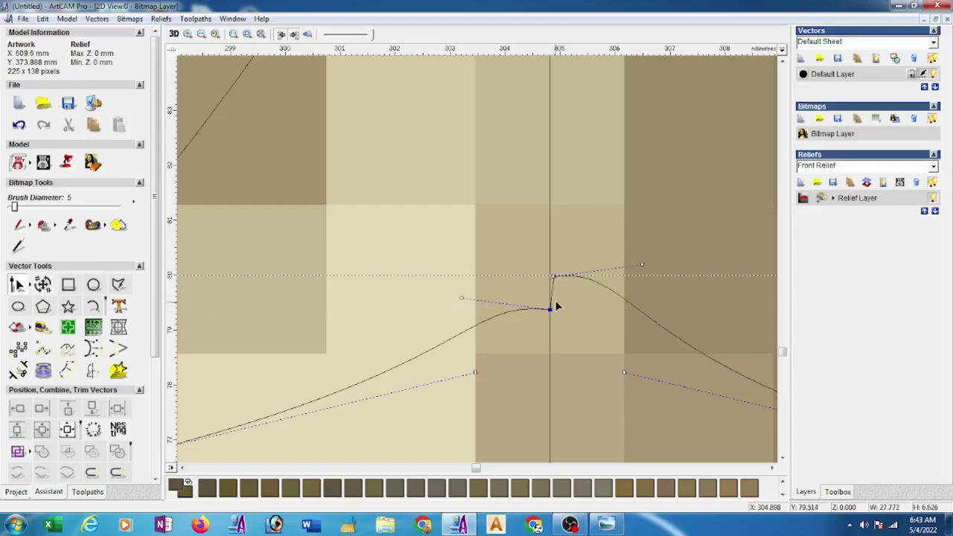
{"action": "key", "text": "ctrl+z"}
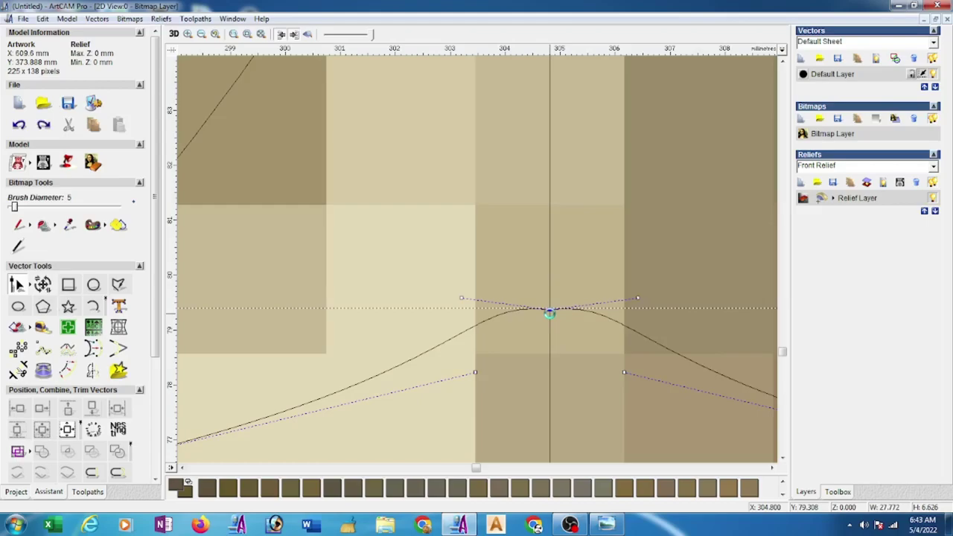
{"action": "left_click", "coordinate": [554, 336]}
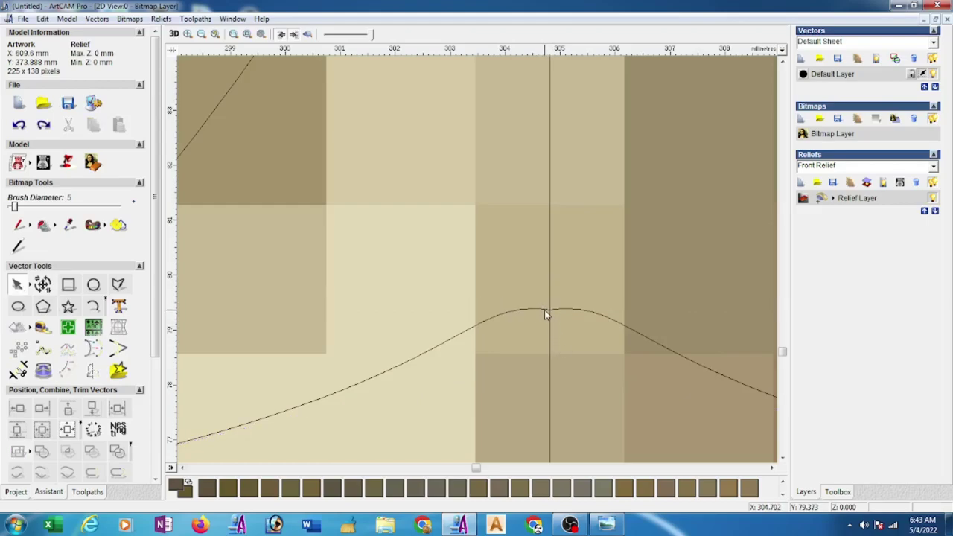
Lower both peak handles equally so the centre-line peak is smooth and symmetric
{"action": "left_click", "coordinate": [543, 310]}
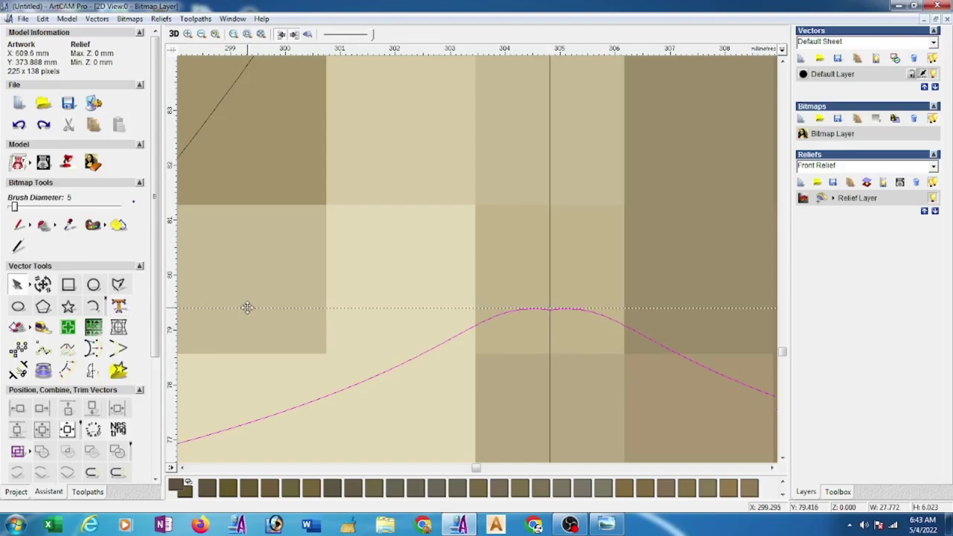
{"action": "key", "text": "n"}
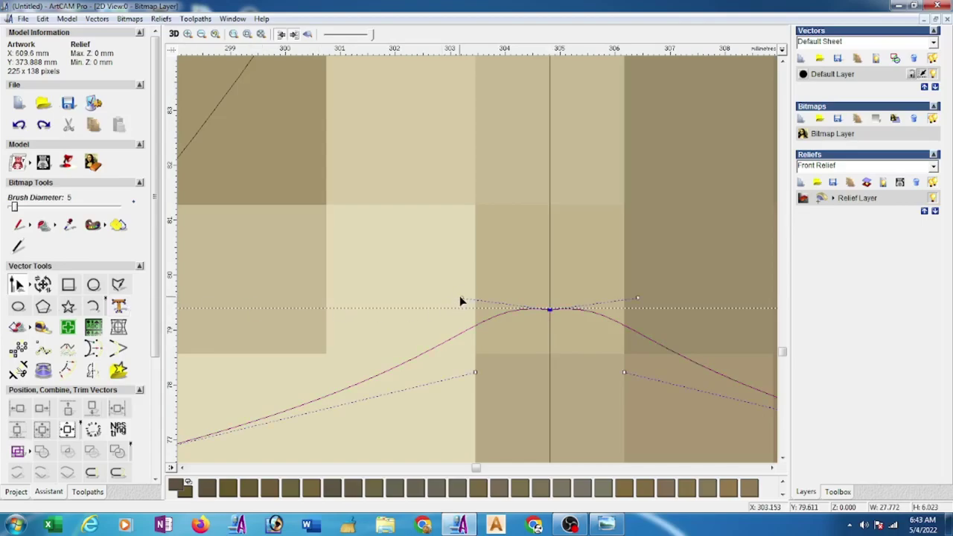
{"action": "left_click_drag", "start_coordinate": [460, 297], "coordinate": [459, 316]}
{"action": "left_click_drag", "start_coordinate": [638, 298], "coordinate": [644, 316]}
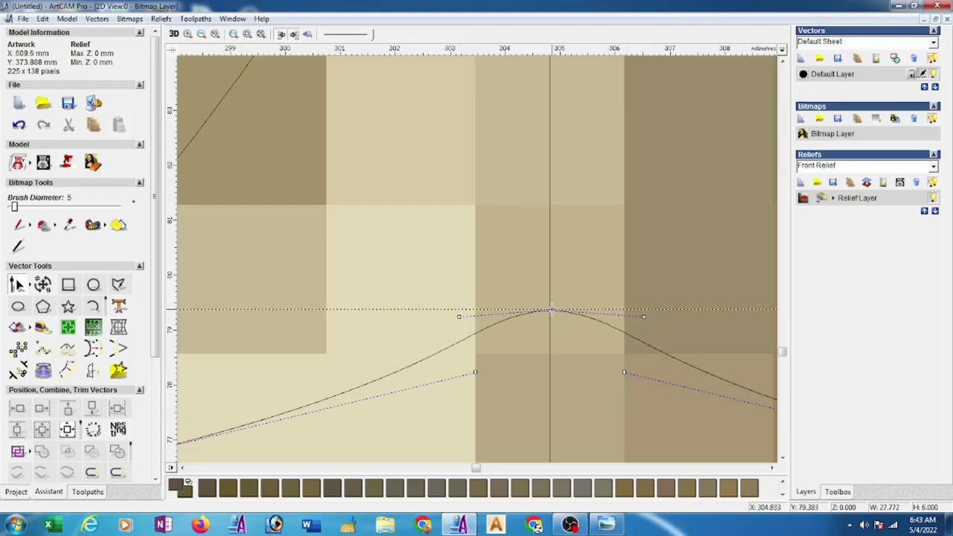
{"action": "left_click", "coordinate": [549, 310]}
{"action": "scroll", "coordinate": [588, 270], "scroll_direction": "down", "scroll_amount": 3}
{"action": "scroll", "coordinate": [543, 276], "scroll_direction": "down", "scroll_amount": 2}
{"action": "scroll", "coordinate": [539, 282], "scroll_direction": "down", "scroll_amount": 3}
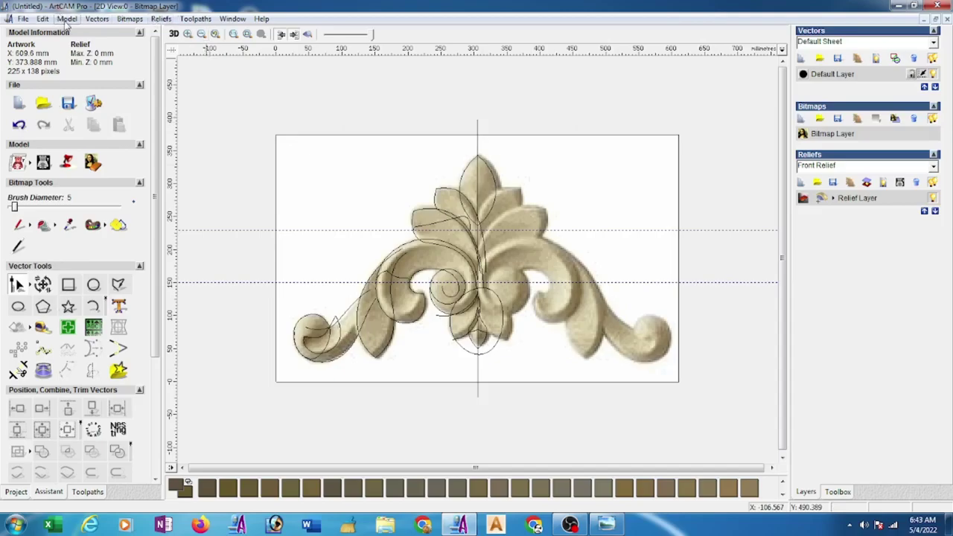
Raise the model resolution to 4282 × 2626 and tile the 2D and 3D views vertically
{"action": "left_click", "coordinate": [66, 20]}
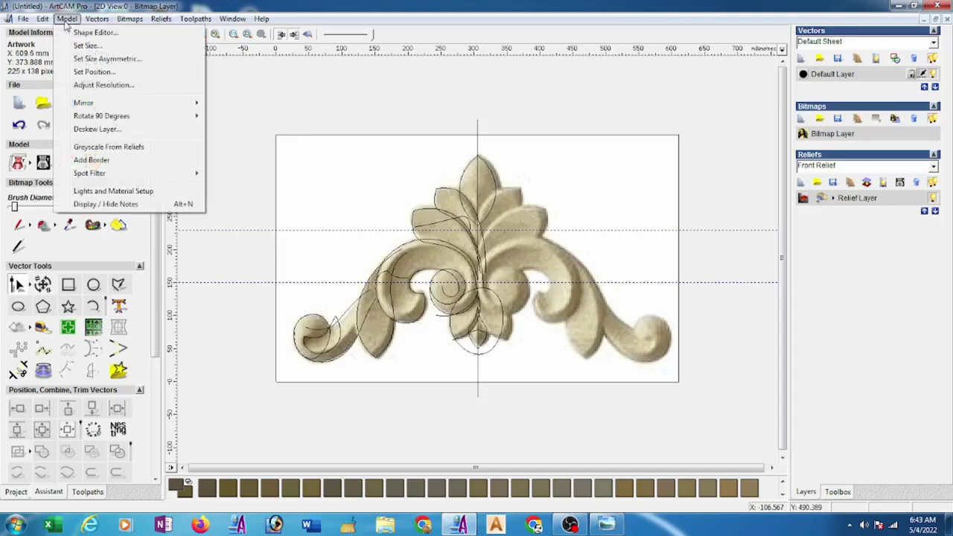
{"action": "left_click", "coordinate": [104, 85]}
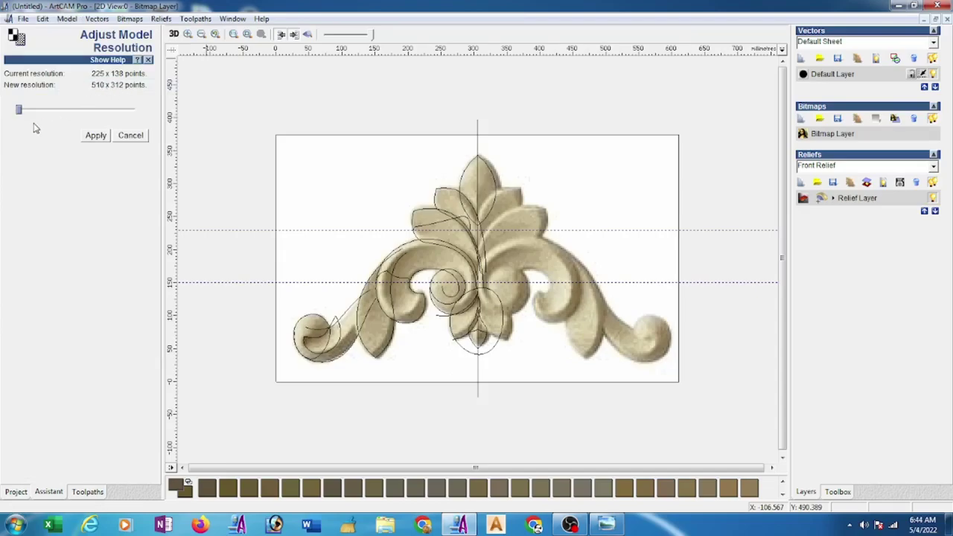
{"action": "left_click_drag", "start_coordinate": [19, 111], "coordinate": [140, 112]}
{"action": "left_click_drag", "start_coordinate": [132, 109], "coordinate": [103, 113]}
{"action": "left_click_drag", "start_coordinate": [104, 113], "coordinate": [99, 117]}
{"action": "left_click", "coordinate": [95, 136]}
{"action": "left_click", "coordinate": [525, 288]}
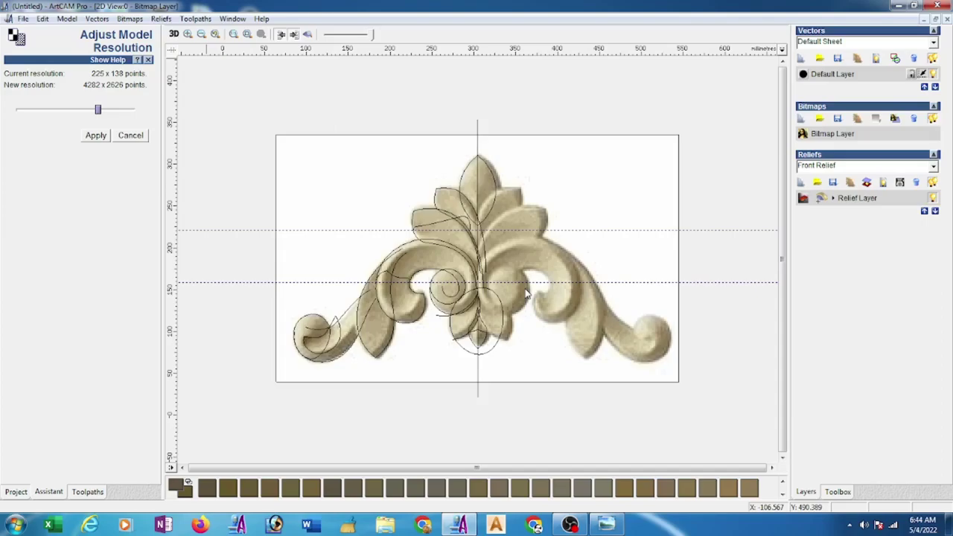
{"action": "left_click", "coordinate": [230, 19]}
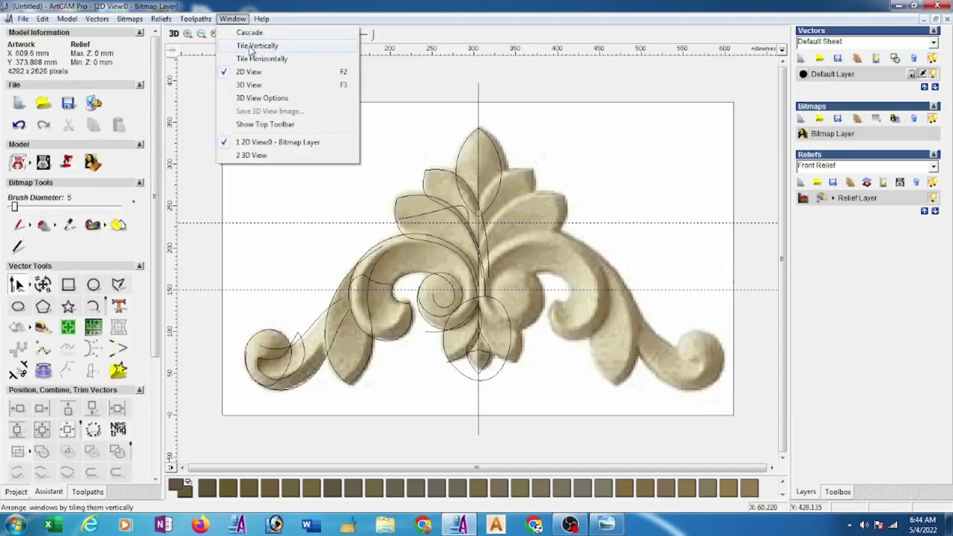
{"action": "left_click", "coordinate": [250, 47]}
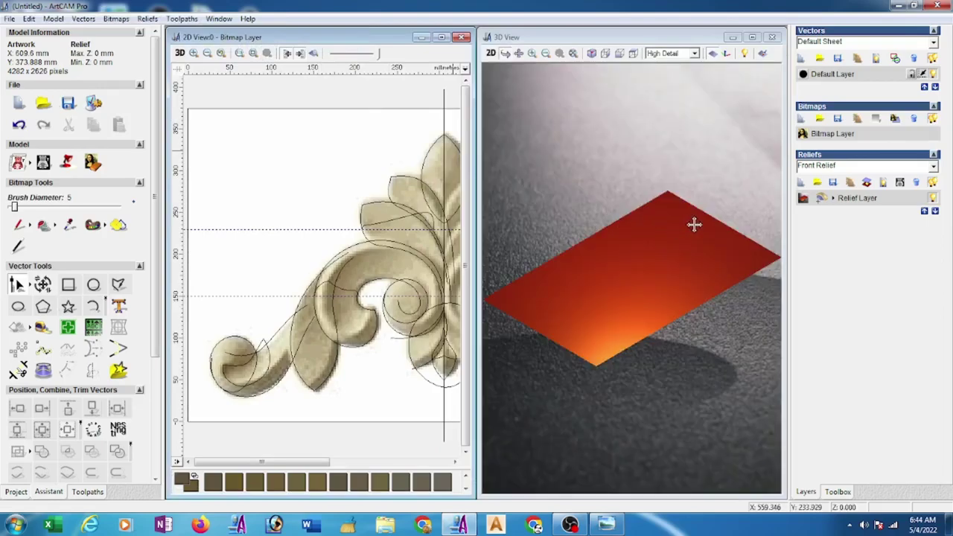
Turn the 3D view front-on and select the two arcs under the central leaf
{"action": "mouse_move", "coordinate": [693, 223]}
{"action": "left_mouse_down"}
{"action": "mouse_move", "coordinate": [702, 331]}
{"action": "mouse_move", "coordinate": [663, 380]}
{"action": "mouse_move", "coordinate": [638, 385]}
{"action": "left_mouse_up"}
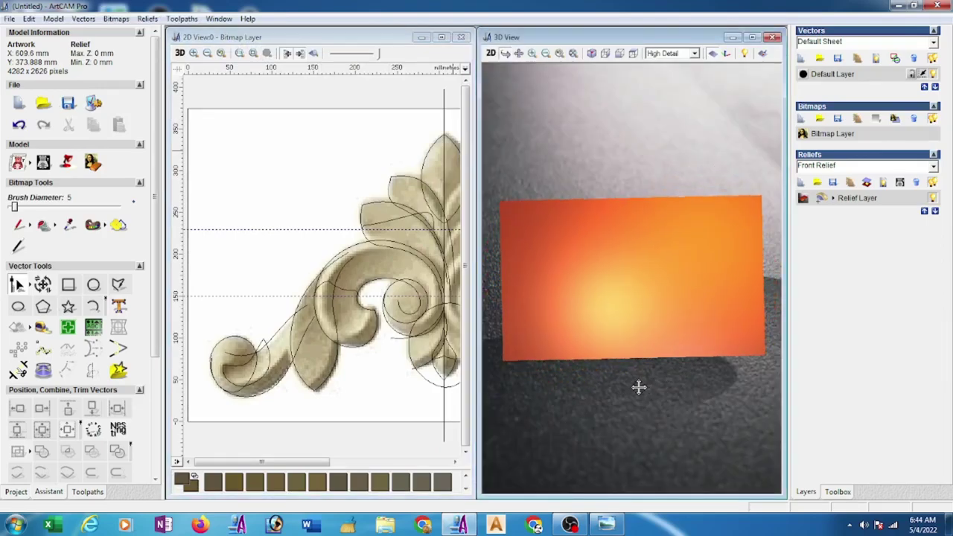
{"action": "left_click", "coordinate": [332, 179]}
{"action": "scroll", "coordinate": [332, 179], "scroll_direction": "down", "scroll_amount": 1}
{"action": "scroll", "coordinate": [320, 216], "scroll_direction": "up", "scroll_amount": 1}
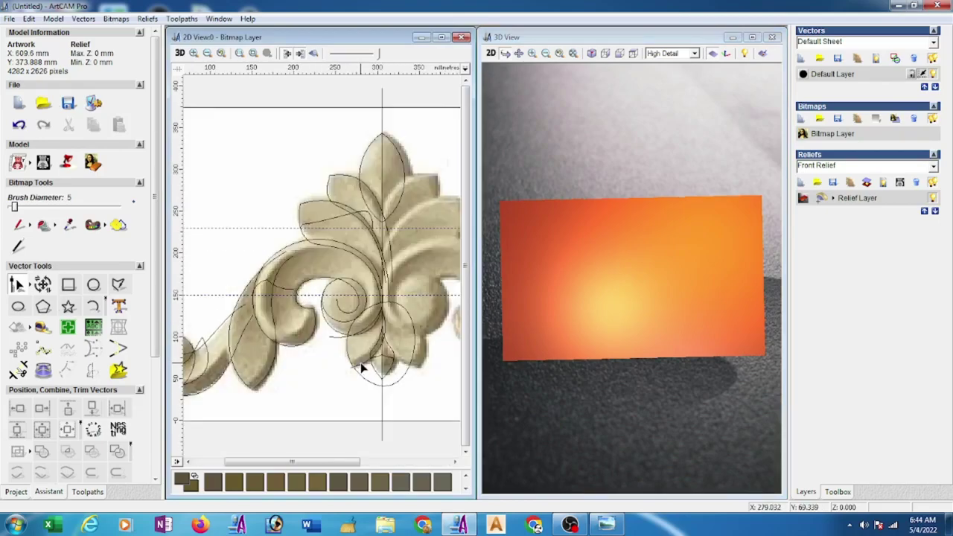
{"action": "left_click", "coordinate": [333, 337]}
{"action": "left_click", "coordinate": [336, 338]}
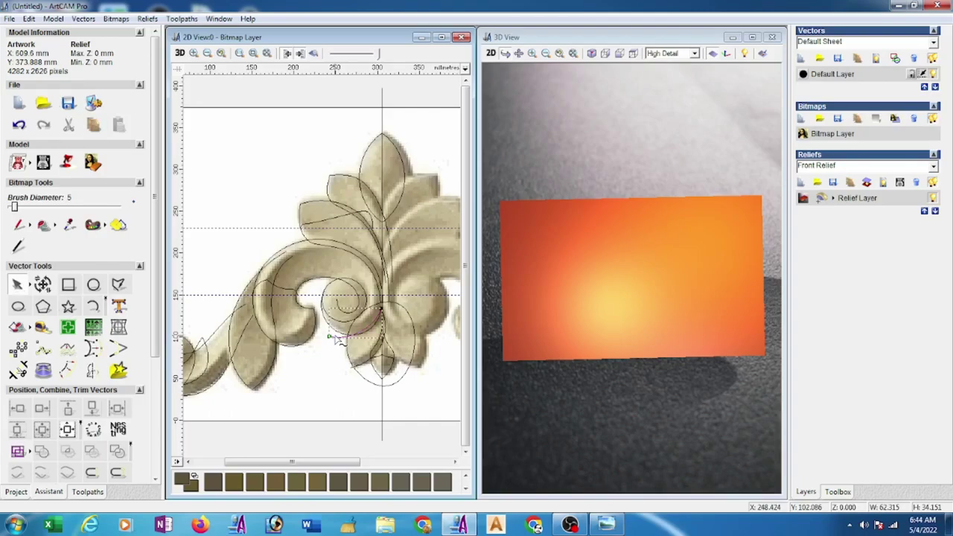
{"action": "left_click", "coordinate": [335, 340]}
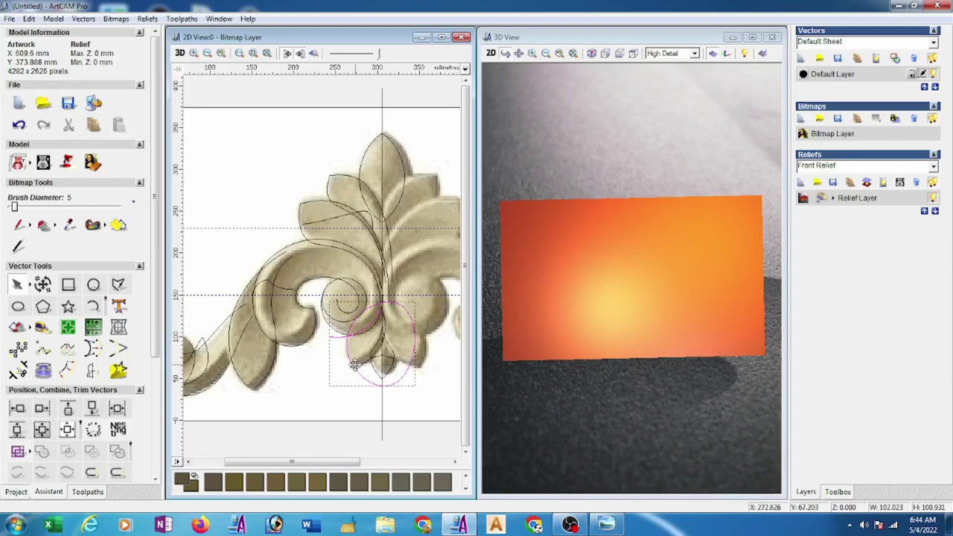
{"action": "left_click", "coordinate": [348, 370]}
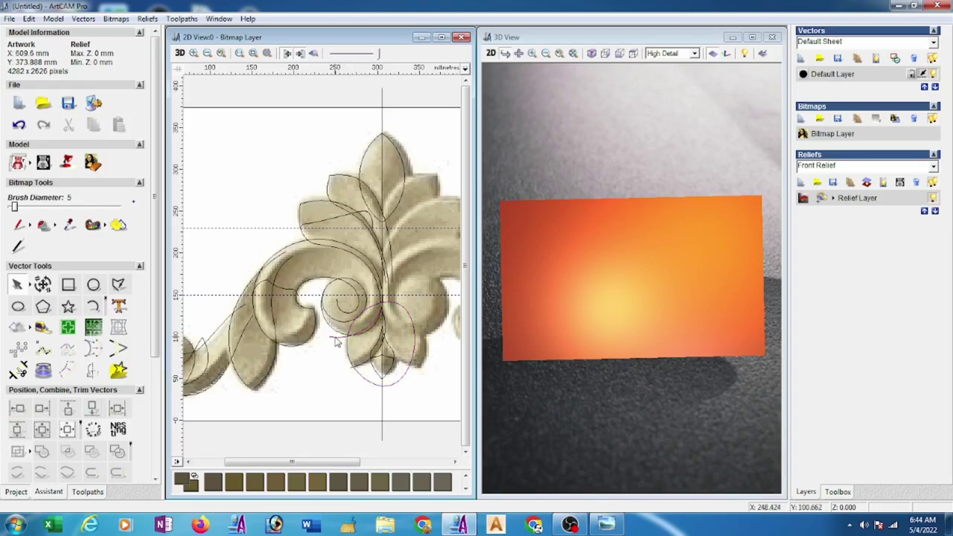
{"action": "left_click", "coordinate": [342, 354]}
{"action": "left_click", "coordinate": [361, 369], "text": "shift"}
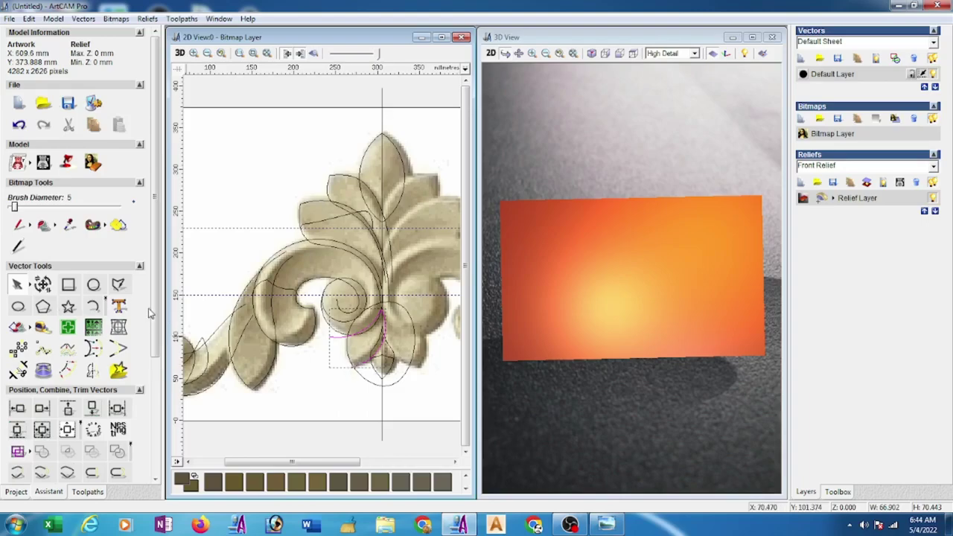
Start a Two Rail Sweep using the selected arcs as rails
{"action": "scroll", "coordinate": [148, 313], "scroll_direction": "down", "scroll_amount": 3}
{"action": "scroll", "coordinate": [149, 314], "scroll_direction": "down", "scroll_amount": 1}
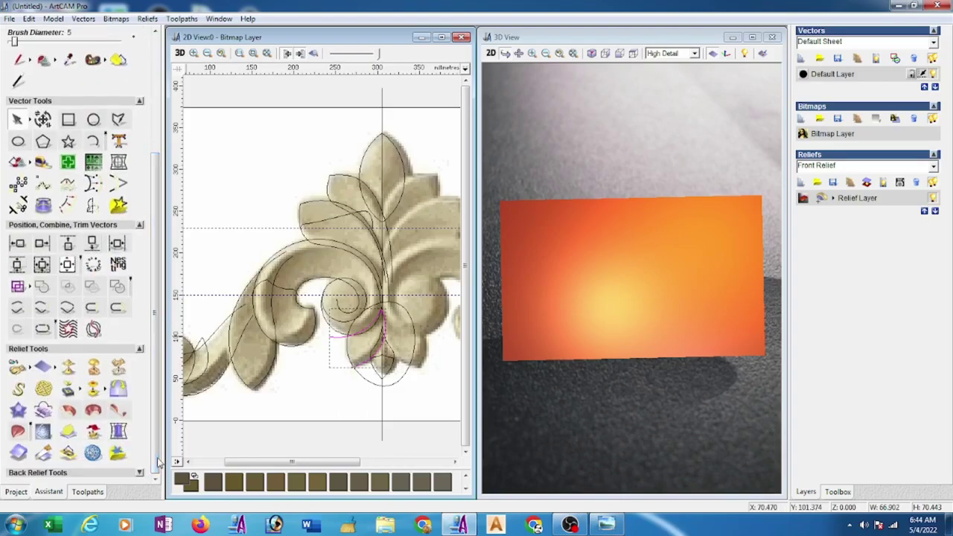
{"action": "left_click", "coordinate": [14, 433]}
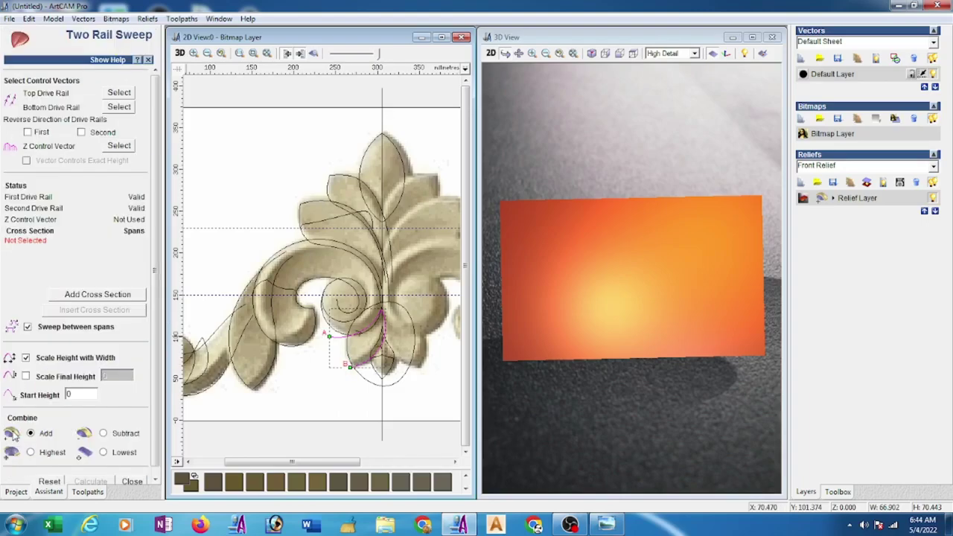
Add the upper curve as cross section, scale final height to 6, combine Highest, and calculate
{"action": "left_click", "coordinate": [337, 224]}
{"action": "left_click", "coordinate": [124, 296]}
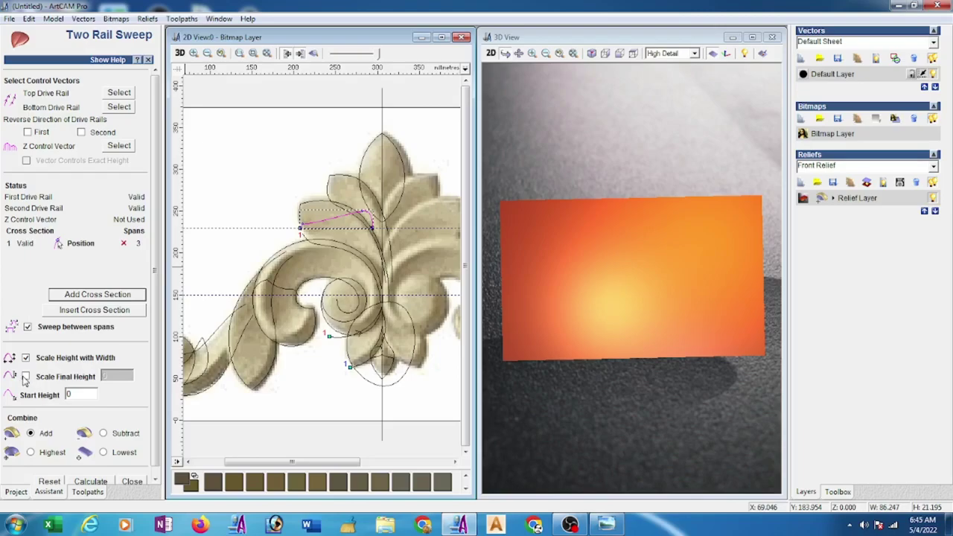
{"action": "left_click", "coordinate": [25, 377]}
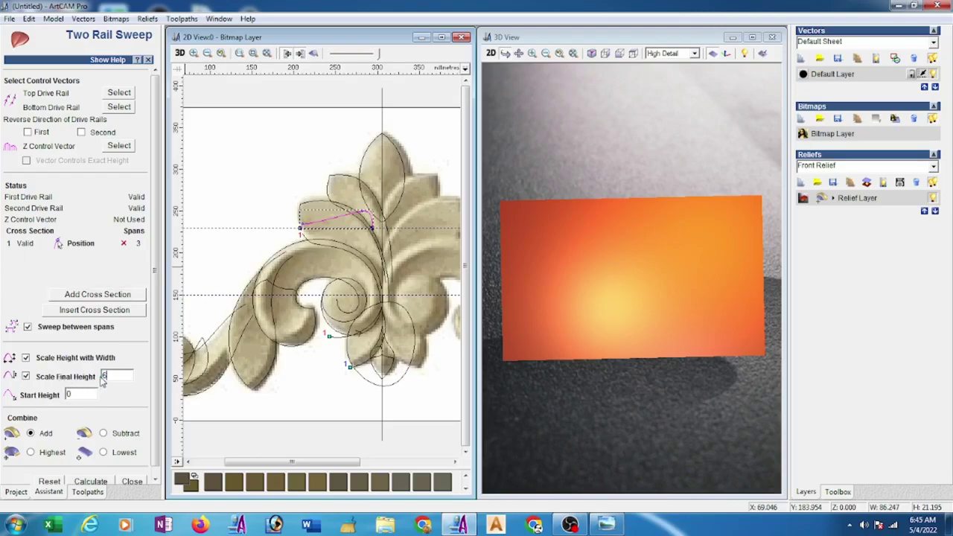
{"action": "left_click", "coordinate": [32, 452]}
{"action": "scroll", "coordinate": [159, 430], "scroll_direction": "down", "scroll_amount": 1}
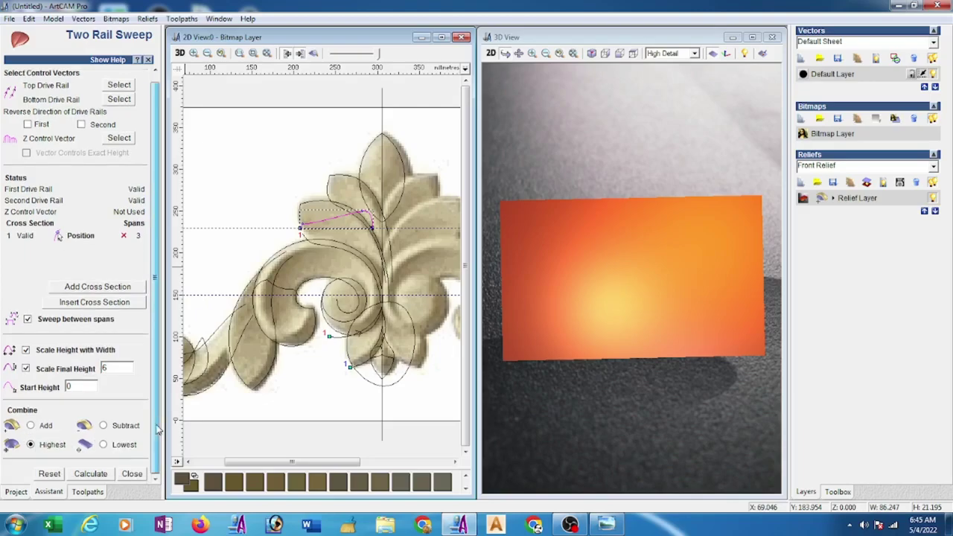
{"action": "left_click", "coordinate": [90, 474]}
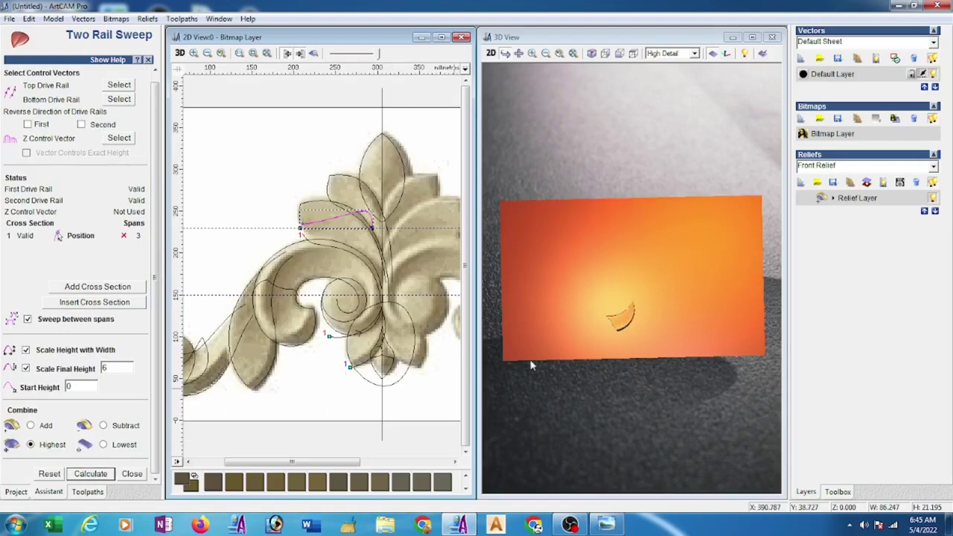
{"action": "left_click", "coordinate": [144, 474]}
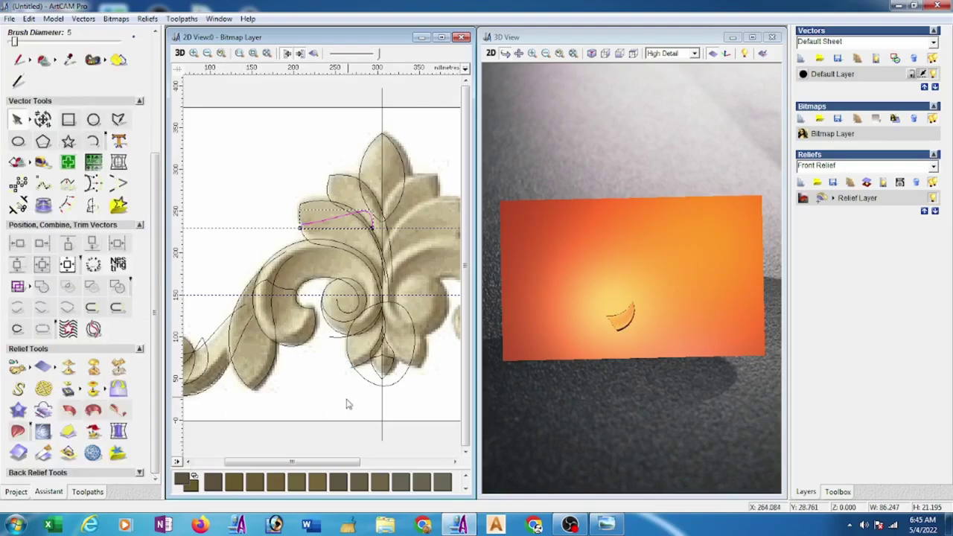
Apply Zero Rest to the ellipse under the lower leaf in the Shape Editor
{"action": "left_click", "coordinate": [384, 381]}
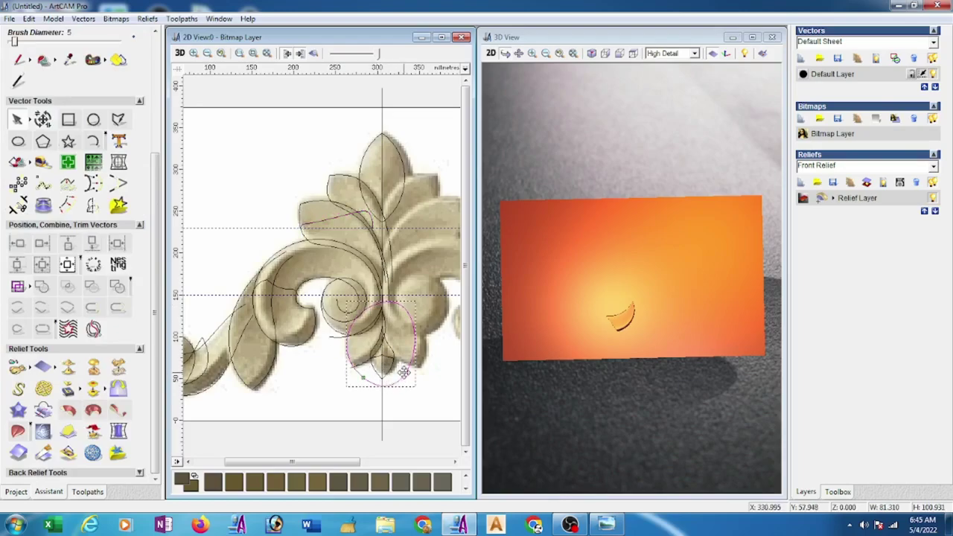
{"action": "right_click", "coordinate": [406, 378]}
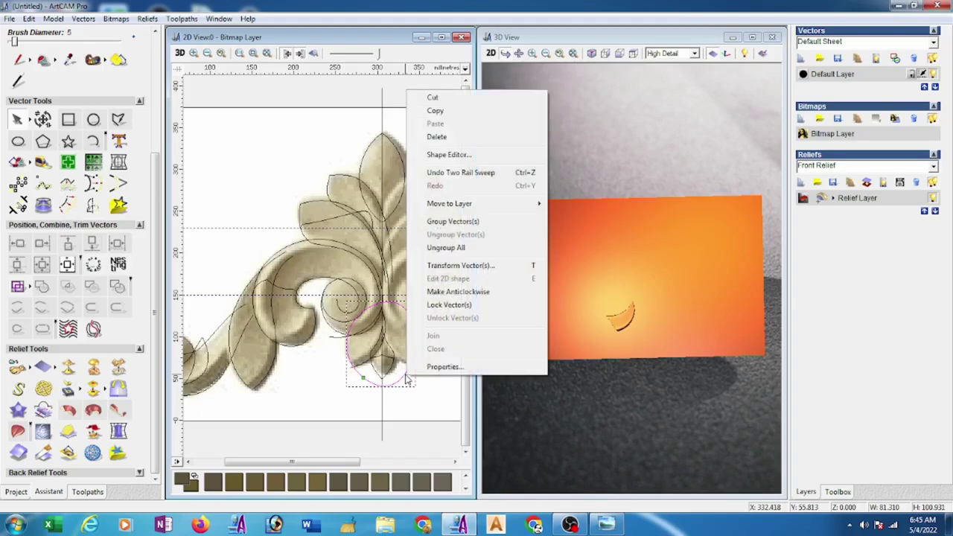
{"action": "left_click", "coordinate": [449, 155]}
{"action": "left_click", "coordinate": [505, 325]}
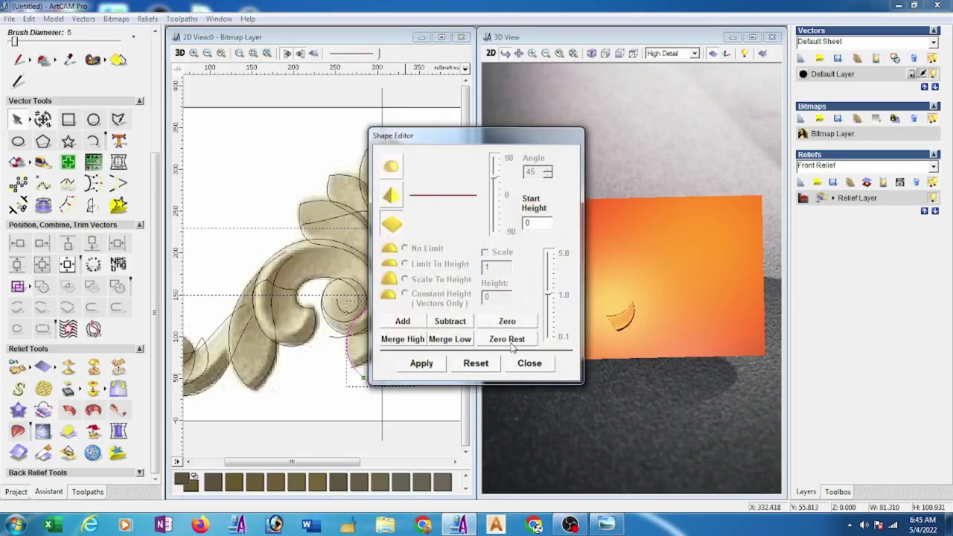
{"action": "left_click", "coordinate": [531, 364]}
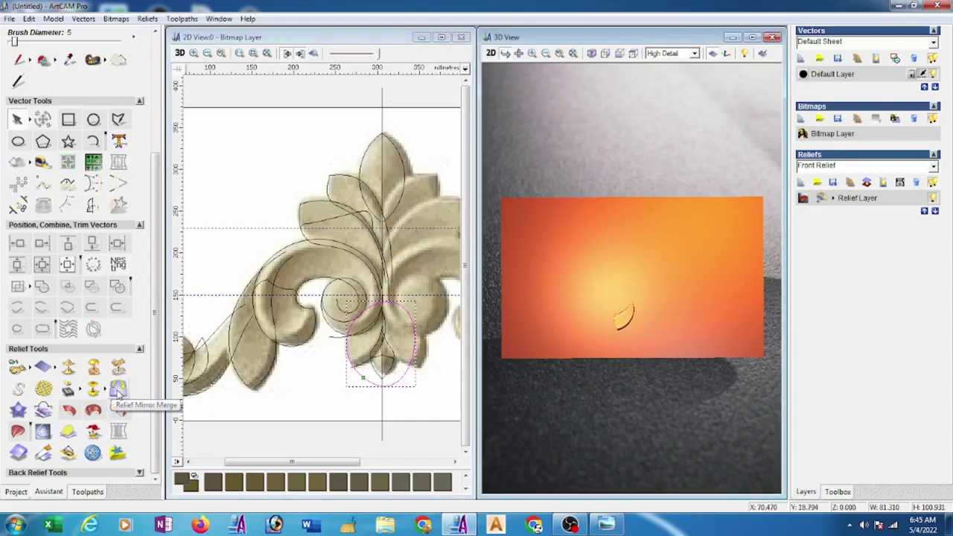
Mirror-merge the relief left over right, then create the new Relief Layer 1
{"action": "left_click", "coordinate": [117, 388]}
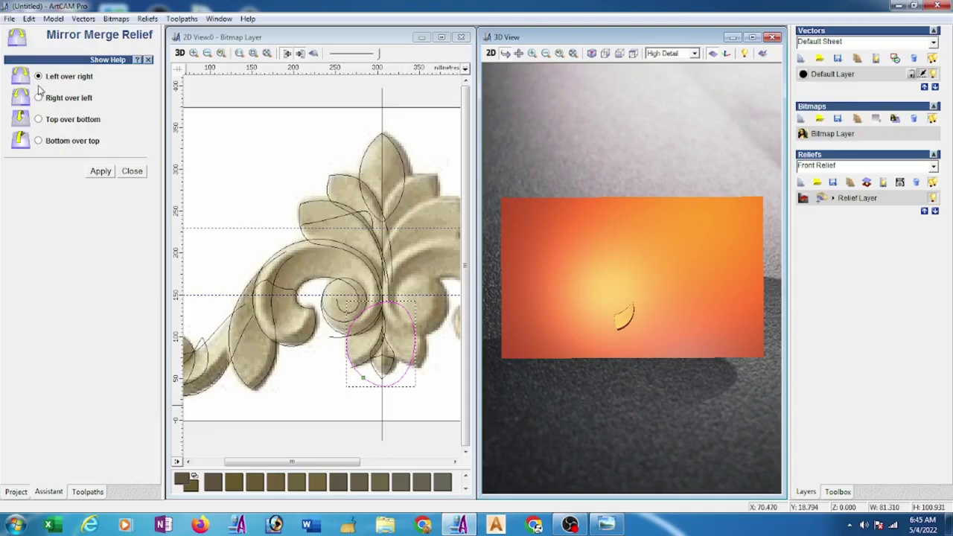
{"action": "left_click", "coordinate": [102, 172]}
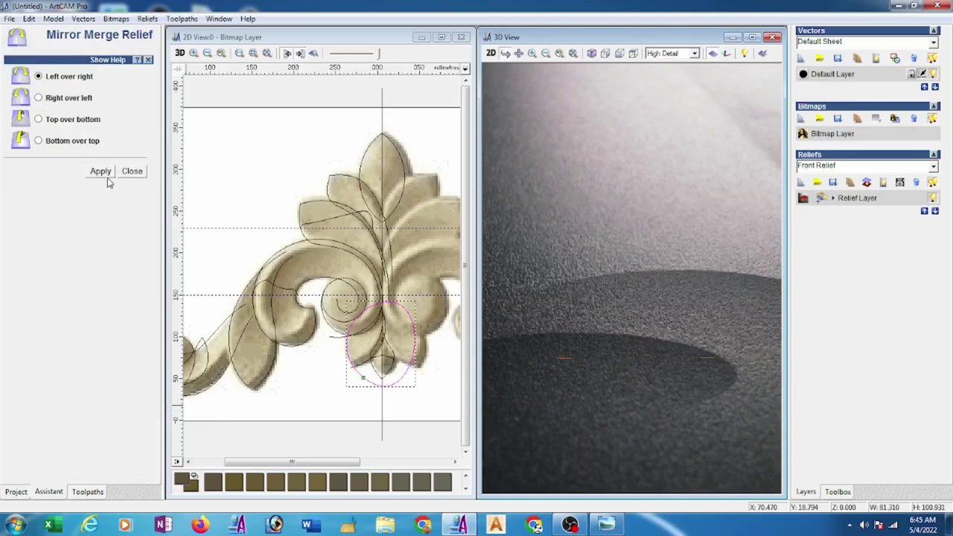
{"action": "left_click", "coordinate": [133, 172]}
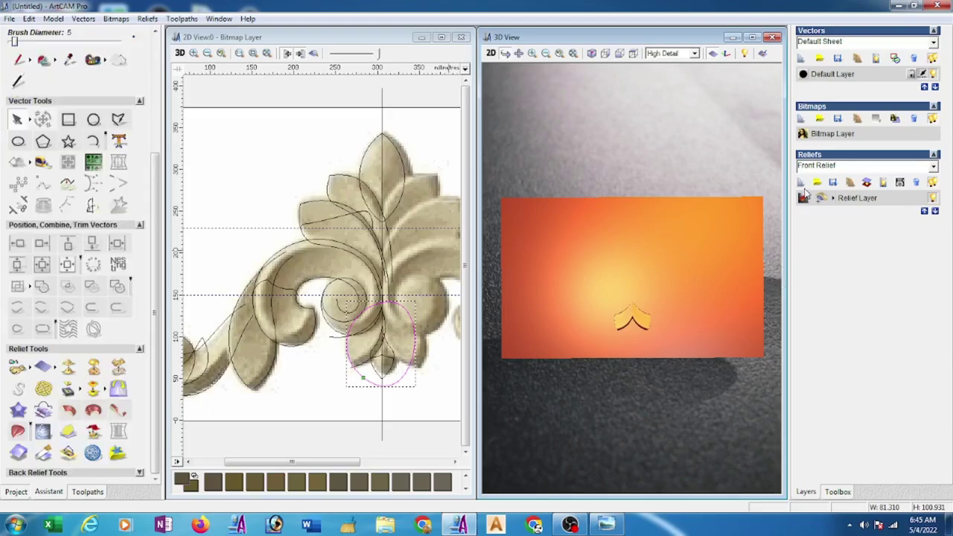
{"action": "left_click", "coordinate": [801, 183]}
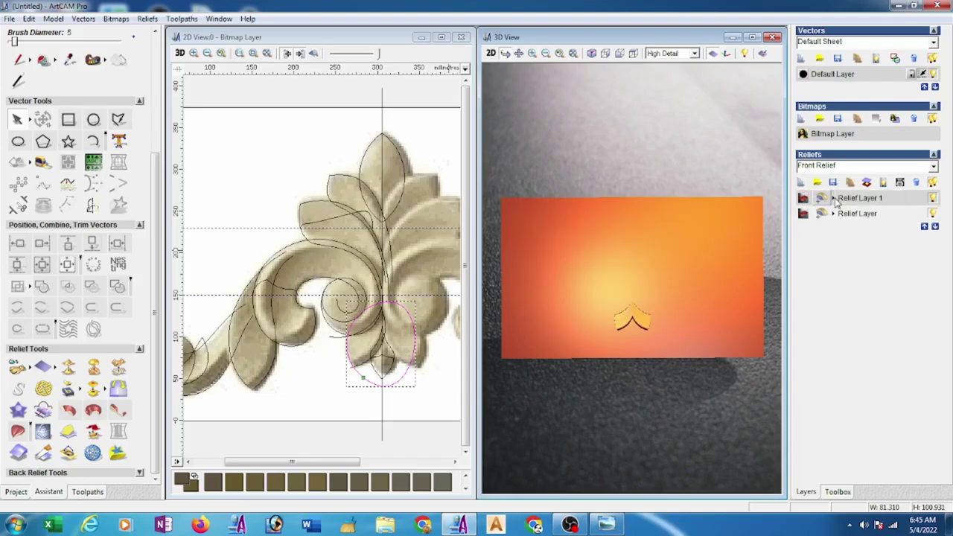
Sweep the first left leaf between its two rails with the cross section, final height 6
{"action": "left_click", "coordinate": [323, 406]}
{"action": "left_click", "coordinate": [321, 246]}
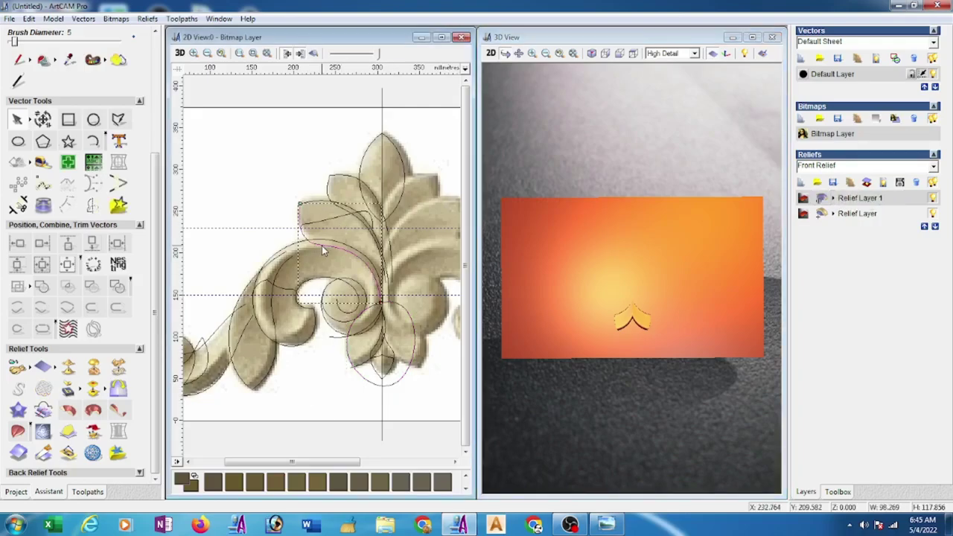
{"action": "left_click", "coordinate": [316, 207]}
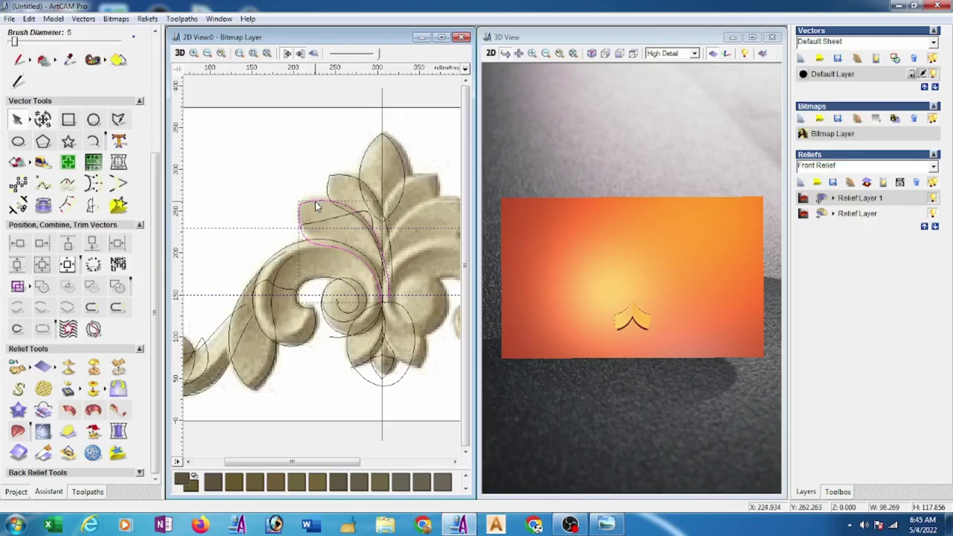
{"action": "left_click", "coordinate": [18, 431]}
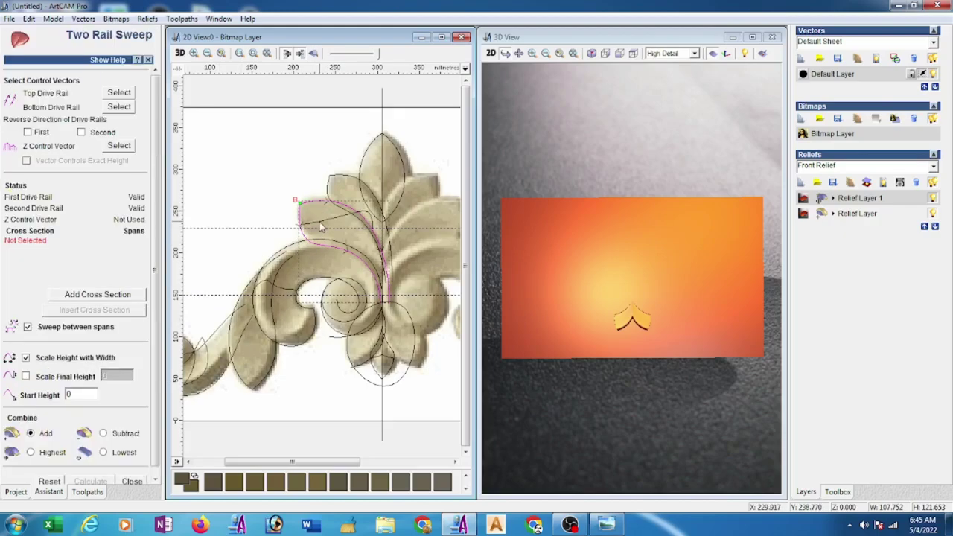
{"action": "left_click", "coordinate": [318, 225]}
{"action": "left_click", "coordinate": [96, 296]}
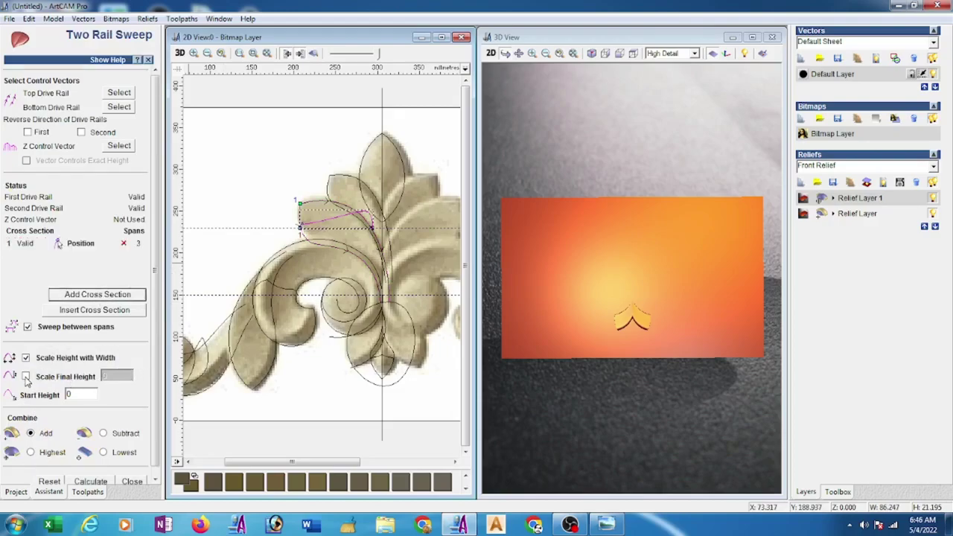
{"action": "left_click", "coordinate": [26, 377]}
{"action": "double_click", "coordinate": [114, 376]}
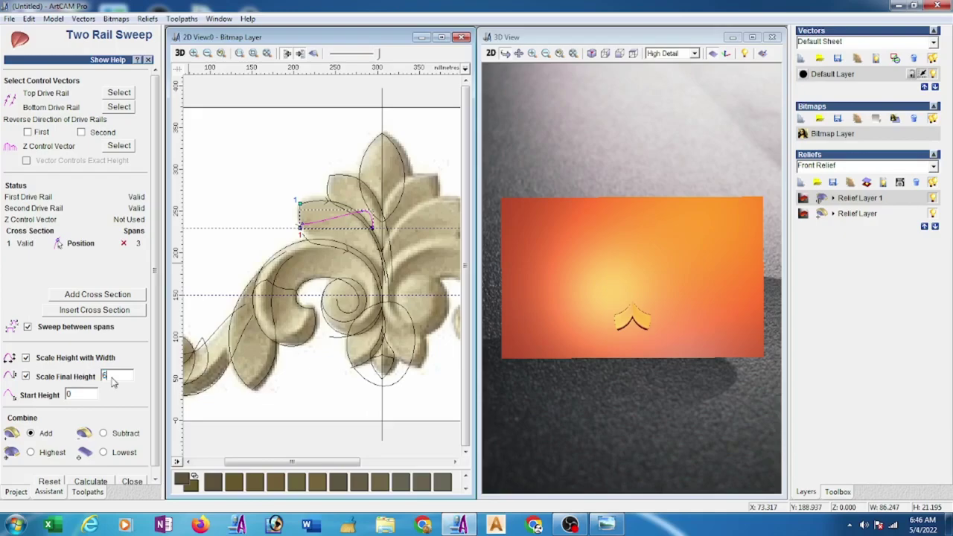
{"action": "type", "text": "6"}
{"action": "scroll", "coordinate": [152, 395], "scroll_direction": "down", "scroll_amount": 1}
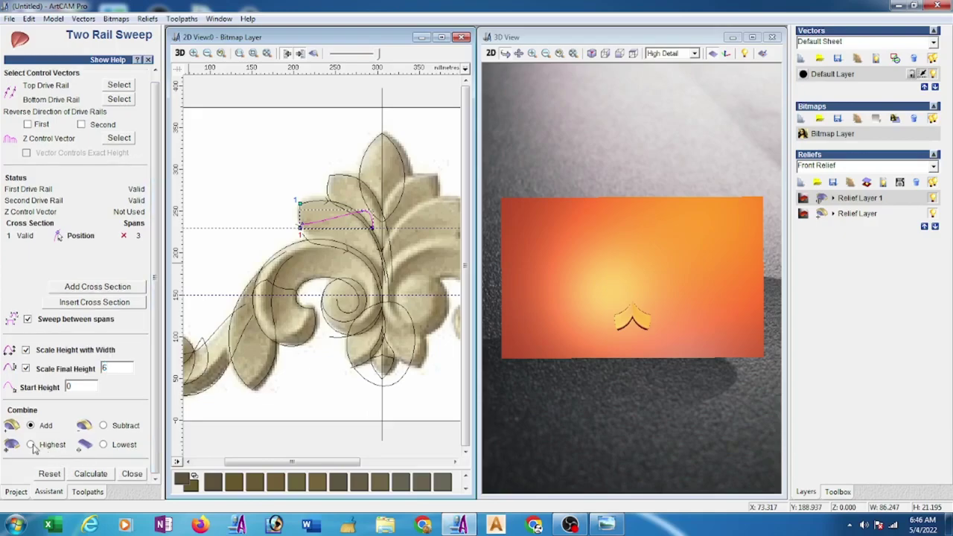
{"action": "left_click", "coordinate": [89, 474]}
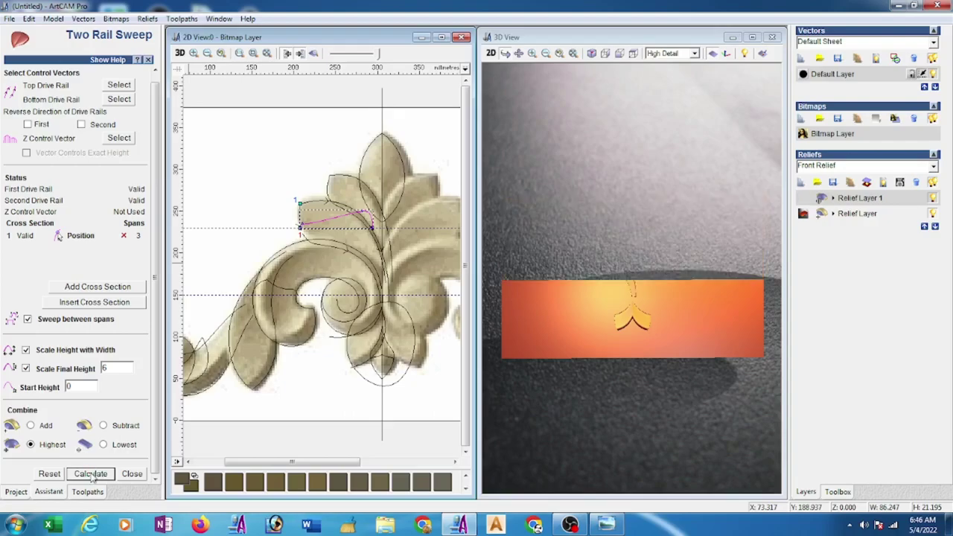
Sweep the upper leaf along its two rails with the same settings
{"action": "scroll", "coordinate": [641, 275], "scroll_direction": "up", "scroll_amount": 1}
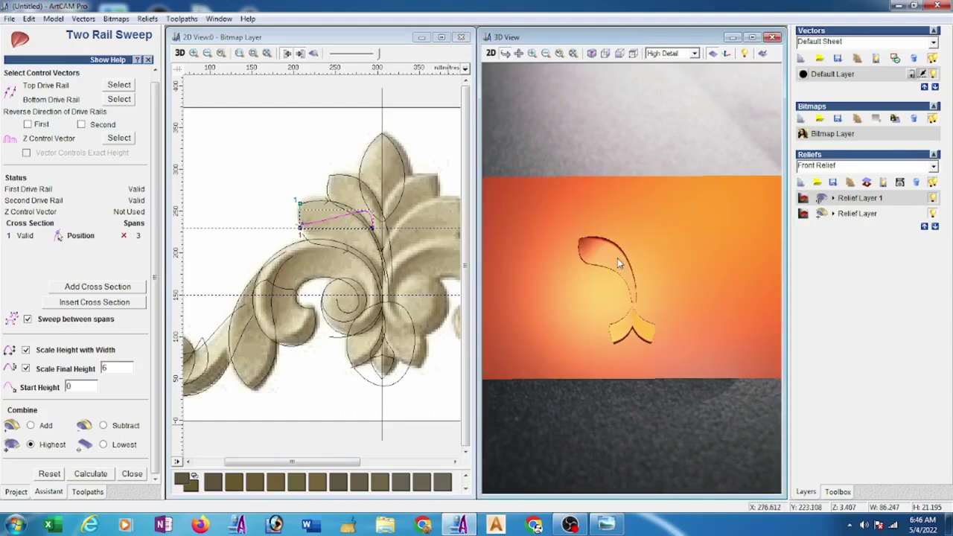
{"action": "scroll", "coordinate": [628, 261], "scroll_direction": "up", "scroll_amount": 1}
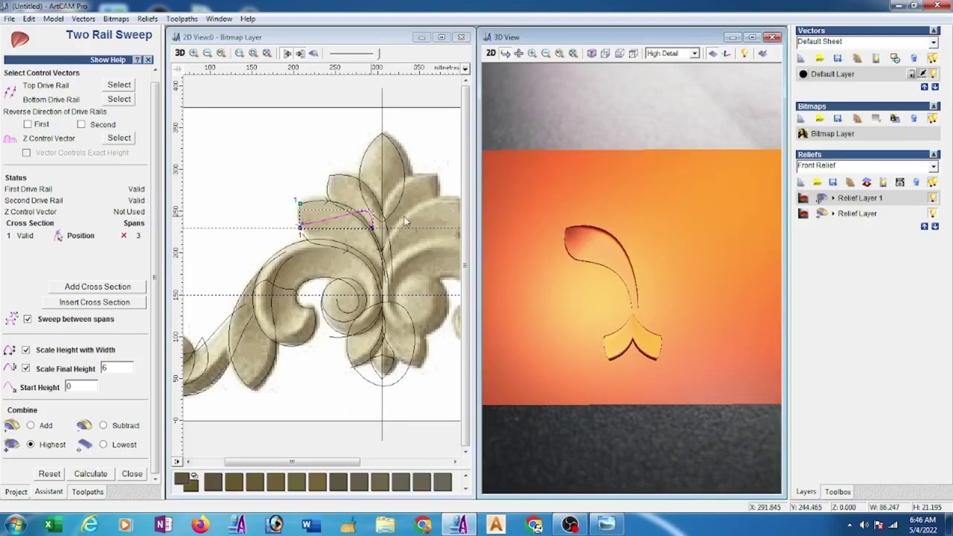
{"action": "left_click", "coordinate": [336, 211]}
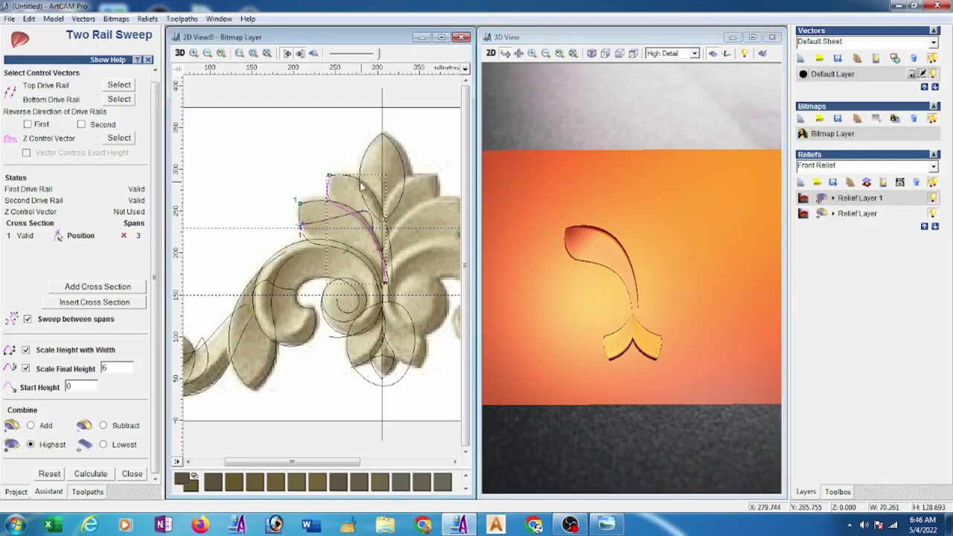
{"action": "left_click", "coordinate": [366, 183]}
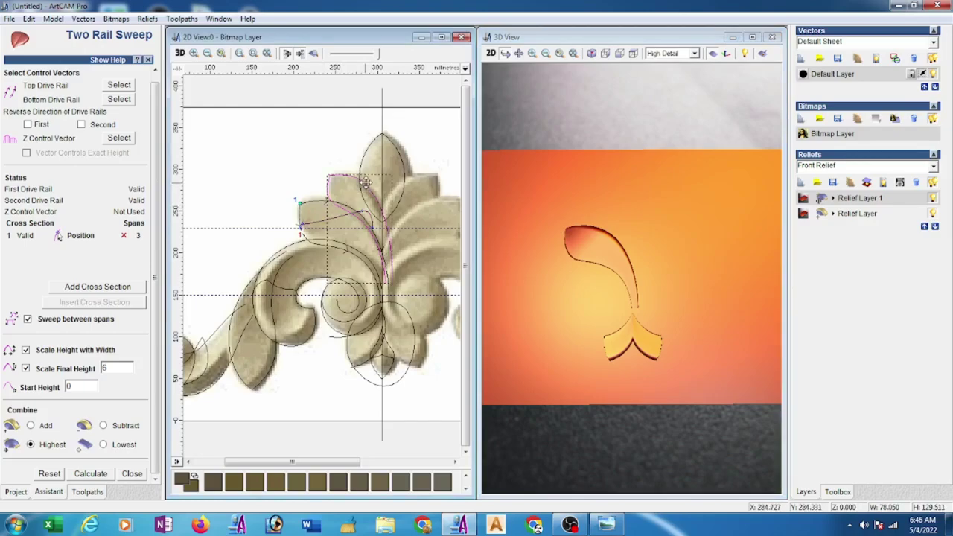
{"action": "left_click", "coordinate": [131, 88]}
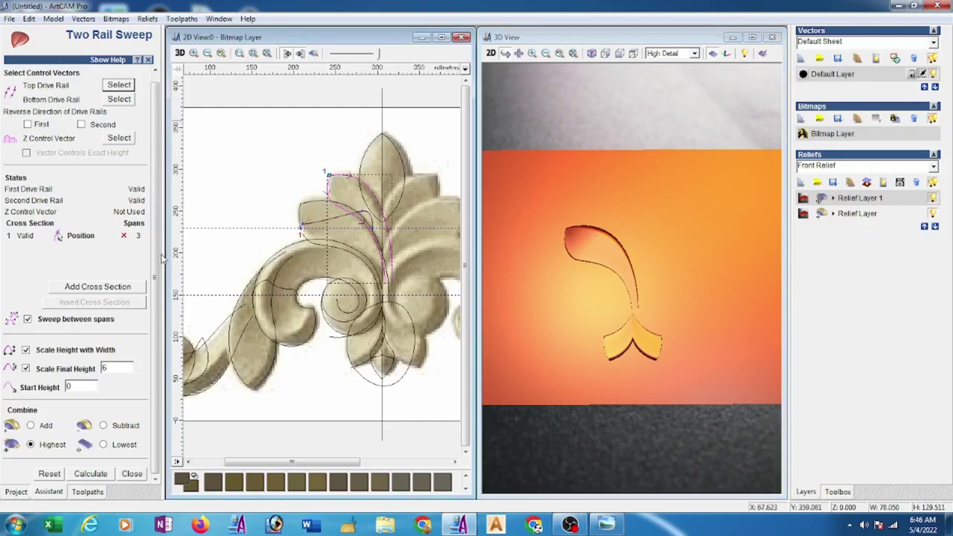
{"action": "left_click", "coordinate": [90, 474]}
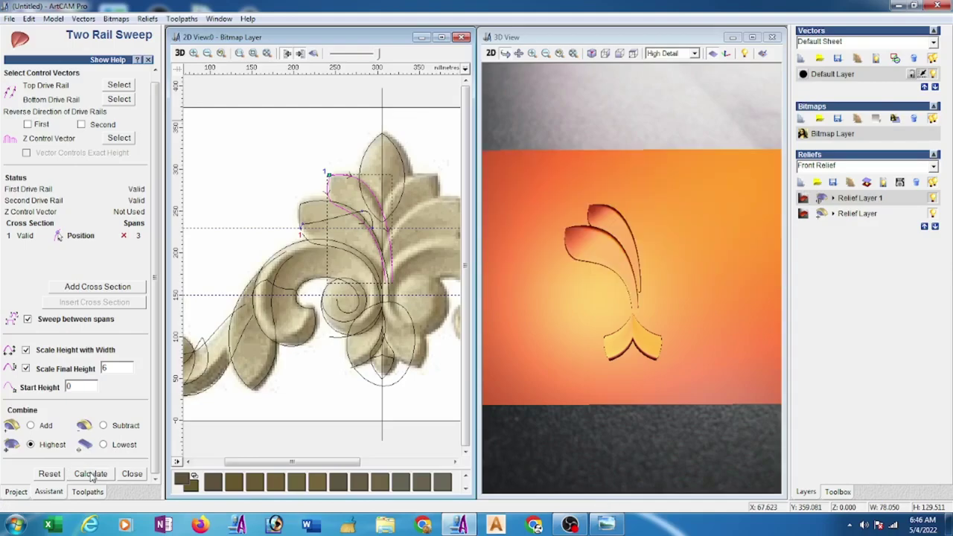
{"action": "left_click", "coordinate": [125, 475]}
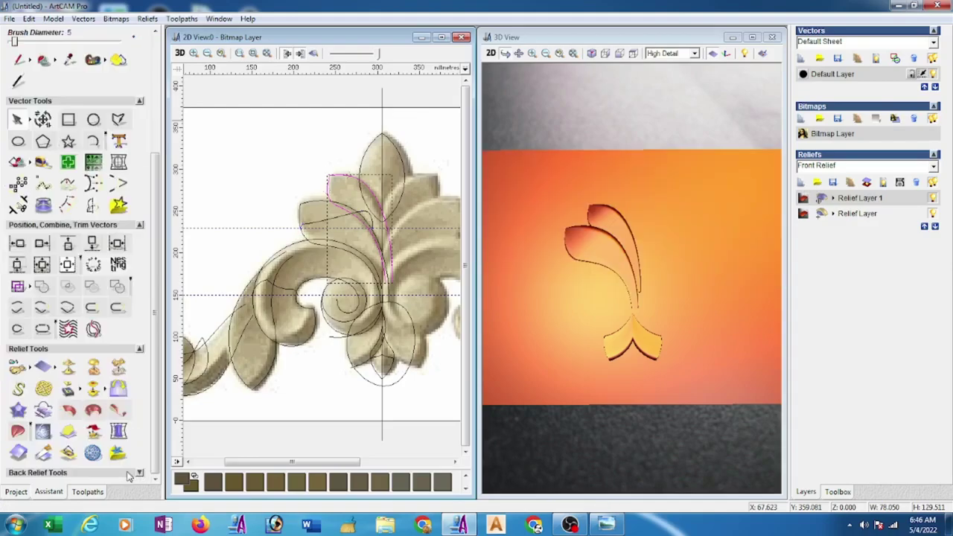
Mirror the leaves left over right, then add Relief Layer 2 and select the top leaf outline
{"action": "left_click", "coordinate": [118, 391]}
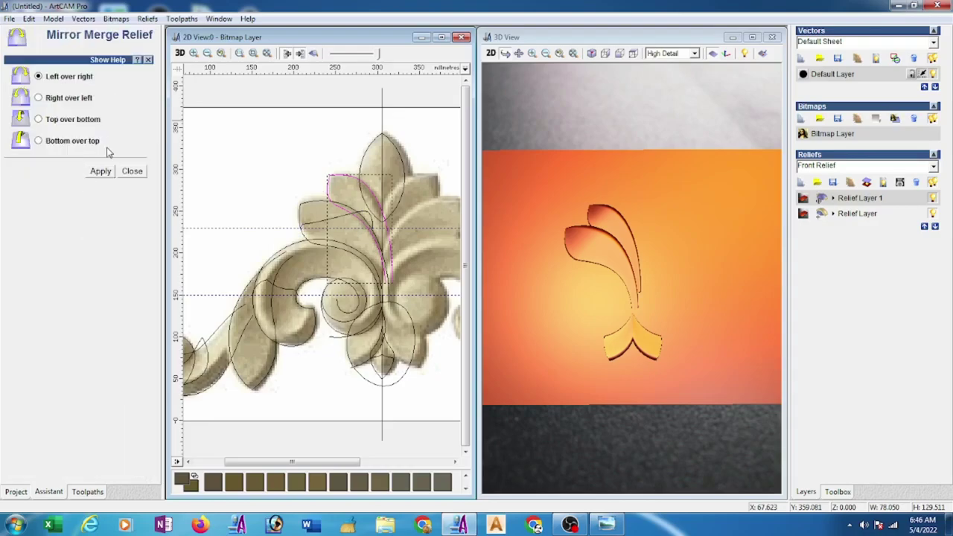
{"action": "left_click", "coordinate": [108, 172]}
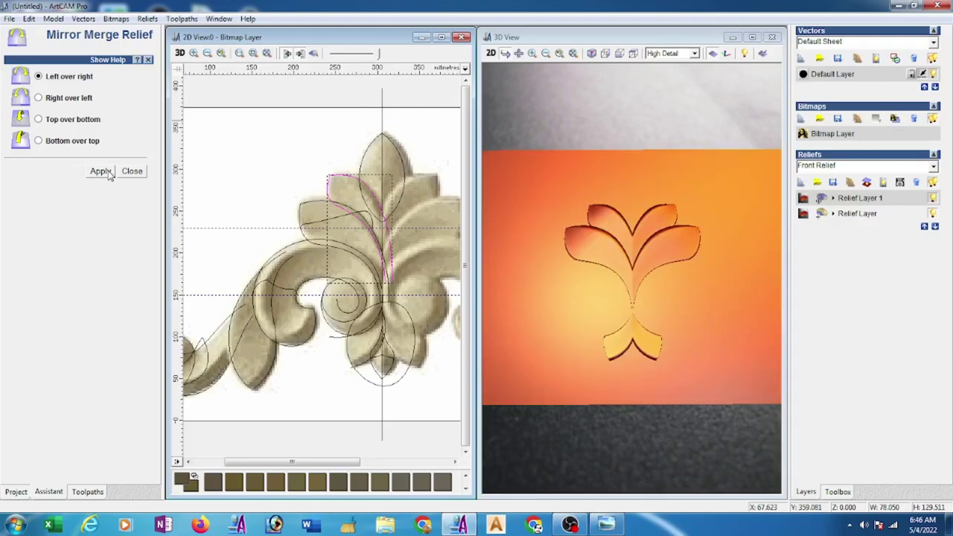
{"action": "left_click", "coordinate": [132, 172]}
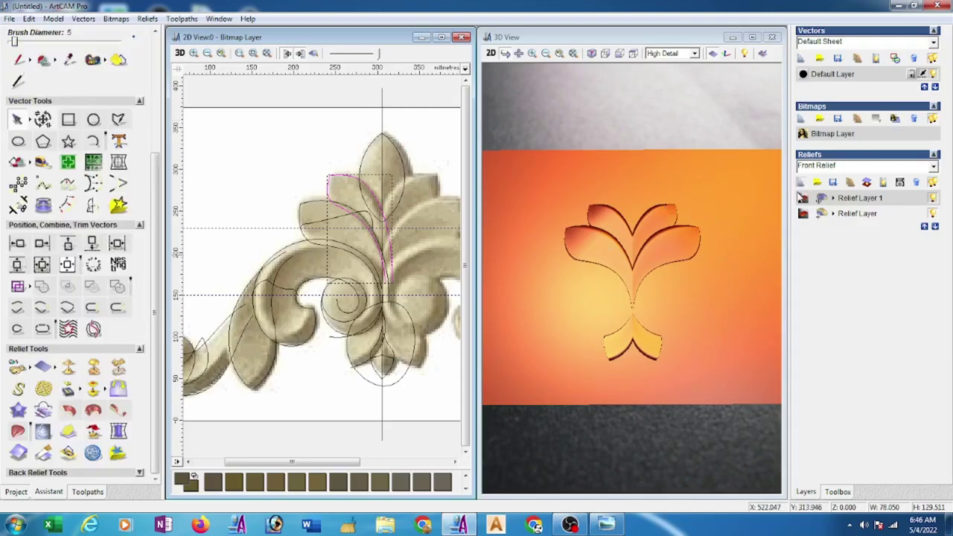
{"action": "left_click", "coordinate": [802, 196]}
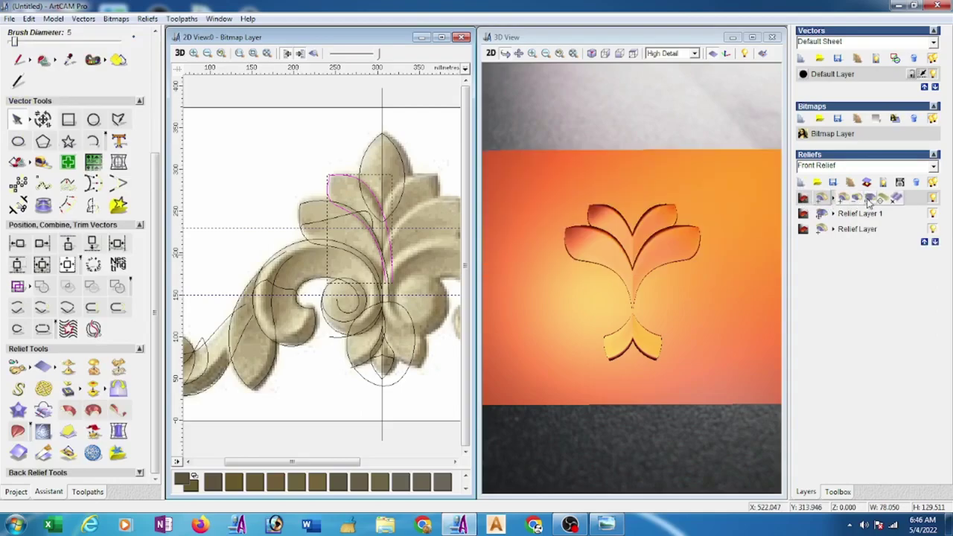
{"action": "left_click", "coordinate": [366, 153]}
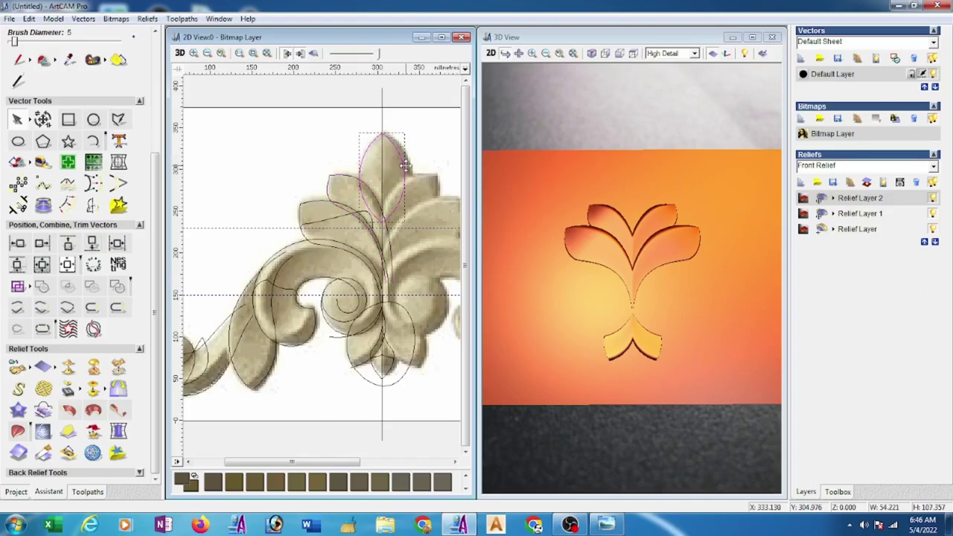
Join the ends of the top leaf outline to close it
{"action": "right_click", "coordinate": [405, 167]}
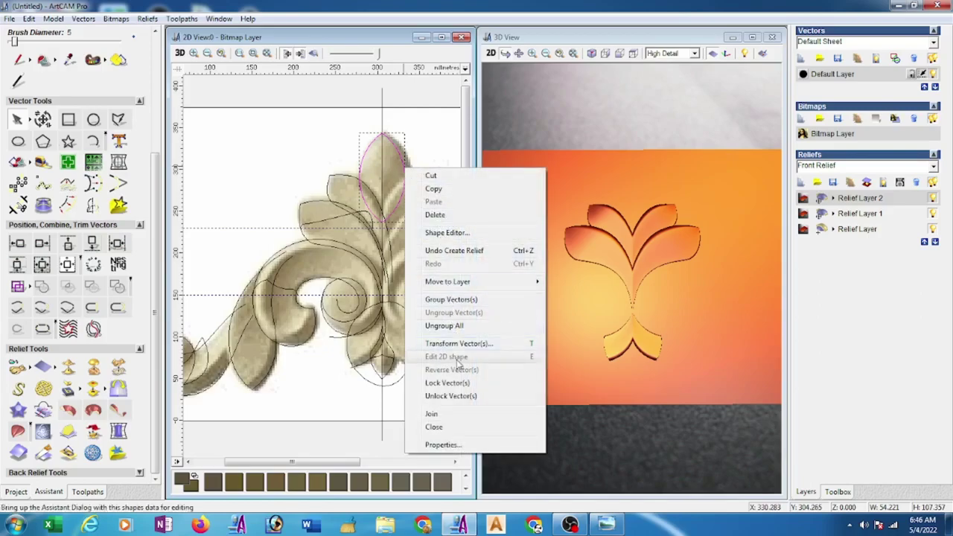
{"action": "left_click", "coordinate": [461, 415]}
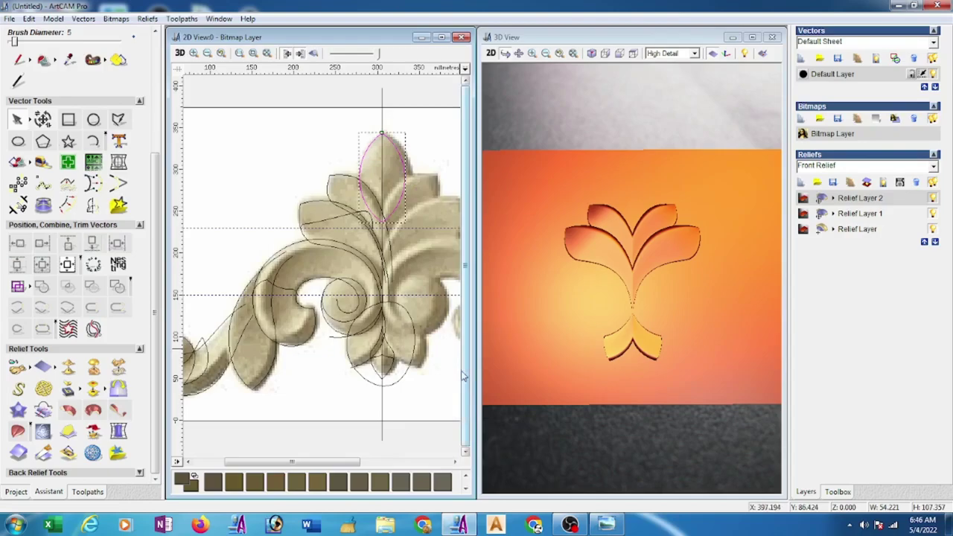
{"action": "right_click", "coordinate": [403, 188]}
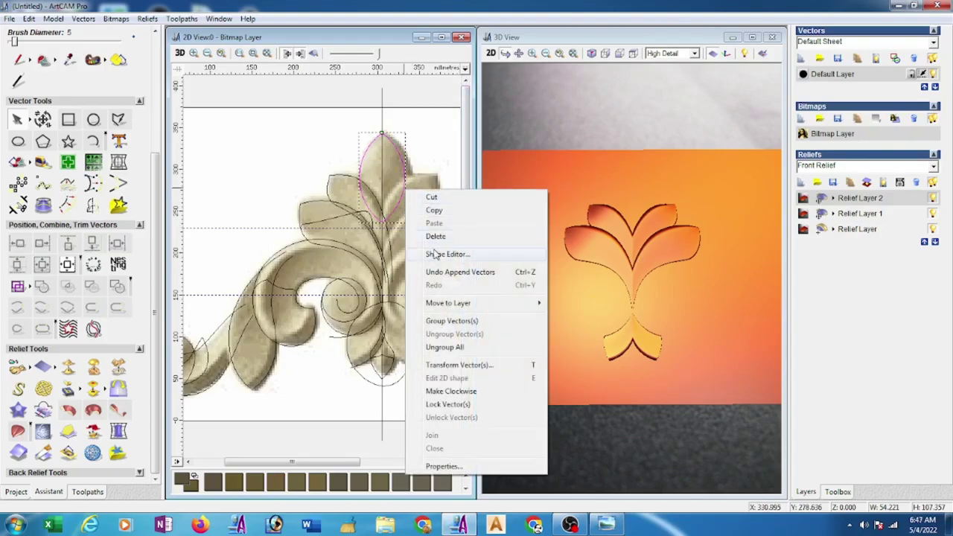
Give the top leaf a 65° rounded dome profile and add it to Relief Layer 2
{"action": "left_click", "coordinate": [436, 253]}
{"action": "left_click", "coordinate": [392, 168]}
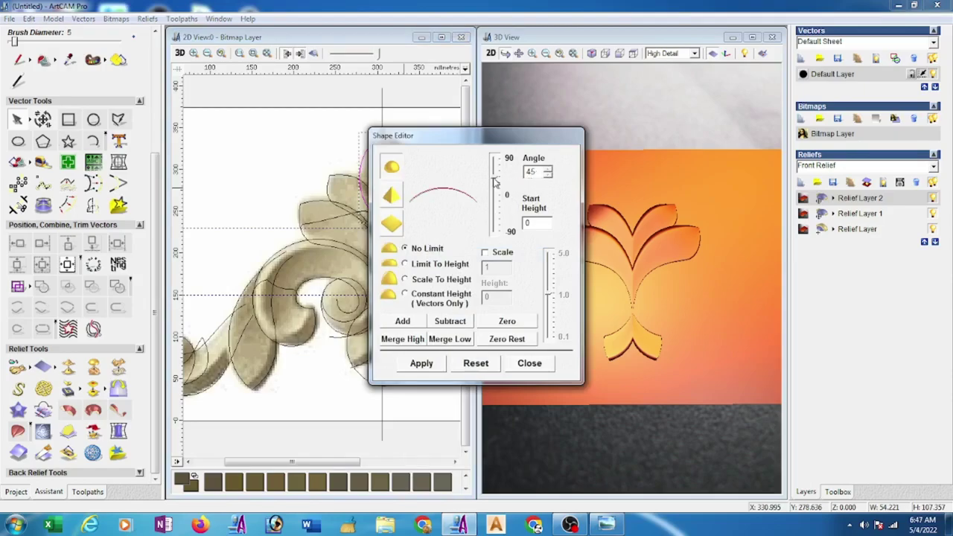
{"action": "left_click_drag", "start_coordinate": [539, 172], "coordinate": [517, 179]}
{"action": "left_click", "coordinate": [403, 321]}
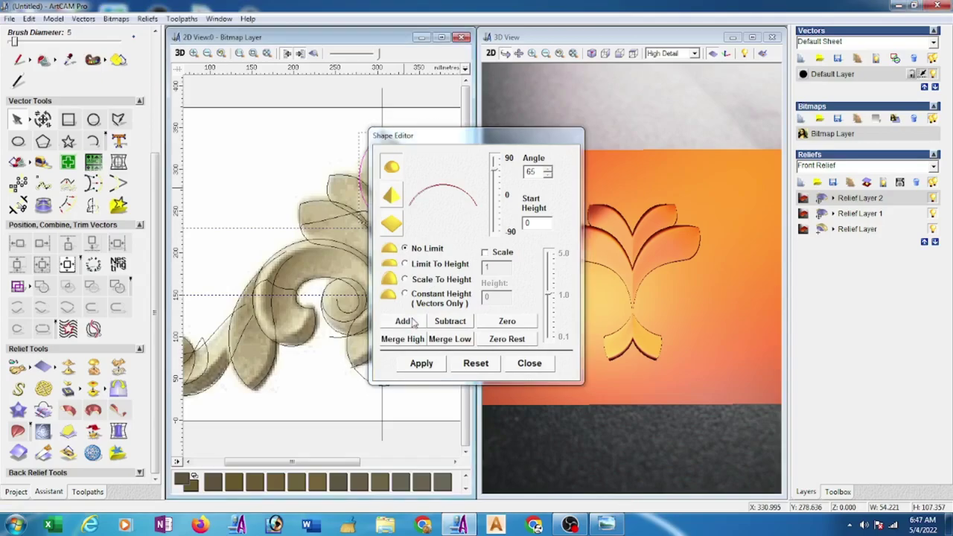
{"action": "left_click", "coordinate": [413, 321]}
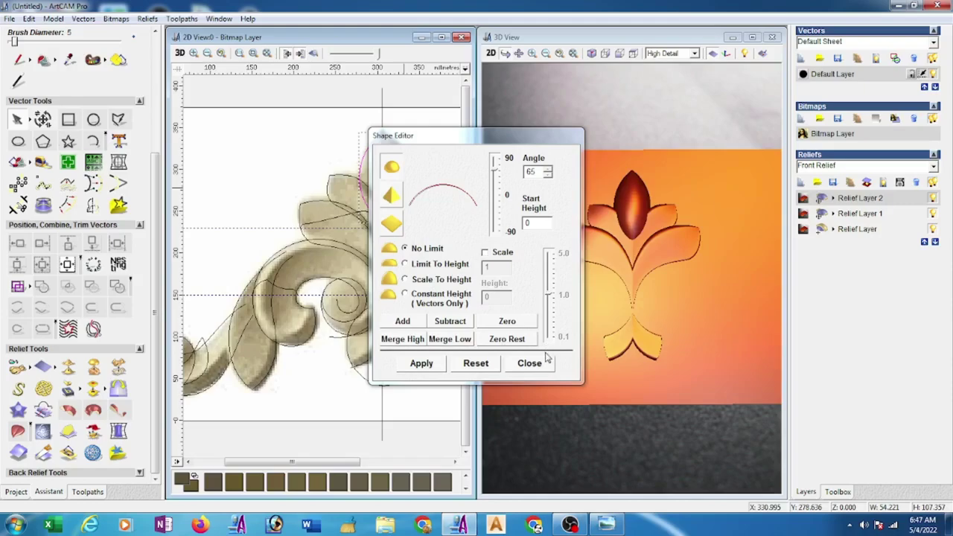
{"action": "left_click", "coordinate": [528, 363]}
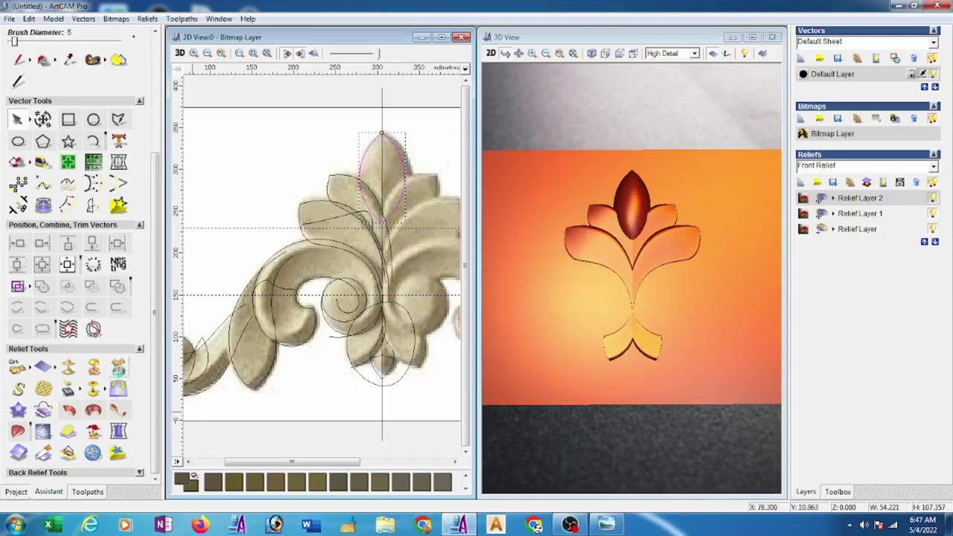
{"action": "left_click", "coordinate": [119, 368]}
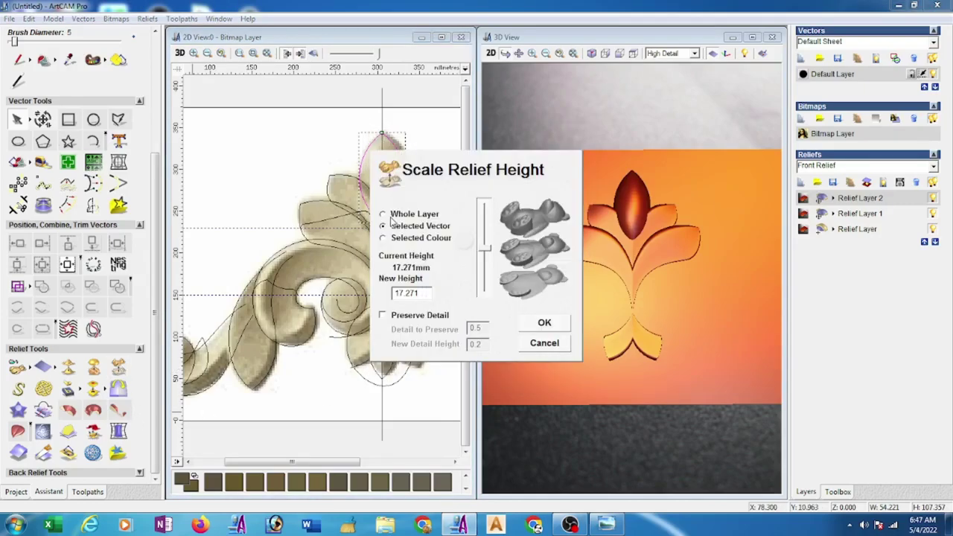
Rescale the domed top leaf layer from 17.271 mm to a new height of 6 mm
{"action": "left_click_drag", "start_coordinate": [426, 290], "coordinate": [394, 303]}
{"action": "type", "text": "6"}
{"action": "left_click", "coordinate": [546, 323]}
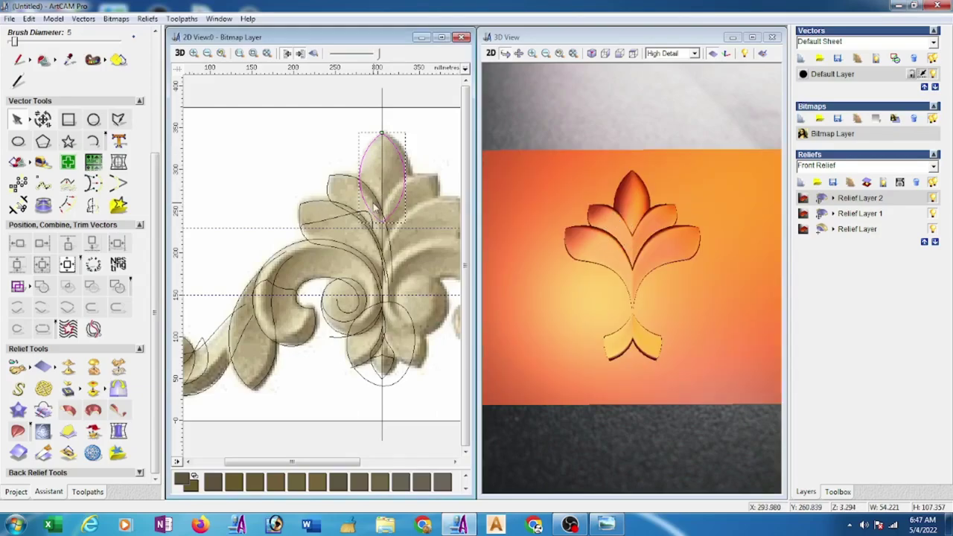
Run a Carve sculpting session with Lock Zero Plane and 8% strength, then reorient the 3D view
{"action": "left_click", "coordinate": [42, 431]}
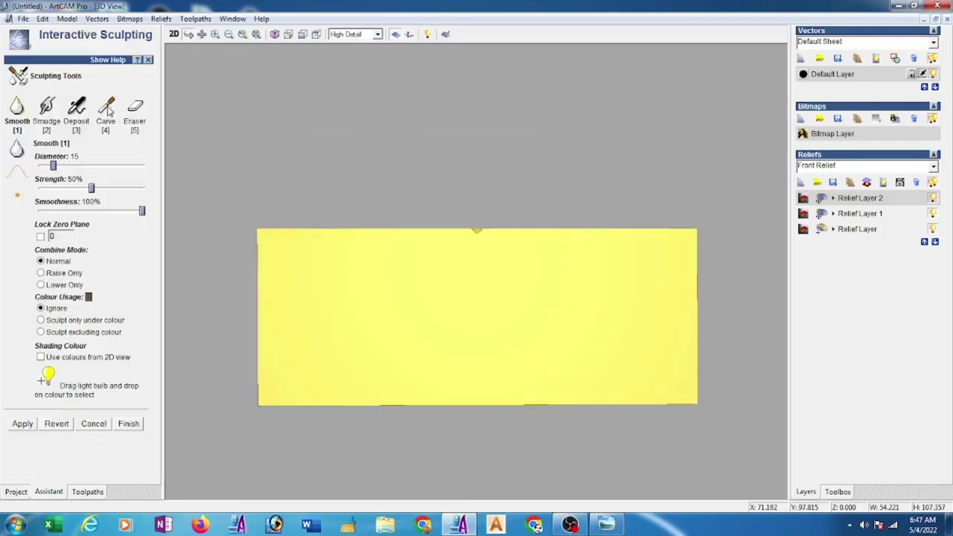
{"action": "left_click", "coordinate": [108, 110]}
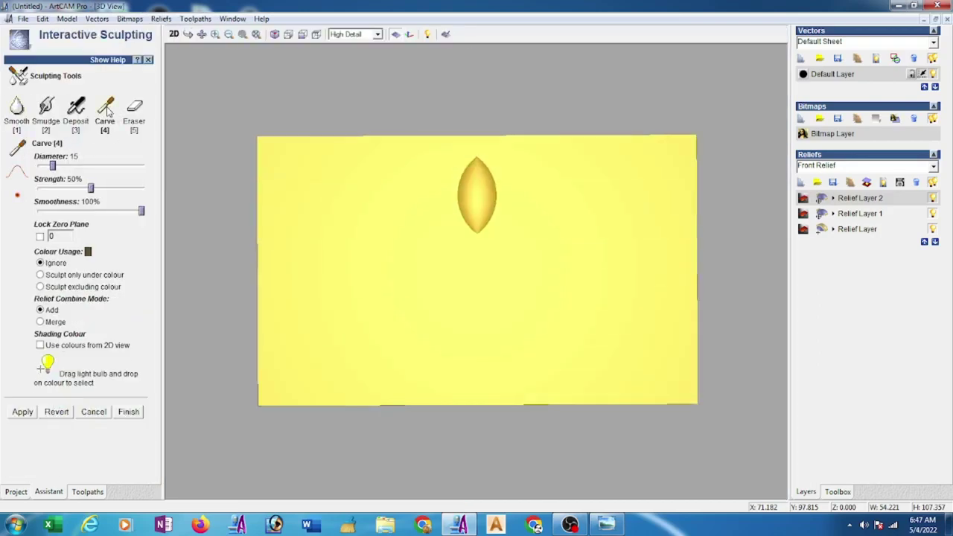
{"action": "left_click", "coordinate": [40, 237]}
{"action": "left_click", "coordinate": [445, 36]}
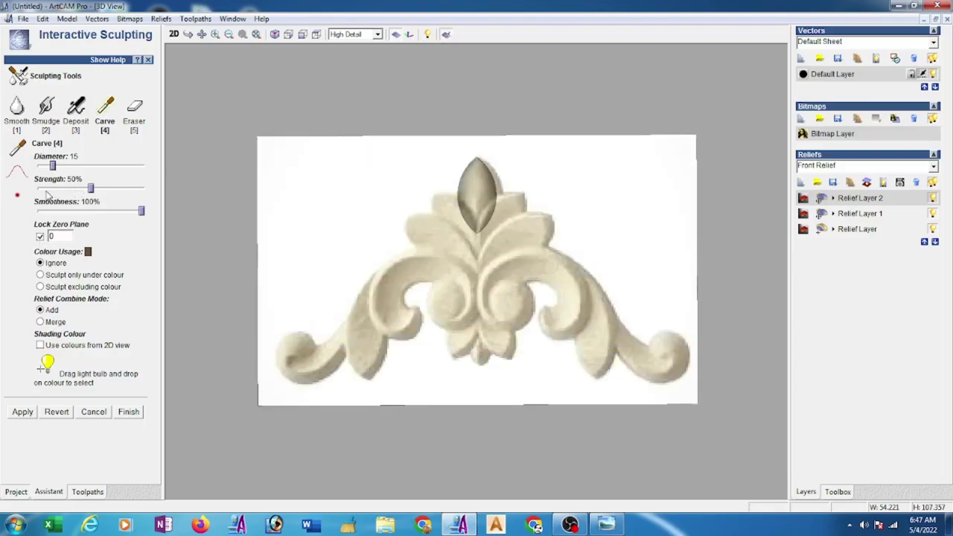
{"action": "mouse_move", "coordinate": [50, 192]}
{"action": "left_mouse_down"}
{"action": "mouse_move", "coordinate": [95, 165]}
{"action": "mouse_move", "coordinate": [149, 165]}
{"action": "left_mouse_up"}
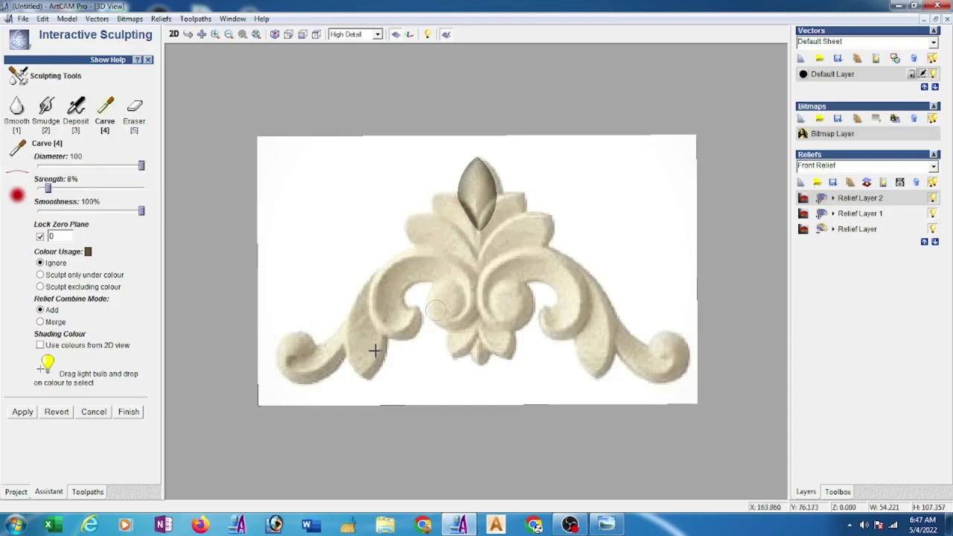
{"action": "left_click", "coordinate": [128, 413]}
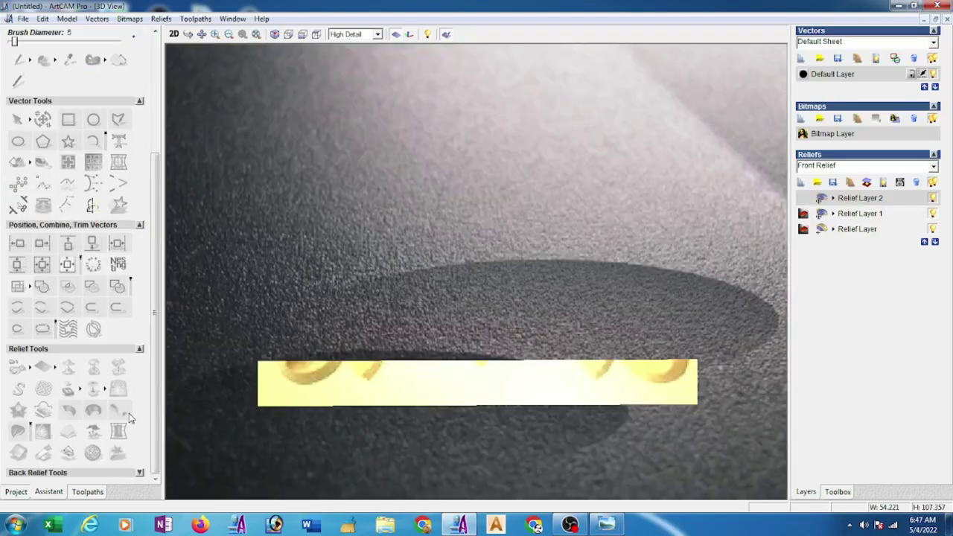
{"action": "left_click", "coordinate": [446, 35]}
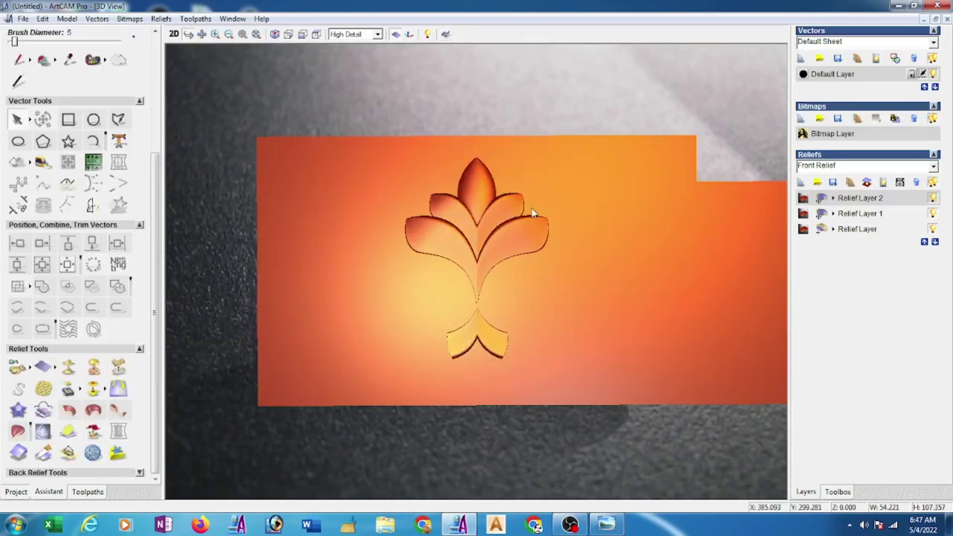
{"action": "left_click_drag", "start_coordinate": [546, 150], "coordinate": [525, 211]}
{"action": "scroll", "coordinate": [483, 145], "scroll_direction": "up", "scroll_amount": 2}
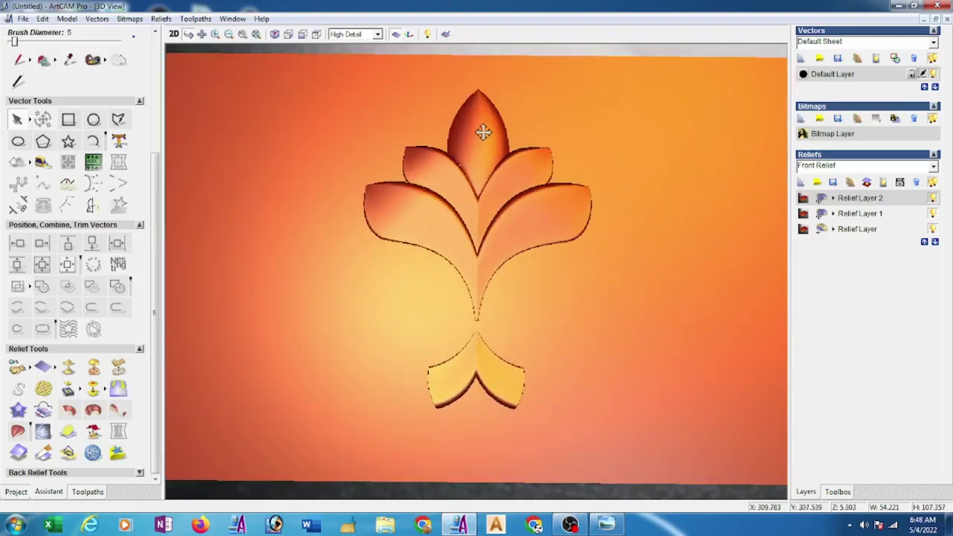
Carve down the top leaf's lower tip with a larger brush, zero plane locked, and finish
{"action": "left_click", "coordinate": [42, 432]}
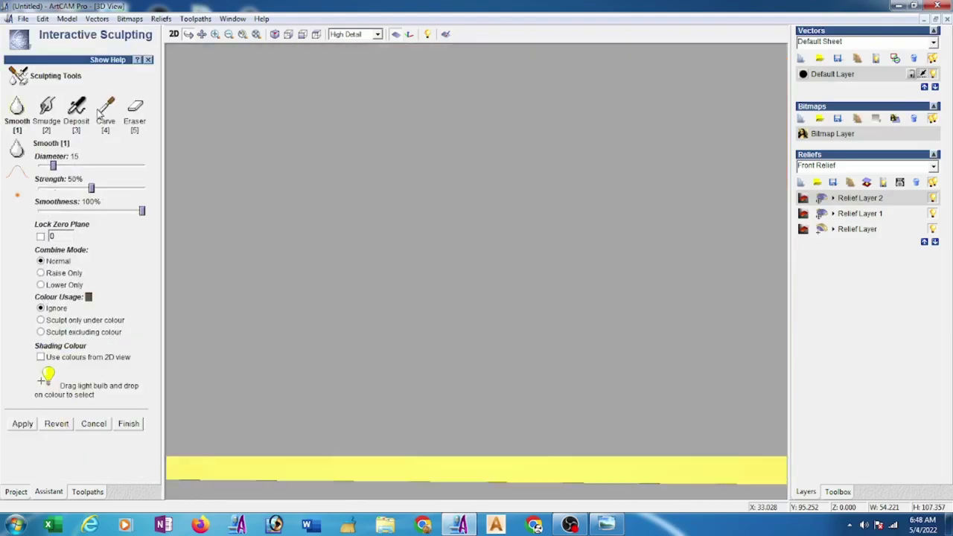
{"action": "left_click", "coordinate": [105, 112]}
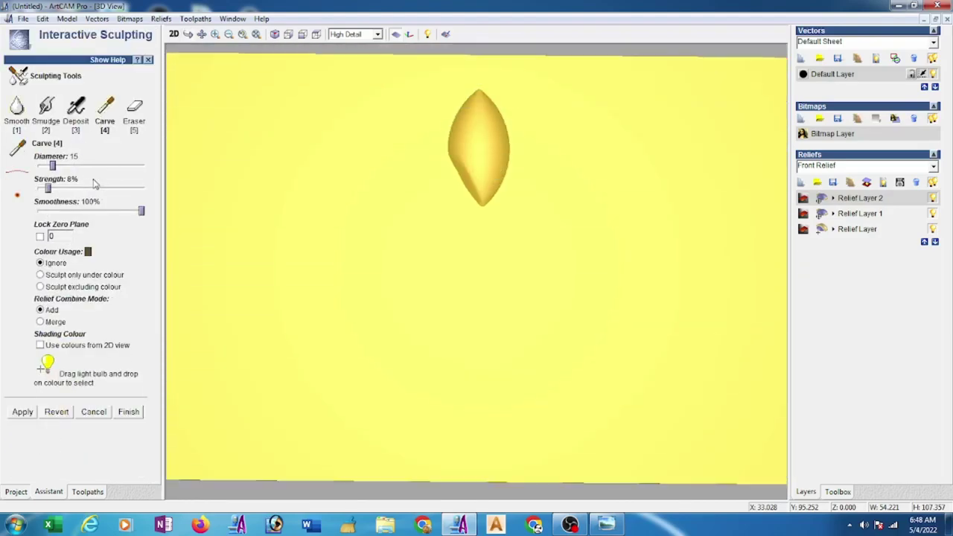
{"action": "left_click", "coordinate": [40, 237]}
{"action": "left_click_drag", "start_coordinate": [52, 165], "coordinate": [141, 165]}
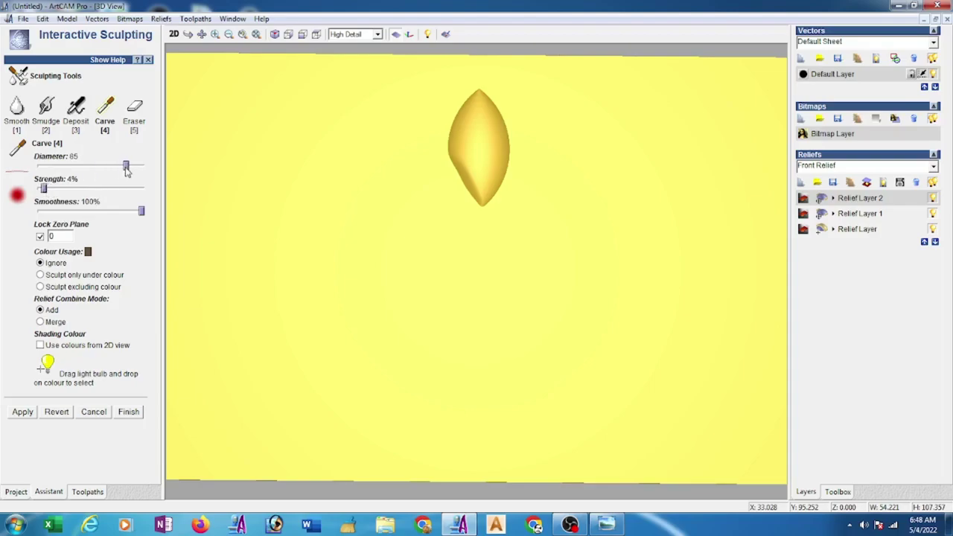
{"action": "left_click_drag", "start_coordinate": [446, 163], "coordinate": [462, 173]}
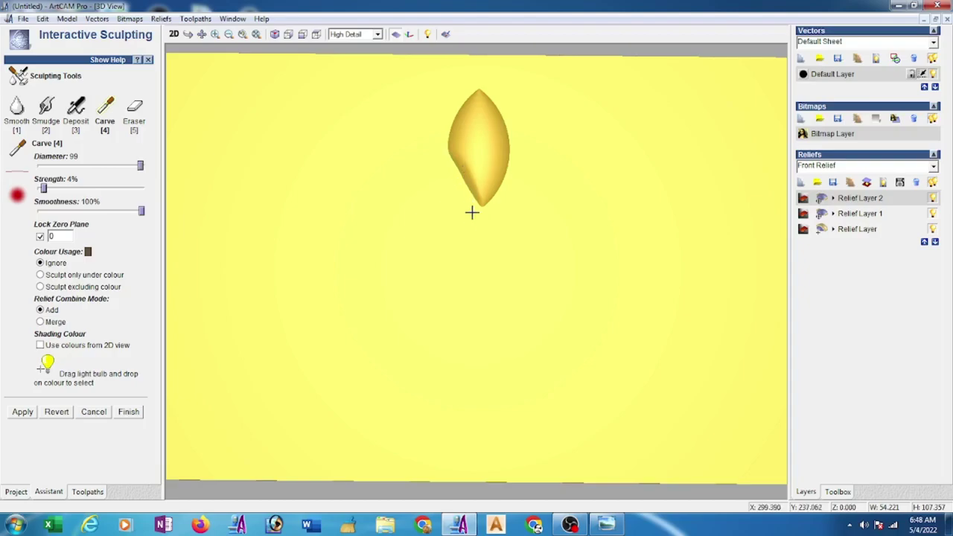
{"action": "left_click", "coordinate": [129, 412]}
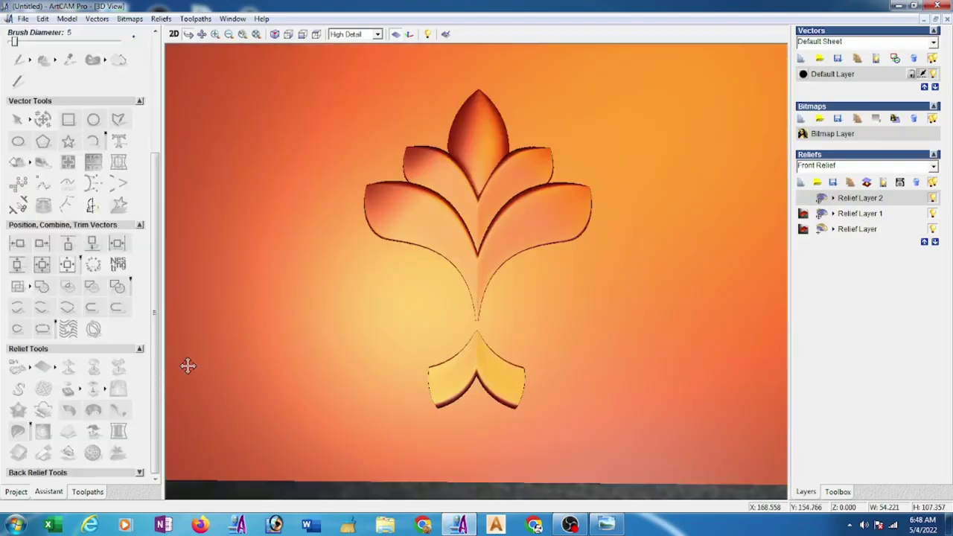
Mirror the relief left over right, add Relief Layer 3, and tile the 2D and 3D views vertically
{"action": "left_click", "coordinate": [118, 389]}
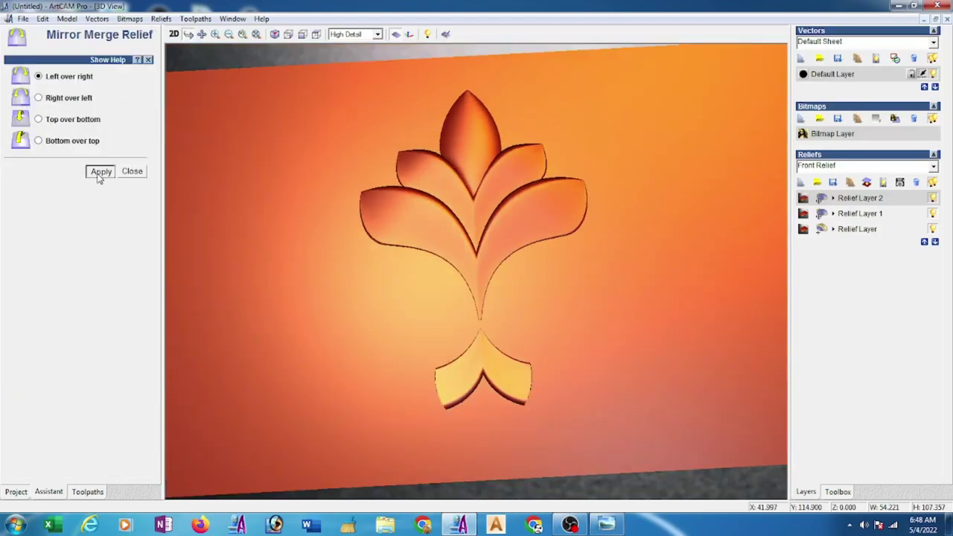
{"action": "left_click", "coordinate": [134, 173]}
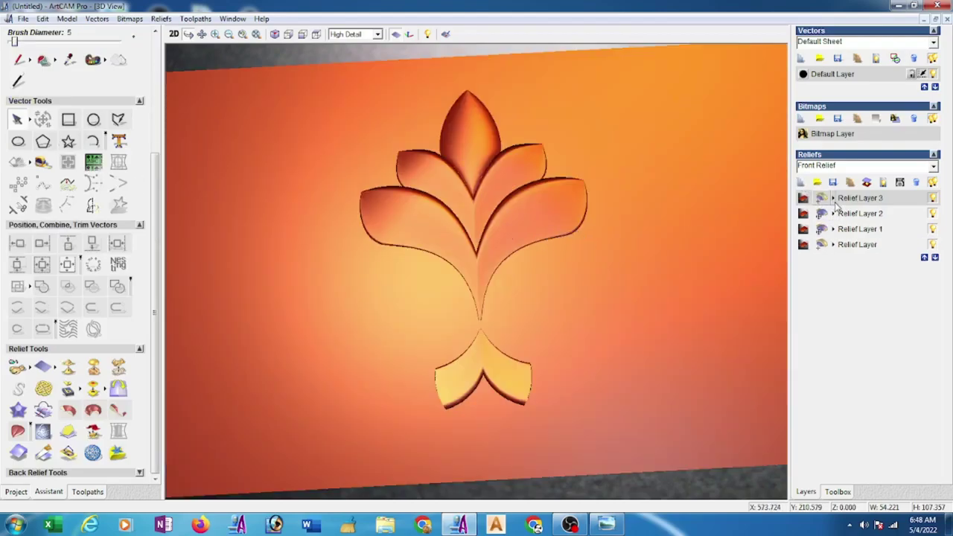
{"action": "left_click", "coordinate": [822, 198]}
{"action": "left_click", "coordinate": [865, 200]}
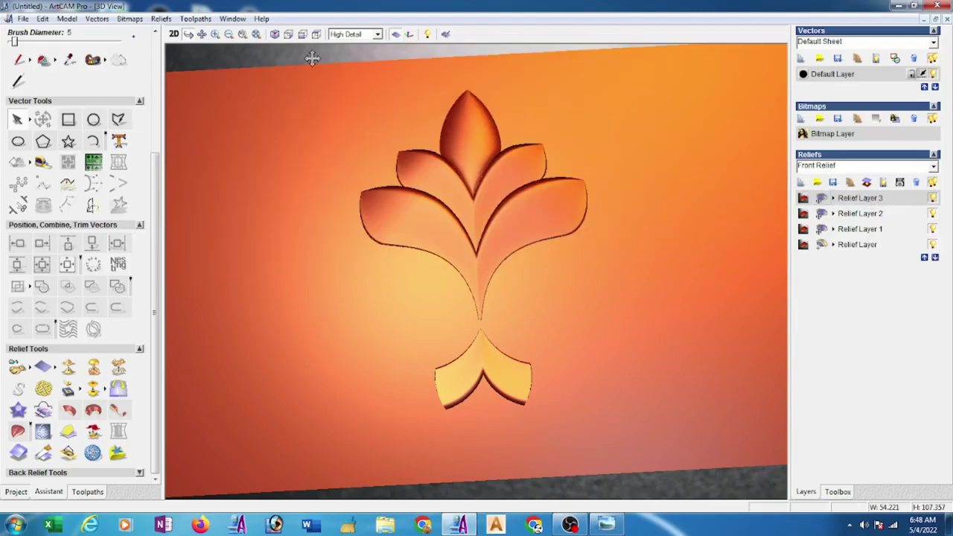
{"action": "left_click", "coordinate": [233, 18]}
In the tiled 2D view, select the lower-left leaf's outline curves as rails for a Two Rail Sweep
{"action": "left_click", "coordinate": [253, 43]}
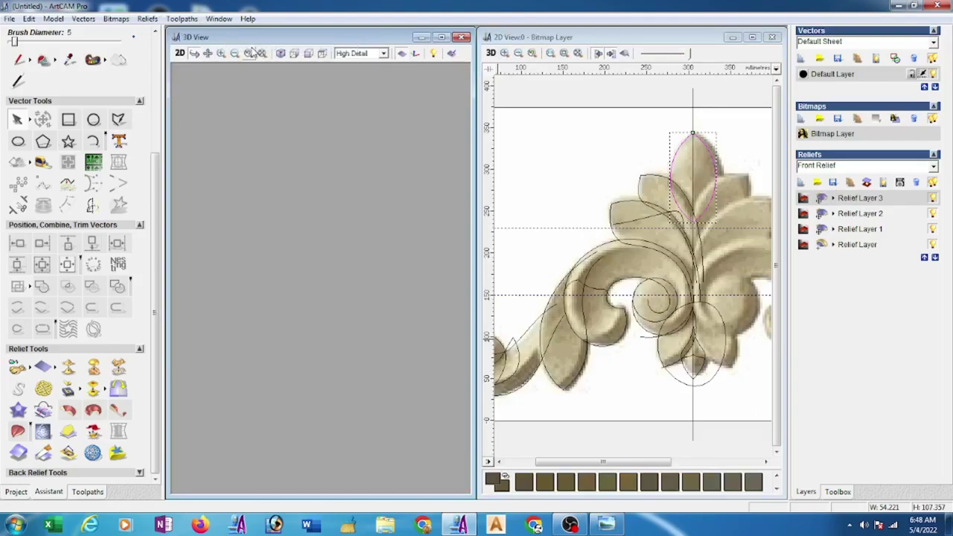
{"action": "left_click", "coordinate": [529, 171]}
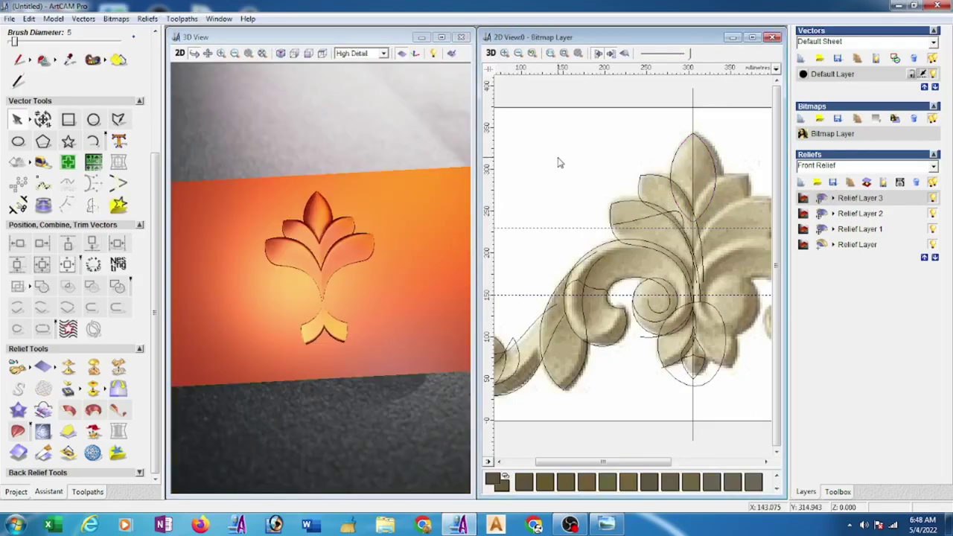
{"action": "left_click", "coordinate": [551, 374]}
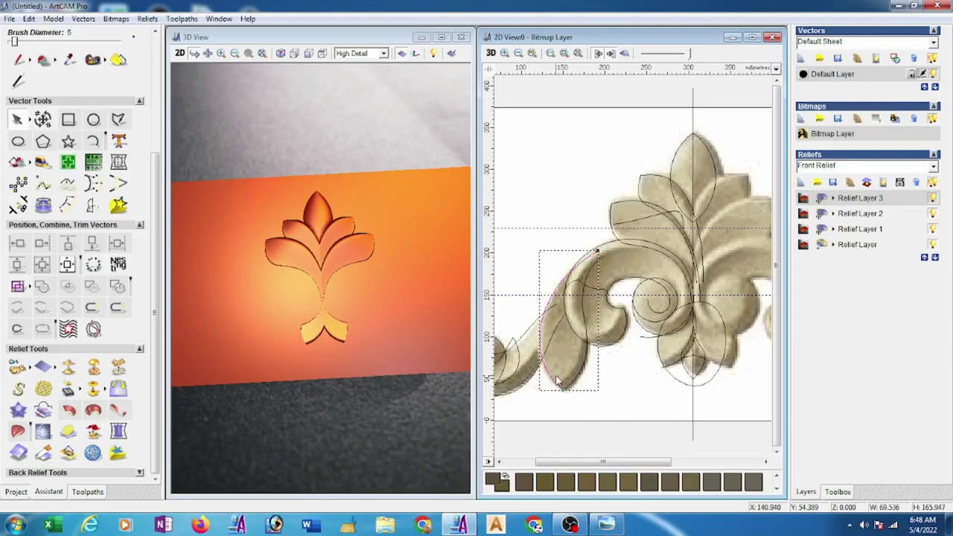
{"action": "left_click_drag", "start_coordinate": [557, 379], "coordinate": [574, 378]}
{"action": "left_click", "coordinate": [22, 430]}
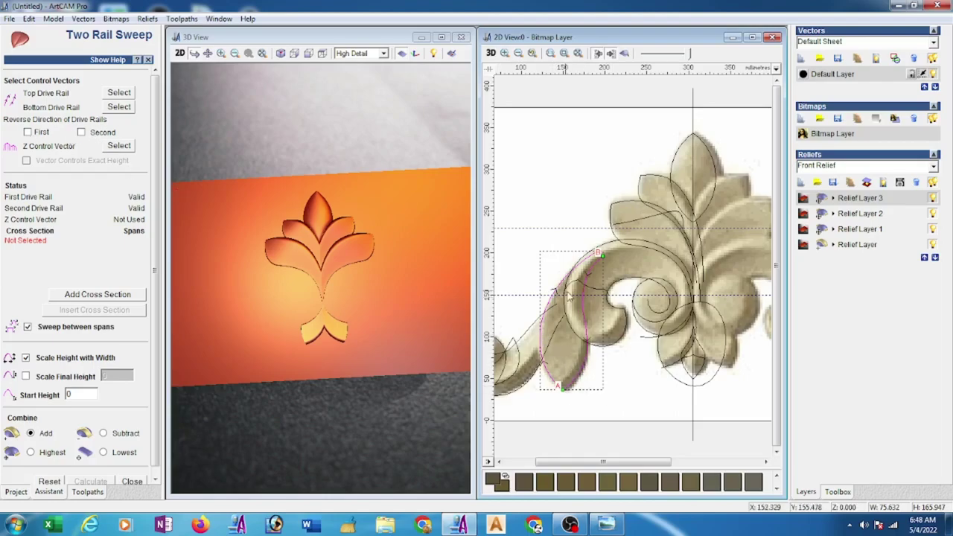
Reverse the first rail and set the leaf's outer curve and upper curve as the sweep rails
{"action": "left_click", "coordinate": [27, 132]}
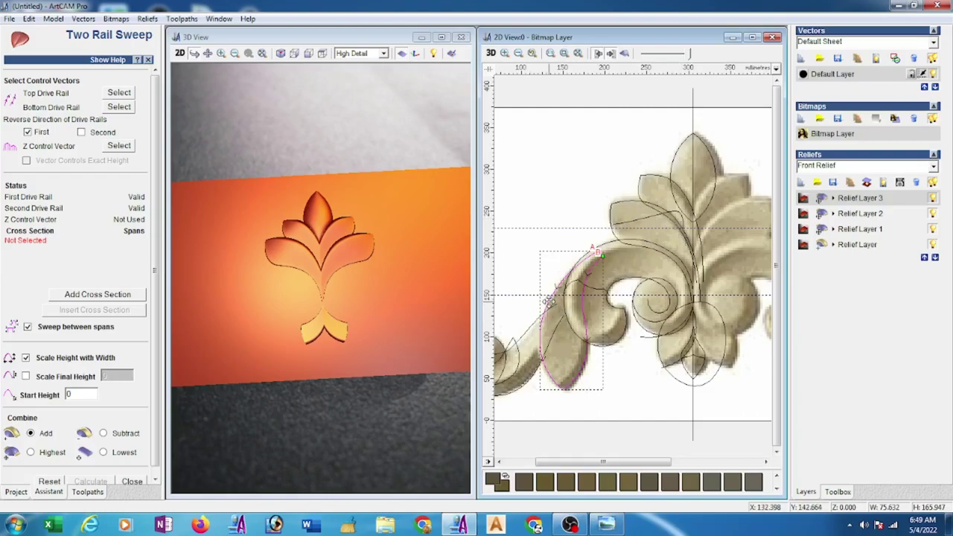
{"action": "left_click", "coordinate": [588, 363]}
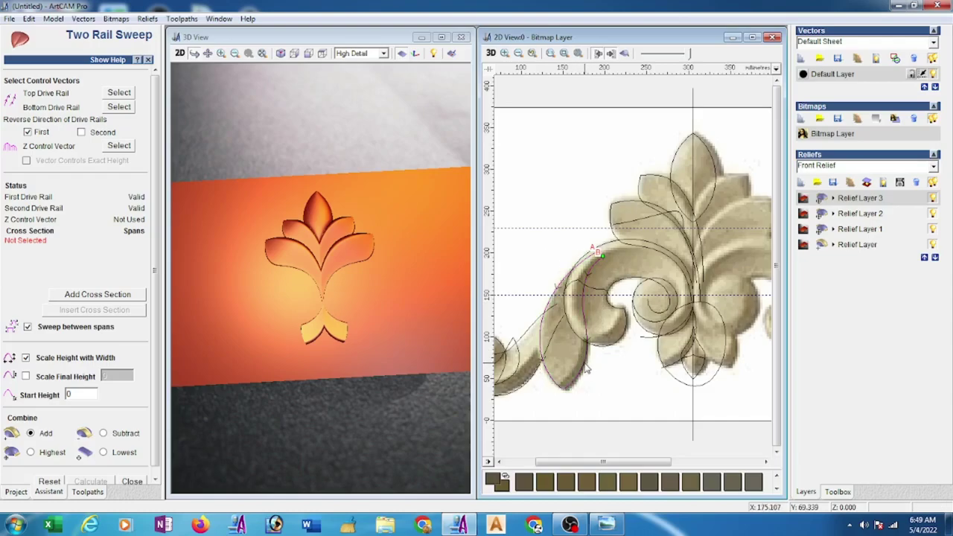
{"action": "left_click", "coordinate": [584, 362]}
{"action": "left_click", "coordinate": [543, 338]}
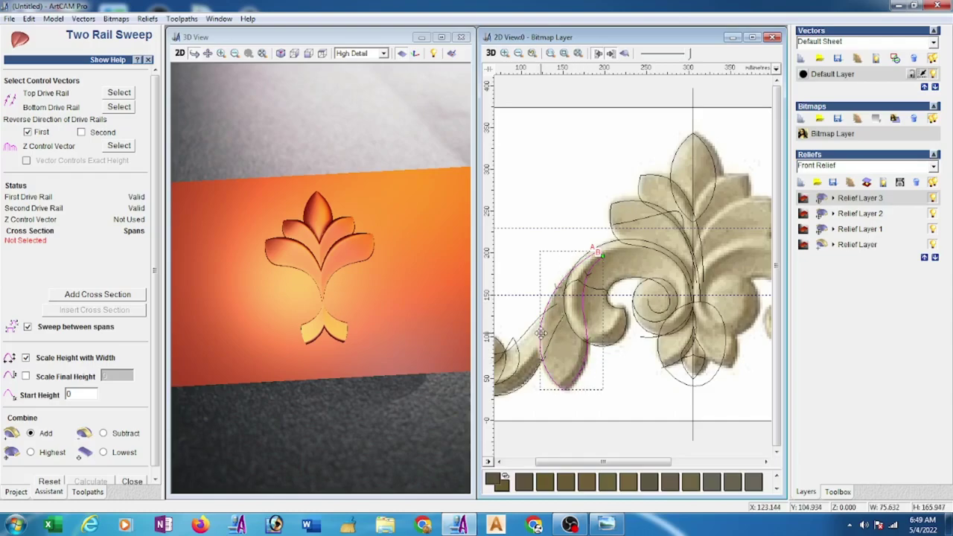
{"action": "left_click", "coordinate": [119, 92]}
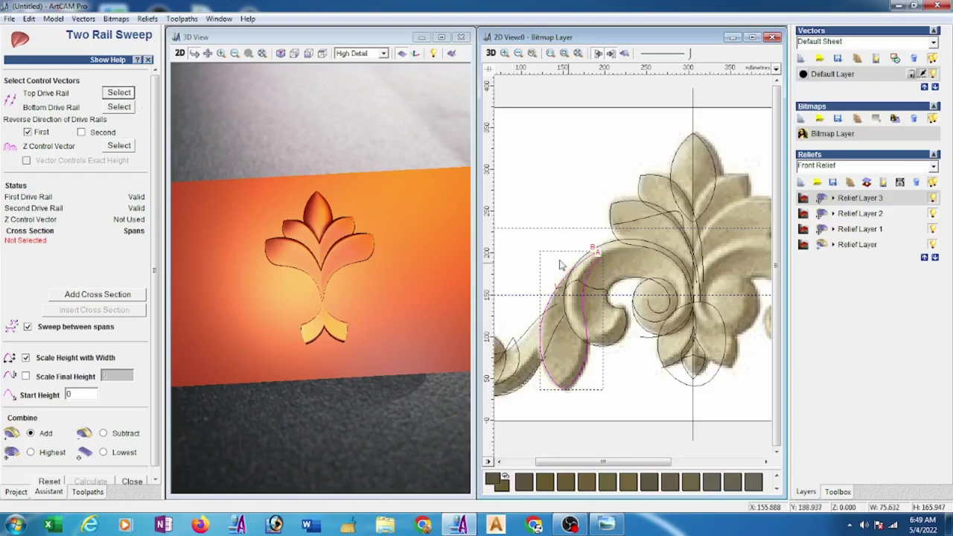
{"action": "left_click", "coordinate": [634, 223]}
Add a cross section, scale the sweep to final height 6 with Highest combine, and calculate
{"action": "left_click", "coordinate": [96, 294]}
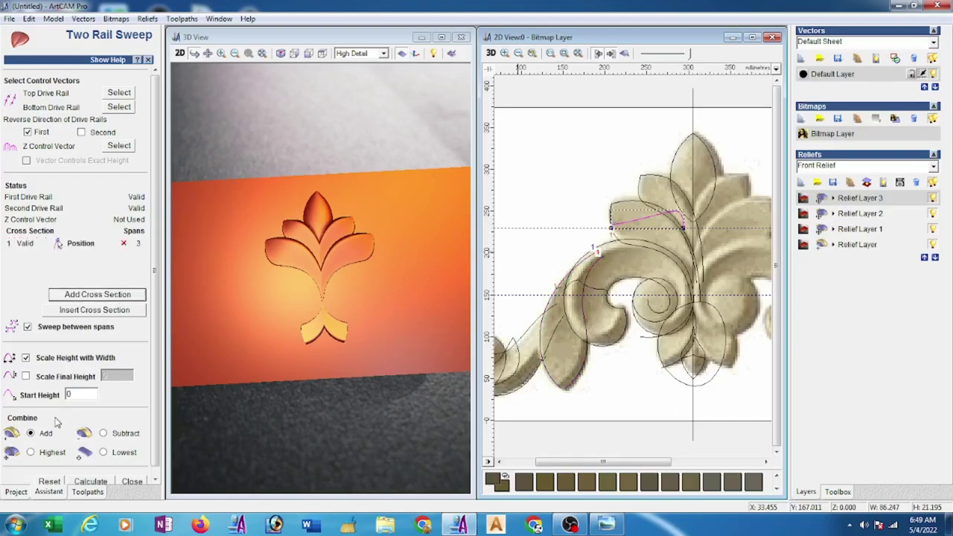
{"action": "left_click", "coordinate": [26, 377]}
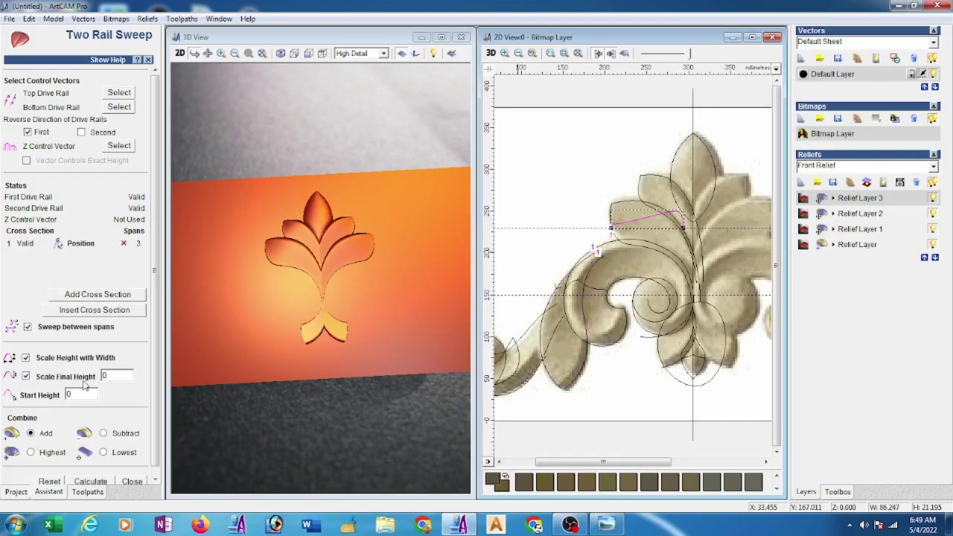
{"action": "left_click_drag", "start_coordinate": [119, 375], "coordinate": [101, 382]}
{"action": "type", "text": "6"}
{"action": "left_click", "coordinate": [90, 482]}
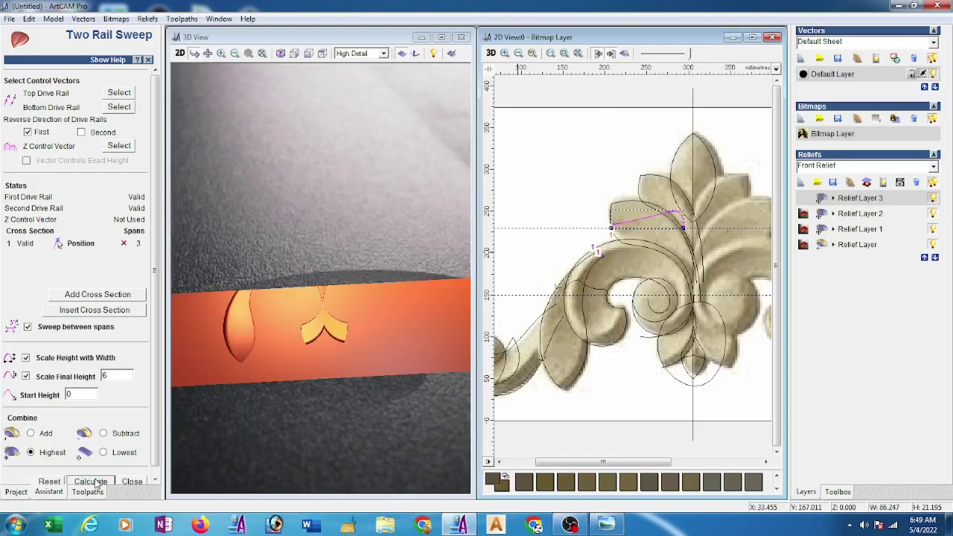
Mirror the swept left leaf onto the right side using Left over right
{"action": "left_click", "coordinate": [141, 482]}
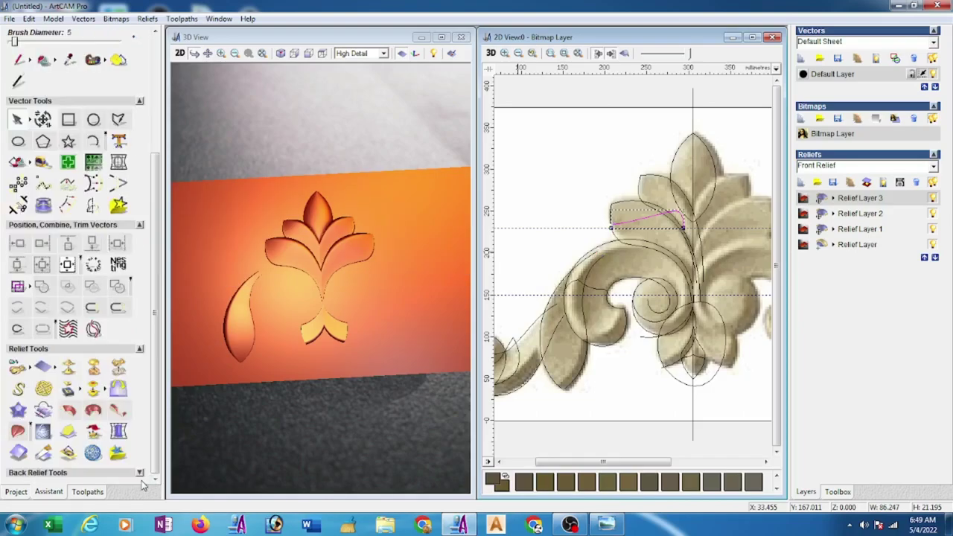
{"action": "left_click", "coordinate": [119, 385]}
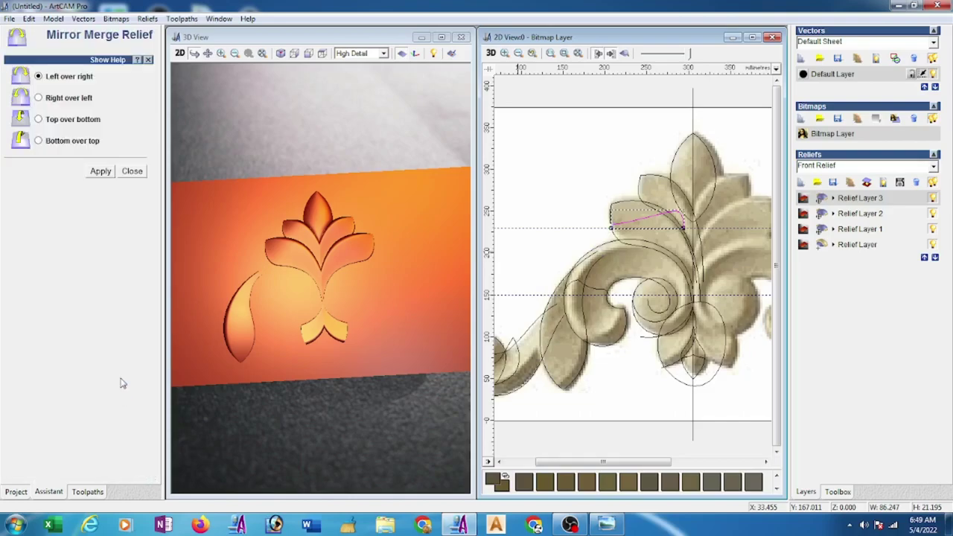
{"action": "left_click", "coordinate": [96, 175]}
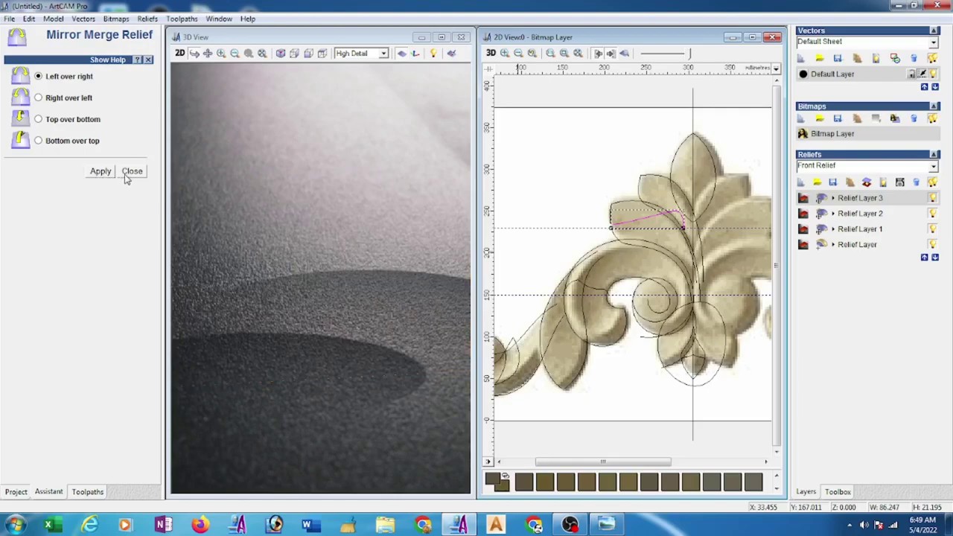
{"action": "left_click", "coordinate": [128, 174]}
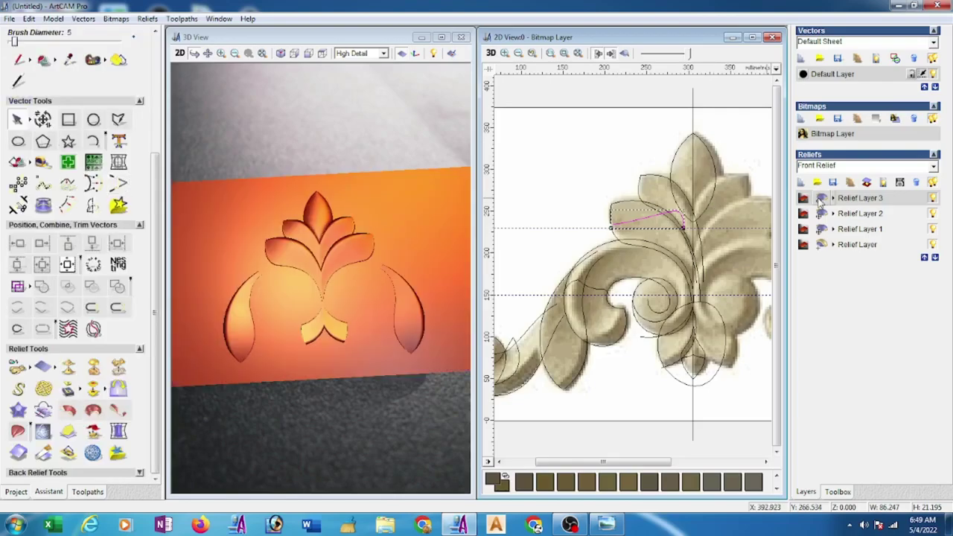
On a new relief layer, set the large curl and inner spiral as Two Rail Sweep rails
{"action": "left_click", "coordinate": [800, 183]}
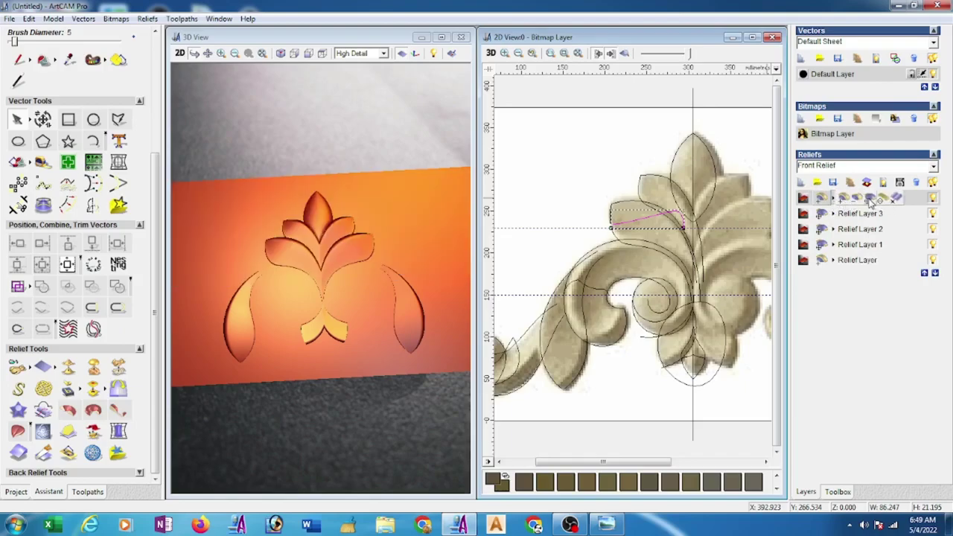
{"action": "left_click", "coordinate": [595, 348]}
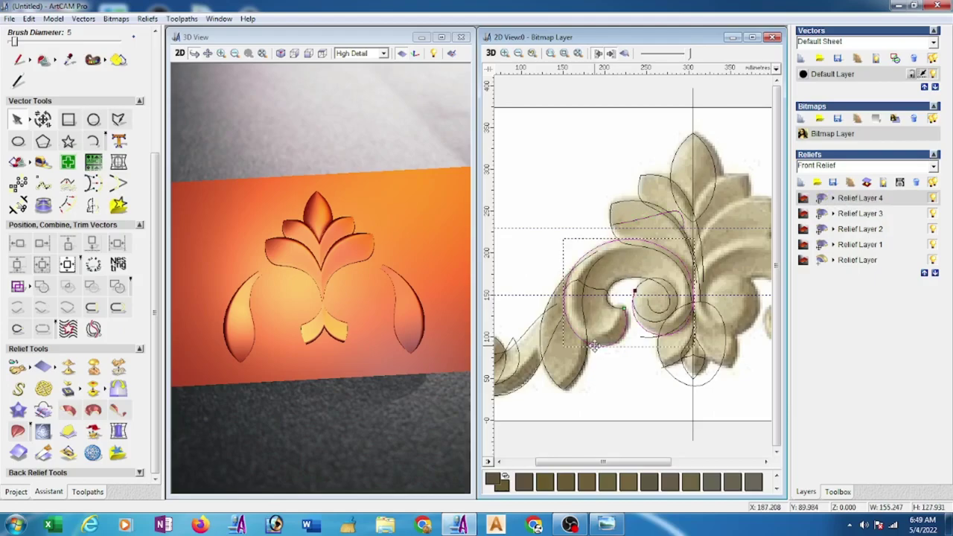
{"action": "left_click", "coordinate": [611, 311], "text": "shift"}
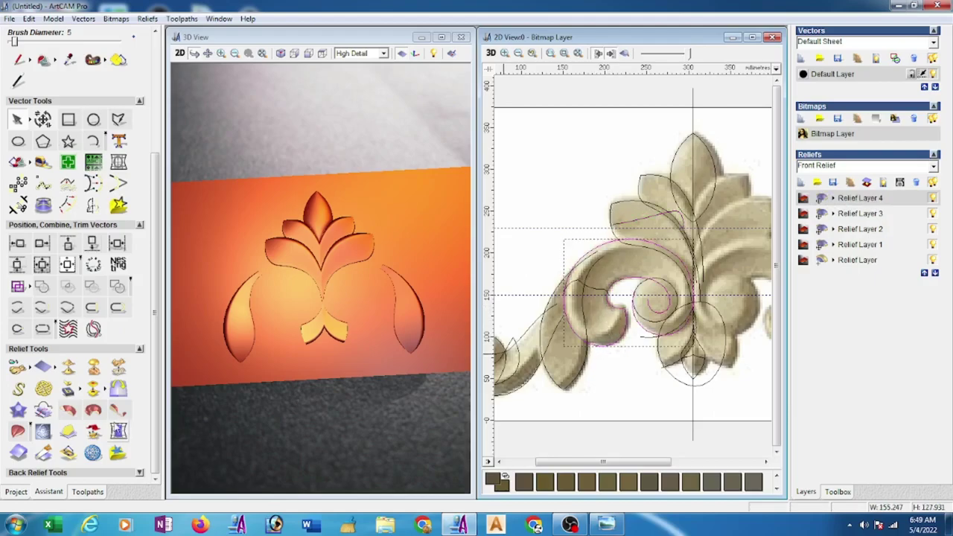
{"action": "left_click", "coordinate": [18, 431]}
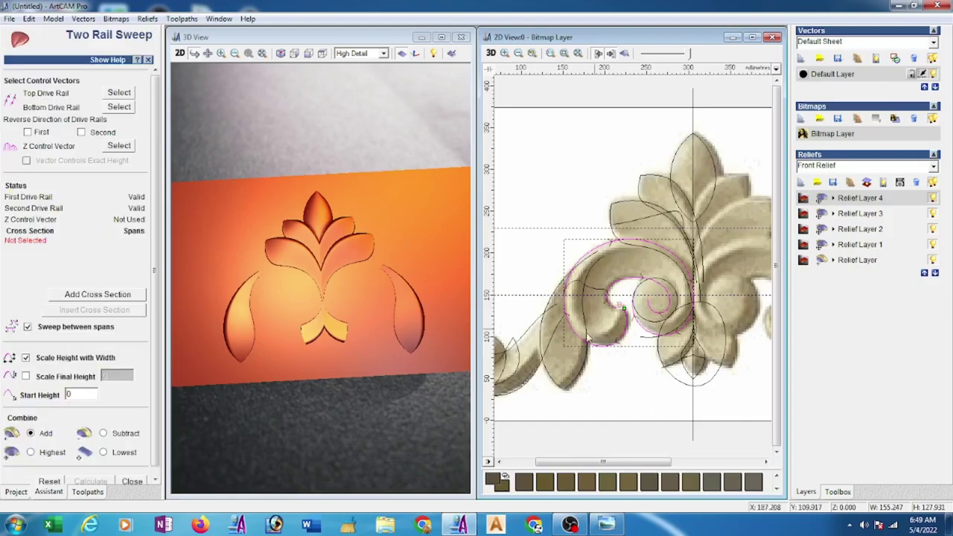
{"action": "left_click", "coordinate": [595, 290]}
Add three cross sections along the curl, scale to final height 6, and calculate the scroll
{"action": "left_click", "coordinate": [132, 297]}
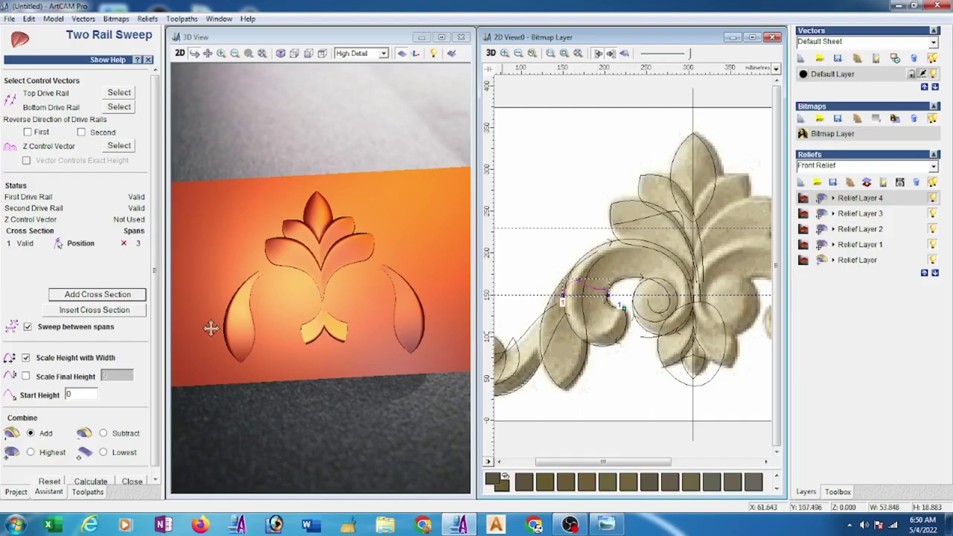
{"action": "left_click", "coordinate": [95, 296]}
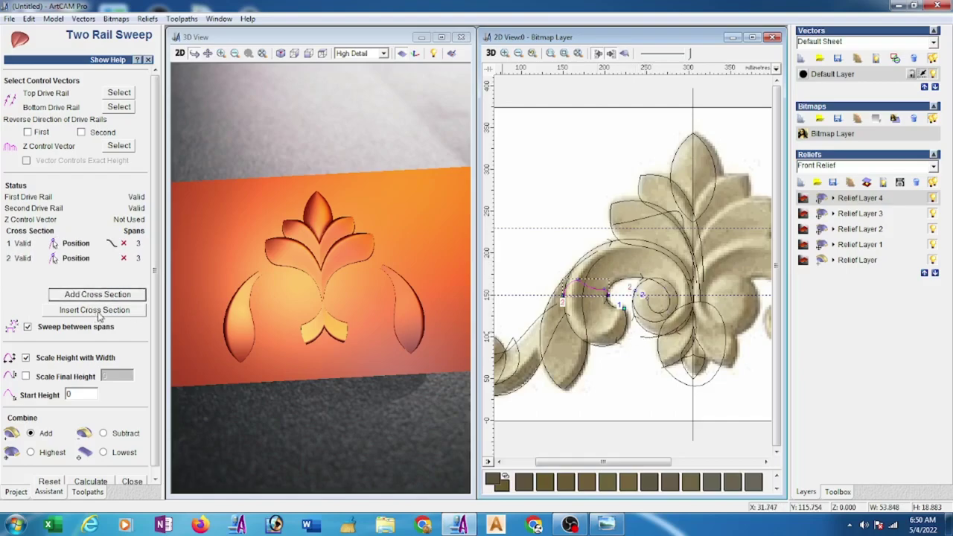
{"action": "left_click", "coordinate": [99, 312]}
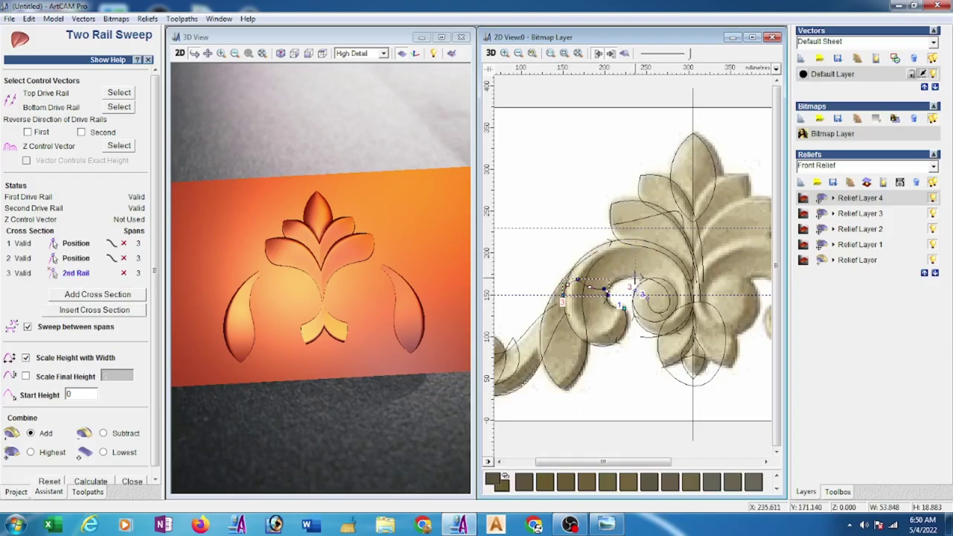
{"action": "left_click", "coordinate": [634, 277]}
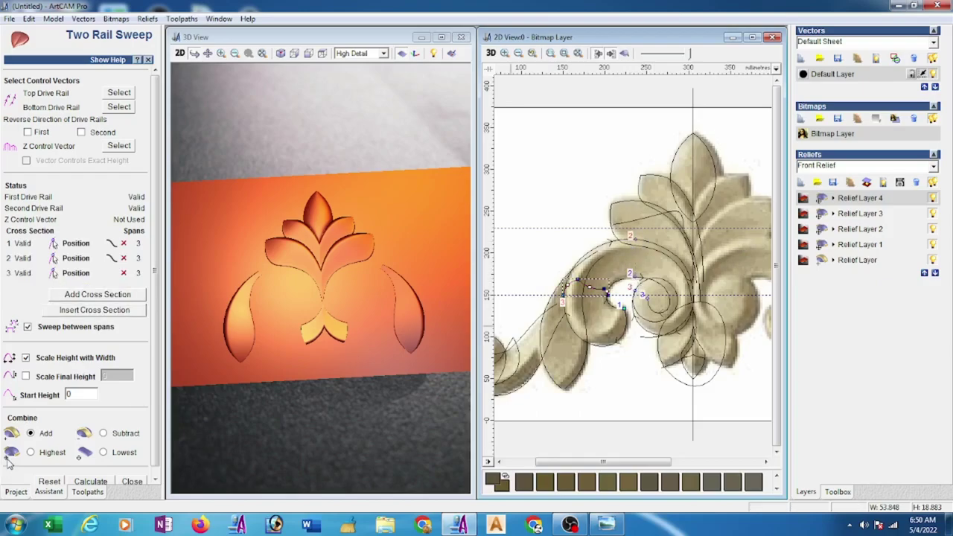
{"action": "left_click", "coordinate": [26, 377]}
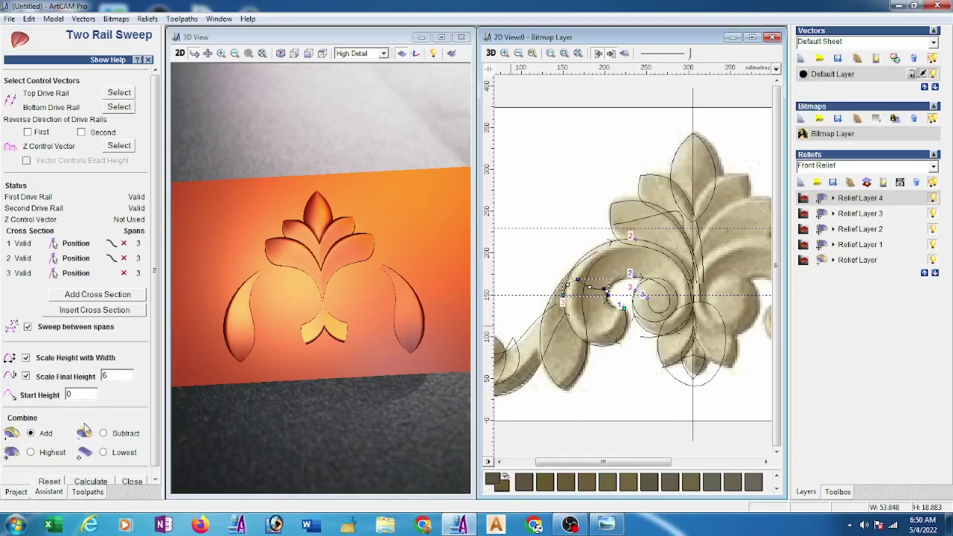
{"action": "left_click", "coordinate": [88, 481]}
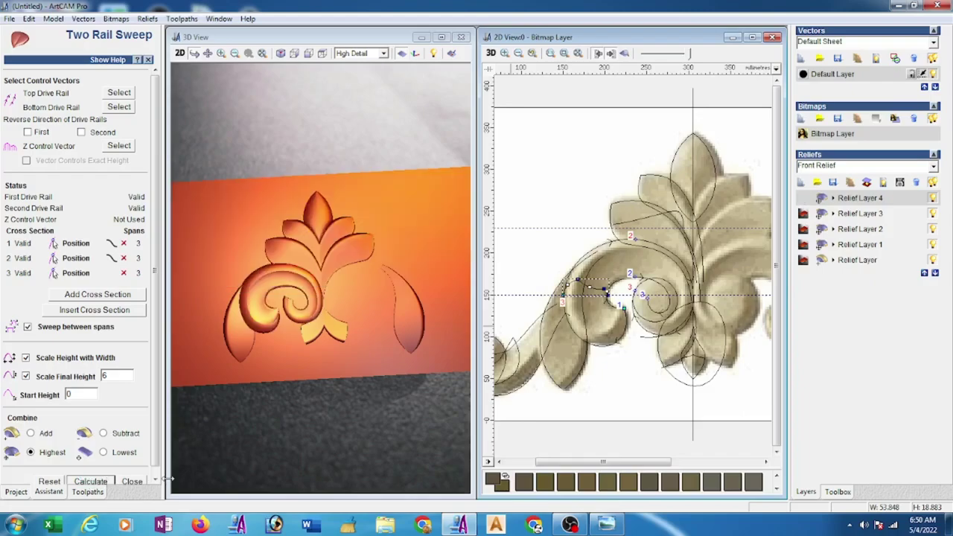
{"action": "left_click", "coordinate": [132, 481]}
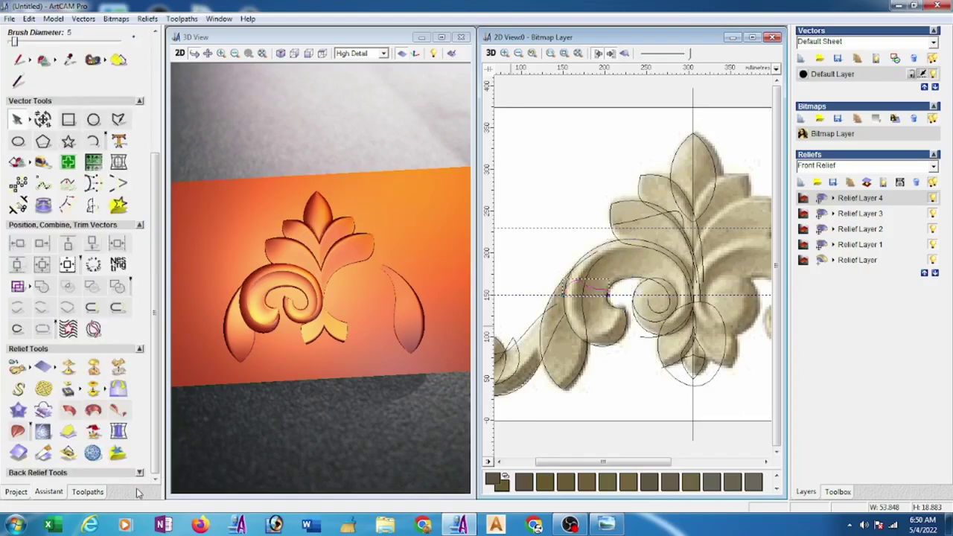
Mirror the scroll curl left over right and add an empty Relief Layer 5
{"action": "left_click", "coordinate": [117, 394]}
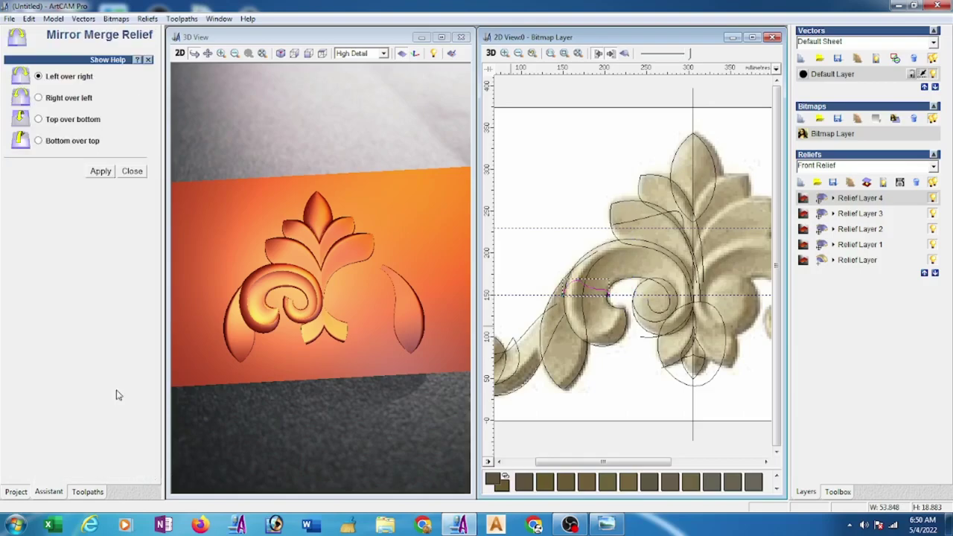
{"action": "left_click", "coordinate": [95, 173]}
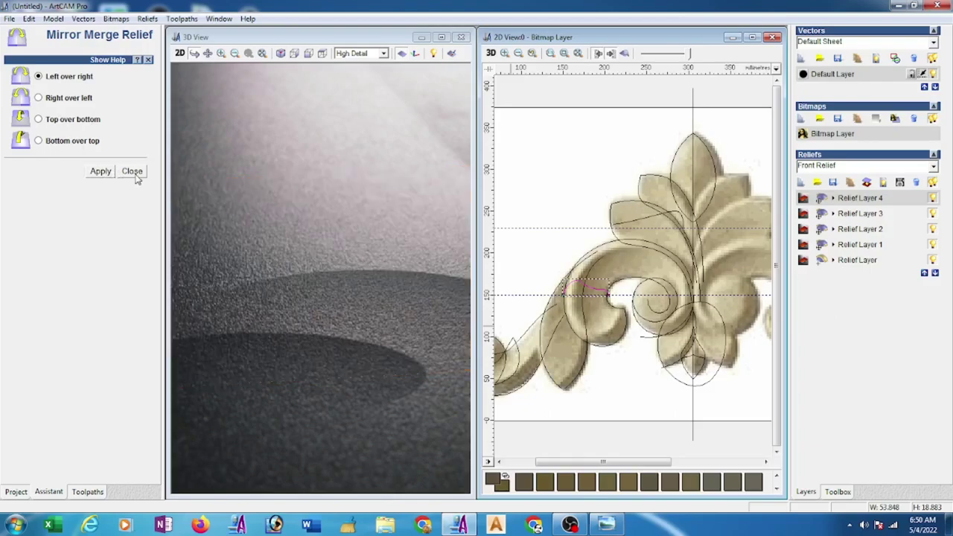
{"action": "left_click", "coordinate": [135, 176]}
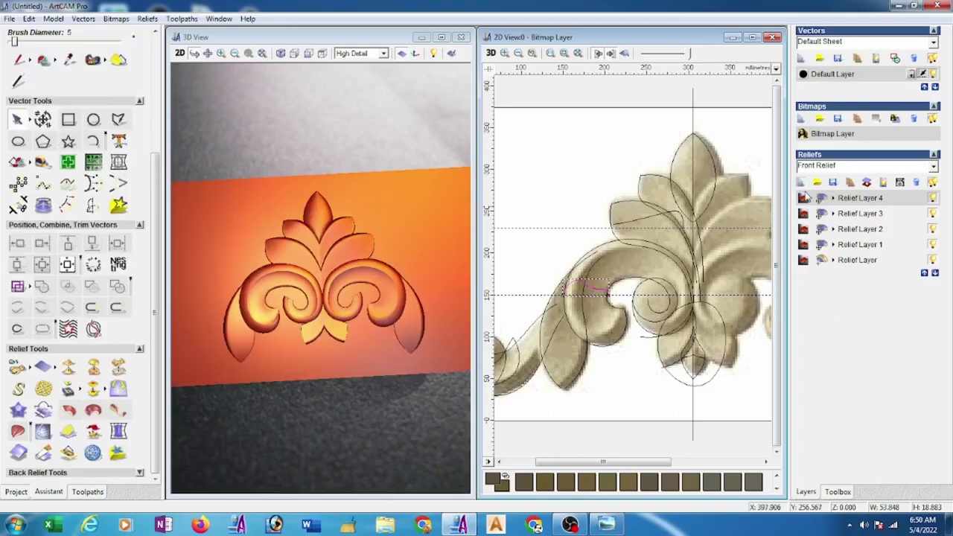
{"action": "left_click", "coordinate": [826, 216]}
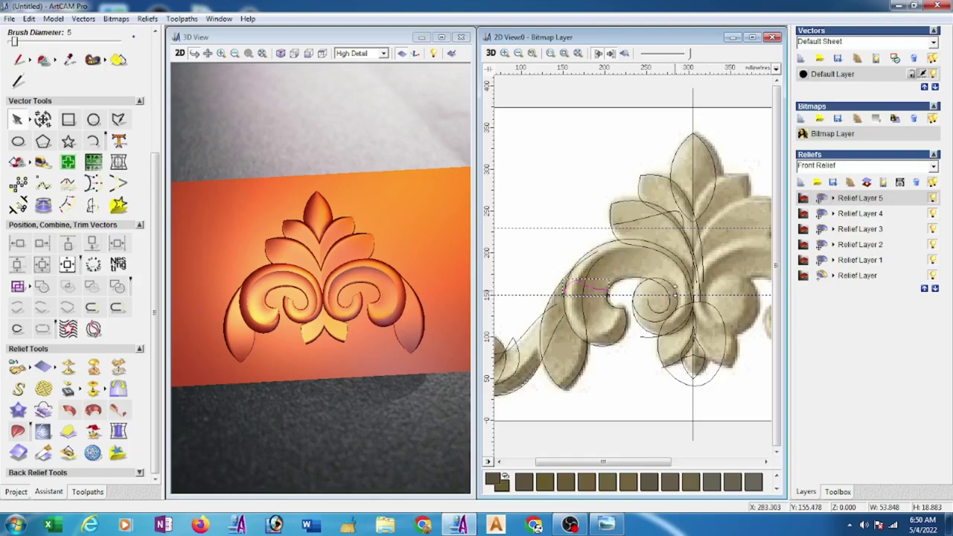
Open the Shape Editor for the spiral's centre circle with a rounded, height-limited profile
{"action": "left_click", "coordinate": [673, 289]}
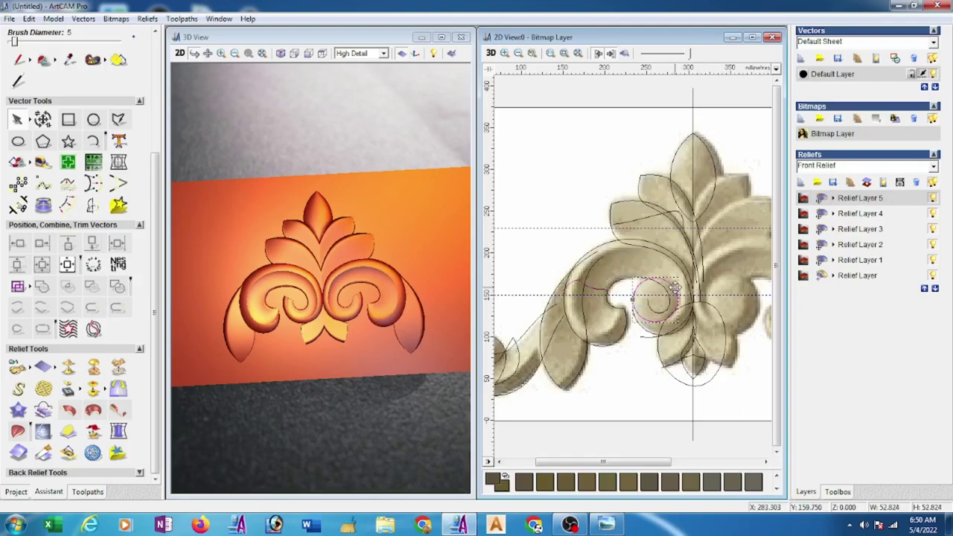
{"action": "right_click", "coordinate": [673, 289]}
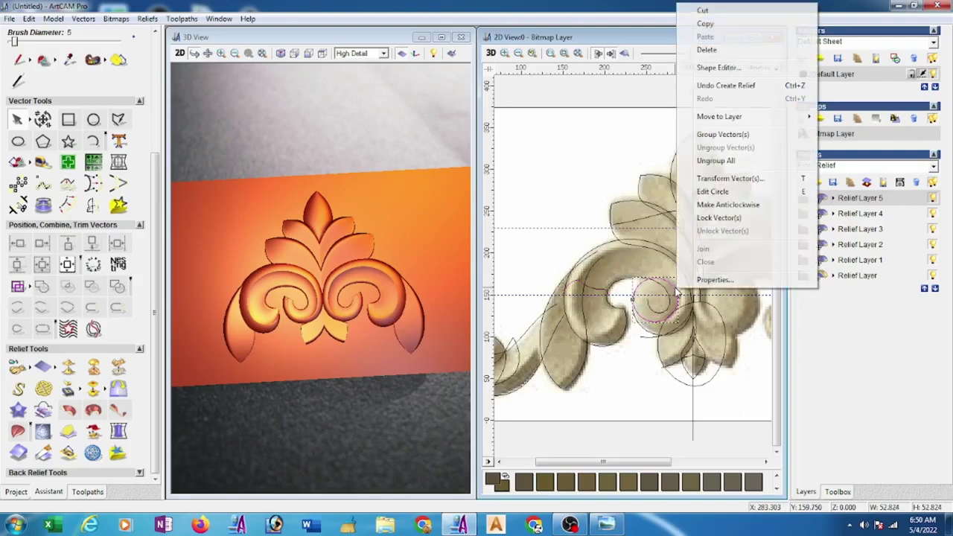
{"action": "left_click", "coordinate": [726, 67]}
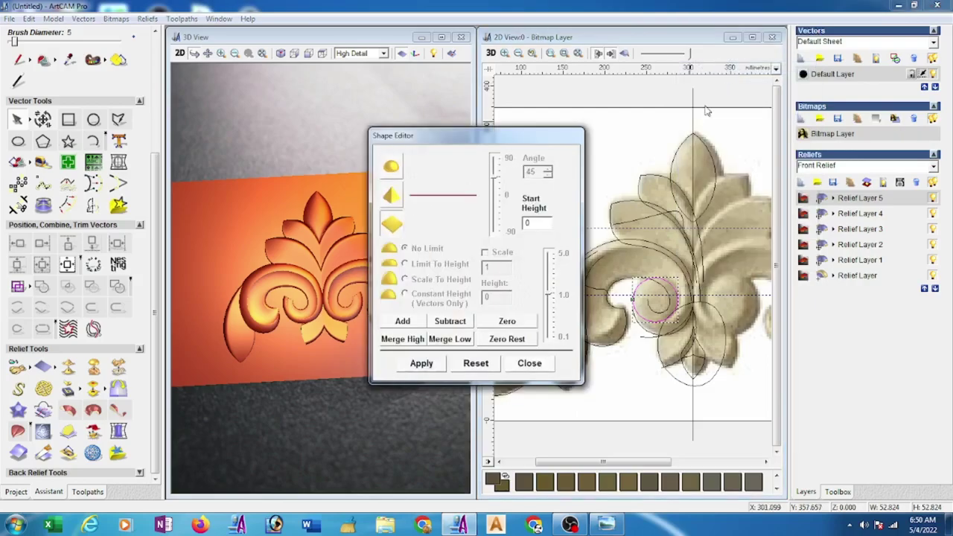
{"action": "left_click", "coordinate": [393, 168]}
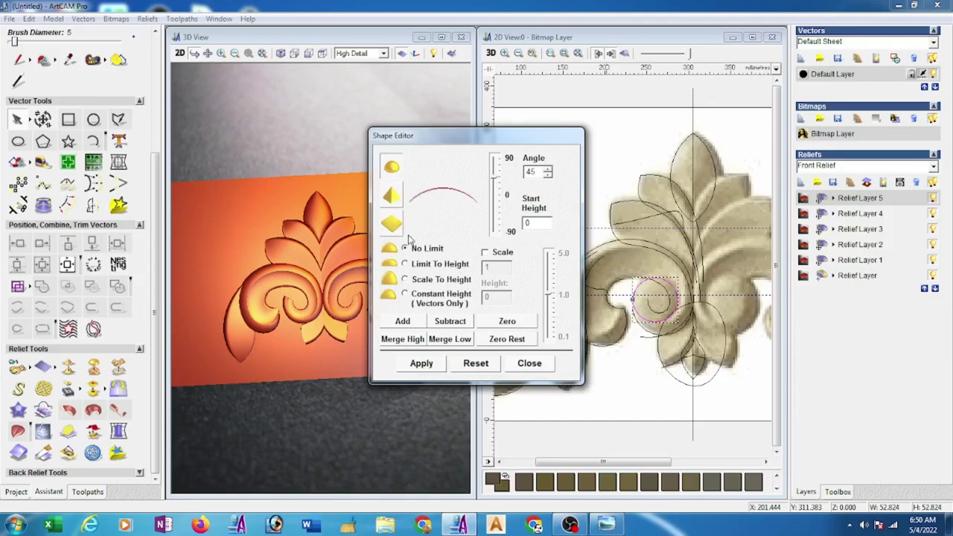
{"action": "left_click", "coordinate": [405, 265]}
{"action": "type", "text": "4"}
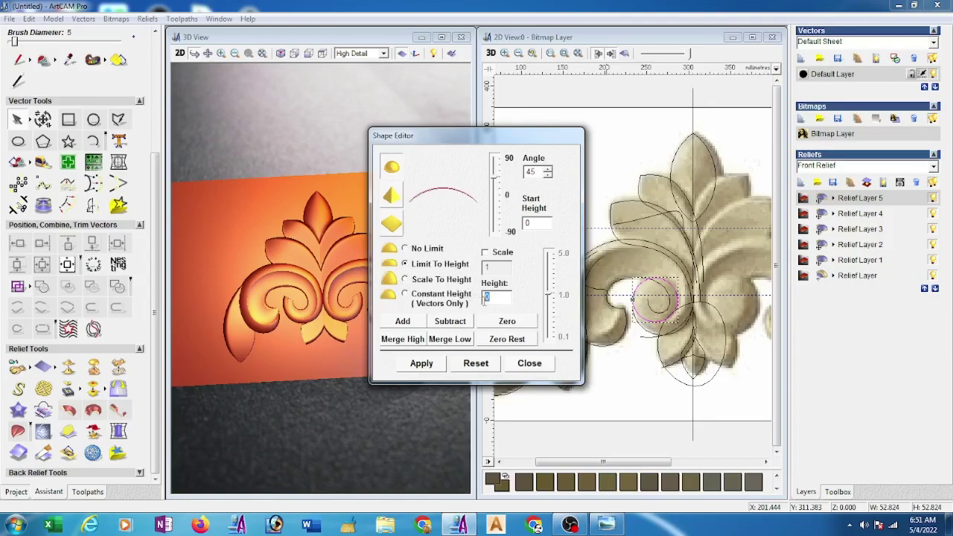
Set a 65° angle, start height 0 and height 6.0, merged at highest
{"action": "double_click", "coordinate": [530, 224]}
{"action": "type", "text": "2"}
{"action": "double_click", "coordinate": [529, 172]}
{"action": "type", "text": "6"}
{"action": "left_click", "coordinate": [416, 339]}
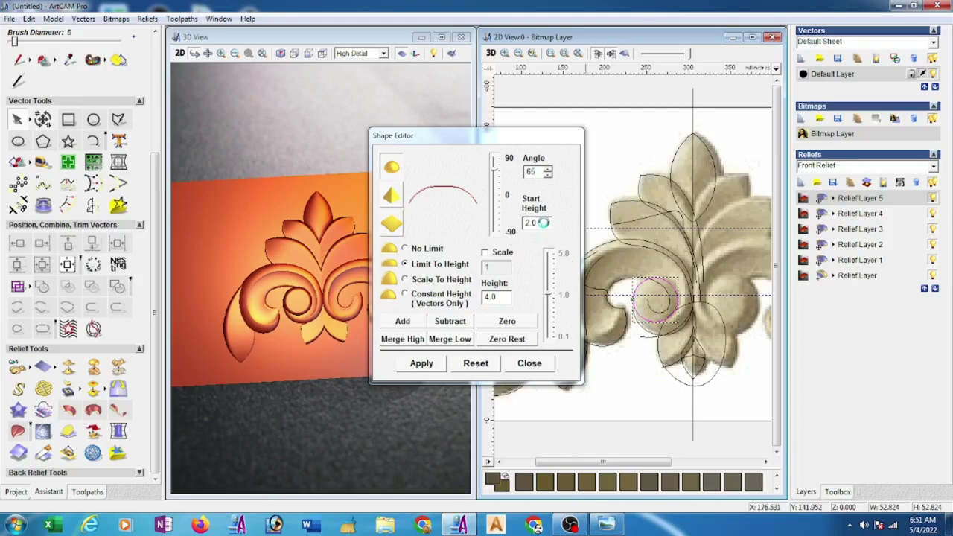
{"action": "double_click", "coordinate": [530, 223]}
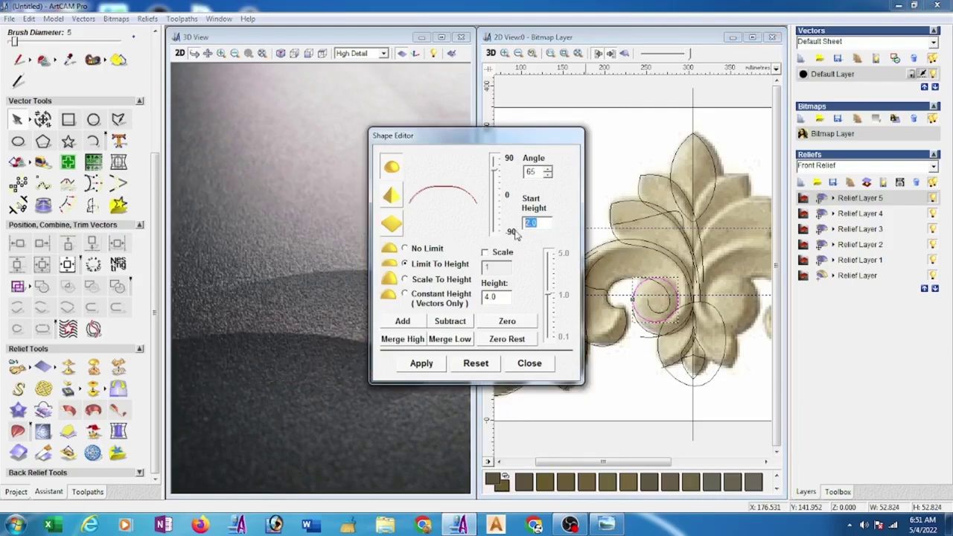
{"action": "type", "text": "0"}
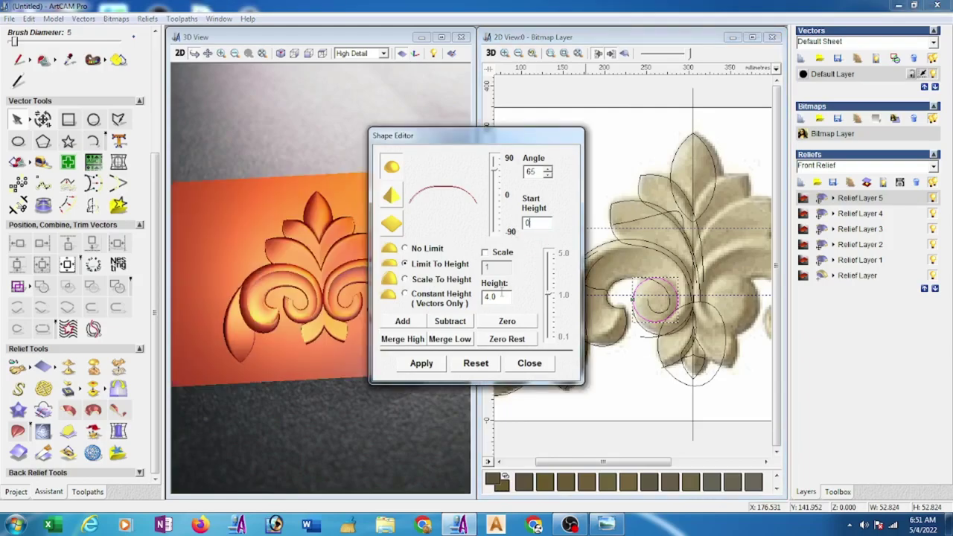
{"action": "double_click", "coordinate": [492, 296]}
{"action": "type", "text": "6"}
{"action": "left_click", "coordinate": [411, 341]}
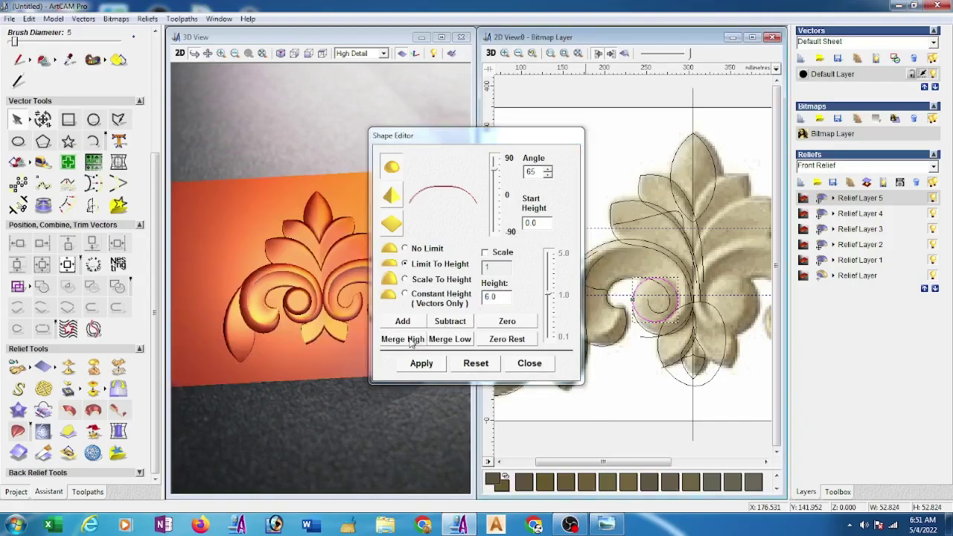
Close the Shape Editor and mirror the relief's left half onto the right
{"action": "left_click", "coordinate": [529, 364]}
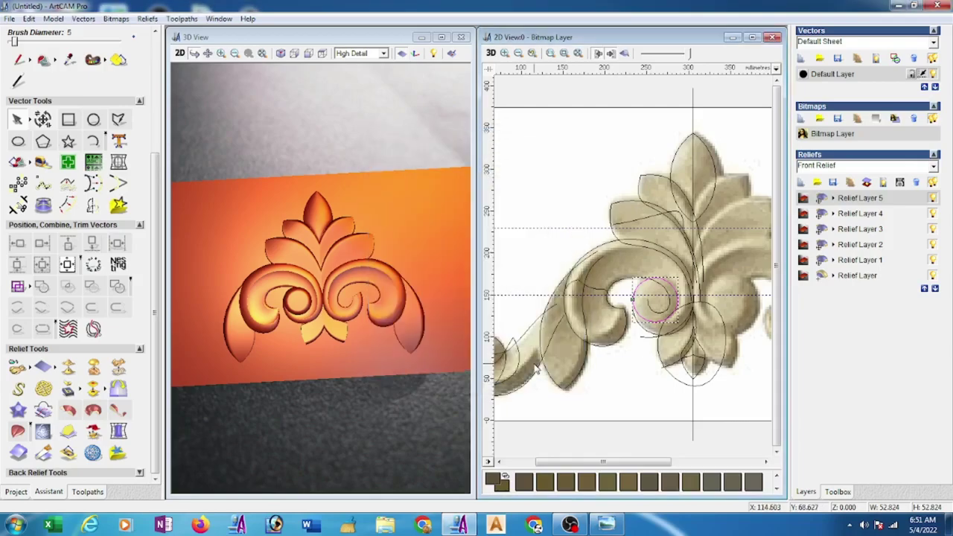
{"action": "left_click", "coordinate": [117, 391]}
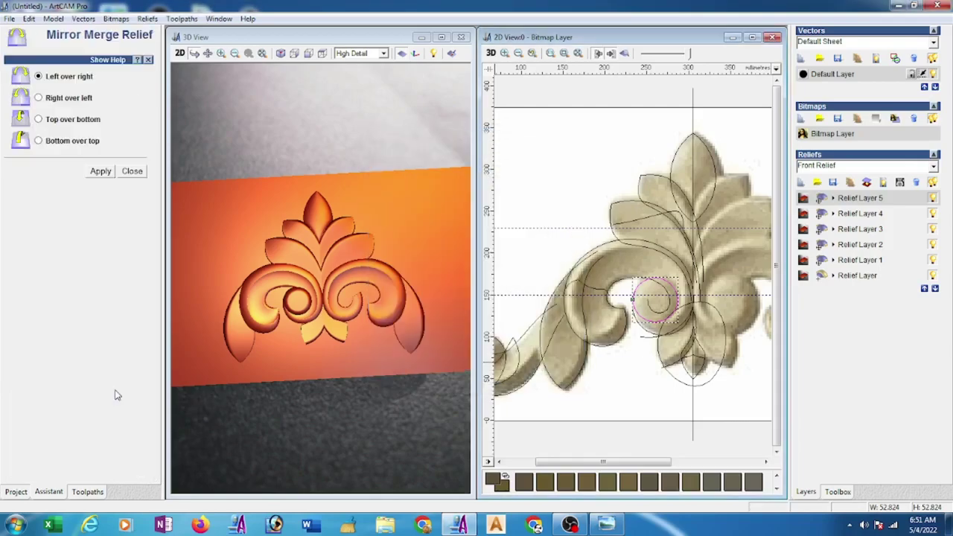
{"action": "left_click", "coordinate": [98, 174]}
{"action": "left_click", "coordinate": [132, 171]}
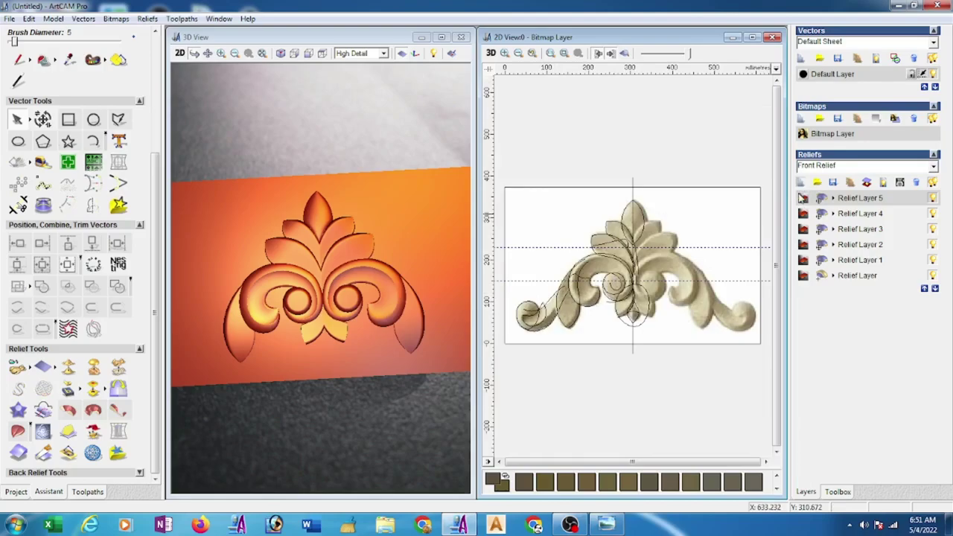
Add new Relief Layer 6 and select the left leaf's curves
{"action": "left_click", "coordinate": [800, 182]}
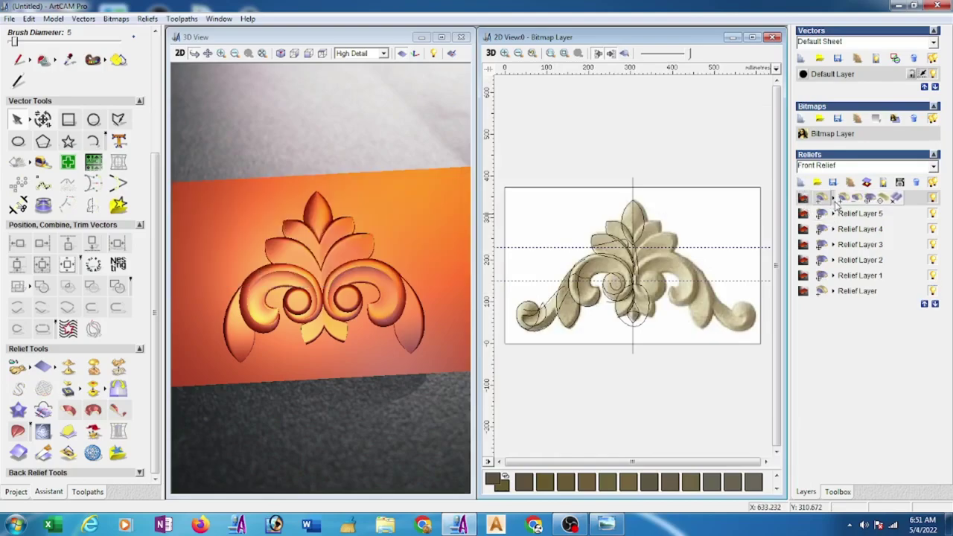
{"action": "left_click", "coordinate": [553, 308]}
{"action": "left_click", "coordinate": [554, 307]}
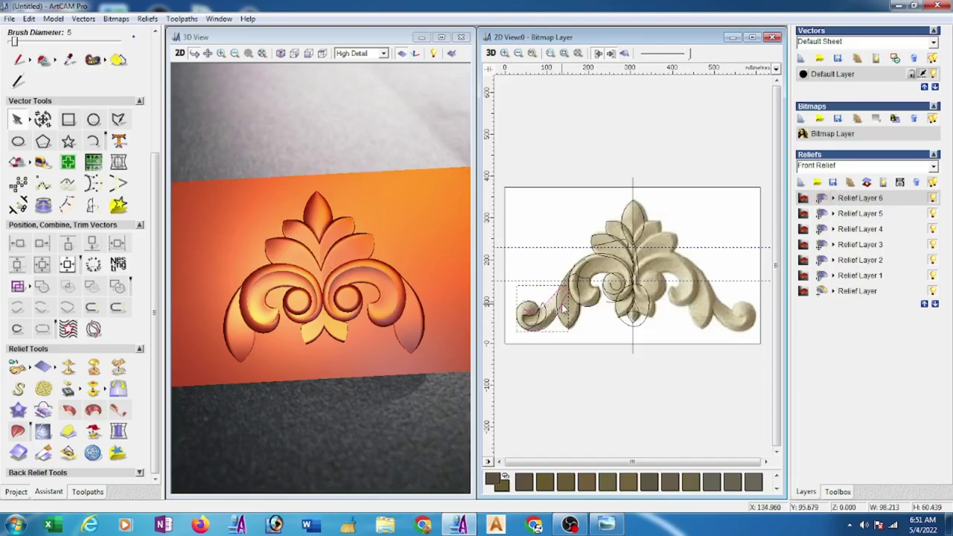
Two-rail sweep a lower-left leaf from the two scroll rails and a cross section, final height 6, highest
{"action": "left_click", "coordinate": [16, 431]}
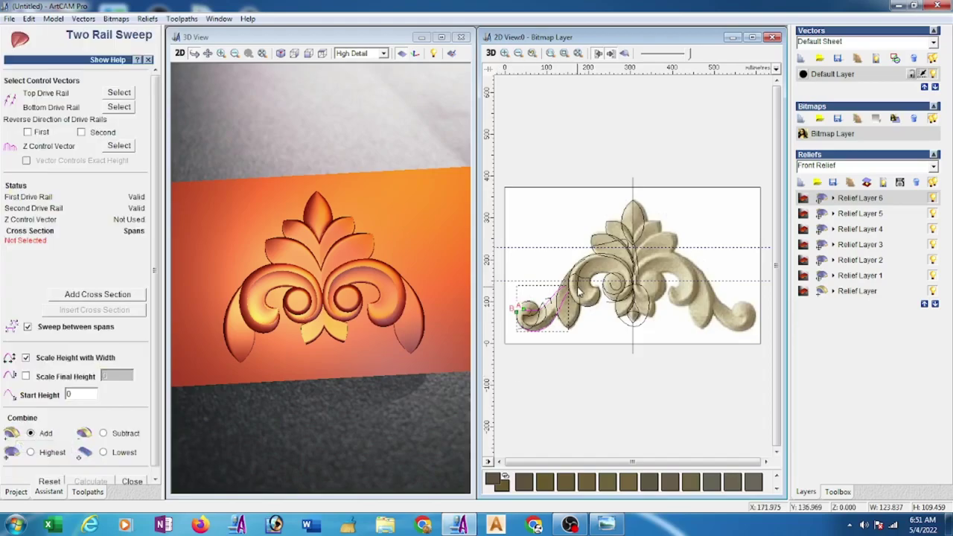
{"action": "scroll", "coordinate": [536, 331], "scroll_direction": "up", "scroll_amount": 2}
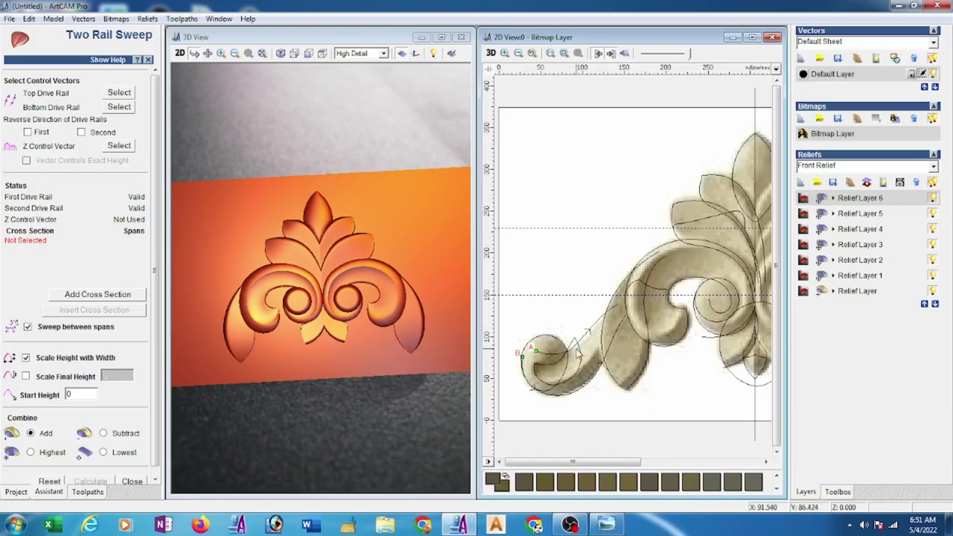
{"action": "left_click", "coordinate": [564, 395]}
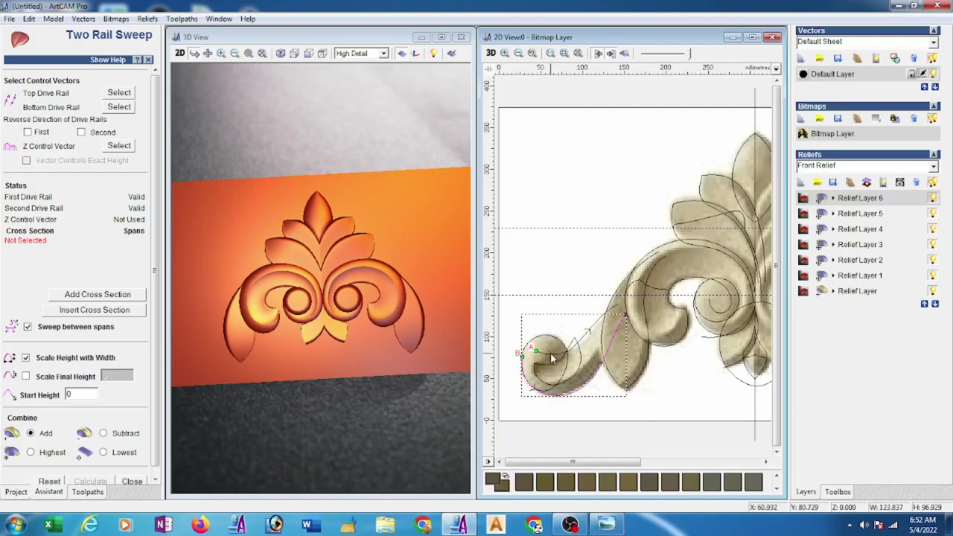
{"action": "left_click", "coordinate": [552, 359], "text": "shift"}
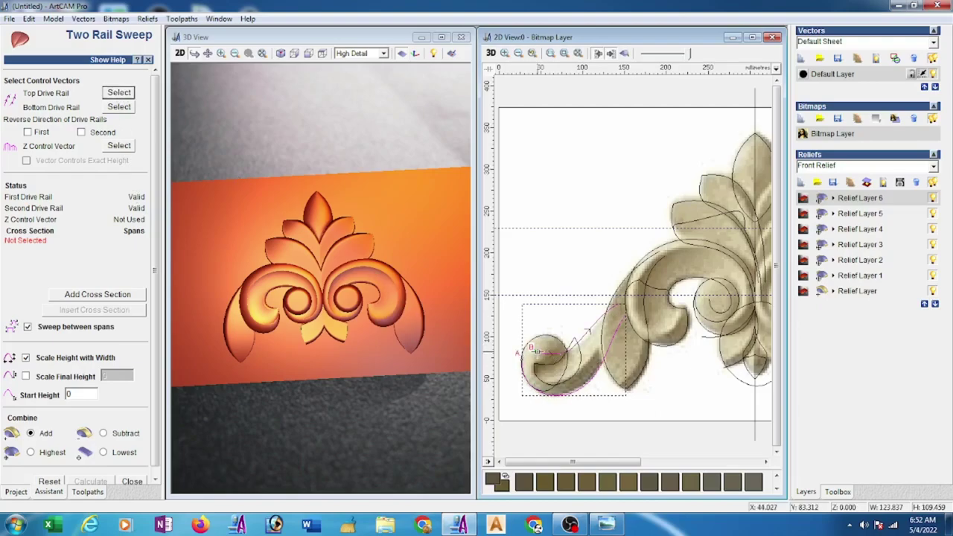
{"action": "left_click", "coordinate": [656, 295]}
{"action": "left_click", "coordinate": [104, 295]}
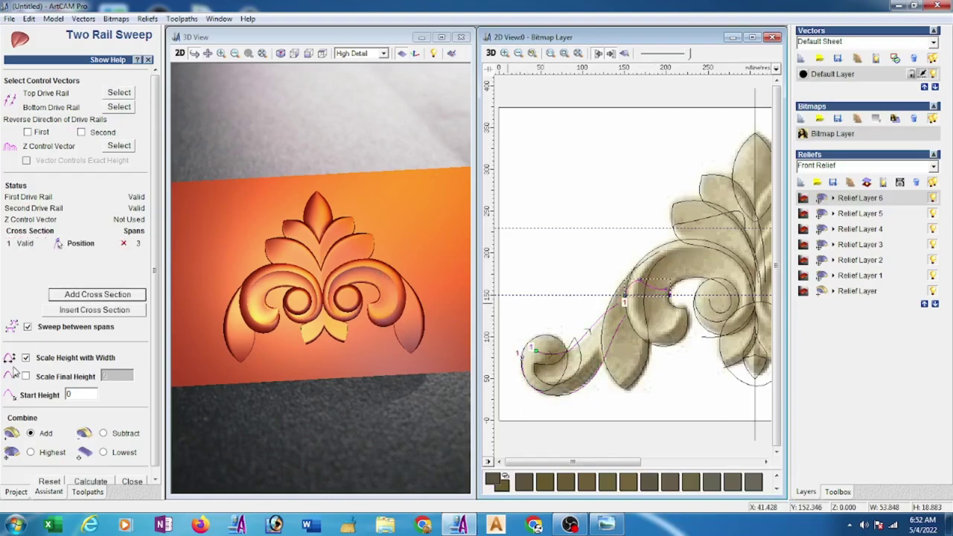
{"action": "left_click", "coordinate": [26, 376]}
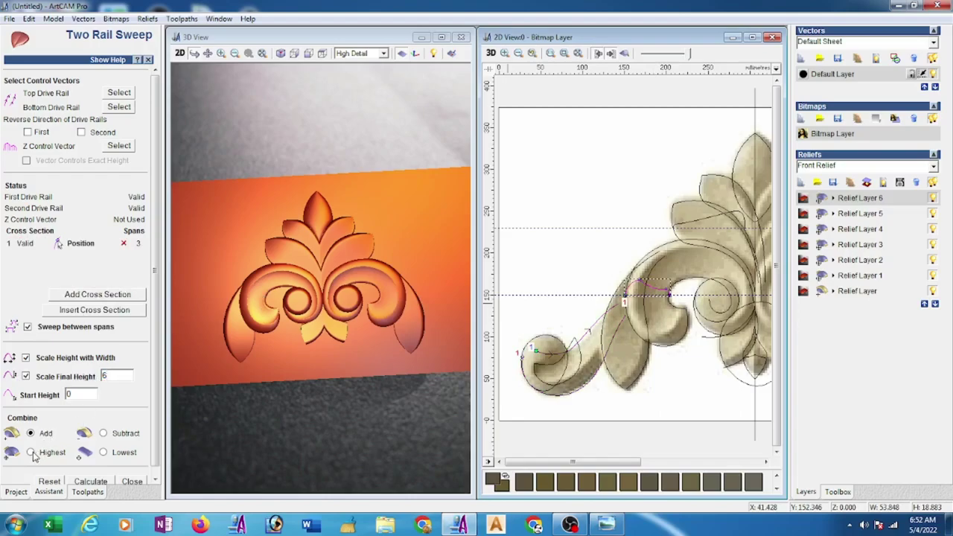
{"action": "left_click", "coordinate": [87, 482]}
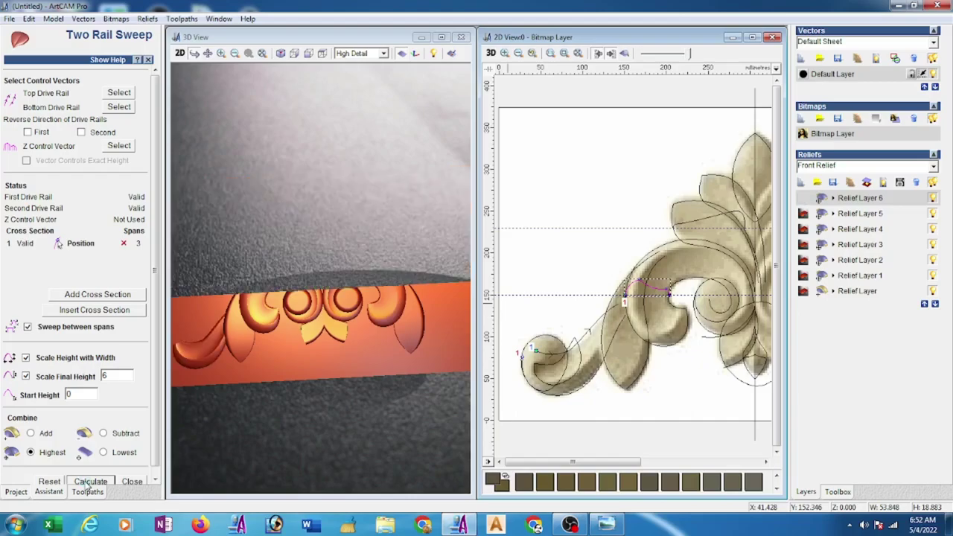
{"action": "left_click", "coordinate": [130, 483]}
Mirror the swept leaf left over right and add empty Relief Layer 7
{"action": "left_click", "coordinate": [116, 389]}
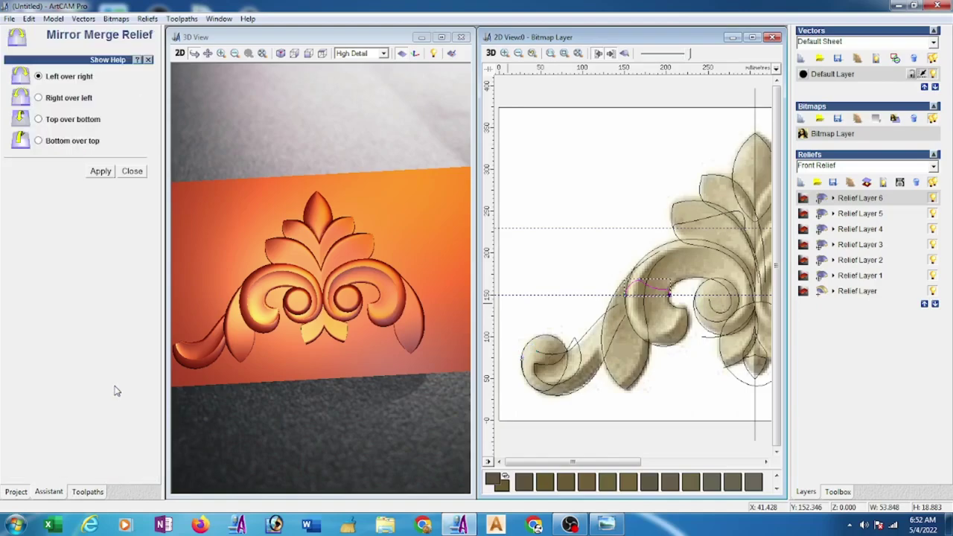
{"action": "left_click", "coordinate": [98, 175]}
{"action": "left_click", "coordinate": [129, 173]}
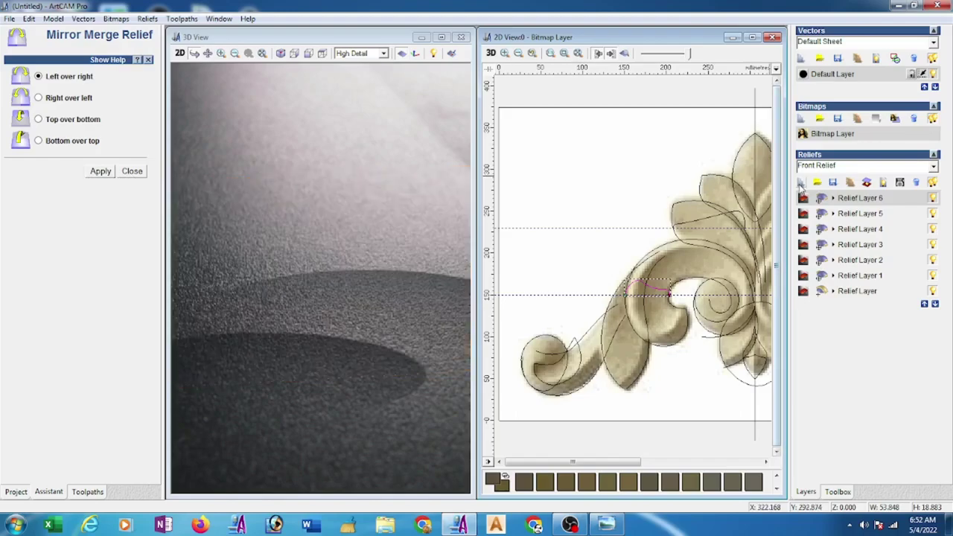
{"action": "left_click", "coordinate": [800, 183]}
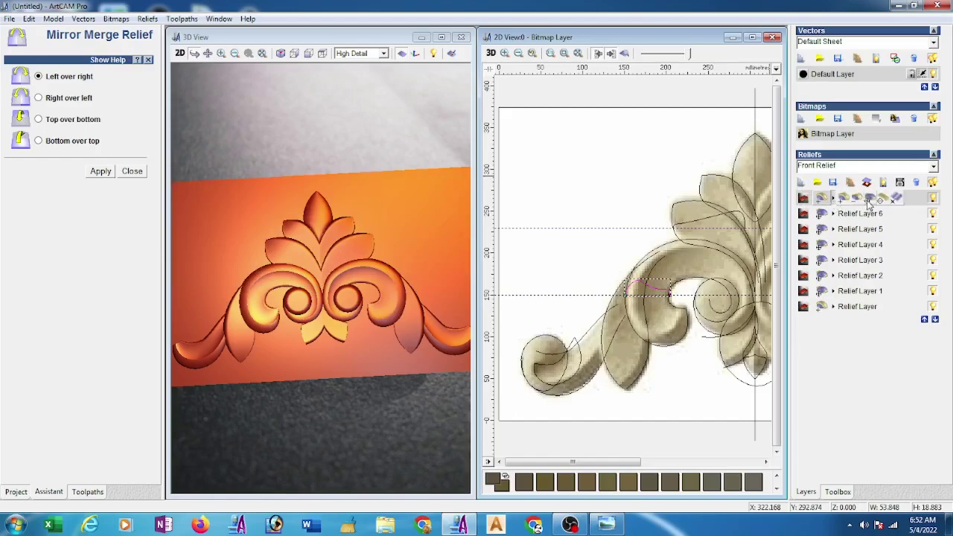
{"action": "left_click", "coordinate": [140, 171]}
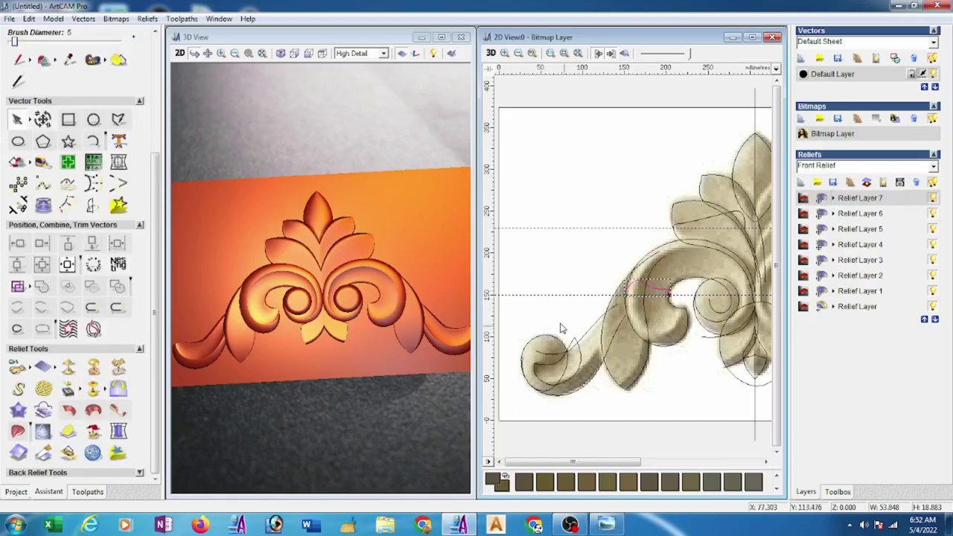
Add a round 90° dome on the lower-left scroll-end circle to form a ball end
{"action": "left_click", "coordinate": [566, 376]}
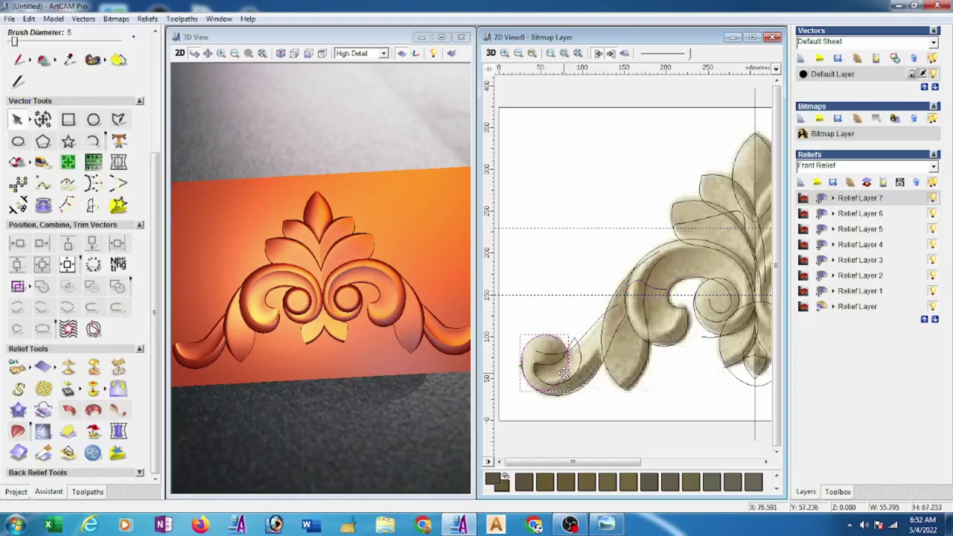
{"action": "right_click", "coordinate": [565, 376]}
{"action": "left_click", "coordinate": [609, 158]}
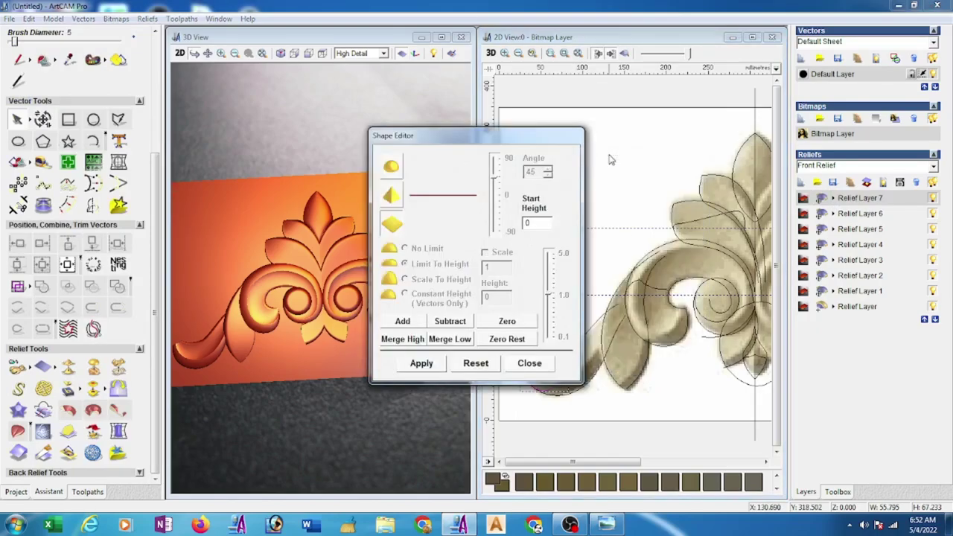
{"action": "left_click", "coordinate": [392, 169]}
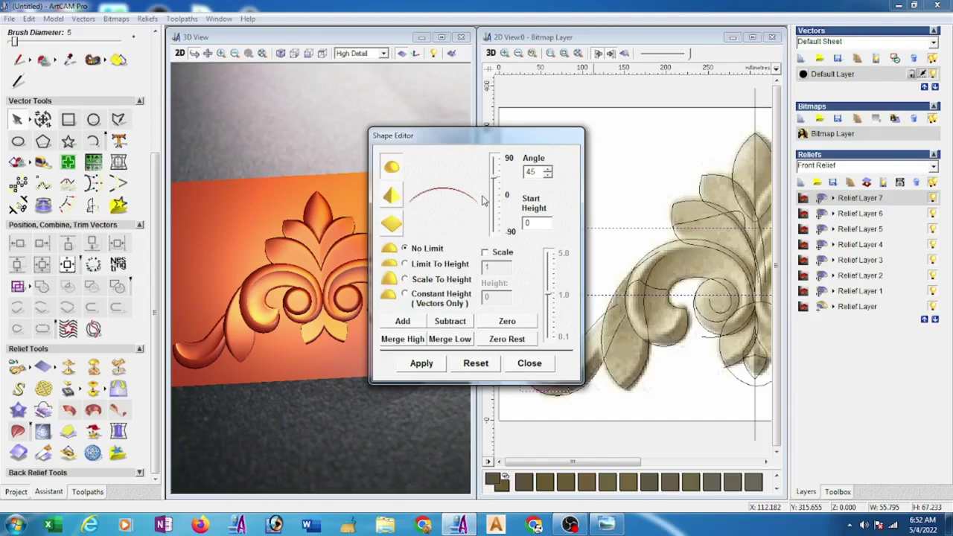
{"action": "left_click_drag", "start_coordinate": [494, 179], "coordinate": [494, 154]}
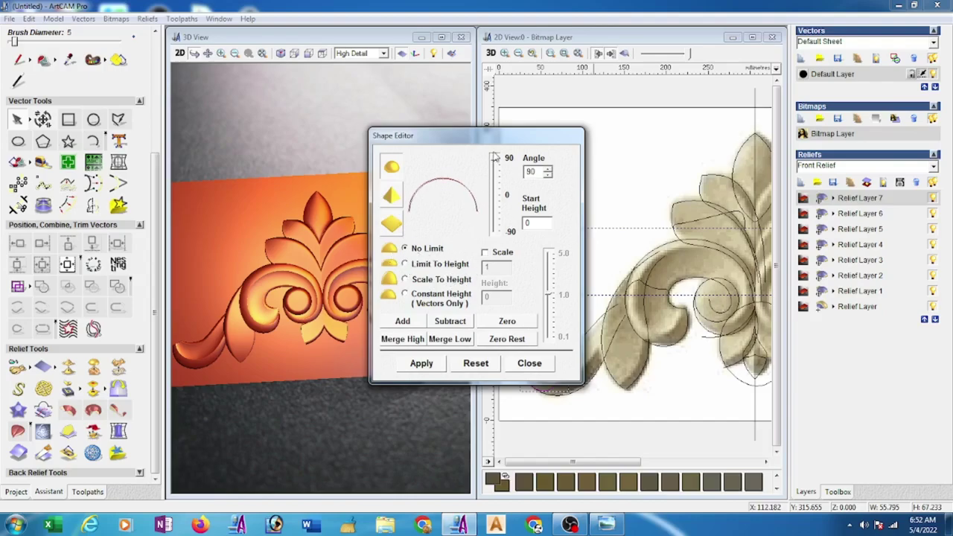
{"action": "left_click", "coordinate": [414, 320]}
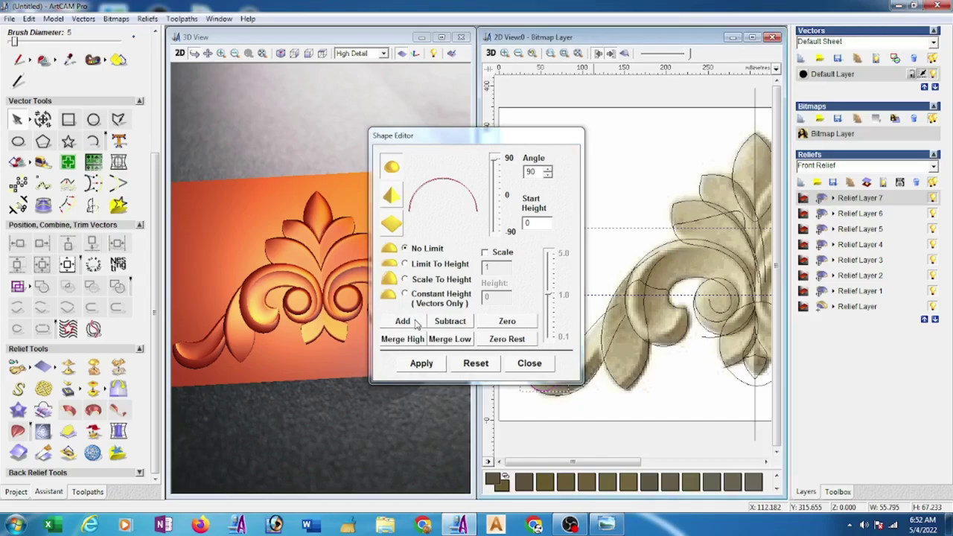
{"action": "left_click", "coordinate": [530, 365]}
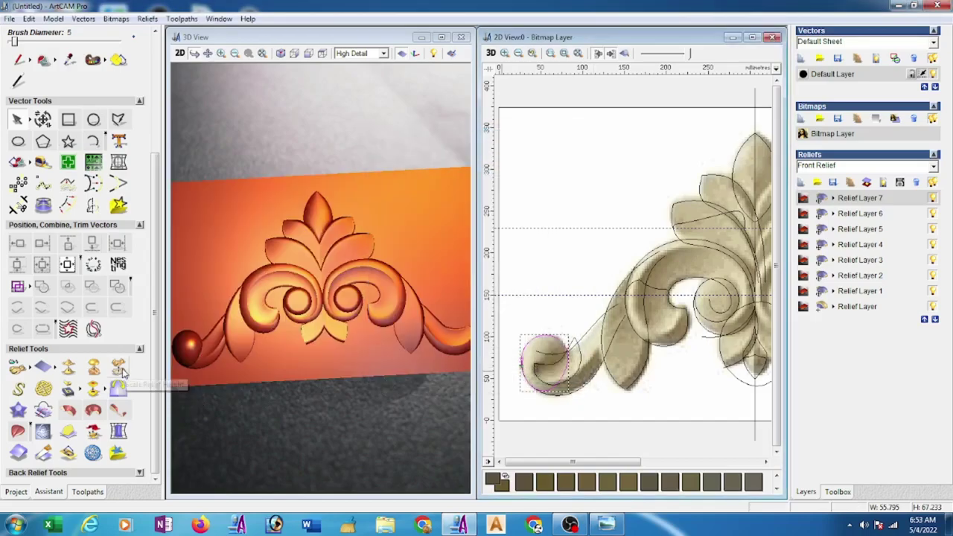
Scale the relief to a new height of 6
{"action": "left_click", "coordinate": [121, 369]}
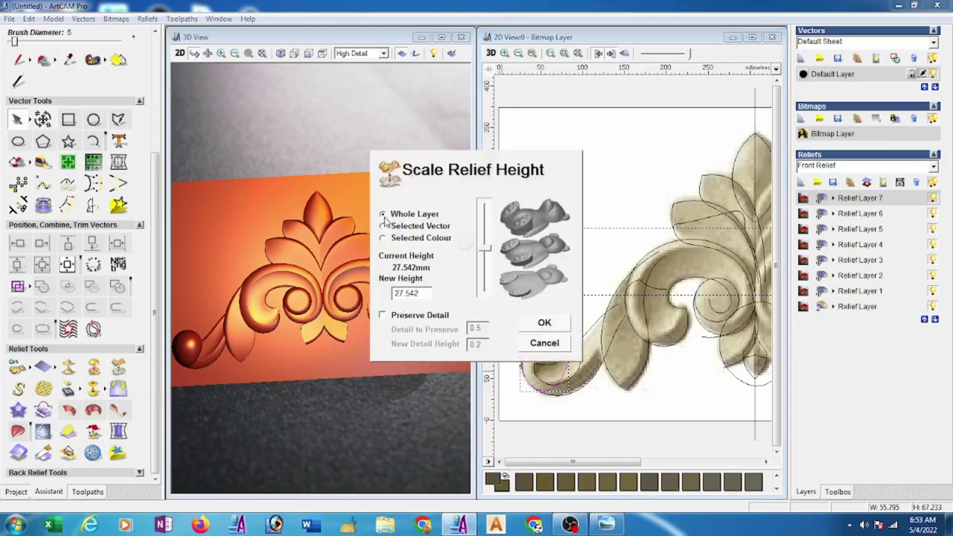
{"action": "left_click_drag", "start_coordinate": [422, 289], "coordinate": [392, 299]}
{"action": "type", "text": "6"}
{"action": "left_click", "coordinate": [542, 325]}
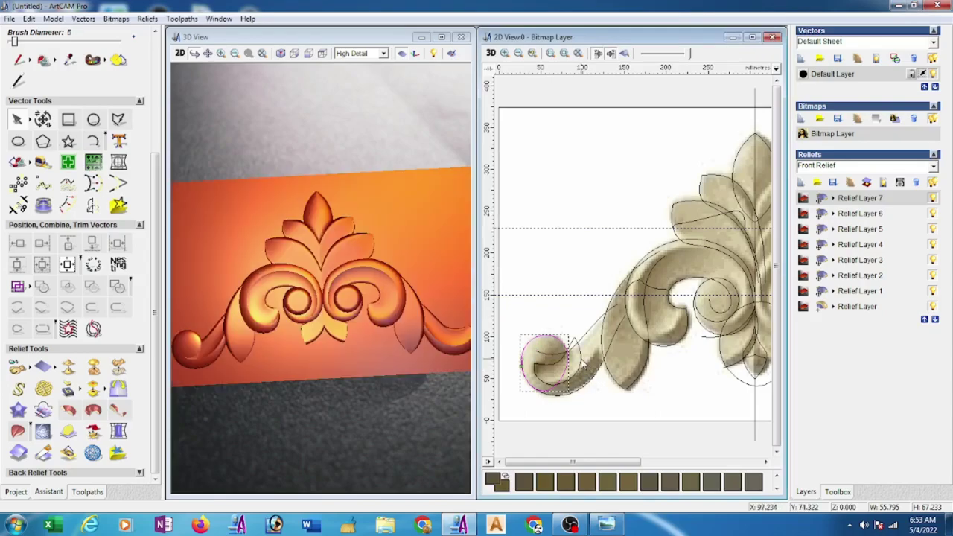
Resize the scroll-end circle and zero the relief inside it in the Shape Editor
{"action": "left_click_drag", "start_coordinate": [582, 366], "coordinate": [574, 358]}
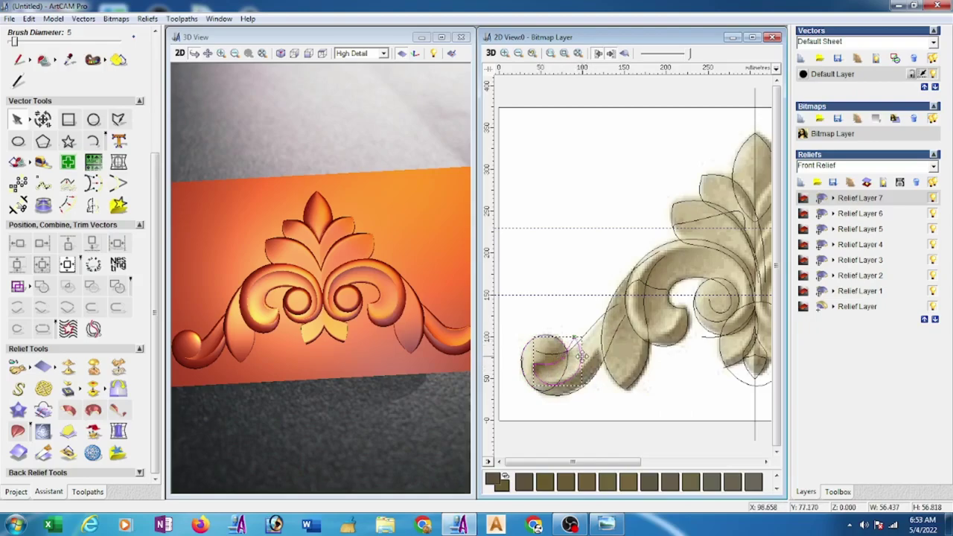
{"action": "right_click", "coordinate": [581, 355]}
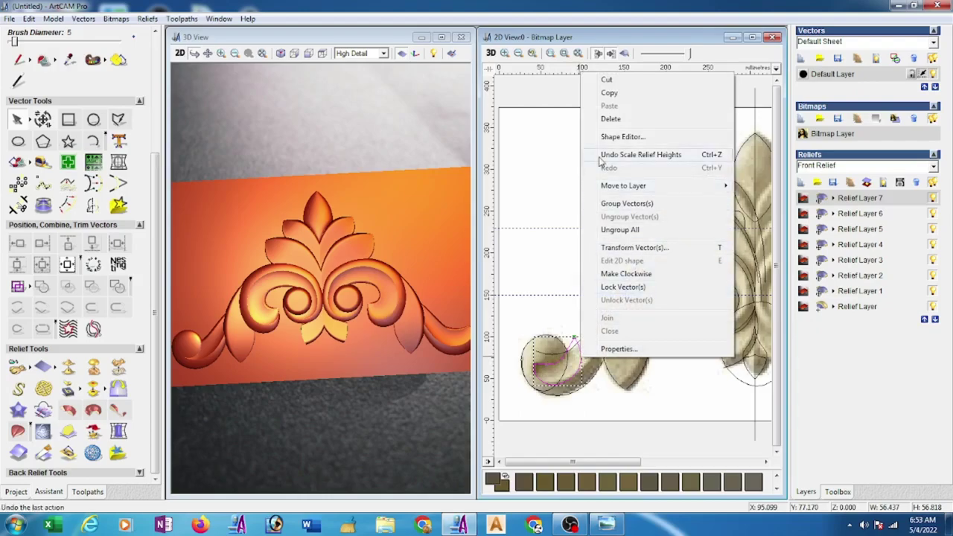
{"action": "left_click", "coordinate": [609, 137]}
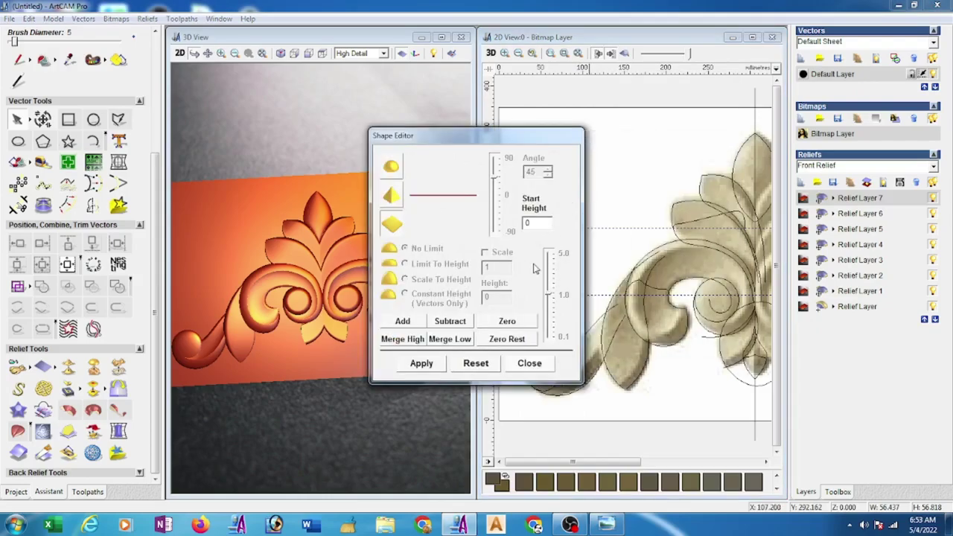
{"action": "left_click", "coordinate": [513, 323]}
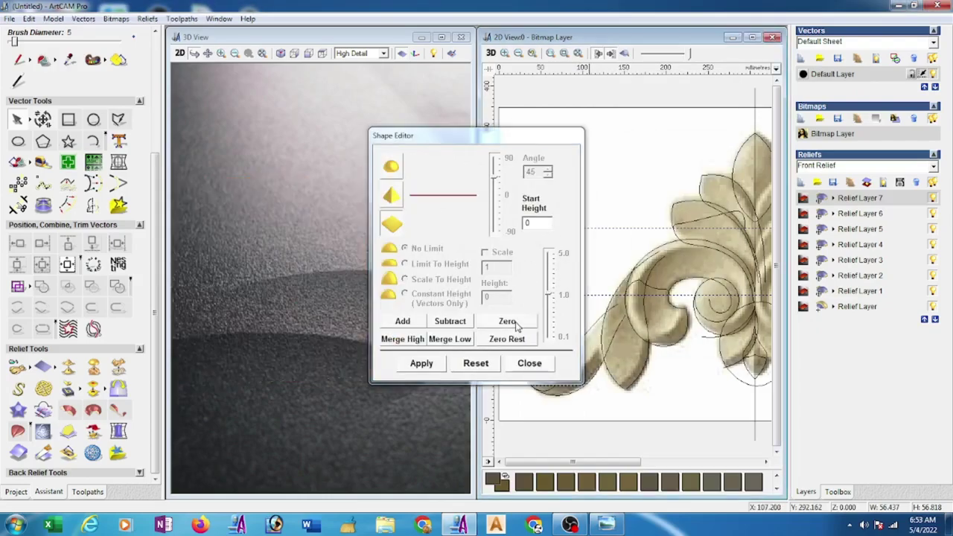
{"action": "left_click", "coordinate": [542, 365]}
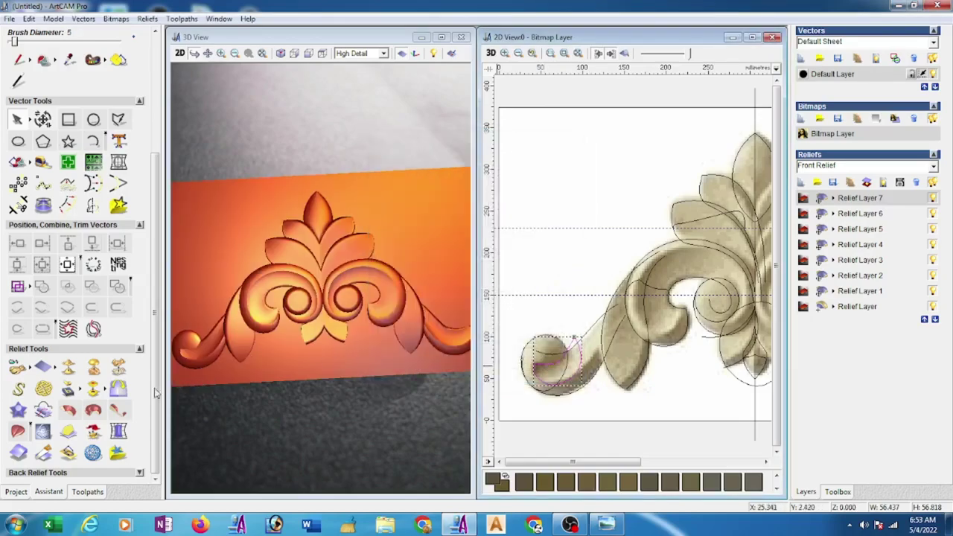
{"action": "left_click", "coordinate": [118, 389]}
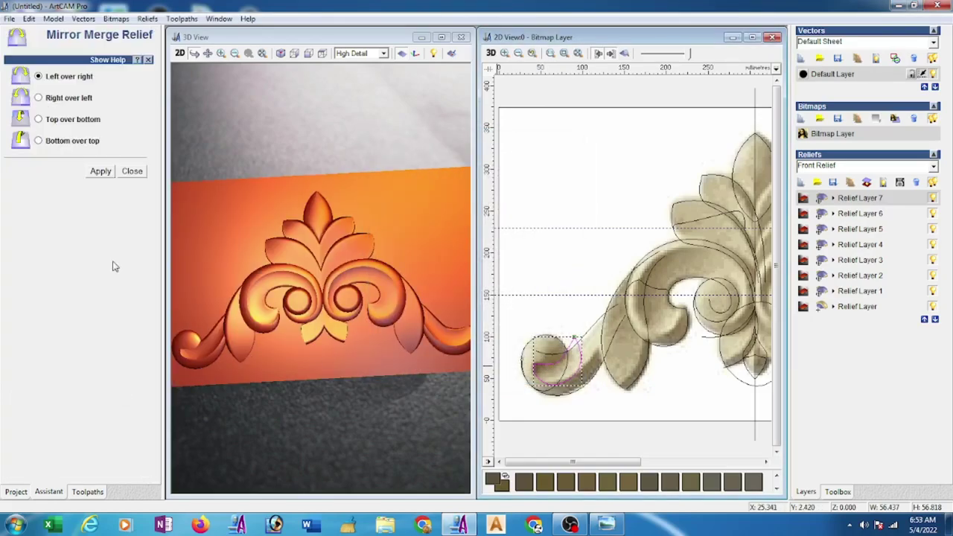
Mirror the relief left over right and tile the 2D view above the 3D view
{"action": "left_click", "coordinate": [99, 171]}
{"action": "left_click", "coordinate": [132, 172]}
{"action": "left_click", "coordinate": [219, 19]}
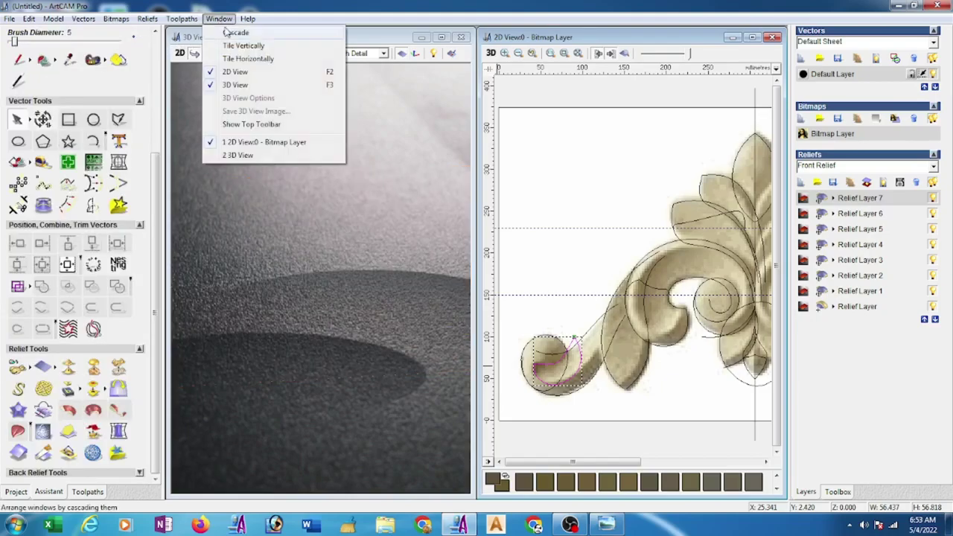
{"action": "left_click", "coordinate": [245, 59]}
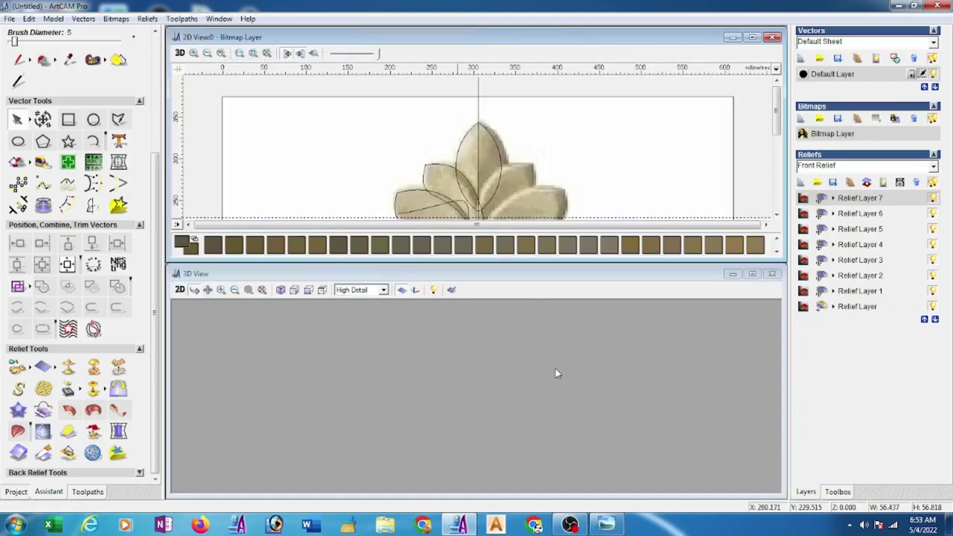
Fit the whole relief in the 2D view and add new Relief Layer 8
{"action": "scroll", "coordinate": [540, 404], "scroll_direction": "up", "scroll_amount": 2}
{"action": "scroll", "coordinate": [513, 394], "scroll_direction": "up", "scroll_amount": 2}
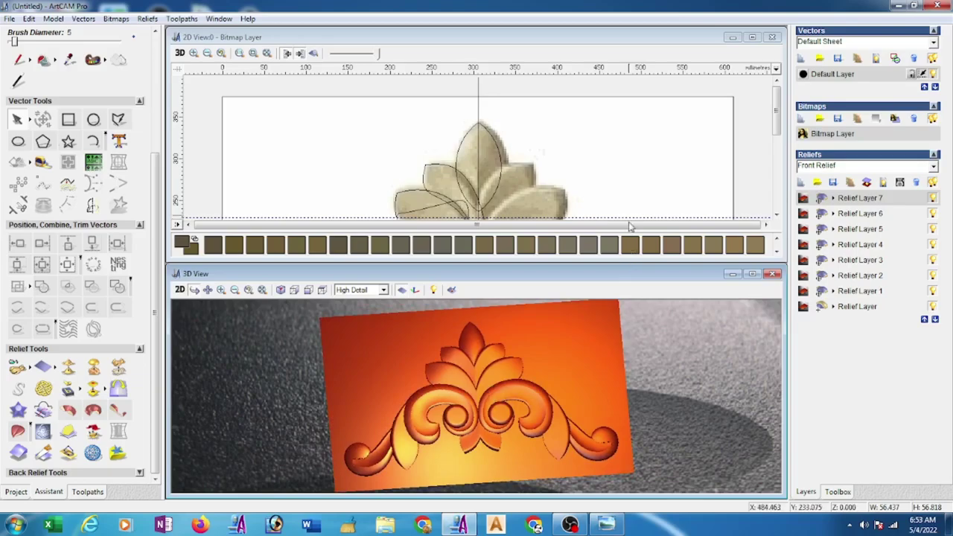
{"action": "left_click", "coordinate": [632, 151]}
{"action": "scroll", "coordinate": [607, 179], "scroll_direction": "down", "scroll_amount": 2}
{"action": "scroll", "coordinate": [505, 212], "scroll_direction": "down", "scroll_amount": 2}
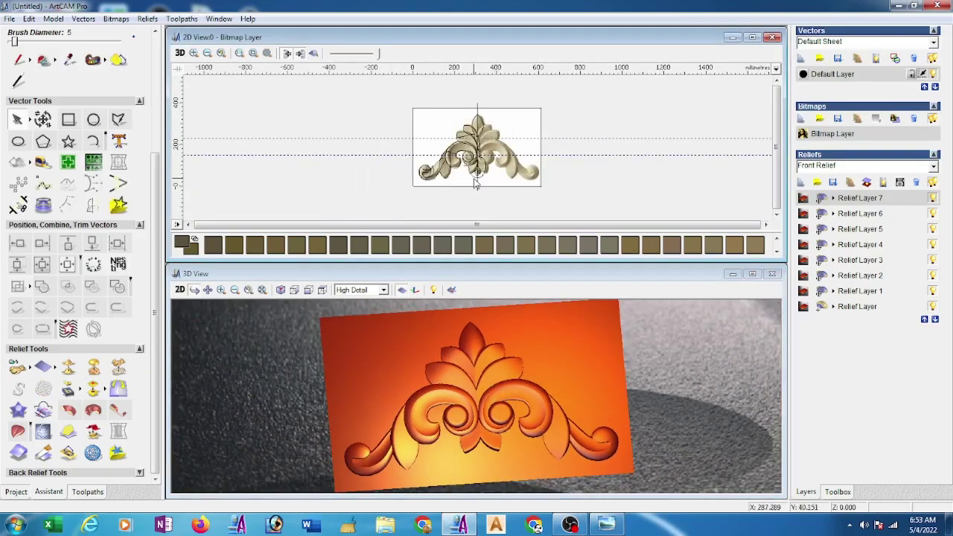
{"action": "scroll", "coordinate": [480, 186], "scroll_direction": "up", "scroll_amount": 2}
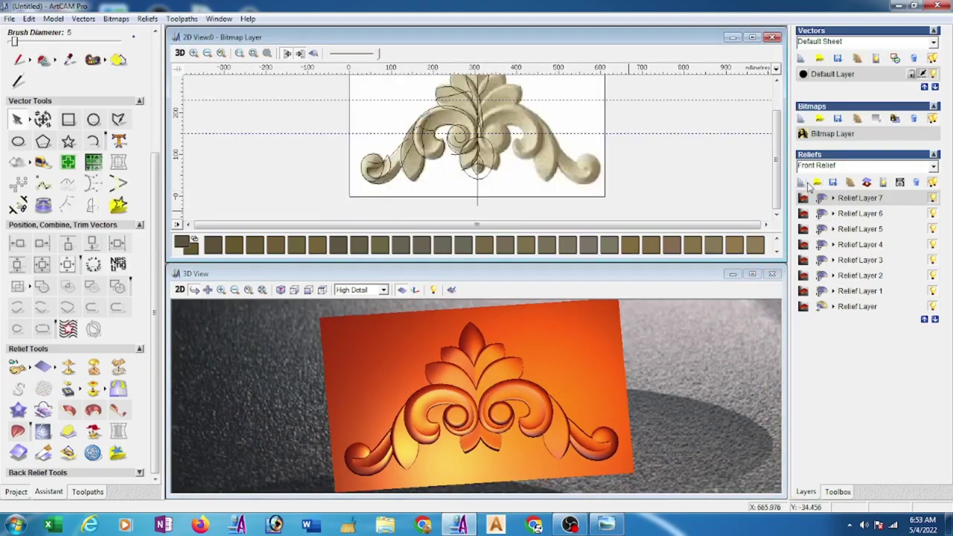
{"action": "left_click", "coordinate": [800, 182]}
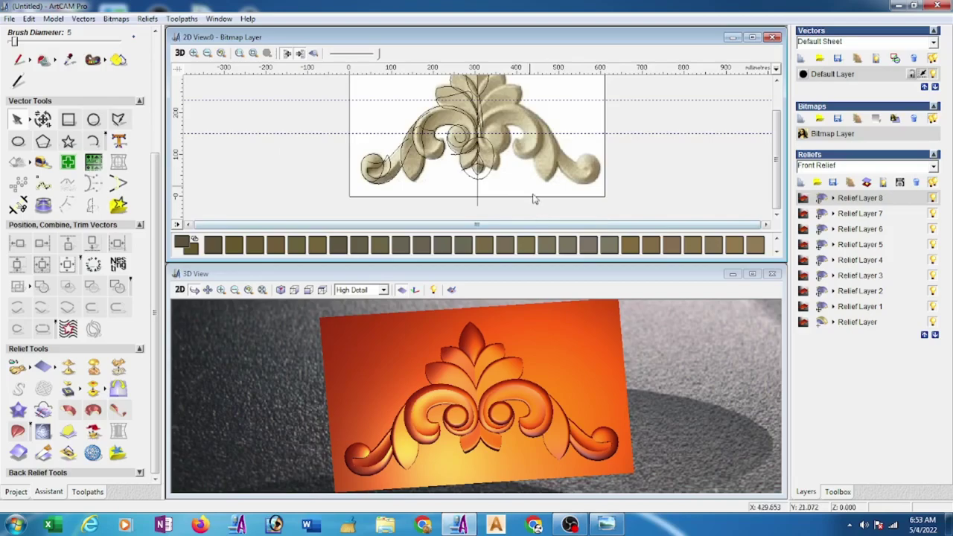
{"action": "scroll", "coordinate": [525, 179], "scroll_direction": "up", "scroll_amount": 3}
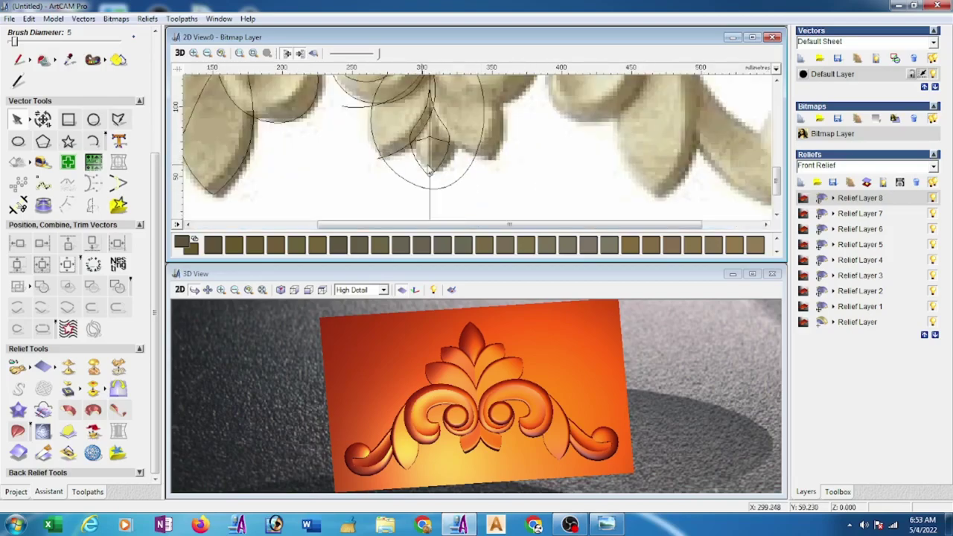
Mirror the bottom-centre half-leaf into a full leaf and sweep it to final height 6, highest
{"action": "left_click", "coordinate": [419, 167]}
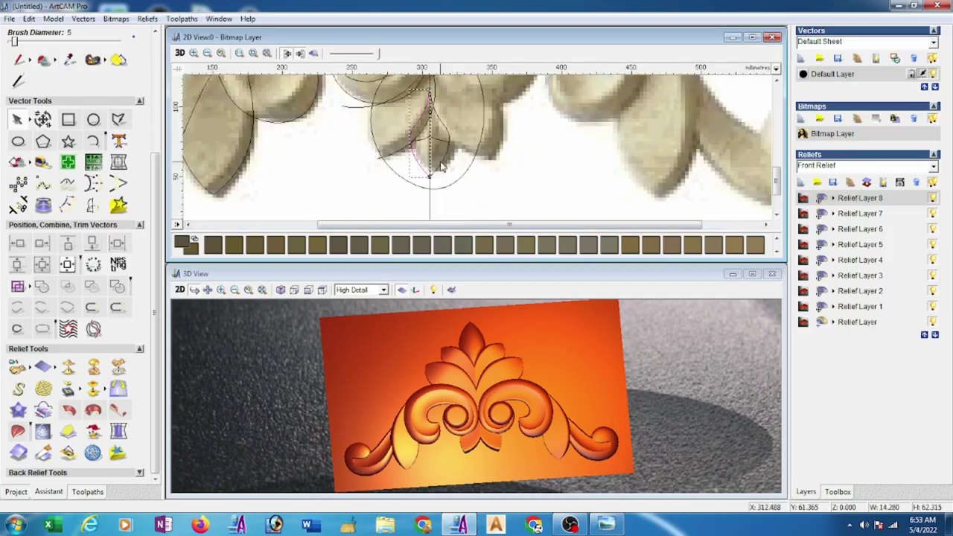
{"action": "key", "text": "ctrl+m"}
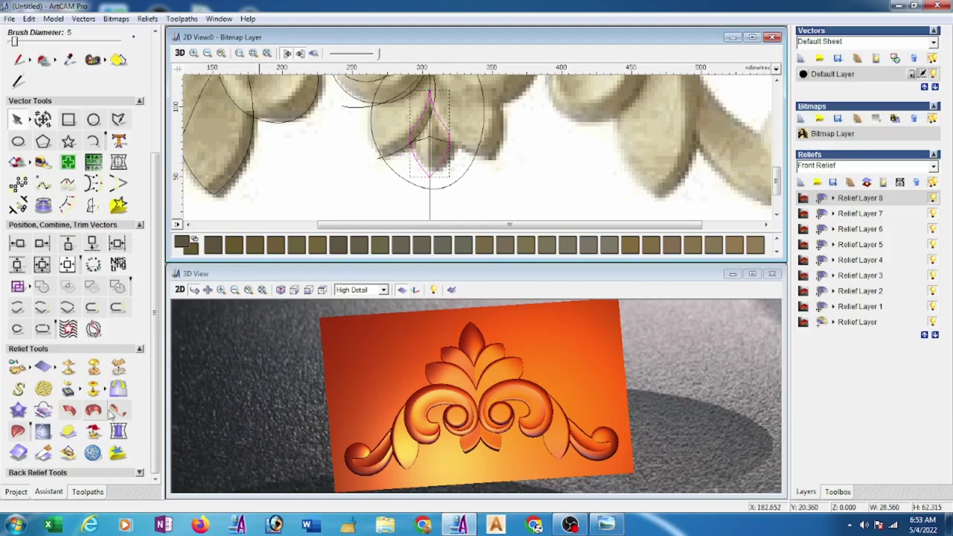
{"action": "left_click", "coordinate": [21, 430]}
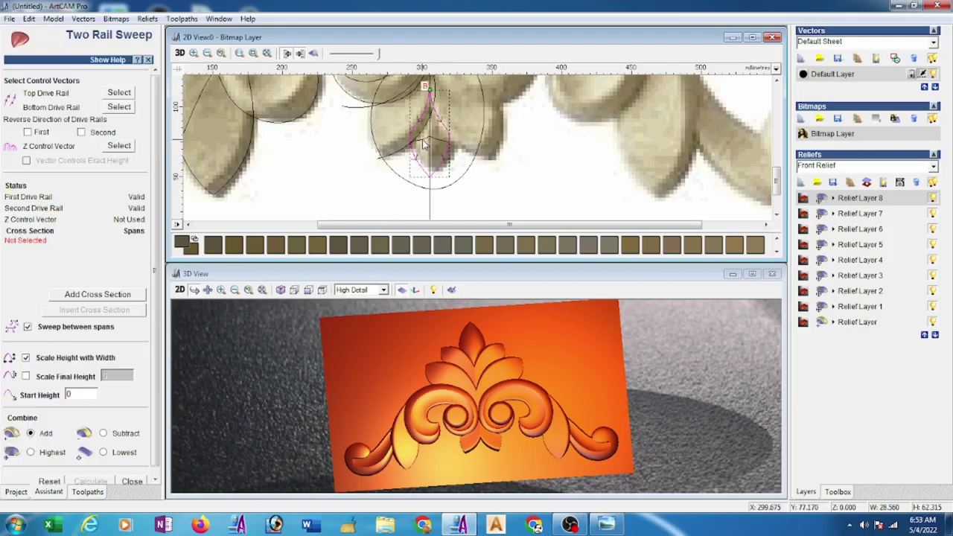
{"action": "left_click", "coordinate": [104, 297]}
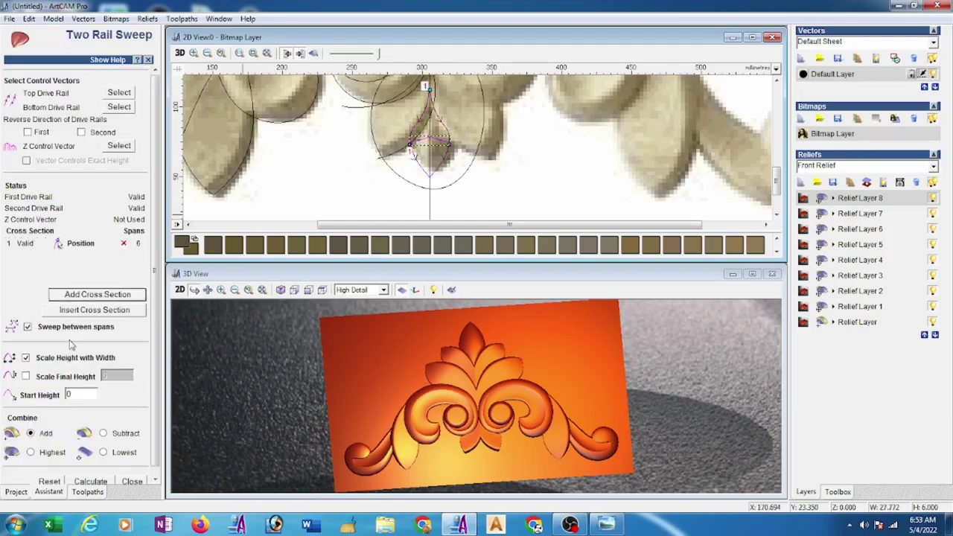
{"action": "left_click", "coordinate": [26, 376]}
{"action": "double_click", "coordinate": [123, 375]}
{"action": "type", "text": "6"}
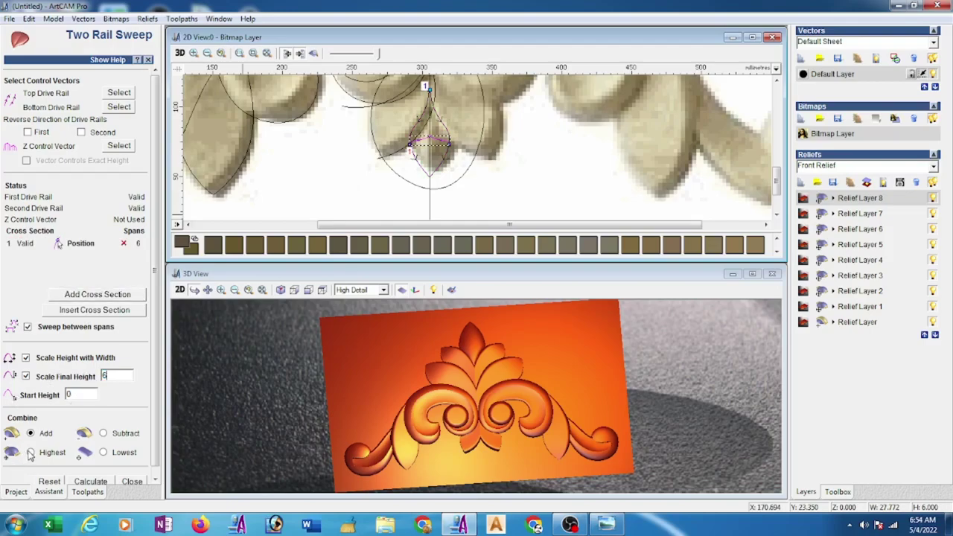
{"action": "left_click", "coordinate": [92, 482]}
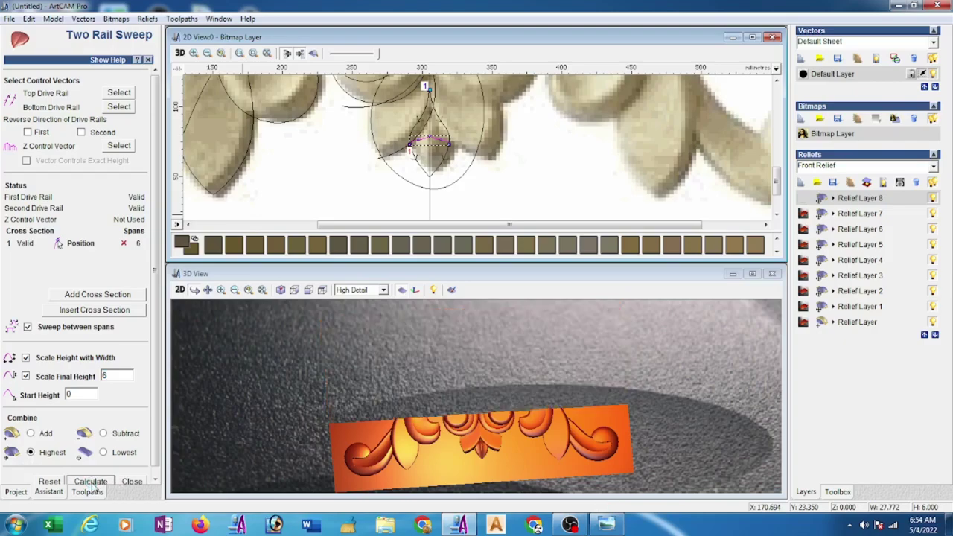
{"action": "left_click", "coordinate": [132, 481]}
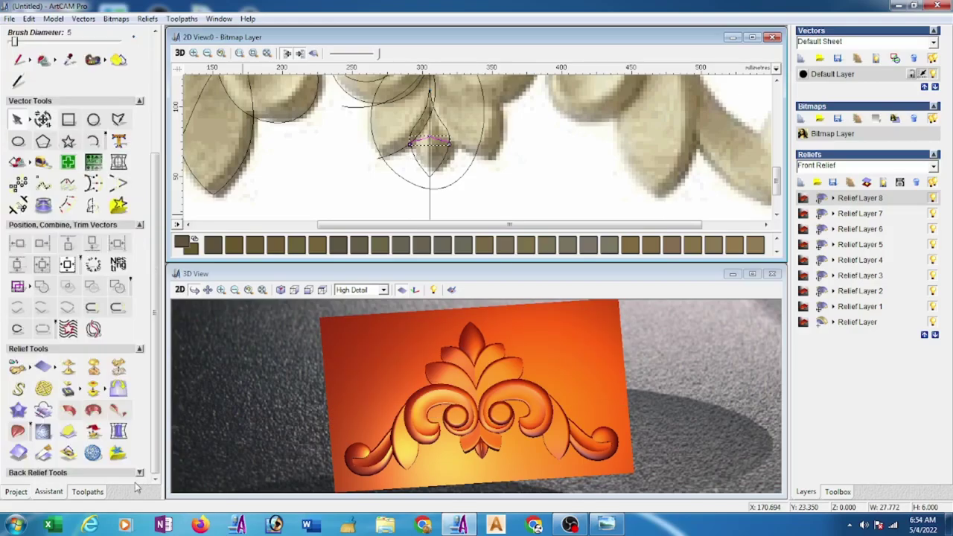
Maximize the 3D view, hide the orange backing plate, and tilt the ornament into a large view
{"action": "left_click", "coordinate": [751, 273]}
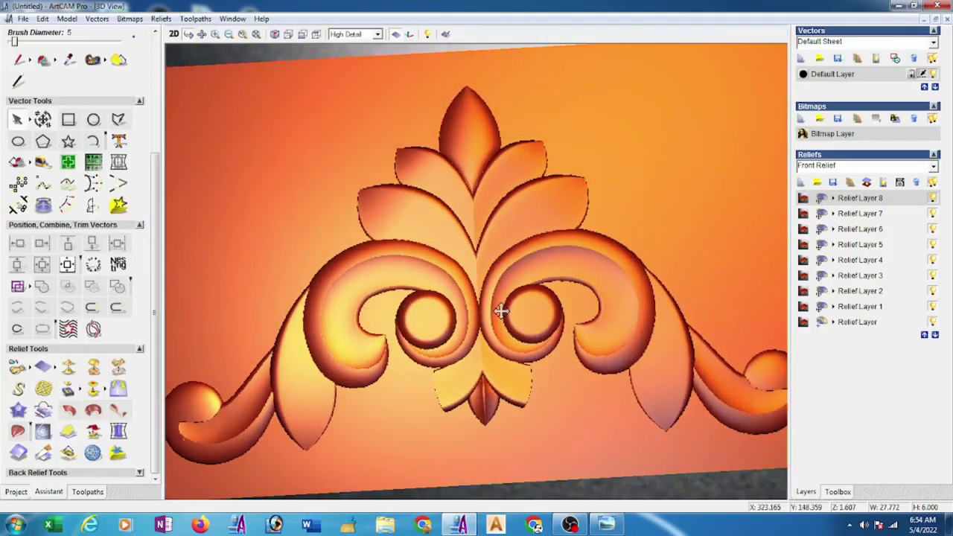
{"action": "scroll", "coordinate": [500, 311], "scroll_direction": "down", "scroll_amount": 3}
{"action": "mouse_move", "coordinate": [510, 305]}
{"action": "left_mouse_down"}
{"action": "mouse_move", "coordinate": [518, 276]}
{"action": "mouse_move", "coordinate": [504, 358]}
{"action": "mouse_move", "coordinate": [533, 298]}
{"action": "left_mouse_up"}
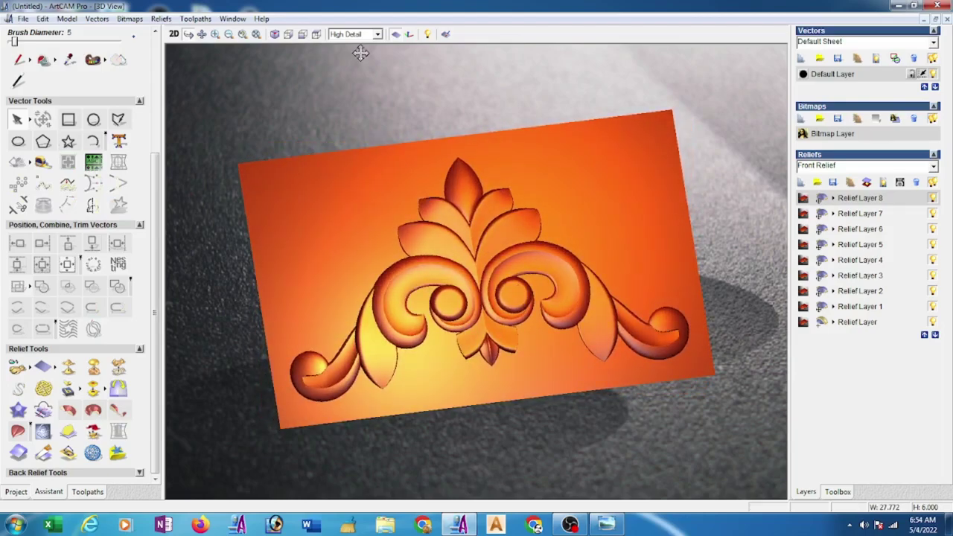
{"action": "left_click", "coordinate": [396, 34]}
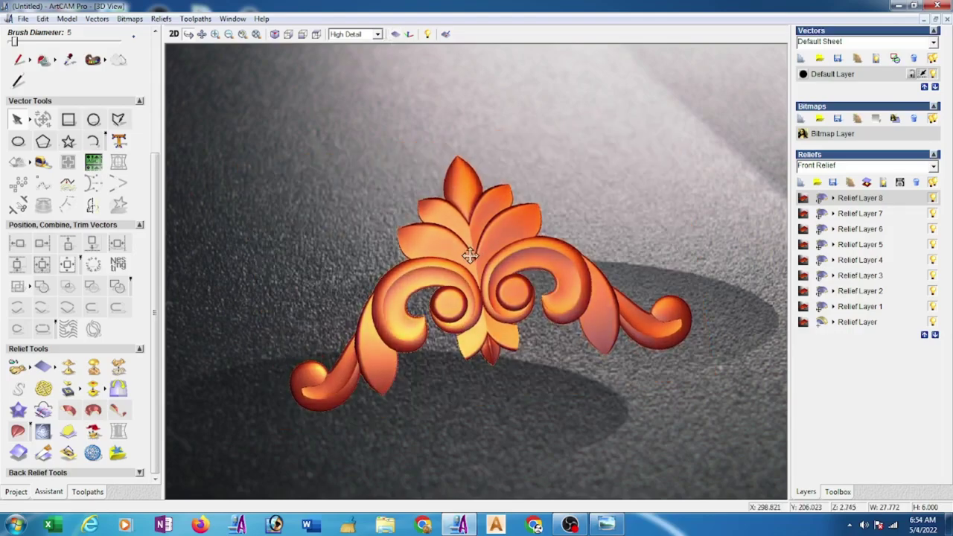
{"action": "scroll", "coordinate": [540, 348], "scroll_direction": "up", "scroll_amount": 2}
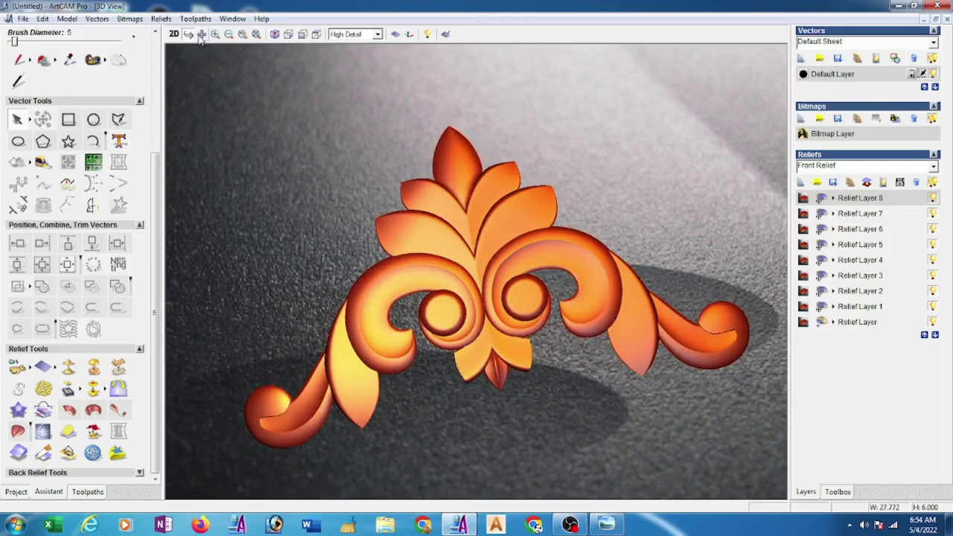
{"action": "mouse_move", "coordinate": [506, 322]}
{"action": "left_mouse_down"}
{"action": "mouse_move", "coordinate": [499, 307]}
{"action": "mouse_move", "coordinate": [481, 307]}
{"action": "mouse_move", "coordinate": [508, 263]}
{"action": "left_mouse_up"}
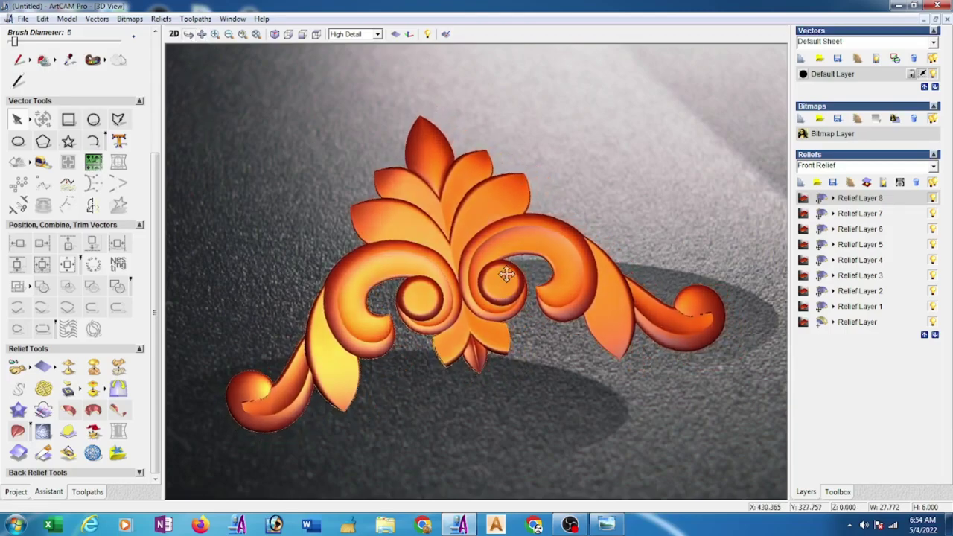
{"action": "mouse_move", "coordinate": [564, 357]}
{"action": "left_mouse_down"}
{"action": "mouse_move", "coordinate": [498, 380]}
{"action": "mouse_move", "coordinate": [494, 401]}
{"action": "left_mouse_up"}
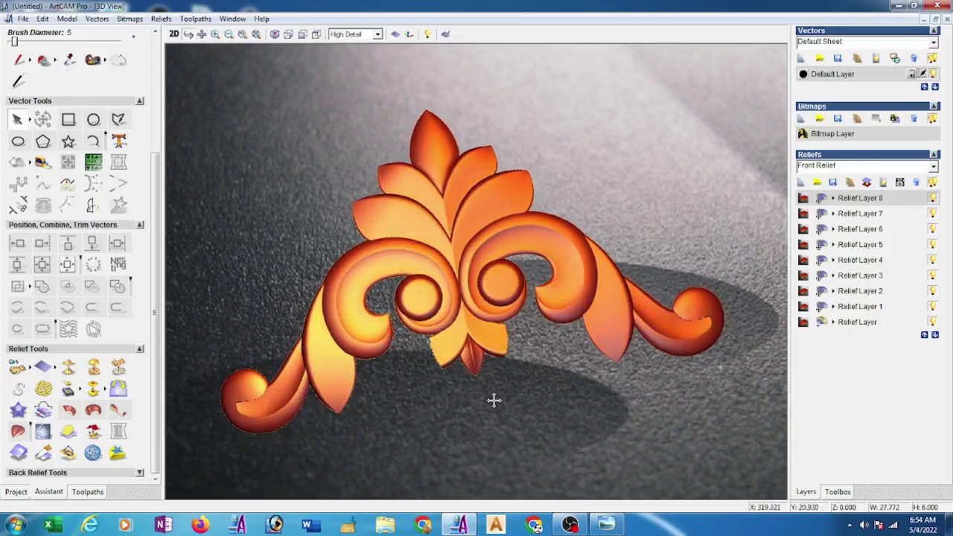